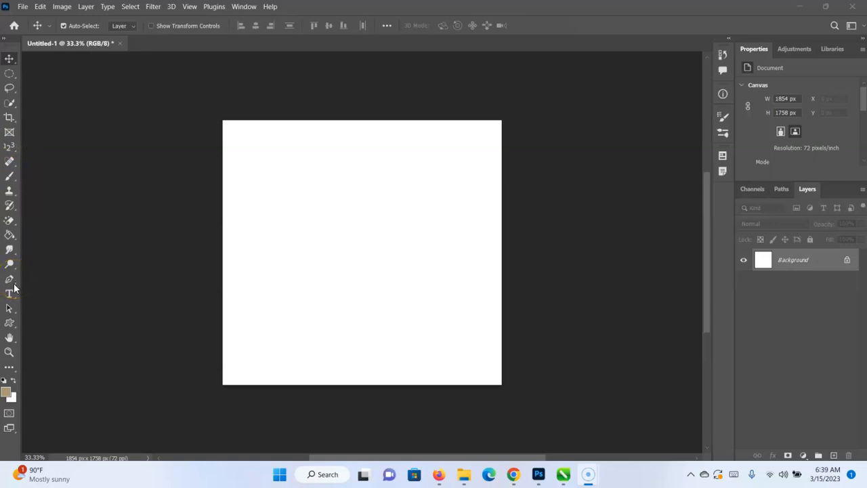
click(4, 234)
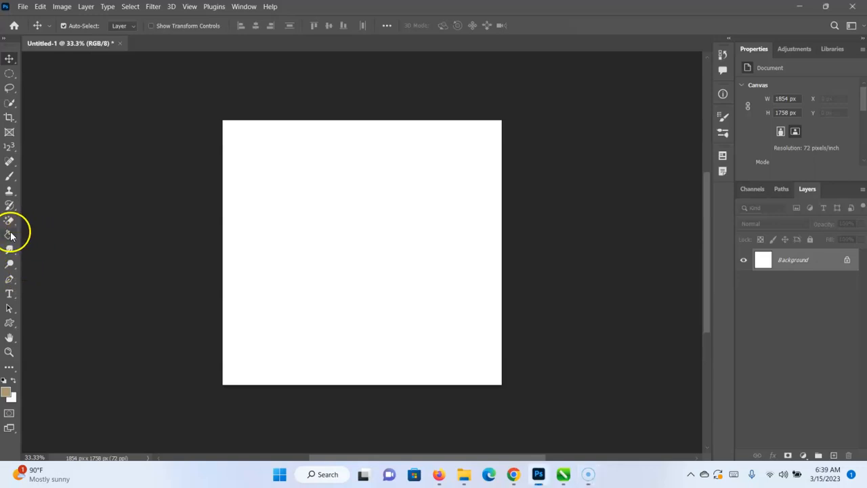
click(10, 234)
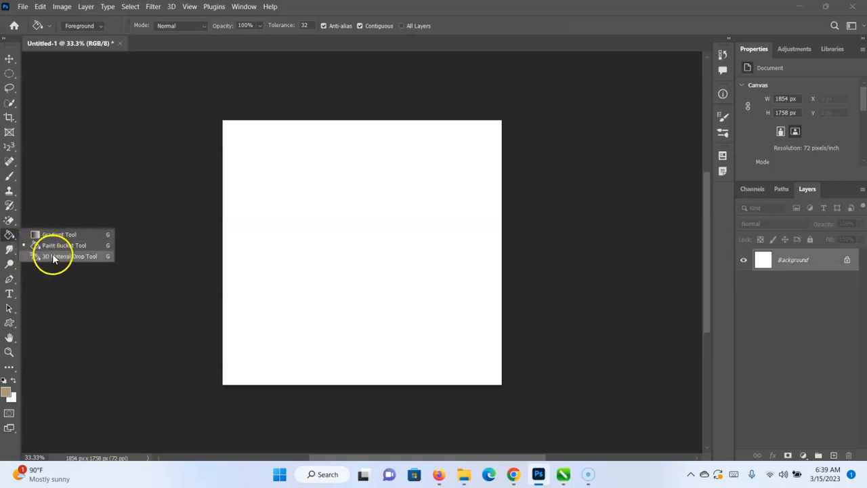
click(10, 250)
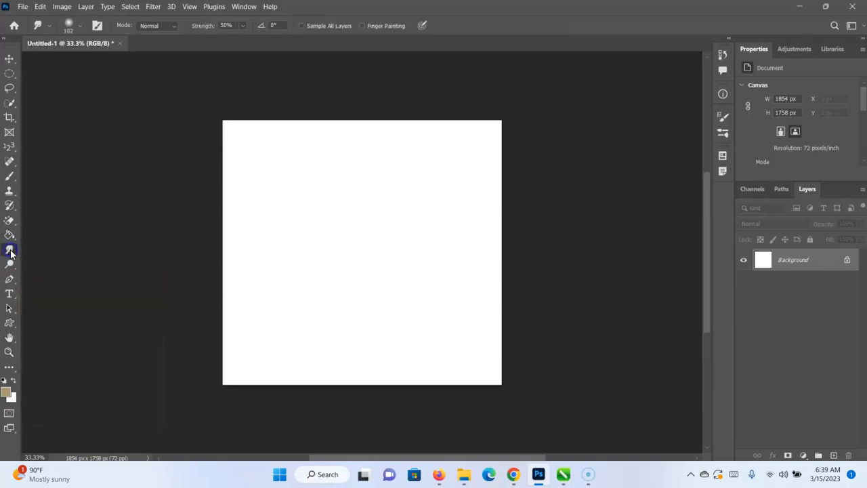
right_click(10, 251)
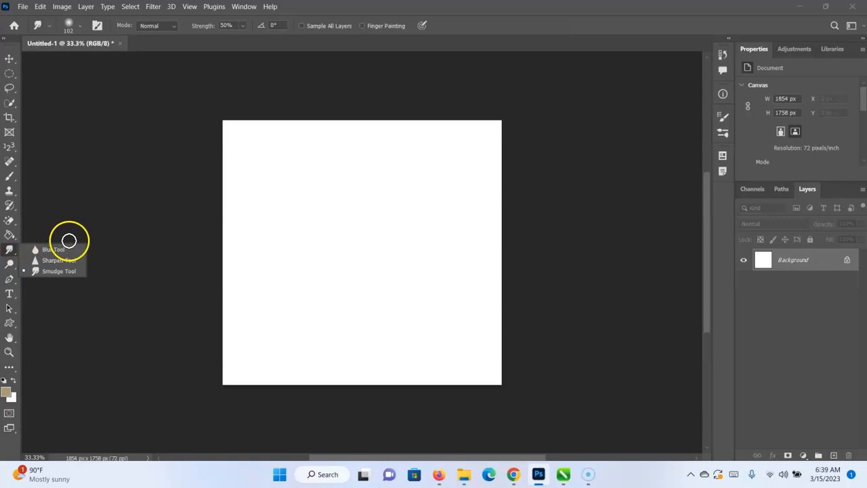
click(10, 250)
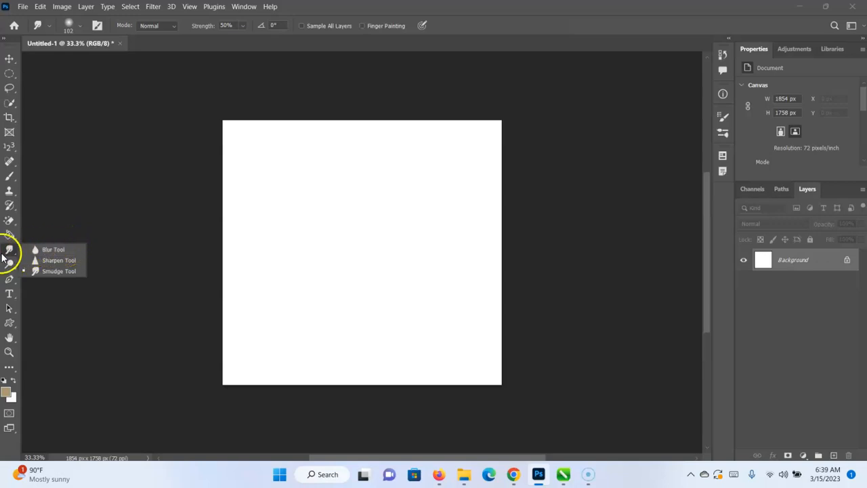
Open the image front-view-bouquet-roses-vase-with-empty-frame from the Downloads folder.
click(23, 7)
click(58, 27)
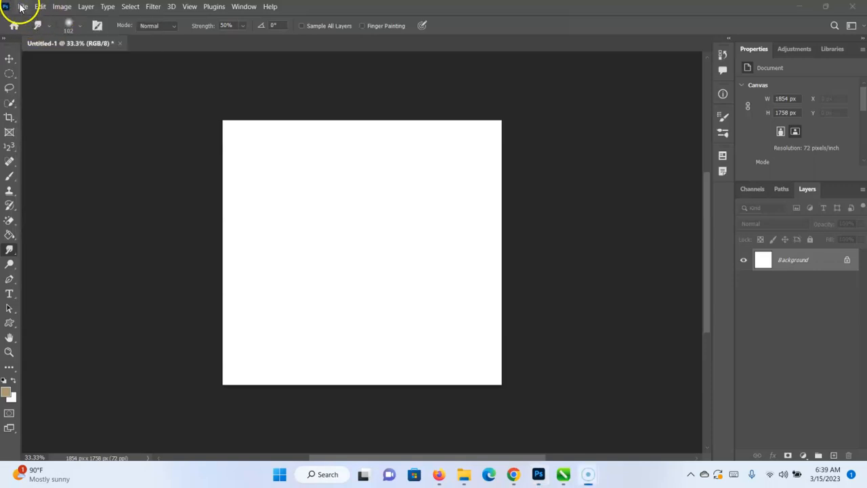
click(22, 6)
click(43, 31)
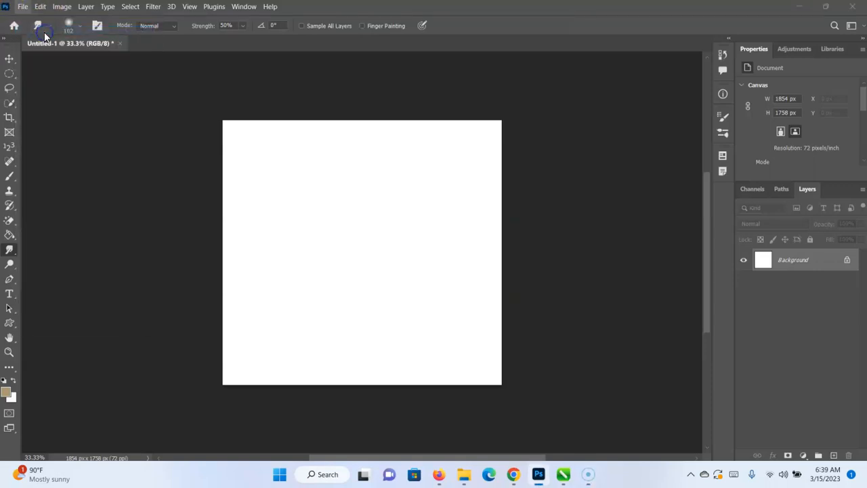
scroll(257, 130, down, 2)
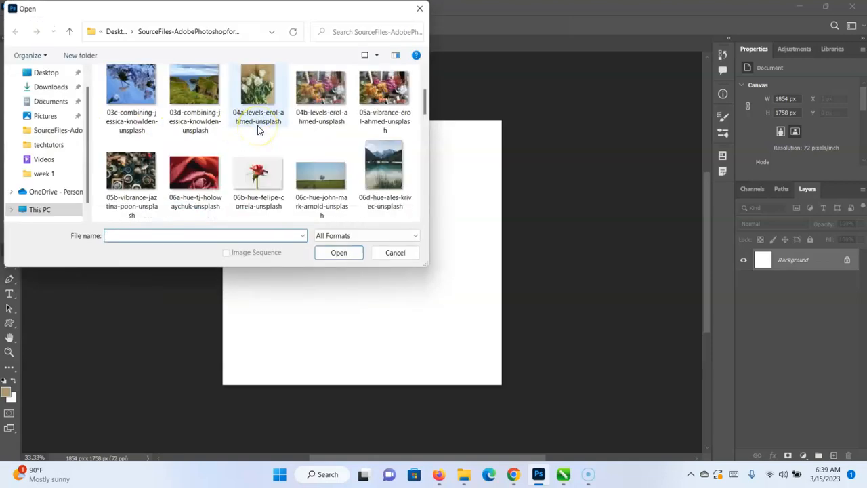
scroll(258, 130, down, 5)
scroll(257, 130, down, 3)
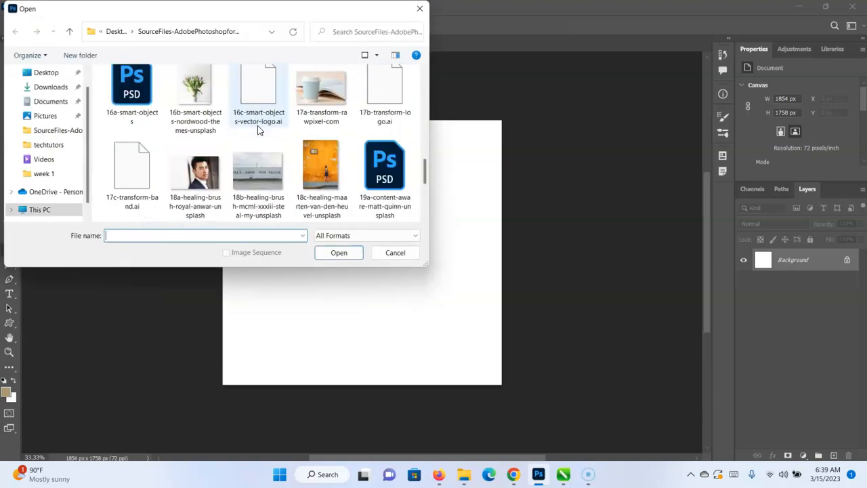
click(56, 85)
scroll(162, 130, down, 5)
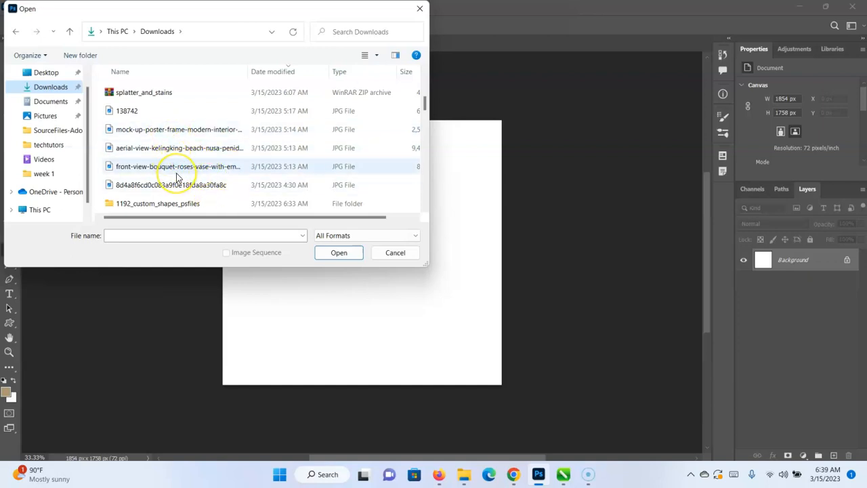
click(178, 169)
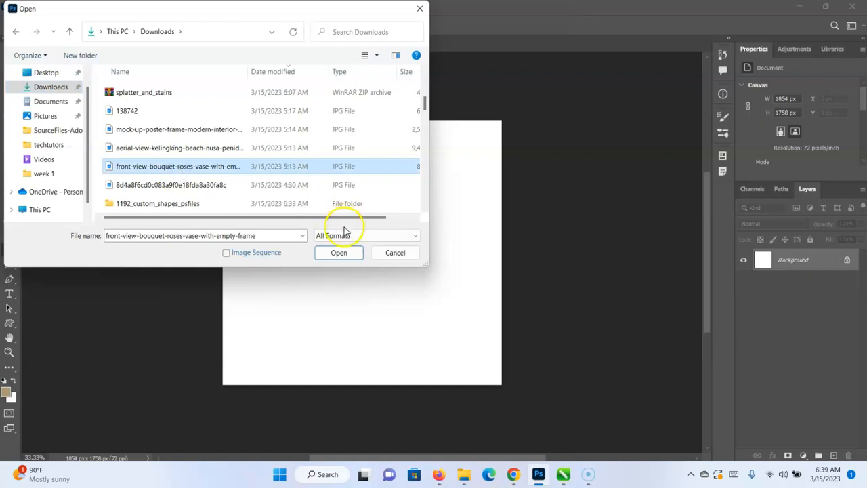
click(338, 251)
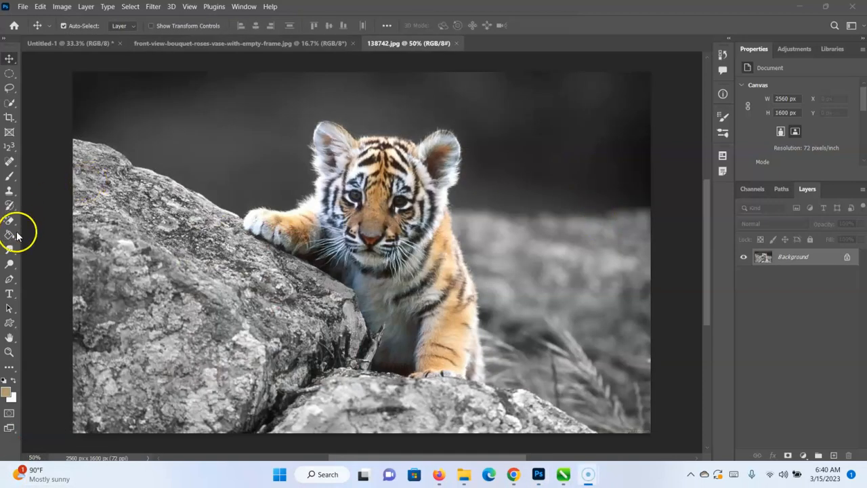
Soften the tiger cub's two eyes in 138742.jpg with the Blur tool at 50% strength.
click(10, 249)
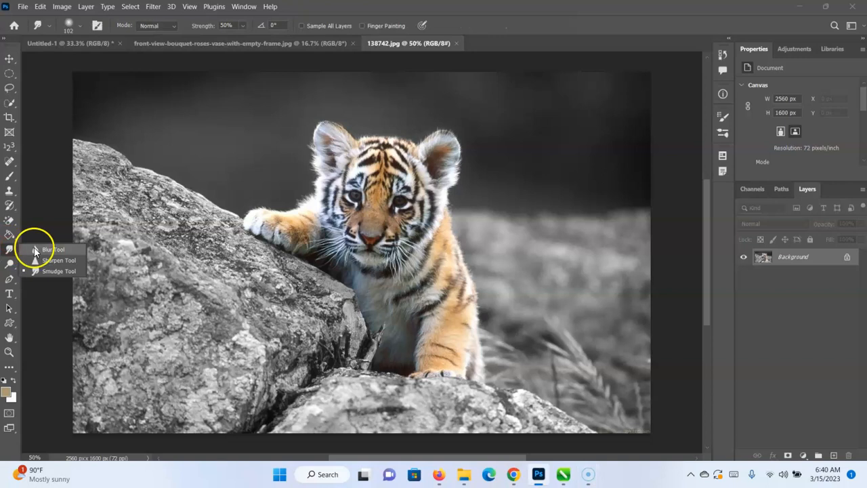
click(41, 248)
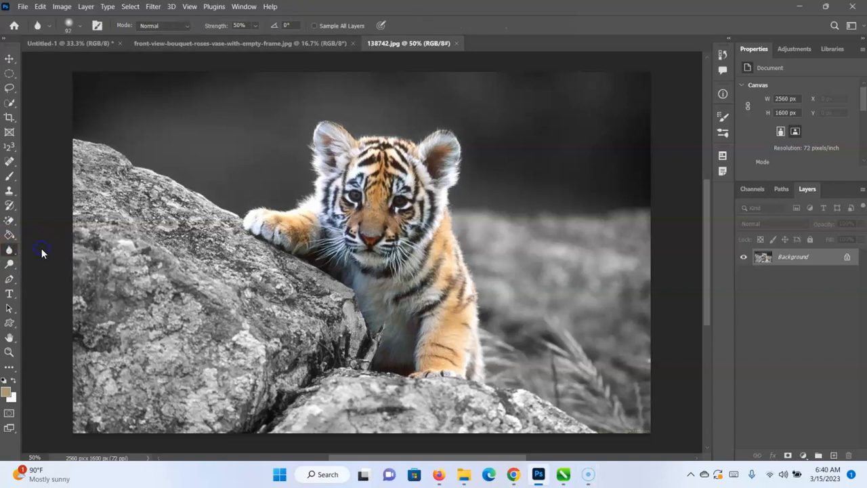
key(ctrl+plus)
key(ctrl+plus)
key(ctrl+plus)
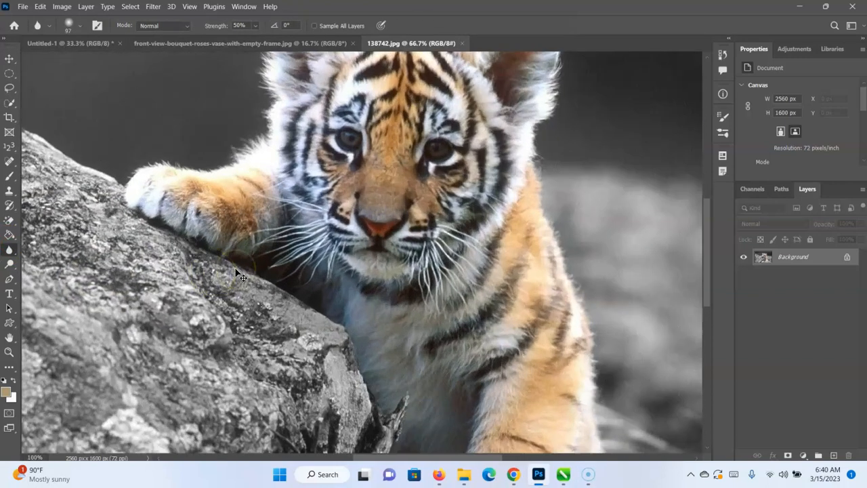
scroll(407, 235, up, 8)
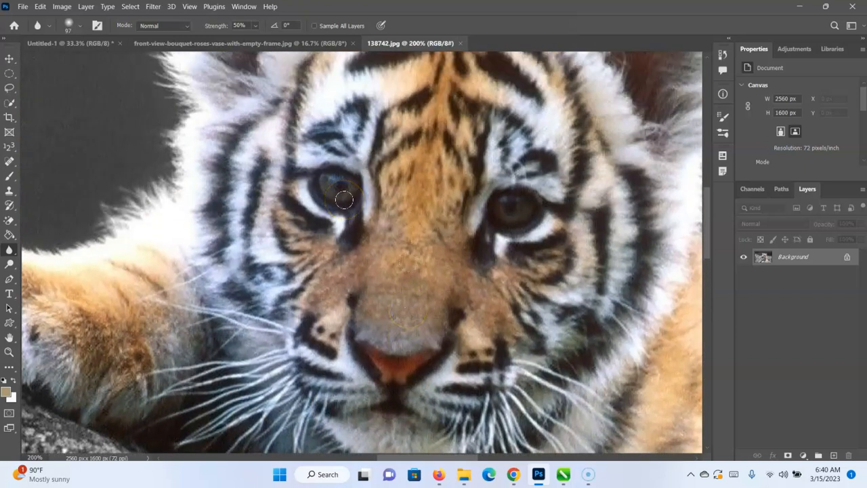
key(ctrl+minus)
key(ctrl+minus)
click(351, 224)
mouse_move(351, 223)
mouse_down()
mouse_move(372, 242)
mouse_move(372, 220)
mouse_move(354, 253)
mouse_move(340, 236)
mouse_move(385, 213)
mouse_move(349, 244)
mouse_move(362, 217)
mouse_move(376, 220)
mouse_move(373, 232)
mouse_move(340, 258)
mouse_move(329, 239)
mouse_move(366, 212)
mouse_move(374, 234)
mouse_move(343, 245)
mouse_move(368, 220)
mouse_move(383, 262)
mouse_move(394, 223)
mouse_move(430, 246)
mouse_move(402, 233)
mouse_move(425, 245)
mouse_up()
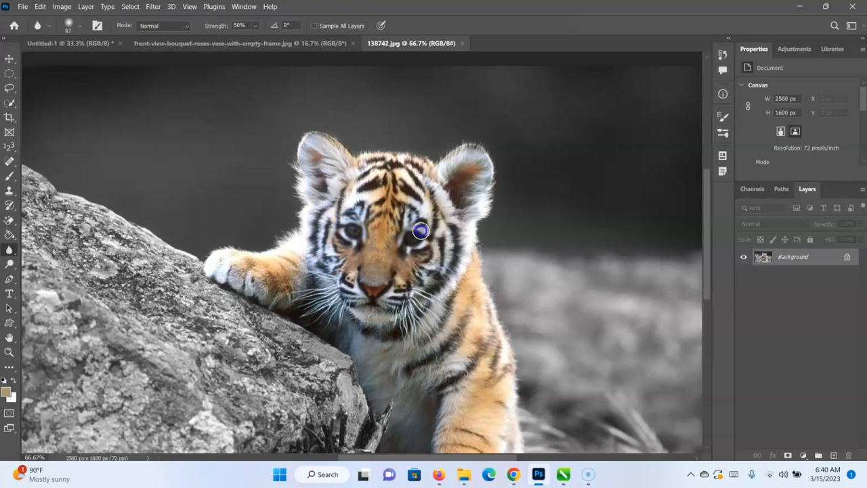
mouse_move(353, 229)
mouse_down()
mouse_move(304, 247)
mouse_move(344, 227)
mouse_move(327, 238)
mouse_up()
key(ctrl+z)
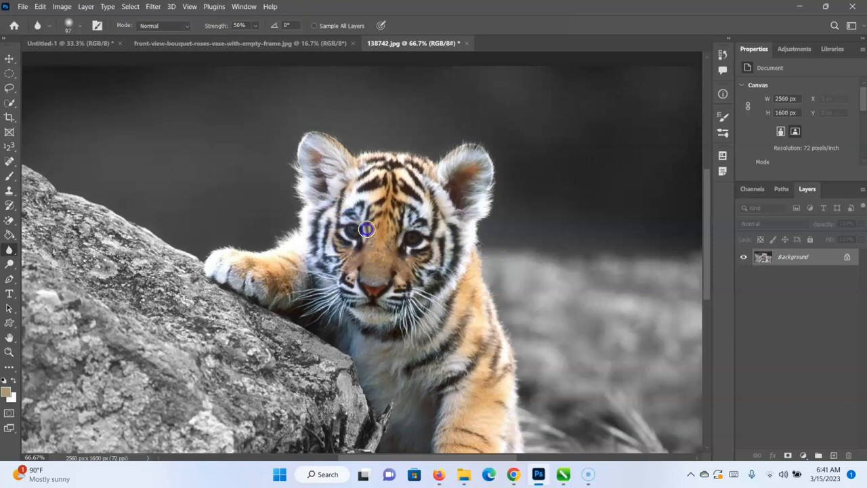
drag(357, 214, 358, 218)
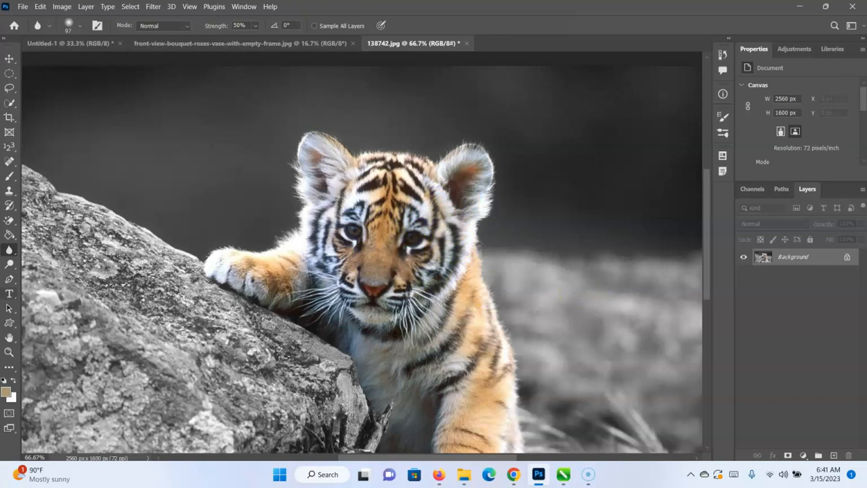
Sharpen both of the tiger cub's eyes with the Sharpen tool at 50% strength, keeping Protect Detail on.
right_click(6, 251)
click(59, 261)
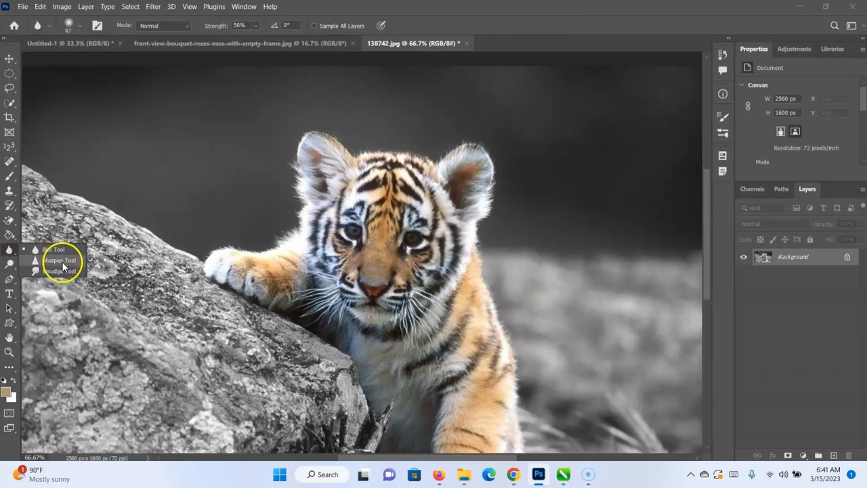
mouse_move(315, 271)
mouse_down()
mouse_move(364, 254)
mouse_move(351, 248)
mouse_move(389, 243)
mouse_move(339, 231)
mouse_move(352, 229)
mouse_move(420, 243)
mouse_move(403, 279)
mouse_move(352, 279)
mouse_move(378, 240)
mouse_move(351, 232)
mouse_up()
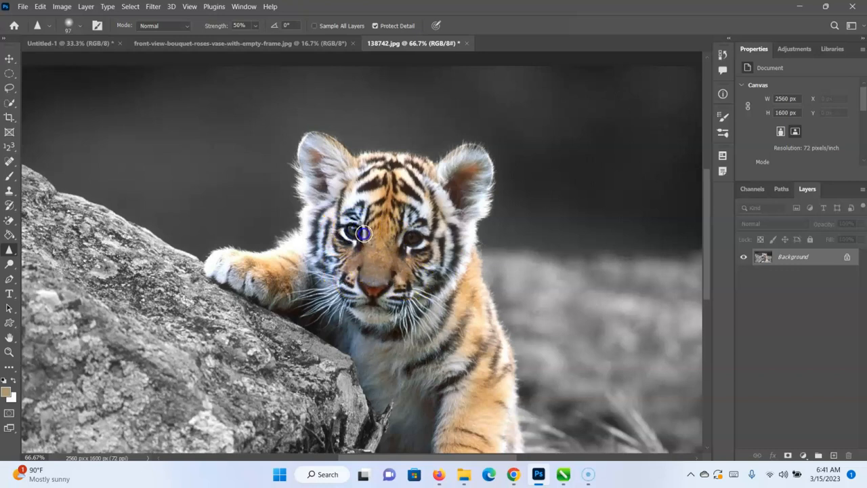
mouse_move(549, 282)
mouse_down()
mouse_move(487, 247)
mouse_move(410, 240)
mouse_up()
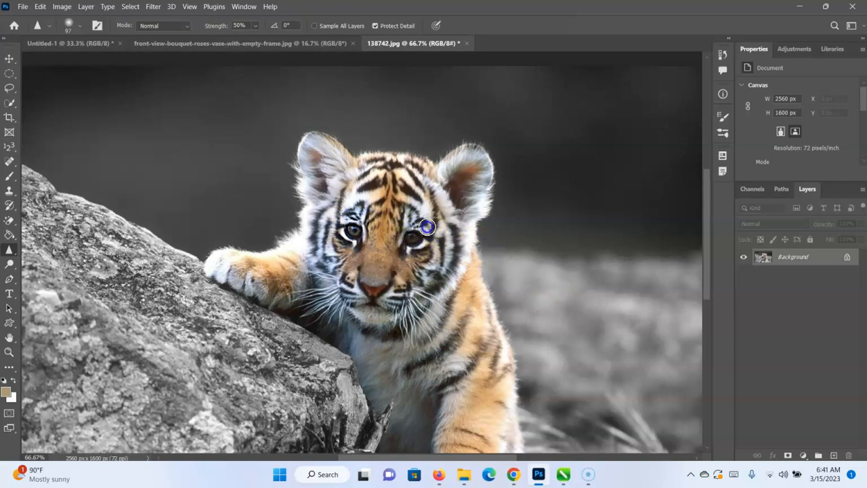
drag(609, 289, 427, 237)
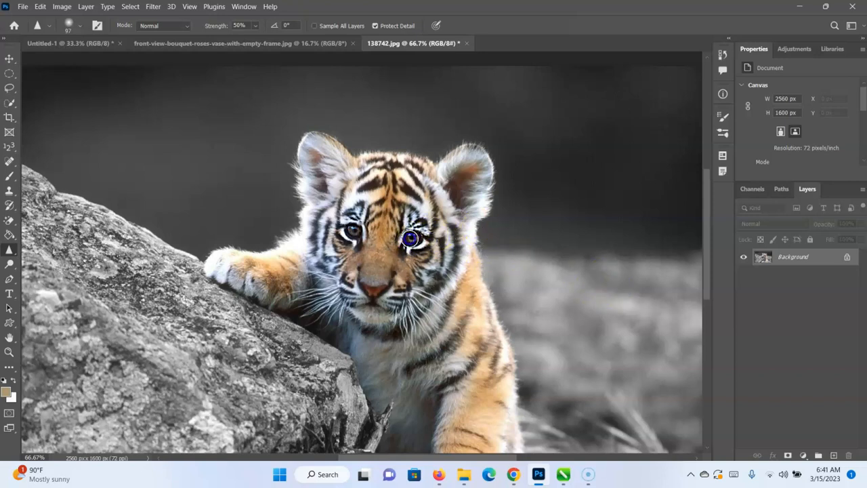
drag(489, 302, 489, 302)
mouse_move(309, 217)
mouse_down()
mouse_move(340, 213)
mouse_move(349, 229)
mouse_move(435, 246)
mouse_move(431, 238)
mouse_move(413, 248)
mouse_move(420, 223)
mouse_move(433, 232)
mouse_move(399, 246)
mouse_up()
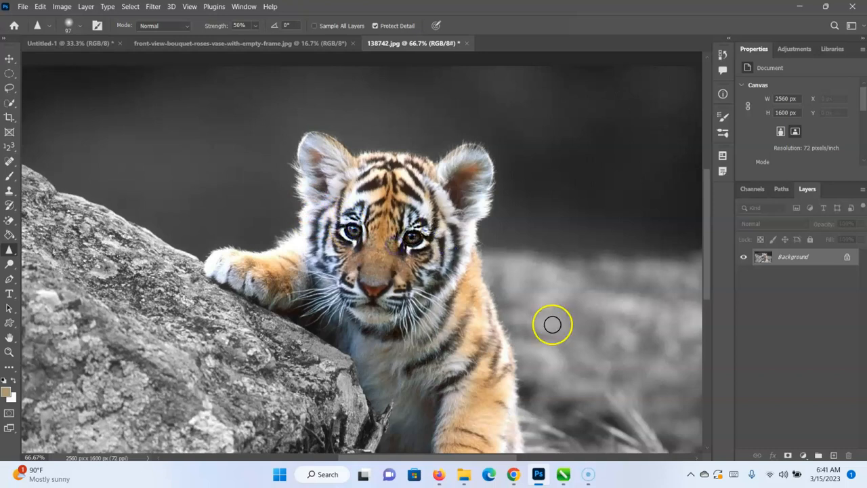
drag(12, 335, 214, 308)
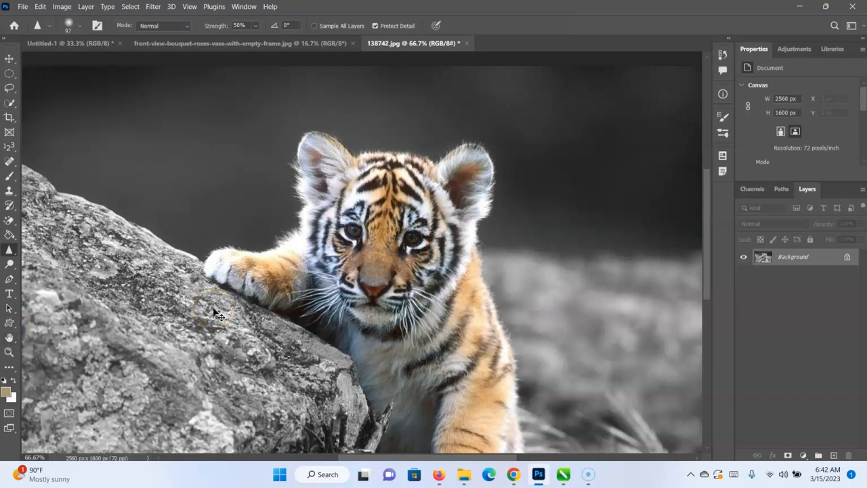
Smear the tiger cub's face in swirls with the Smudge tool at 50% strength, and undo the smudging.
click(10, 251)
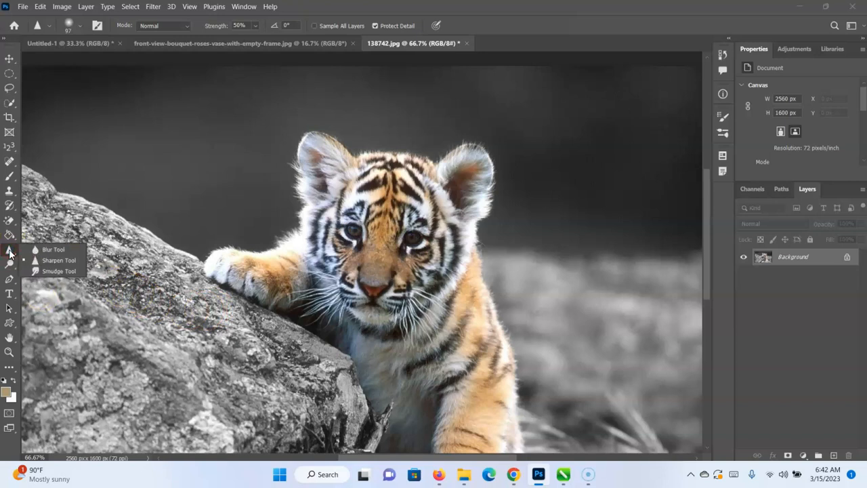
click(54, 271)
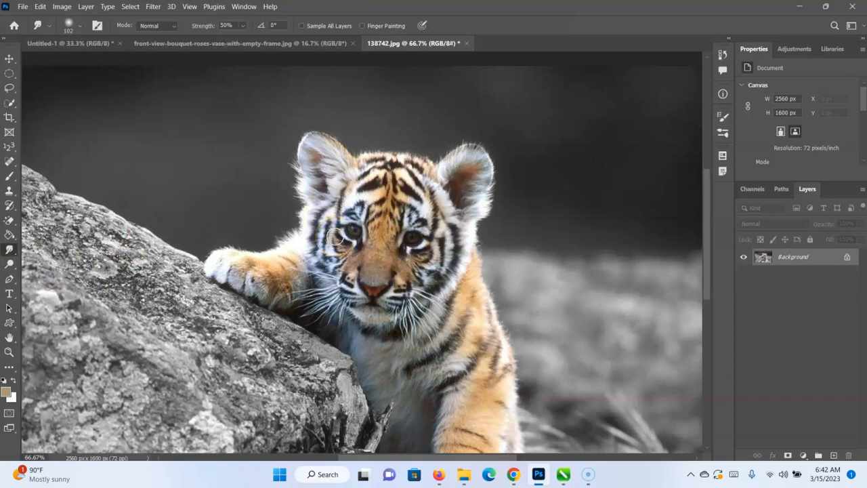
mouse_move(336, 235)
mouse_down()
mouse_move(395, 202)
mouse_move(347, 236)
mouse_move(405, 188)
mouse_move(390, 214)
mouse_move(439, 184)
mouse_move(360, 211)
mouse_move(425, 174)
mouse_move(356, 223)
mouse_move(408, 176)
mouse_move(367, 240)
mouse_move(406, 193)
mouse_move(333, 217)
mouse_move(456, 211)
mouse_move(358, 202)
mouse_move(404, 260)
mouse_move(370, 195)
mouse_move(432, 239)
mouse_move(367, 254)
mouse_move(433, 266)
mouse_move(376, 209)
mouse_move(443, 246)
mouse_move(356, 229)
mouse_move(437, 240)
mouse_move(372, 286)
mouse_move(415, 214)
mouse_move(404, 256)
mouse_move(388, 269)
mouse_up()
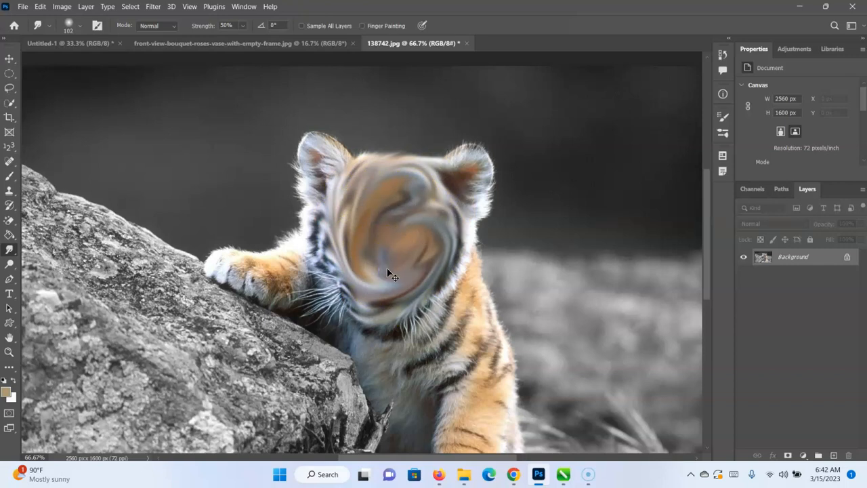
key(ctrl+minus)
key(ctrl+minus)
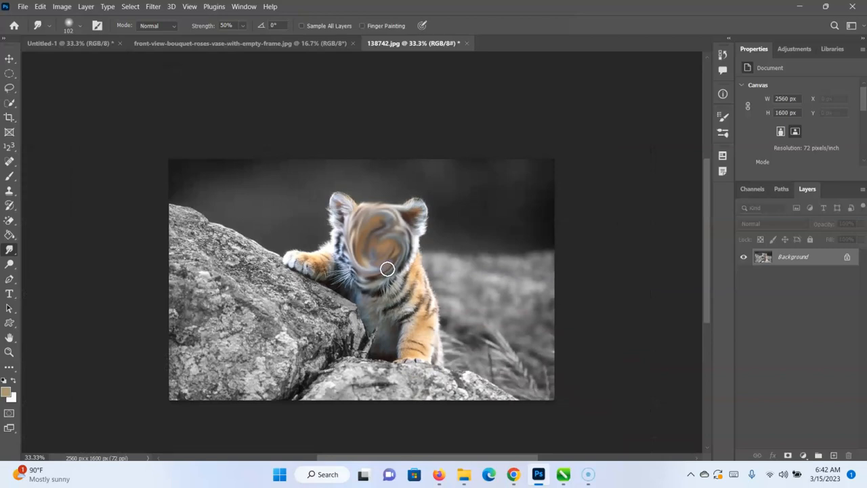
key(ctrl+z)
mouse_move(387, 269)
mouse_down()
mouse_move(344, 260)
mouse_move(387, 255)
mouse_move(370, 225)
mouse_move(358, 262)
mouse_move(356, 242)
mouse_move(413, 235)
mouse_move(365, 251)
mouse_move(389, 226)
mouse_move(406, 254)
mouse_move(365, 261)
mouse_up()
key(ctrl+z)
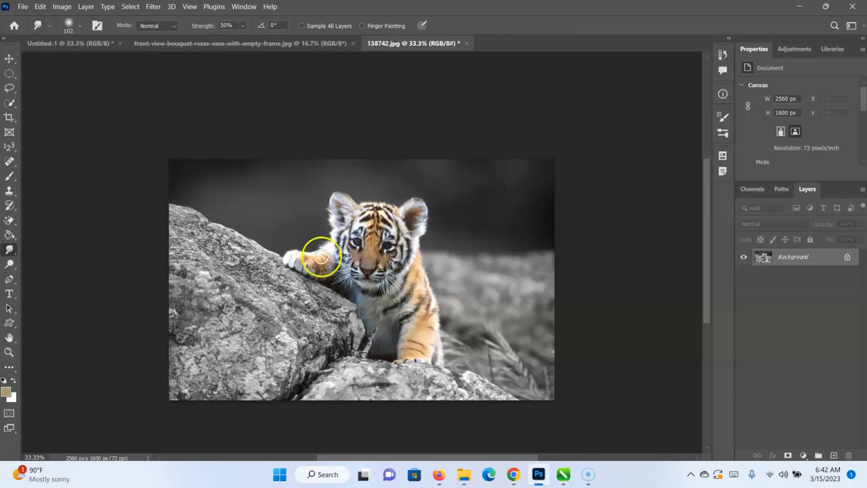
Lighten the dark forehead stripes above the cub's left-hand eye with the Dodge tool, using Midtones range and 50% exposure.
click(8, 266)
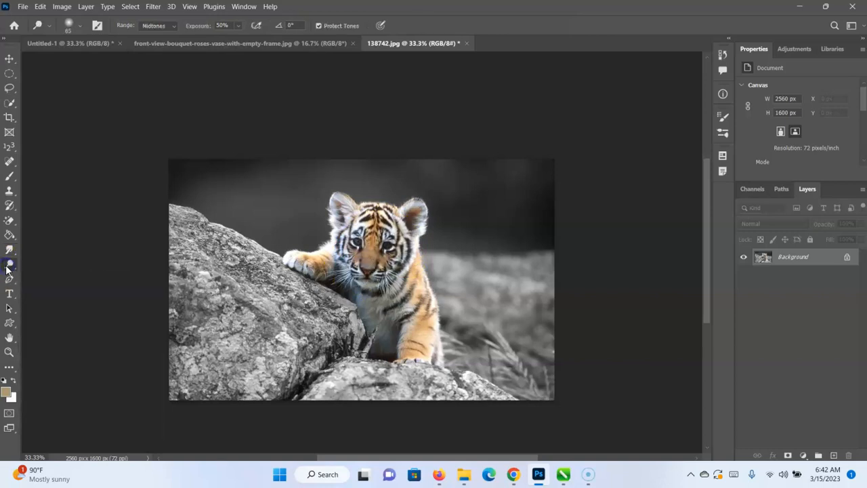
click(8, 268)
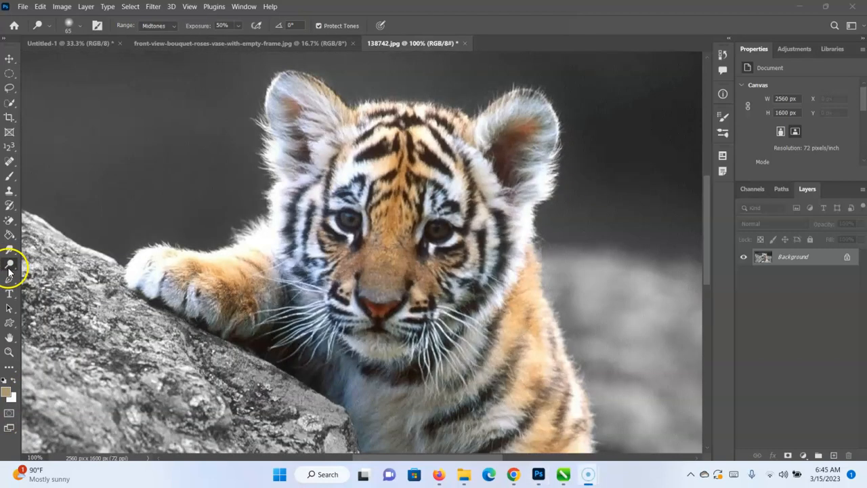
click(8, 267)
click(40, 268)
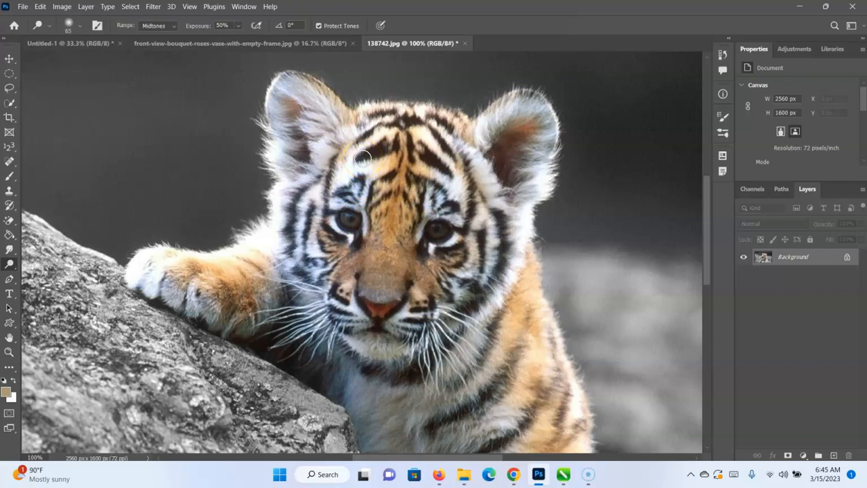
mouse_move(363, 152)
mouse_down()
mouse_move(403, 146)
mouse_move(359, 194)
mouse_move(446, 160)
mouse_move(458, 189)
mouse_move(431, 224)
mouse_move(479, 242)
mouse_move(418, 233)
mouse_up()
drag(352, 115, 362, 155)
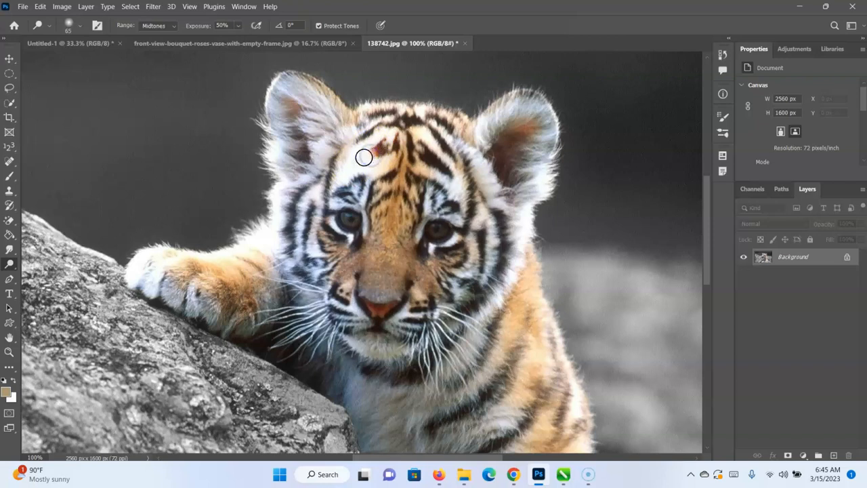
click(380, 151)
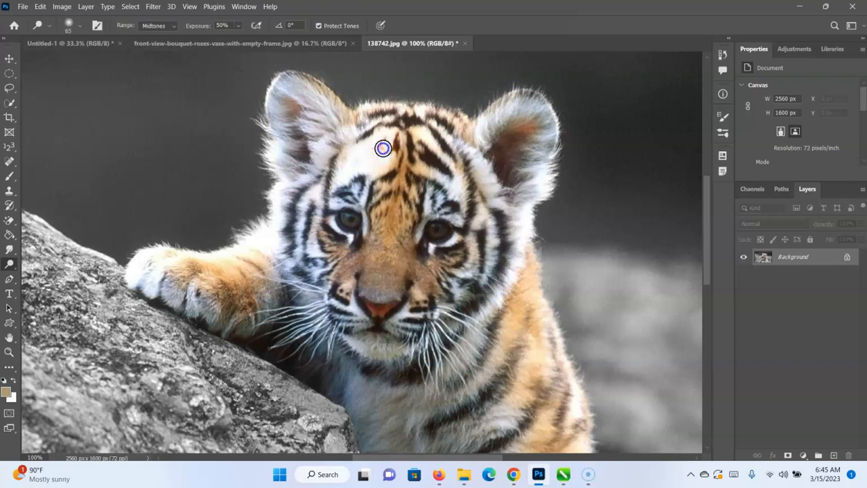
Lighten the dark stripes at the centre and right-hand side of the cub's forehead with the Dodge tool, using Midtones range and 50% exposure.
mouse_move(382, 149)
mouse_down()
mouse_move(397, 133)
mouse_move(374, 170)
mouse_move(361, 173)
mouse_move(402, 122)
mouse_move(385, 143)
mouse_move(429, 163)
mouse_move(420, 145)
mouse_move(443, 149)
mouse_up()
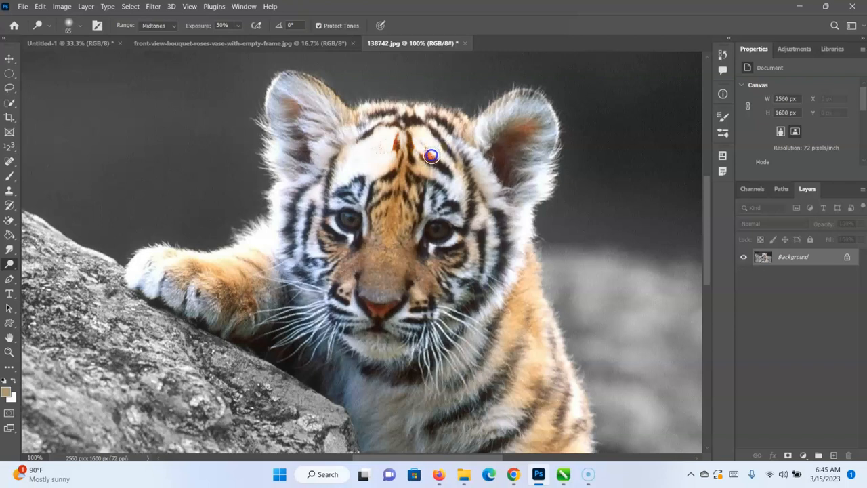
click(432, 155)
key(z)
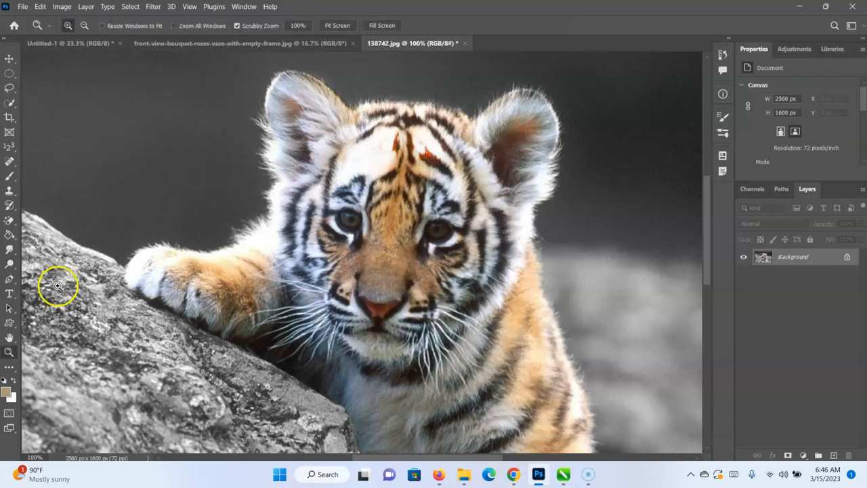
Try to darken the cub's face, front paw and the rock below it with the Burn tool, using Midtones range and 50% exposure.
click(10, 265)
click(10, 268)
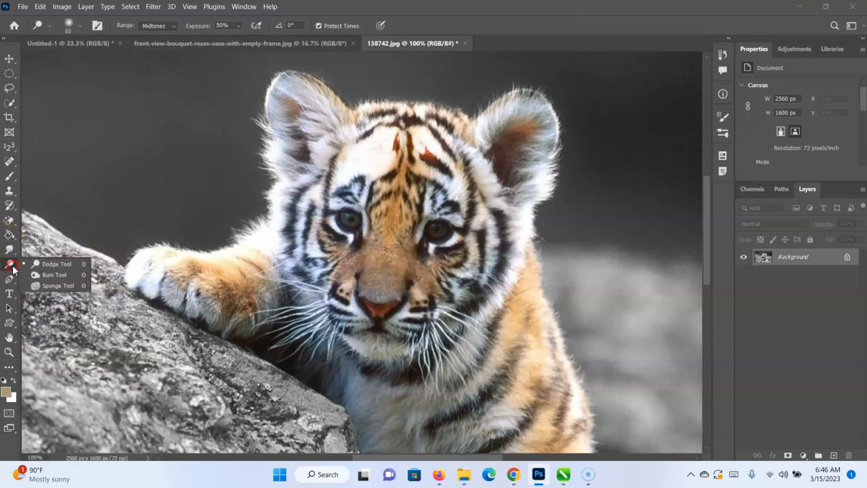
click(37, 275)
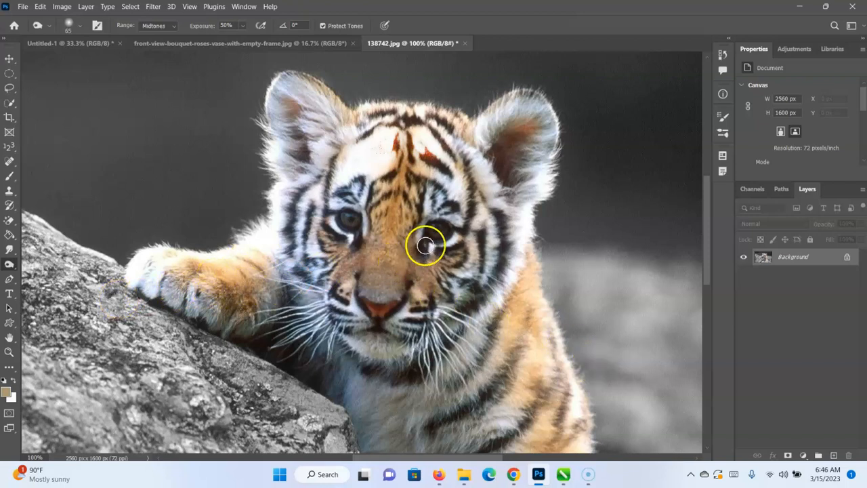
mouse_move(394, 250)
mouse_down()
mouse_move(403, 202)
mouse_move(387, 241)
mouse_move(406, 159)
mouse_move(370, 247)
mouse_move(405, 199)
mouse_move(401, 270)
mouse_move(424, 236)
mouse_move(377, 288)
mouse_move(409, 229)
mouse_move(374, 288)
mouse_move(357, 300)
mouse_move(397, 189)
mouse_move(405, 196)
mouse_move(372, 286)
mouse_move(348, 321)
mouse_move(398, 213)
mouse_move(420, 185)
mouse_move(395, 265)
mouse_move(399, 231)
mouse_move(423, 200)
mouse_move(380, 307)
mouse_move(413, 183)
mouse_move(402, 218)
mouse_move(364, 235)
mouse_up()
mouse_move(233, 300)
mouse_down()
mouse_move(275, 270)
mouse_move(241, 263)
mouse_move(203, 290)
mouse_move(257, 309)
mouse_move(232, 277)
mouse_move(202, 293)
mouse_move(252, 259)
mouse_move(183, 283)
mouse_move(234, 268)
mouse_move(174, 275)
mouse_move(277, 257)
mouse_move(209, 317)
mouse_move(282, 266)
mouse_up()
mouse_move(193, 331)
mouse_down()
mouse_move(161, 366)
mouse_move(97, 294)
mouse_move(196, 338)
mouse_move(242, 374)
mouse_move(184, 346)
mouse_move(232, 366)
mouse_up()
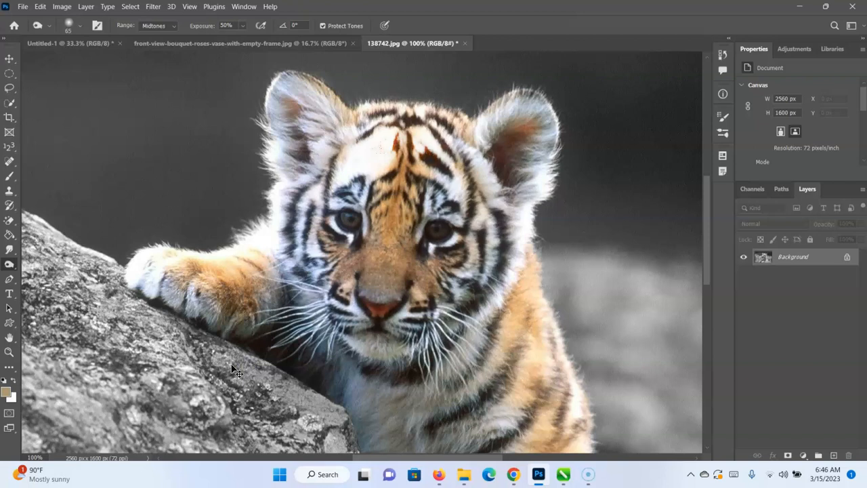
Intensify the colour of the cub's front paw with the Sponge tool in Saturate mode at 50% flow.
right_click(9, 265)
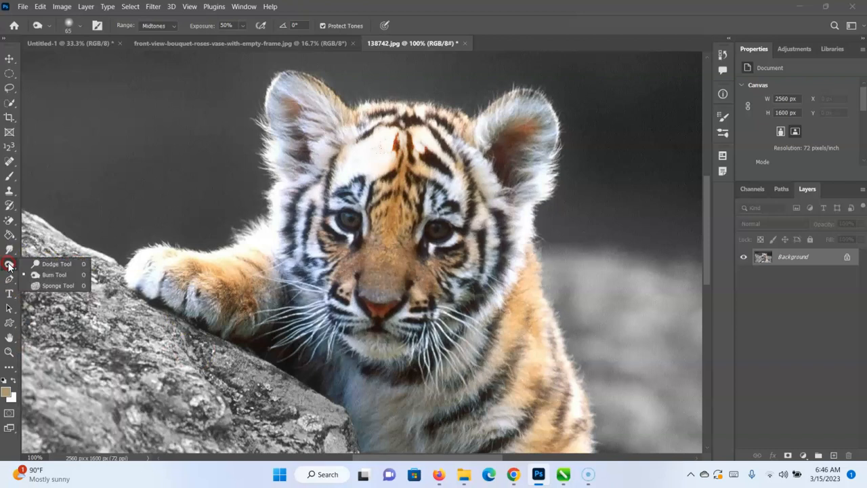
click(40, 285)
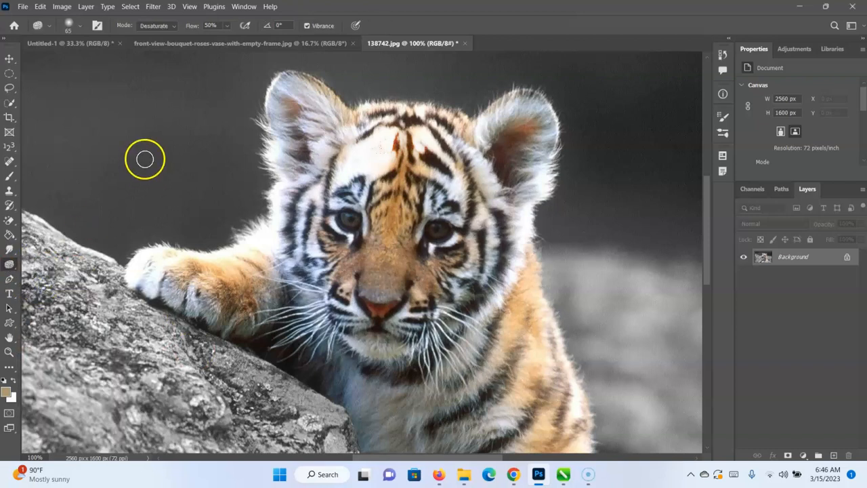
click(168, 26)
click(158, 42)
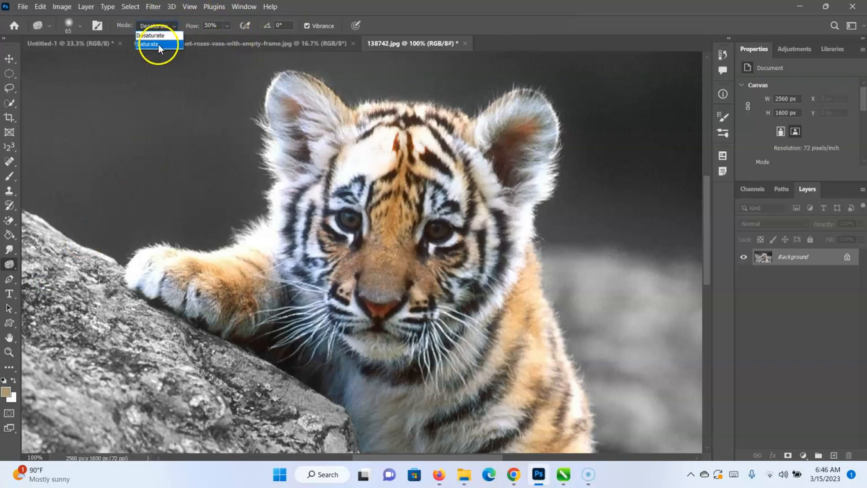
mouse_move(199, 251)
mouse_down()
mouse_move(186, 289)
mouse_move(211, 242)
mouse_move(175, 256)
mouse_move(278, 256)
mouse_move(195, 267)
mouse_move(246, 250)
mouse_move(194, 268)
mouse_move(234, 247)
mouse_move(198, 290)
mouse_move(283, 262)
mouse_move(233, 302)
mouse_move(275, 254)
mouse_move(229, 315)
mouse_move(276, 285)
mouse_move(239, 315)
mouse_move(223, 301)
mouse_move(272, 252)
mouse_move(183, 260)
mouse_move(238, 276)
mouse_move(187, 258)
mouse_move(263, 266)
mouse_move(203, 279)
mouse_move(250, 287)
mouse_move(232, 314)
mouse_move(281, 243)
mouse_up()
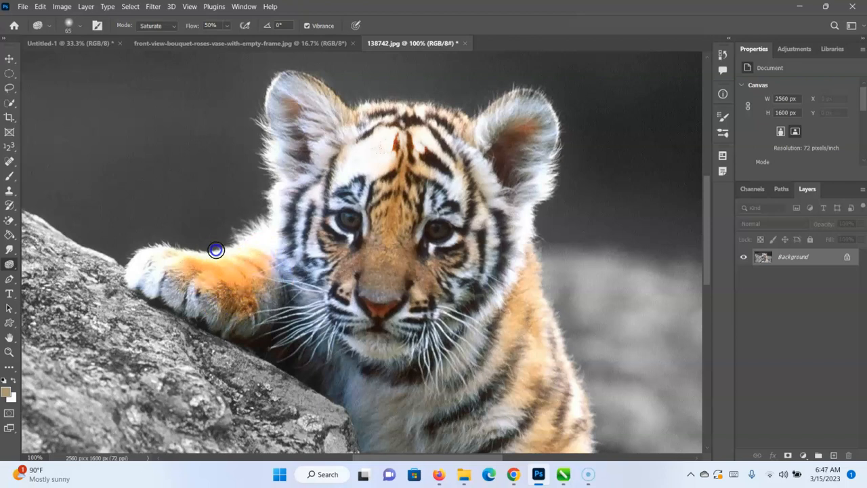
Saturate the cub's nose, cheeks, forehead and chest fur with the Sponge tool, and undo the saturating strokes.
click(376, 231)
mouse_move(376, 232)
mouse_down()
mouse_move(384, 215)
mouse_move(418, 304)
mouse_move(423, 299)
mouse_move(372, 304)
mouse_move(370, 279)
mouse_up()
drag(330, 323, 356, 296)
drag(379, 221, 388, 176)
drag(395, 286, 399, 245)
drag(437, 372, 392, 331)
key(ctrl+z)
key(ctrl+z)
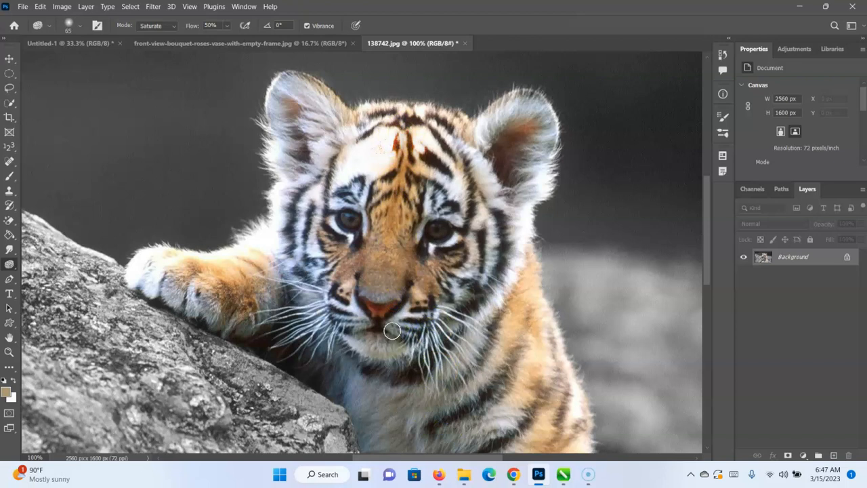
Drain the colour from the cub's front paw and face with the Sponge tool in Desaturate mode at 50% flow.
click(156, 25)
click(156, 34)
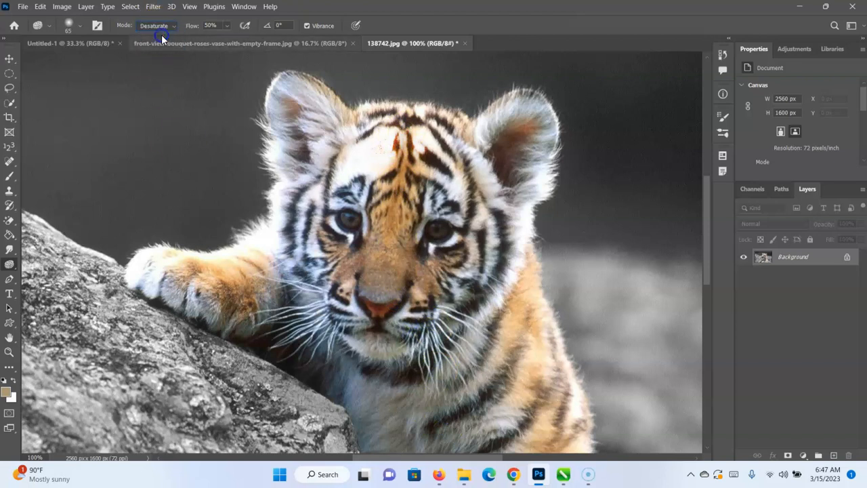
mouse_move(227, 271)
mouse_down()
mouse_move(252, 283)
mouse_move(227, 301)
mouse_move(261, 265)
mouse_move(252, 313)
mouse_move(240, 256)
mouse_move(226, 302)
mouse_move(182, 238)
mouse_move(191, 270)
mouse_move(256, 329)
mouse_up()
mouse_move(338, 277)
mouse_down()
mouse_move(378, 248)
mouse_move(402, 301)
mouse_move(395, 196)
mouse_move(363, 254)
mouse_move(429, 143)
mouse_move(393, 226)
mouse_move(414, 174)
mouse_move(396, 276)
mouse_move(422, 262)
mouse_move(424, 202)
mouse_move(405, 275)
mouse_up()
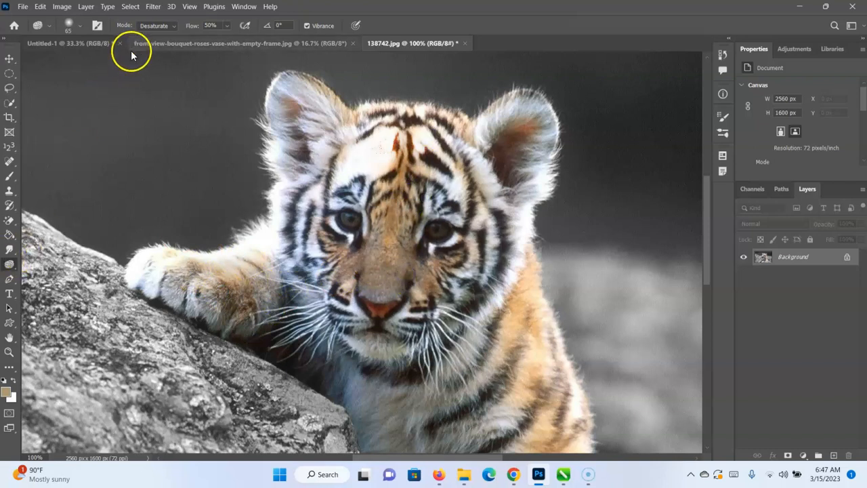
click(145, 26)
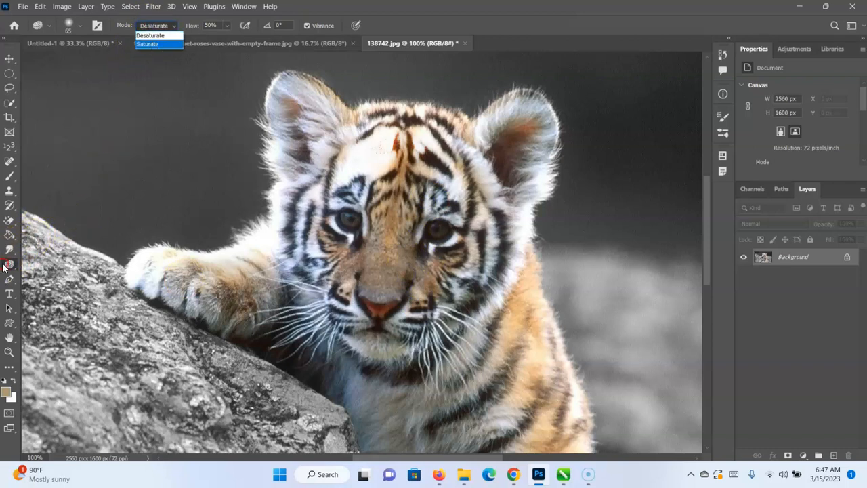
Activate the Pen tool in Path mode and switch to the front-view-bouquet-roses-vase-with-empty-frame.jpg document.
click(16, 283)
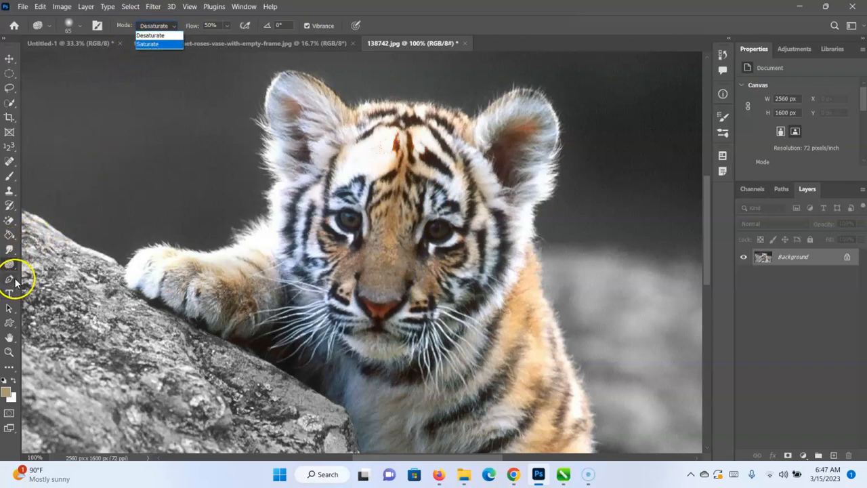
click(17, 283)
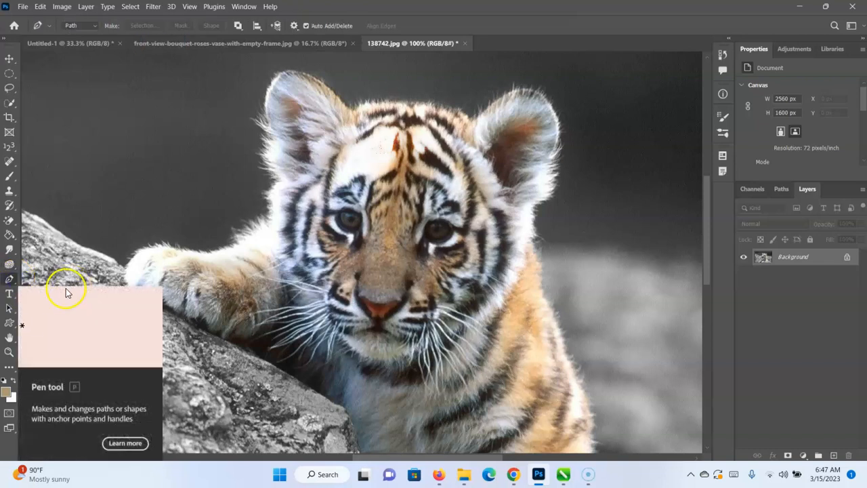
right_click(9, 282)
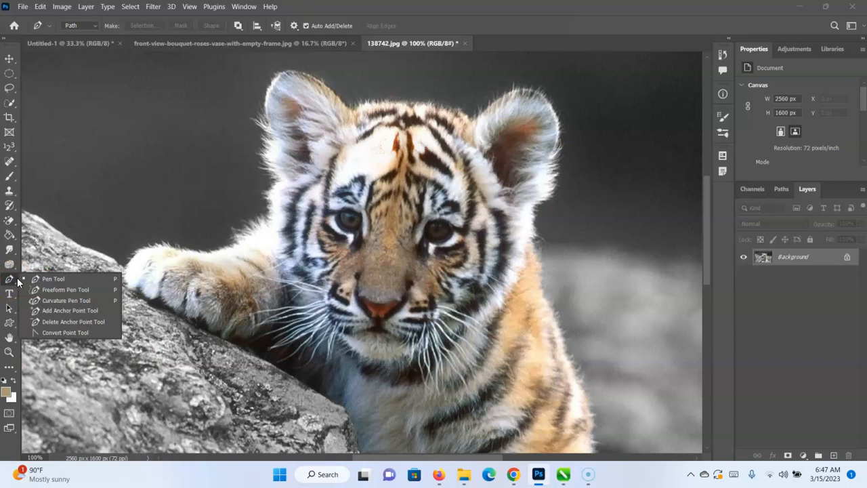
key(ctrl+minus)
key(ctrl+minus)
key(ctrl+minus)
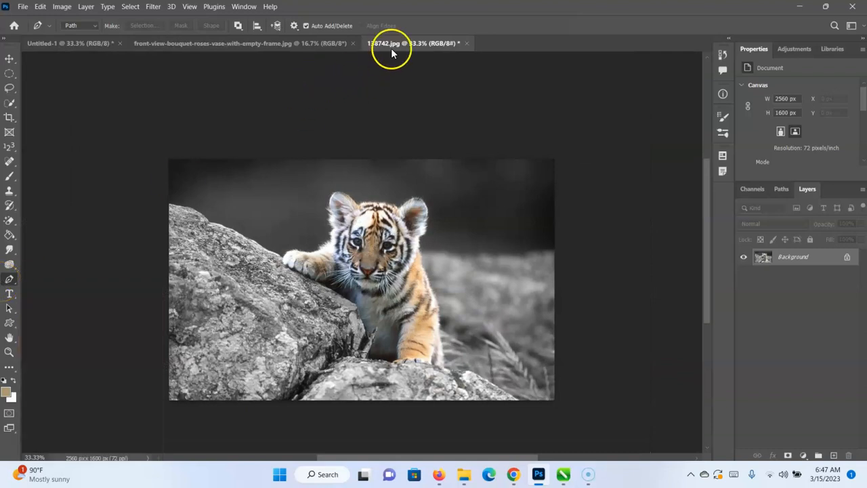
click(339, 43)
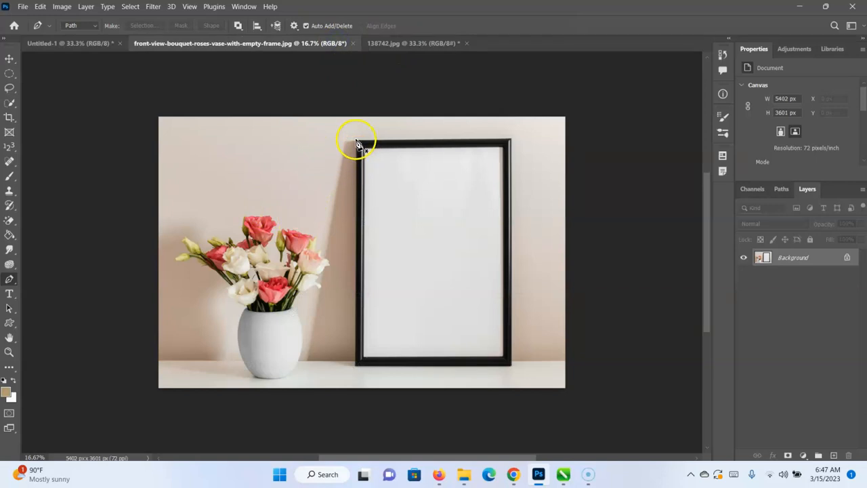
Trace a Pen path with closely spaced anchor points down the black picture frame's left outer edge and along its bottom edge.
key(ctrl+plus)
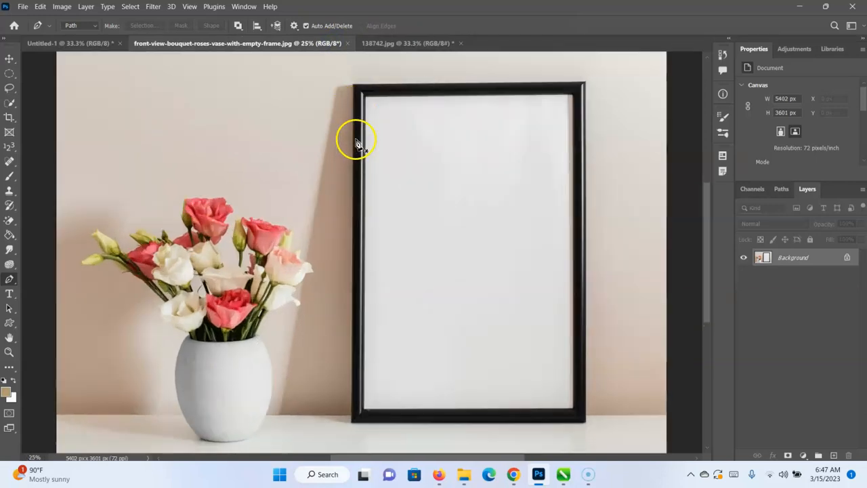
click(353, 85)
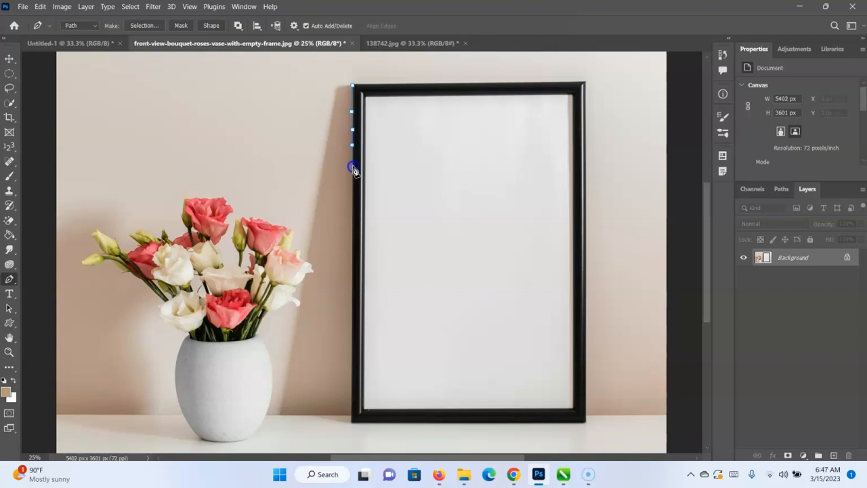
click(353, 191)
click(352, 233)
click(351, 316)
click(351, 343)
click(417, 422)
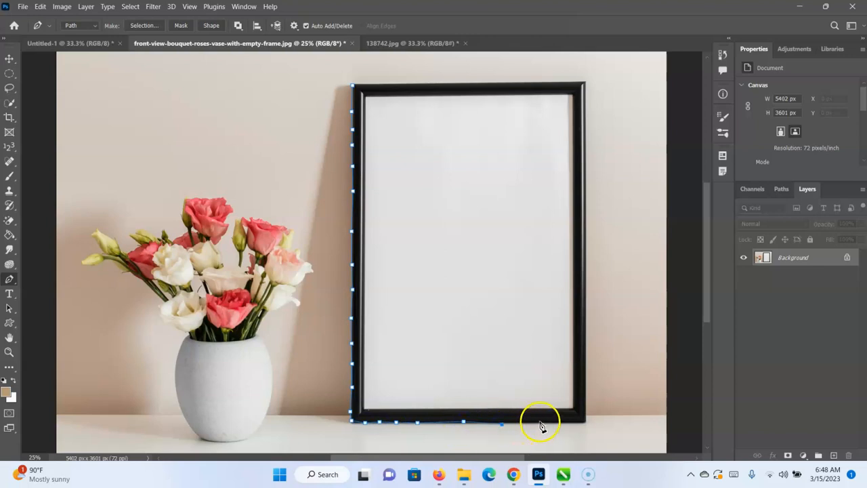
click(567, 424)
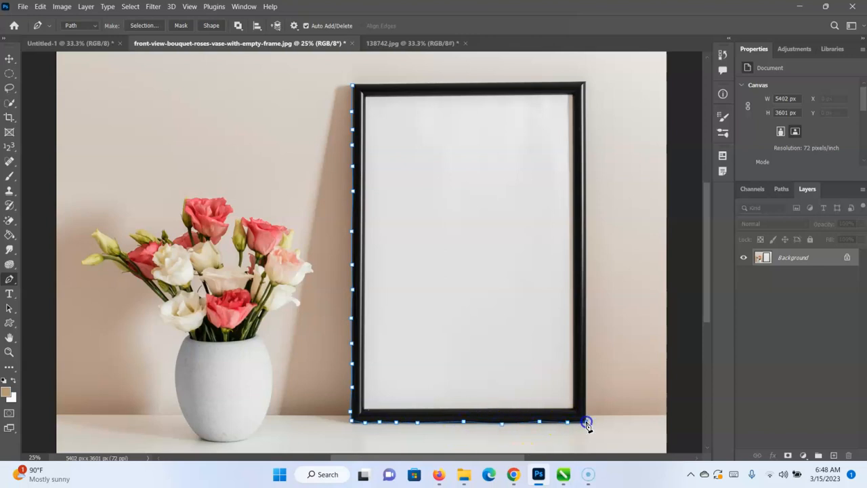
Continue the path up the right outer edge of the picture frame to its upper corner with evenly spaced anchor points.
click(587, 392)
click(586, 366)
click(587, 323)
click(587, 290)
click(587, 259)
click(587, 226)
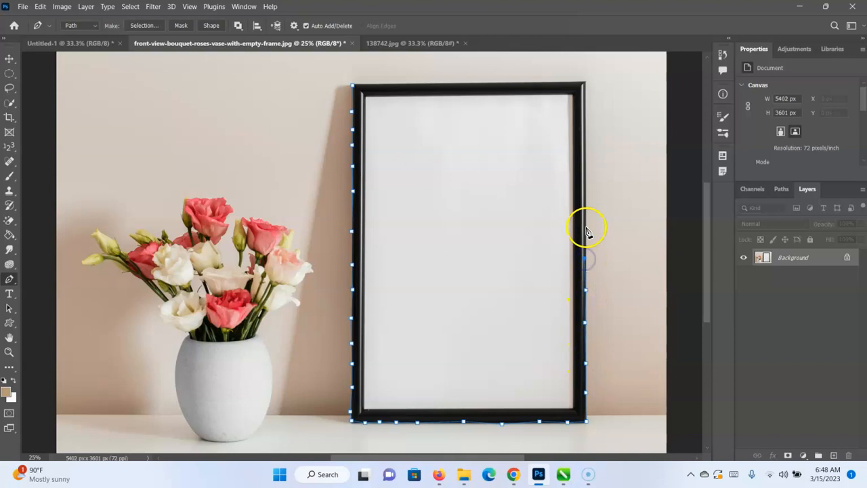
click(586, 187)
click(586, 156)
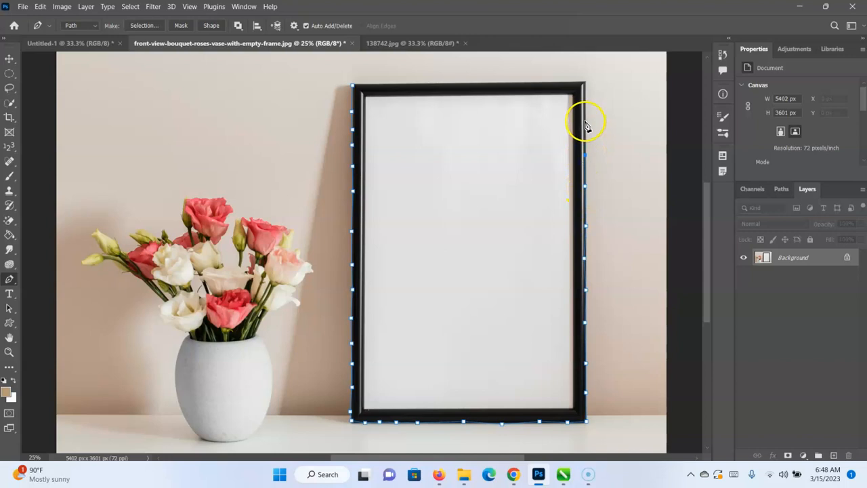
click(587, 93)
Trace the picture frame's top edge and close the path at its starting anchor in the upper-left corner of the frame.
click(561, 82)
click(535, 82)
click(477, 83)
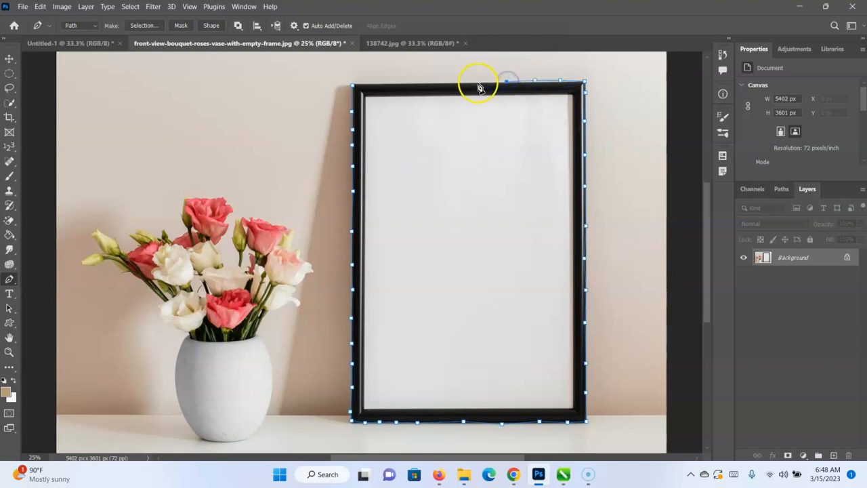
click(445, 83)
click(418, 83)
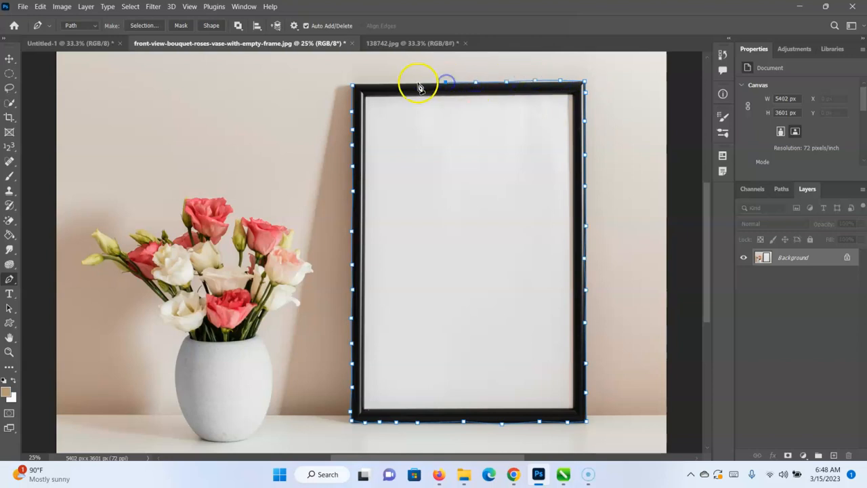
click(353, 86)
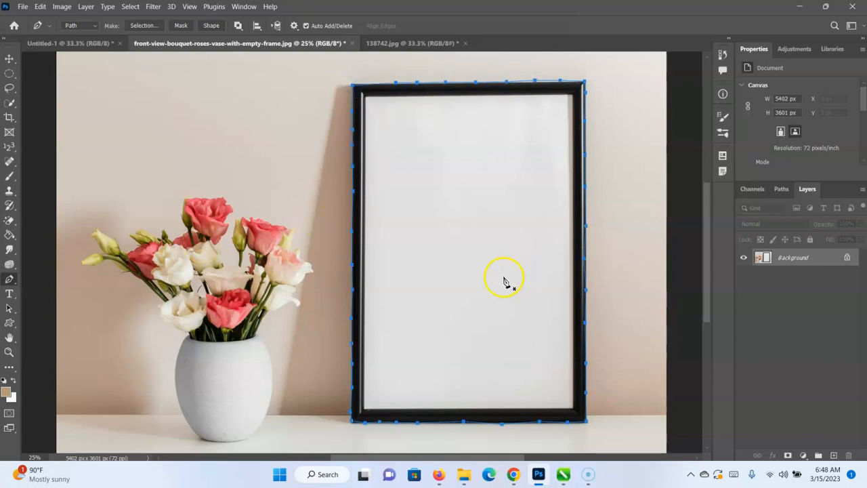
Fill the frame path with colour d1c8c3 sampled from the wall, using Normal mode, 100% opacity and no feather.
key(ctrl+minus)
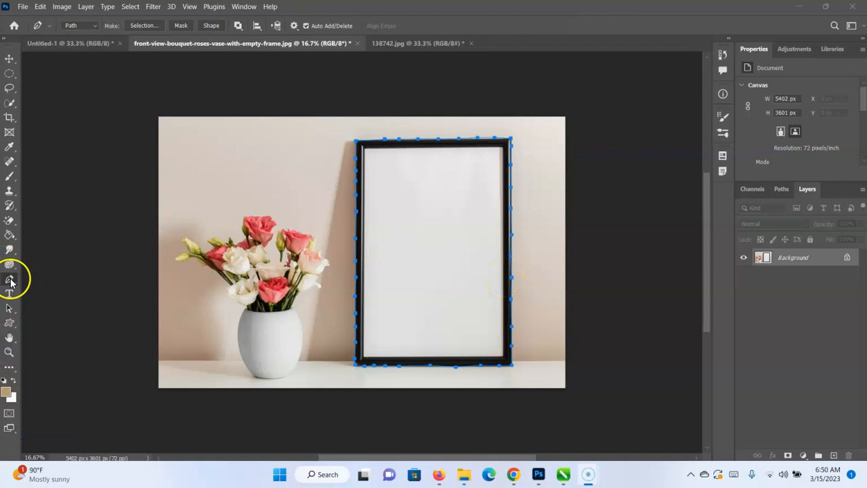
right_click(455, 248)
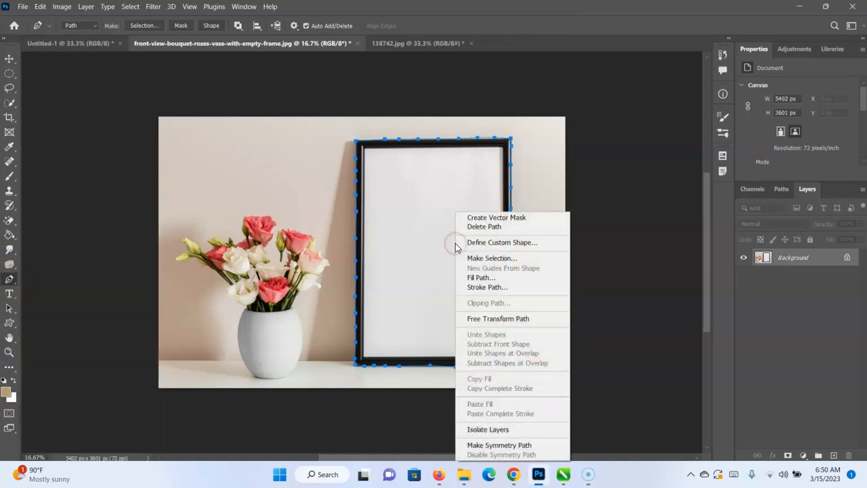
click(510, 279)
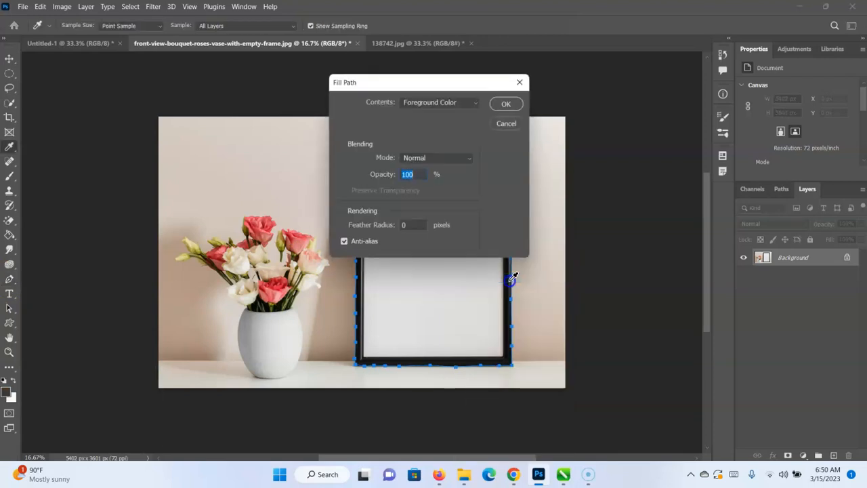
click(475, 103)
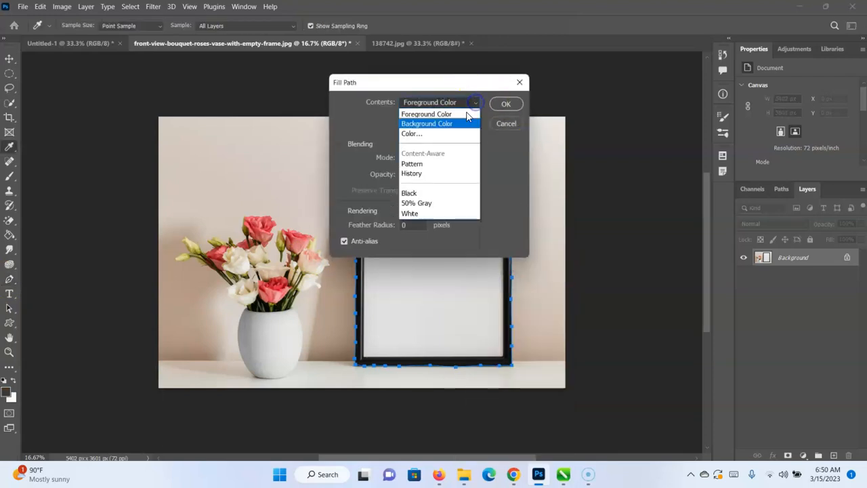
click(437, 134)
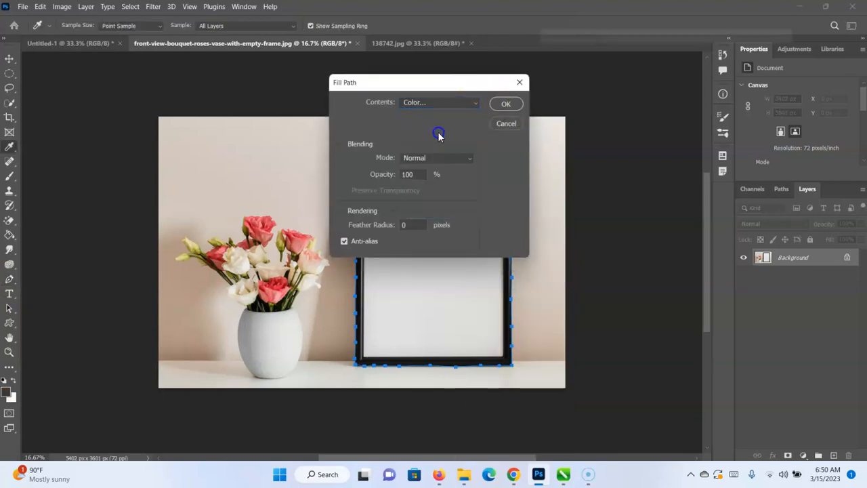
click(234, 194)
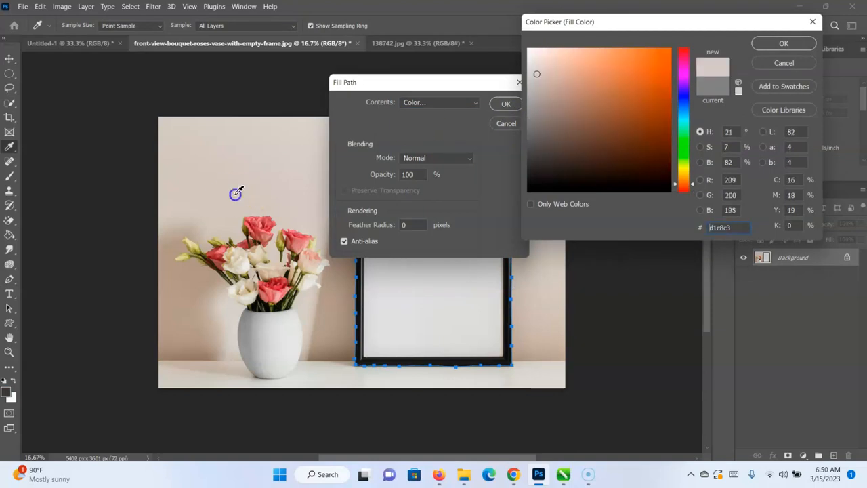
click(769, 43)
click(509, 105)
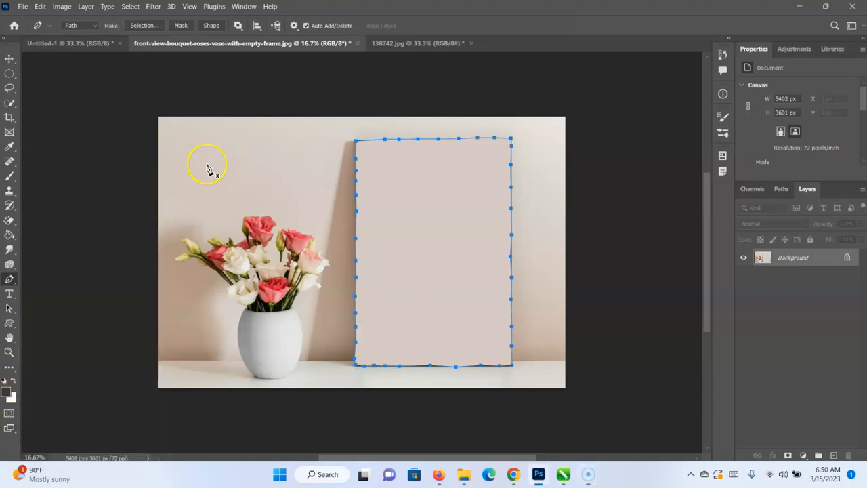
Draw a closed freeform path with curved segments over the wall, the roses and part of the filled frame area.
drag(206, 199, 367, 124)
drag(389, 74, 388, 74)
drag(319, 283, 207, 199)
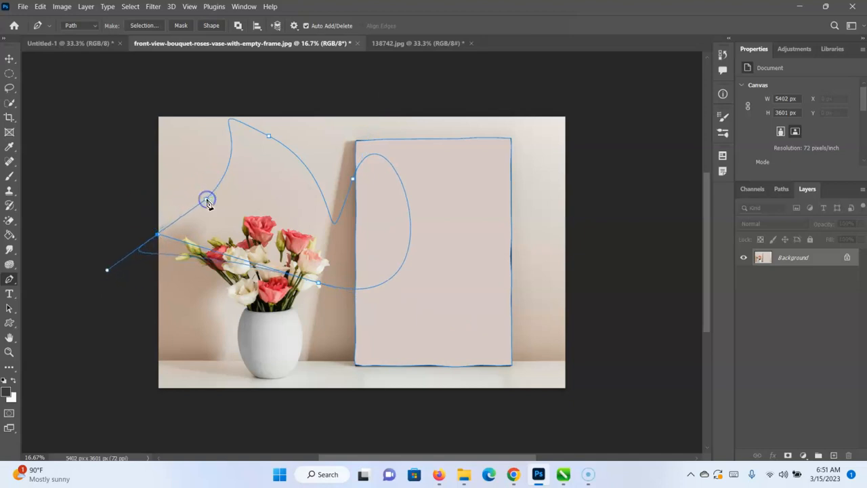
Fill the freeform wall path with orange e45d12 in Normal mode at 100% opacity, and hide the path outlines.
right_click(385, 214)
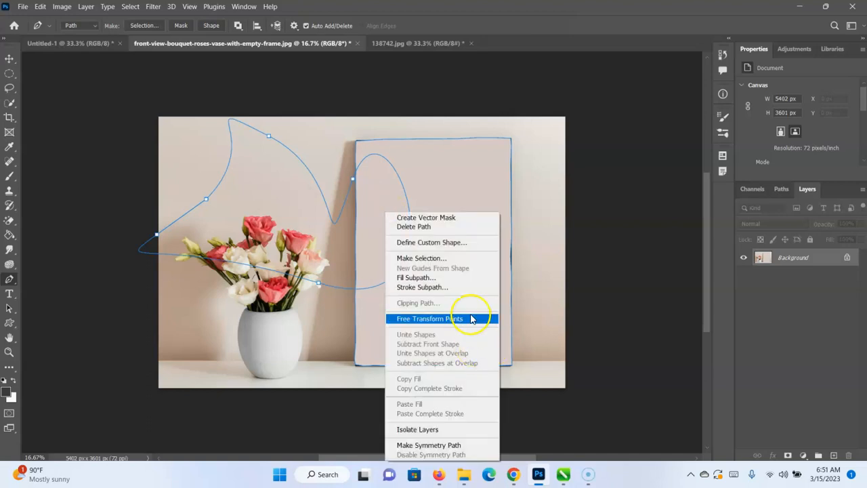
click(444, 276)
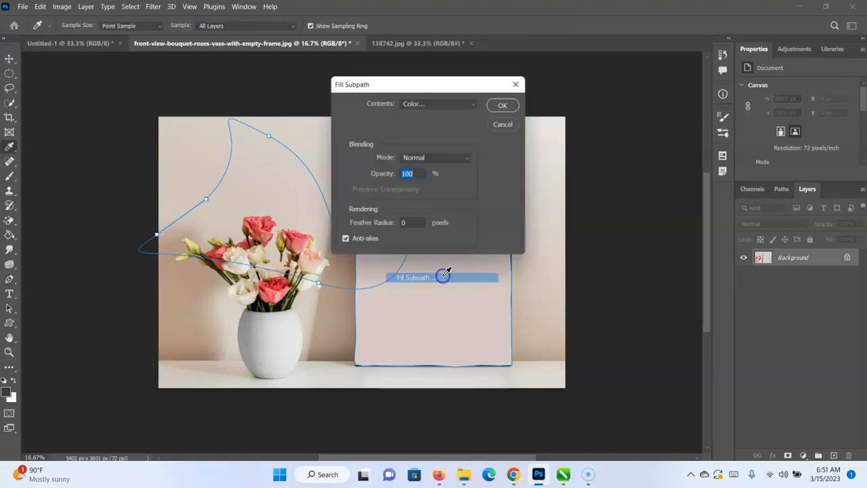
click(473, 103)
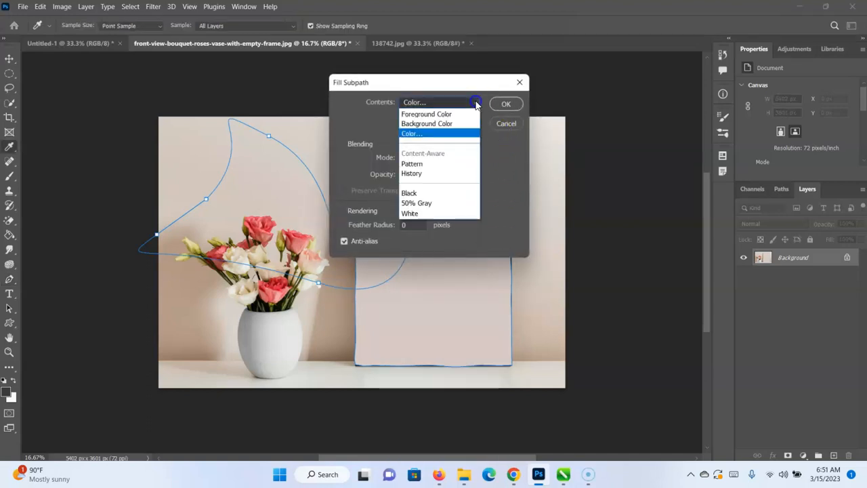
click(451, 134)
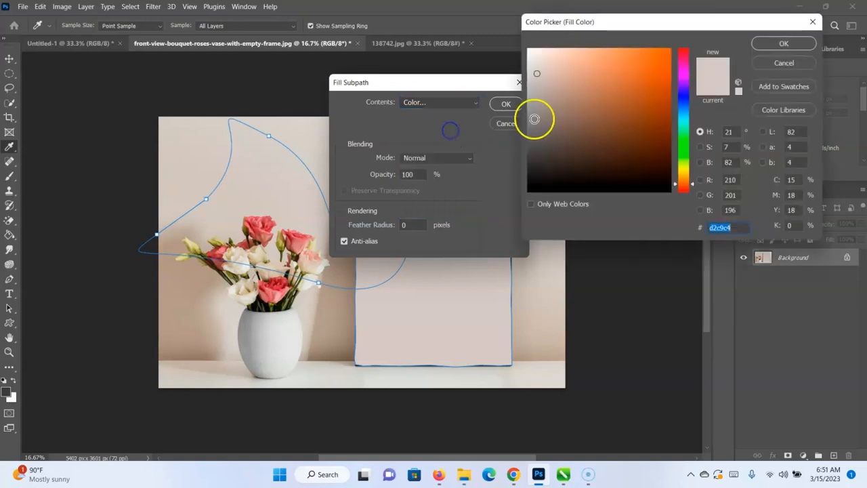
click(660, 63)
click(760, 40)
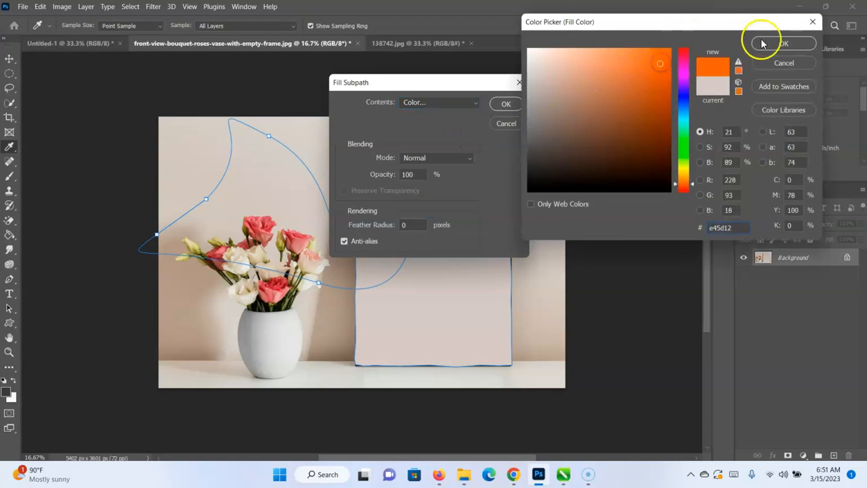
click(515, 103)
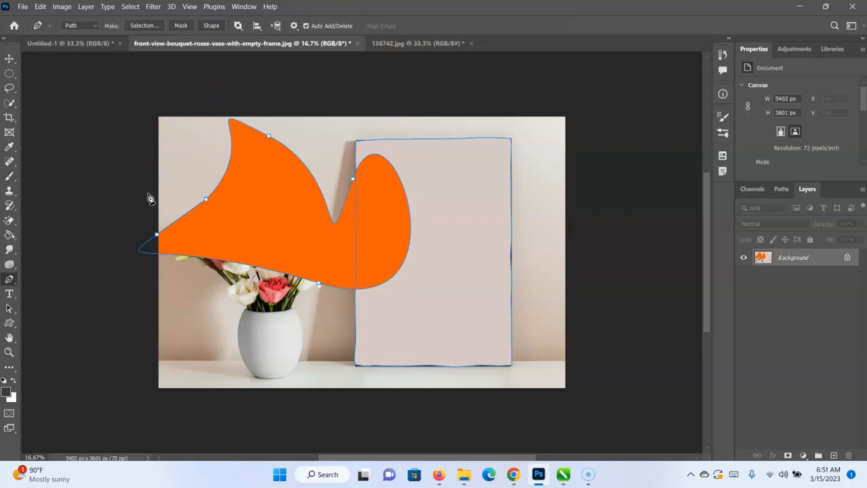
key(o)
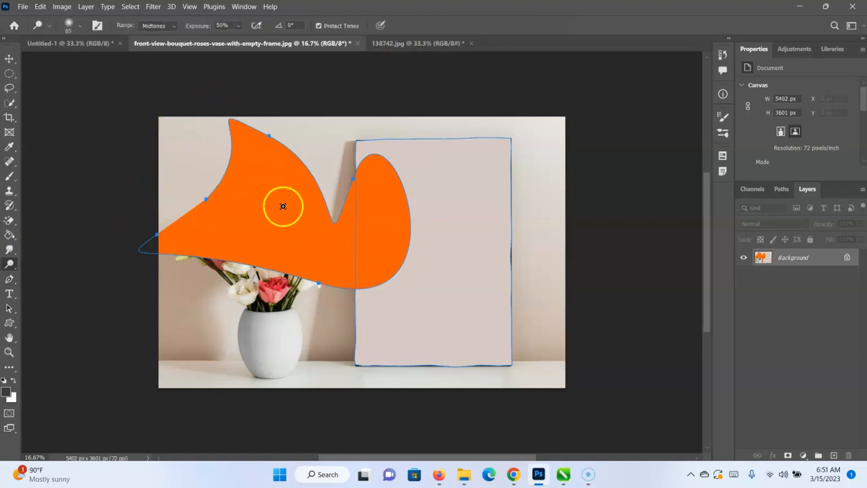
click(10, 59)
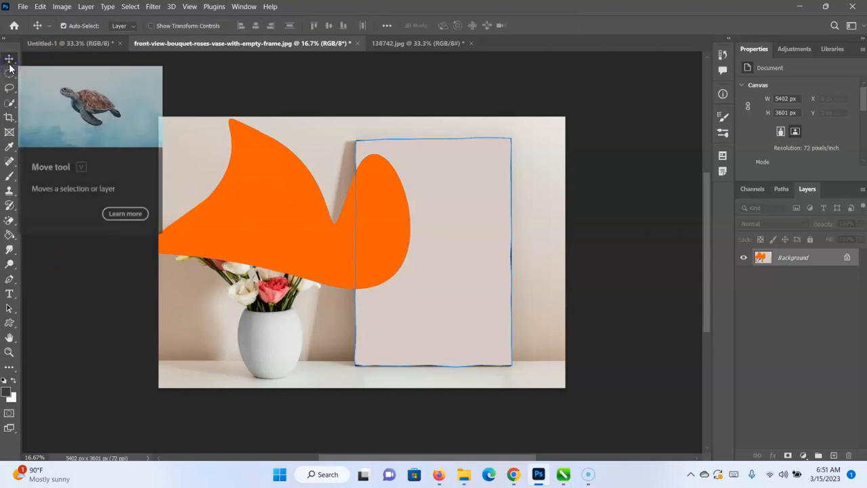
click(269, 193)
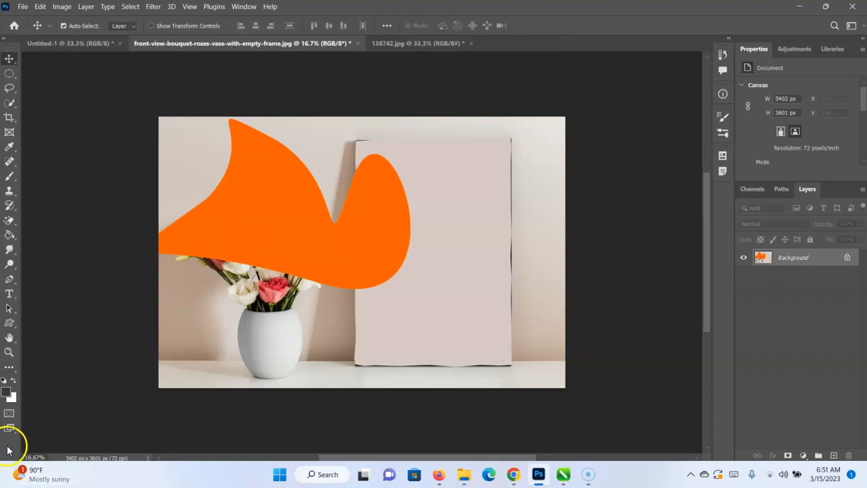
Draw an irregular closed outline by hand on the blank Untitled-1 canvas with the Freeform Pen tool.
click(9, 279)
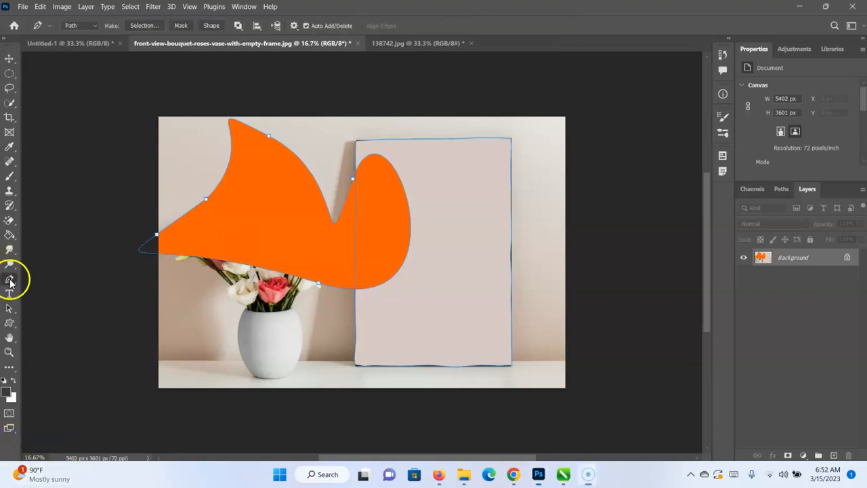
right_click(9, 280)
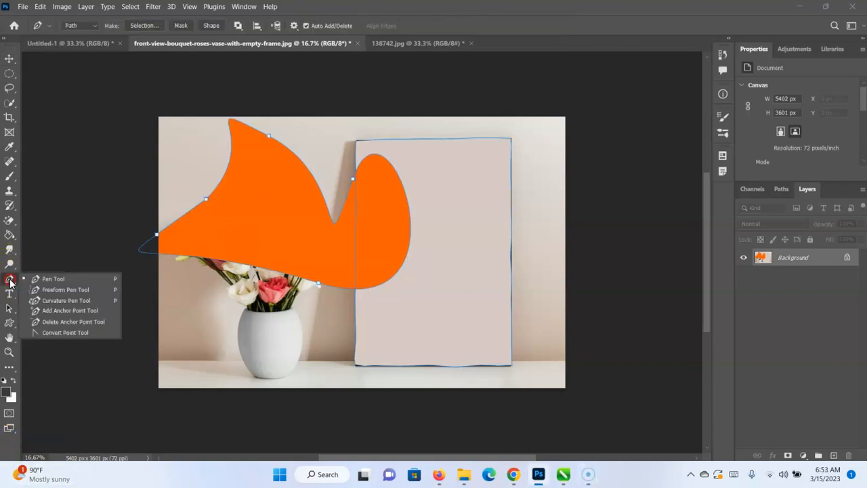
click(44, 293)
click(92, 44)
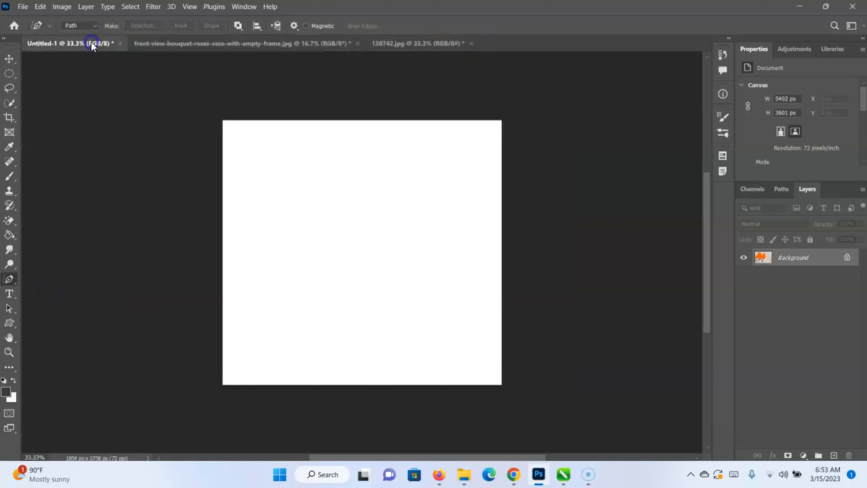
mouse_move(298, 245)
mouse_down()
mouse_move(319, 259)
mouse_move(314, 289)
mouse_move(403, 314)
mouse_up()
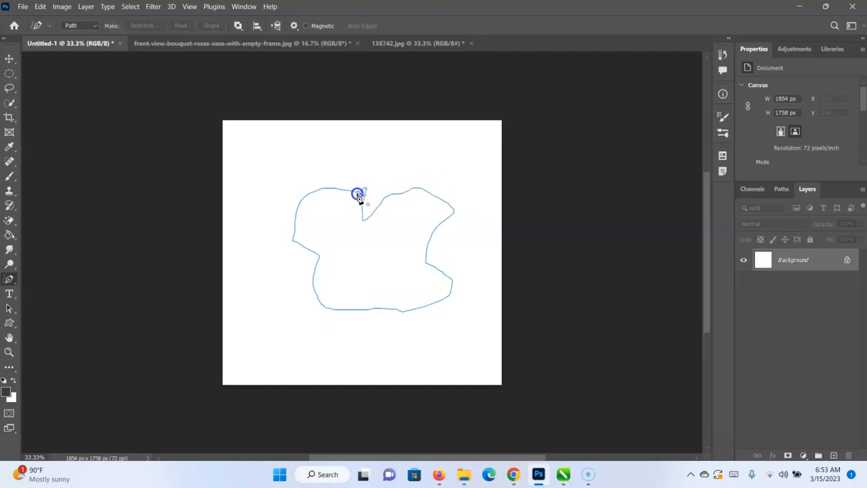
drag(358, 196, 358, 193)
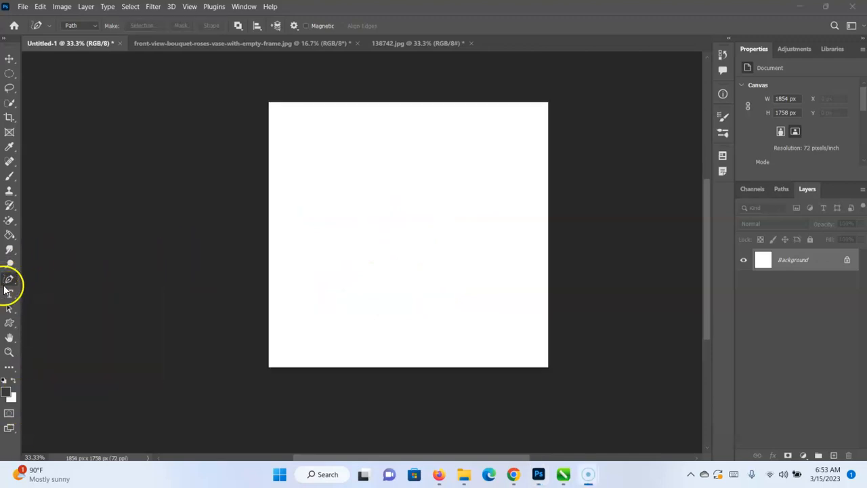
Draw a closed oval path from four anchor points in the upper middle of the canvas with the Curvature Pen tool.
right_click(8, 280)
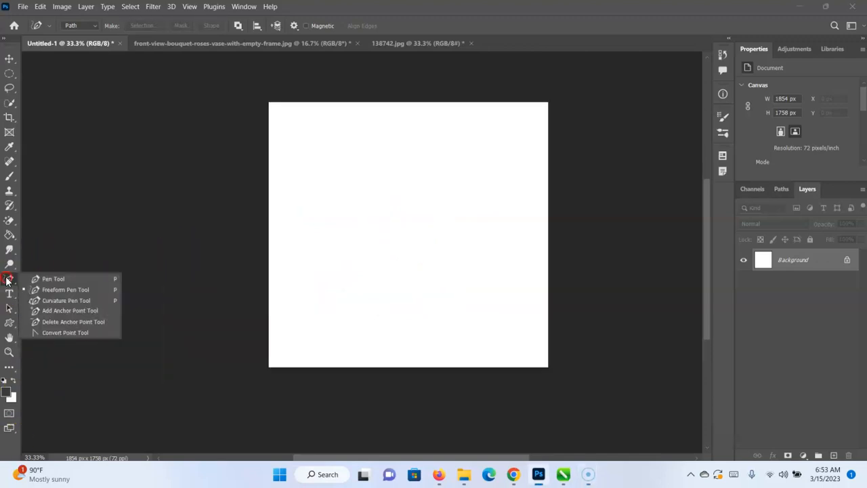
click(86, 305)
click(406, 132)
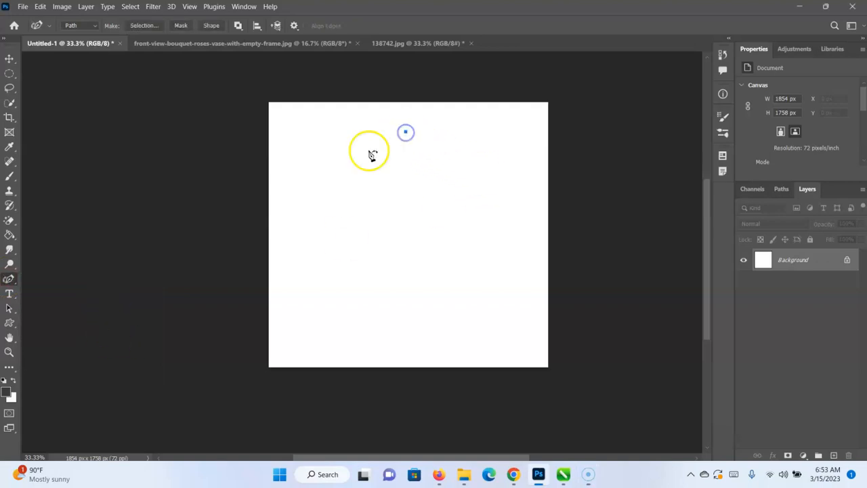
click(344, 201)
click(398, 239)
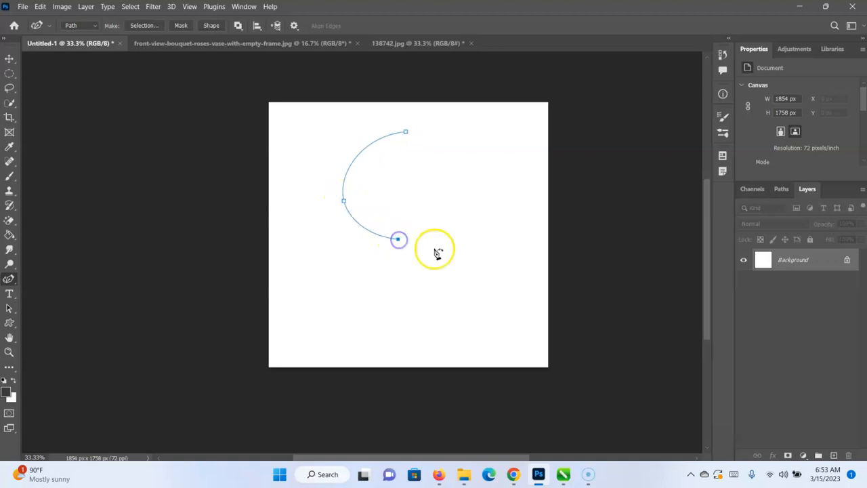
click(472, 189)
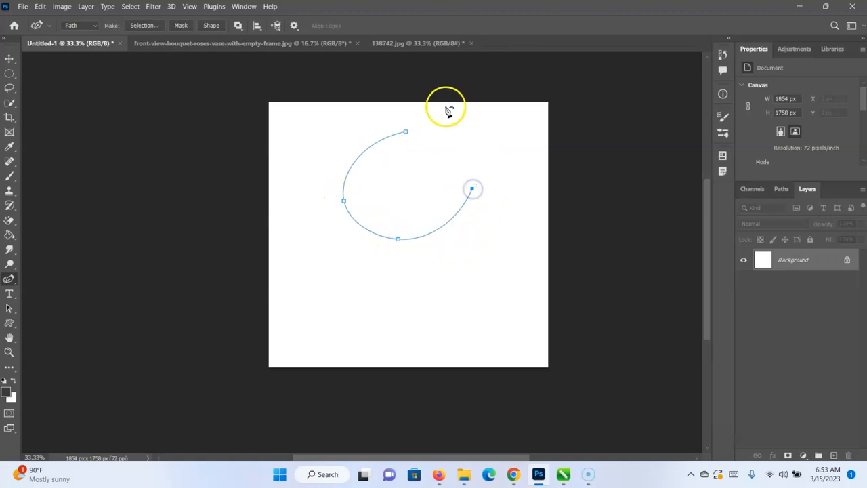
click(405, 131)
Draw a second closed four-point oval path overlapping the first oval's lower-left side.
click(377, 275)
click(302, 281)
click(318, 205)
click(394, 214)
click(377, 275)
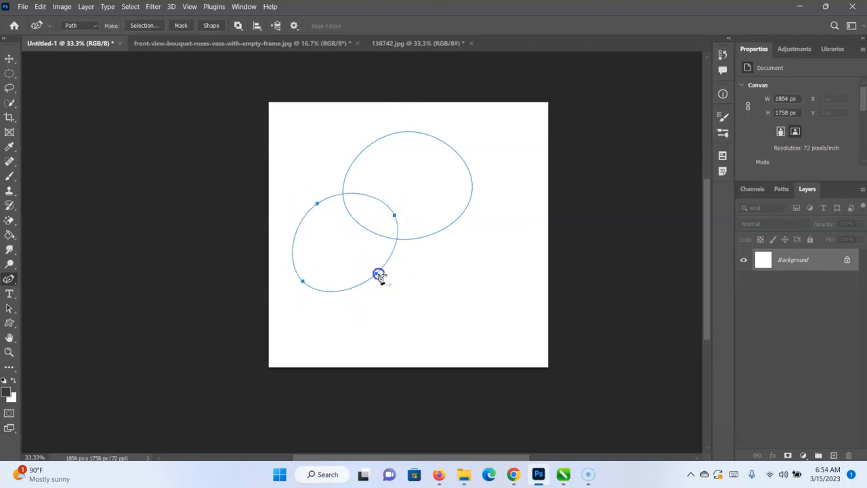
Draw a third closed four-point oval path in the lower-right part of the canvas, separate from the other two.
click(499, 237)
click(439, 289)
click(511, 315)
click(542, 278)
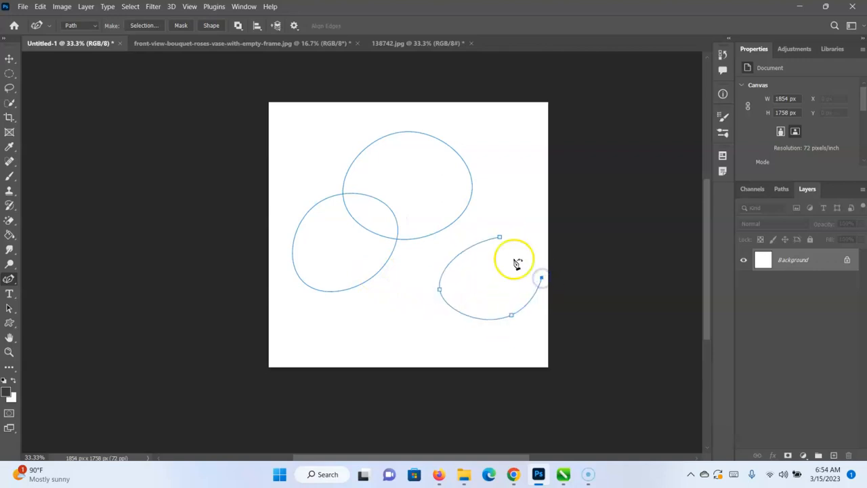
click(500, 238)
Draw a large closed curved path around the three ovals, extending slightly past the canvas's right edge.
click(504, 163)
click(422, 122)
click(344, 136)
click(307, 187)
click(297, 246)
click(309, 298)
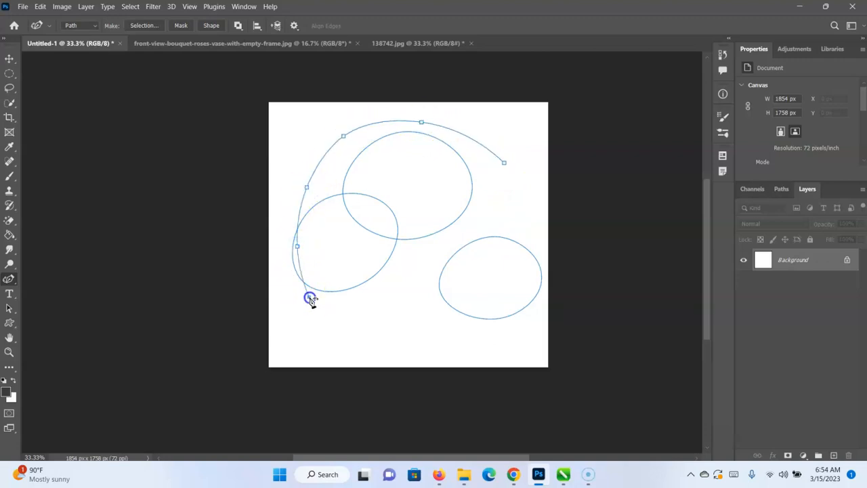
click(425, 339)
click(525, 318)
click(558, 248)
click(504, 163)
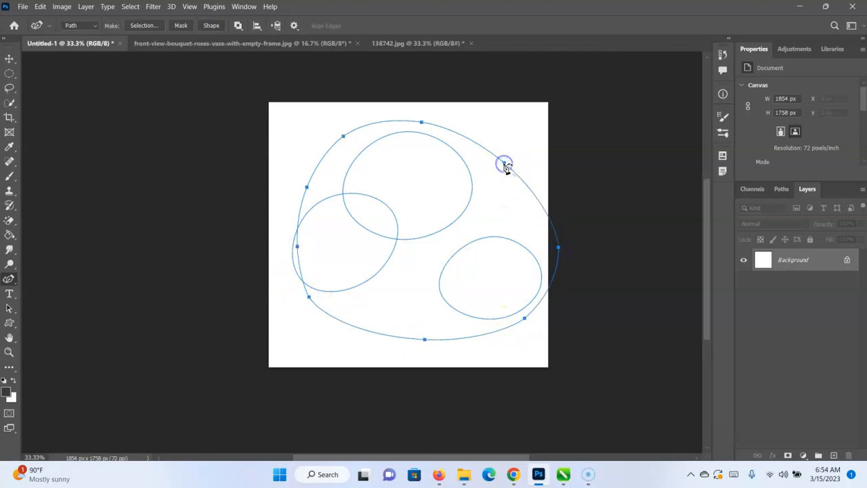
Fill the large enclosing path with the orange fill colour, using Normal mode, 100% opacity and no feather.
right_click(471, 278)
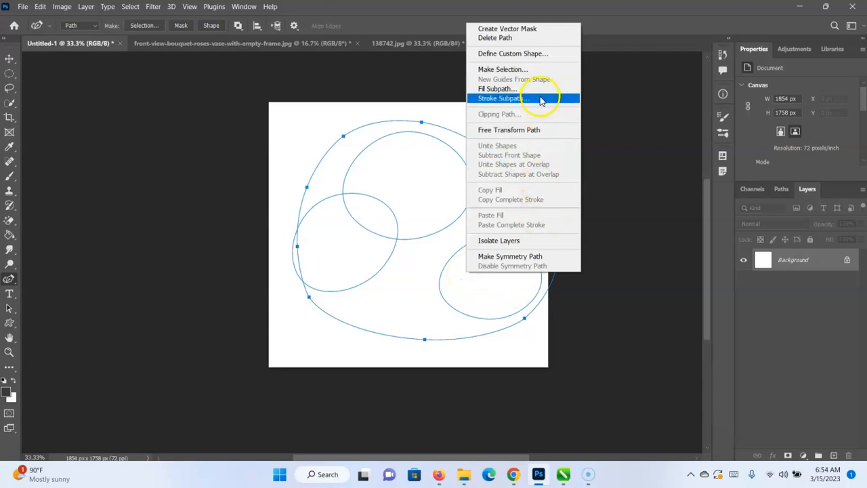
click(513, 88)
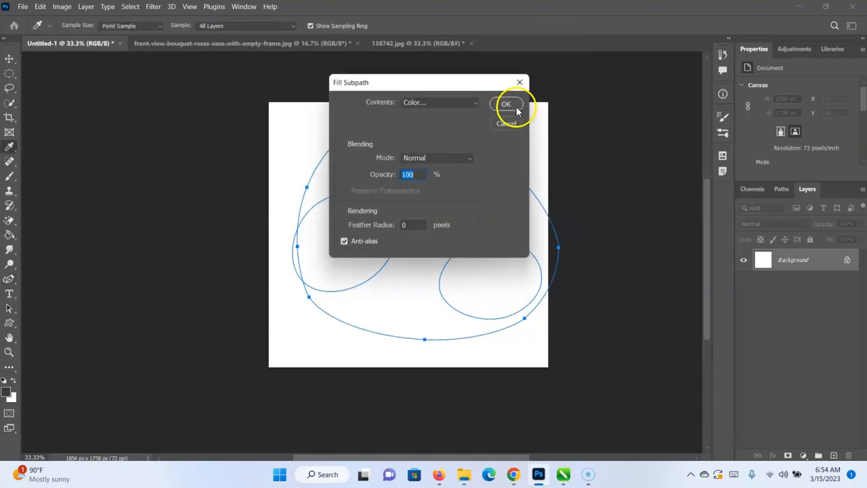
click(513, 107)
Stroke the large enclosing path with the Pencil, without simulated pressure.
right_click(412, 187)
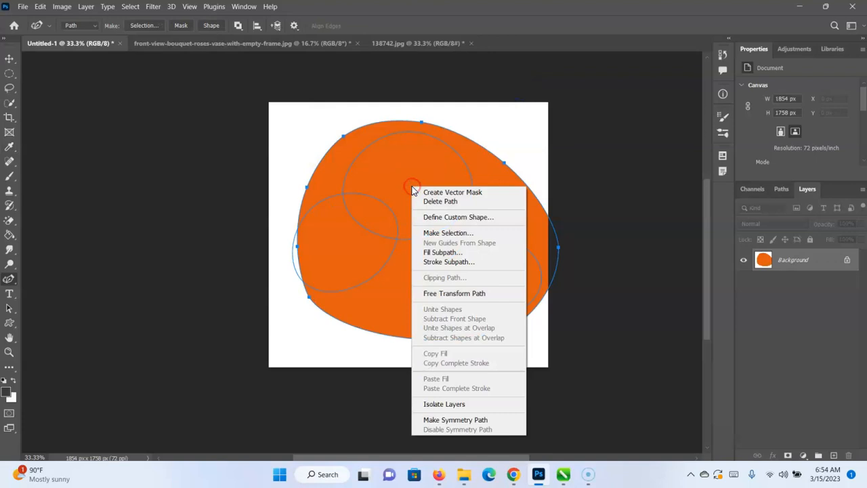
click(455, 261)
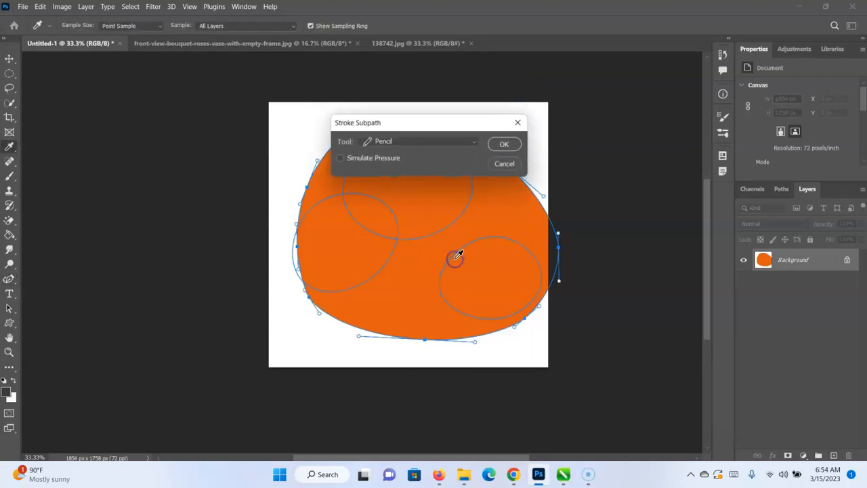
click(476, 143)
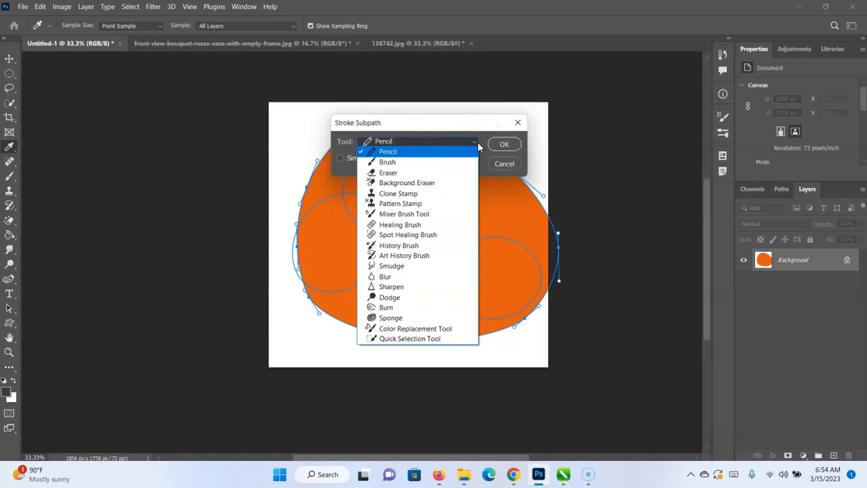
click(478, 142)
click(519, 148)
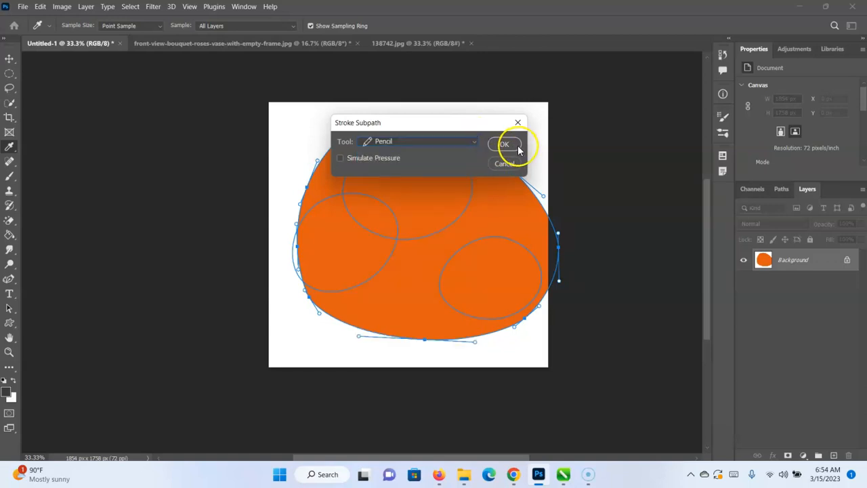
click(9, 58)
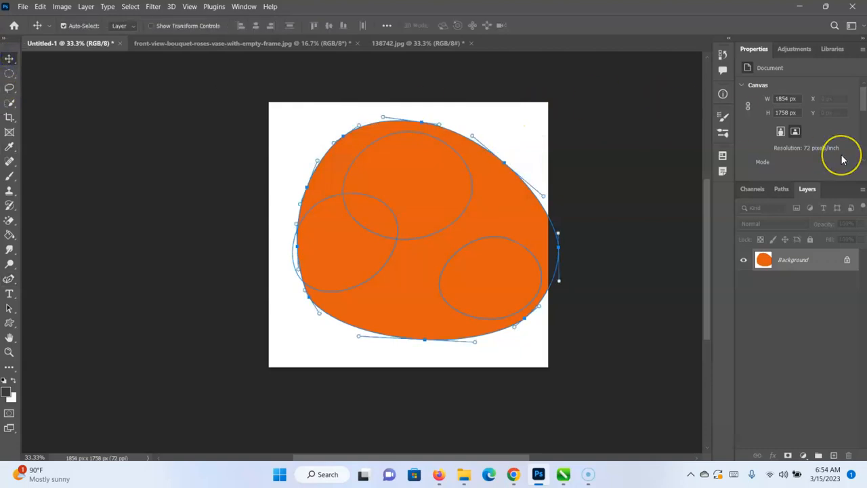
scroll(842, 159, down, 5)
scroll(842, 159, up, 5)
click(794, 131)
scroll(802, 134, down, 5)
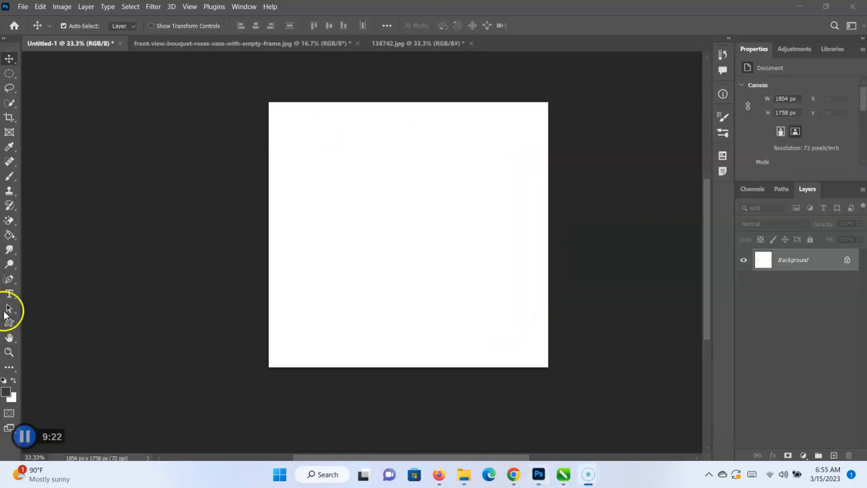
Return to the bouquet photo and undo both fills, the wall path and the frame tracing back to the first anchor points on its left edge.
right_click(8, 282)
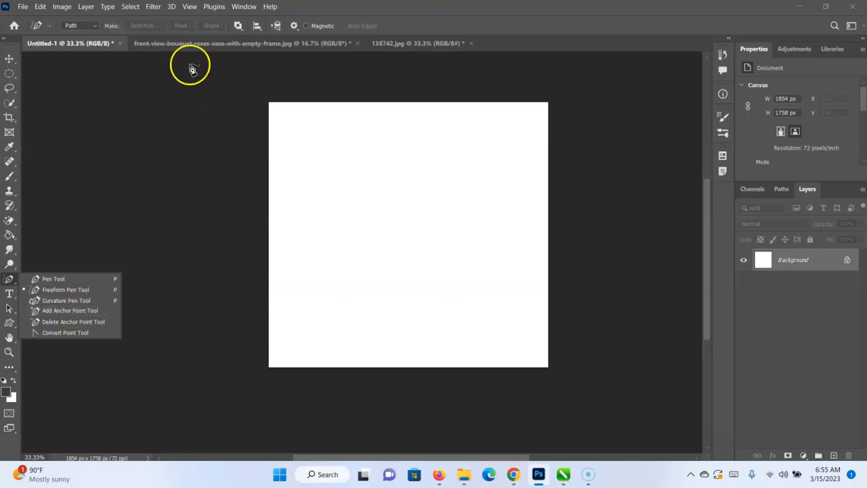
click(193, 45)
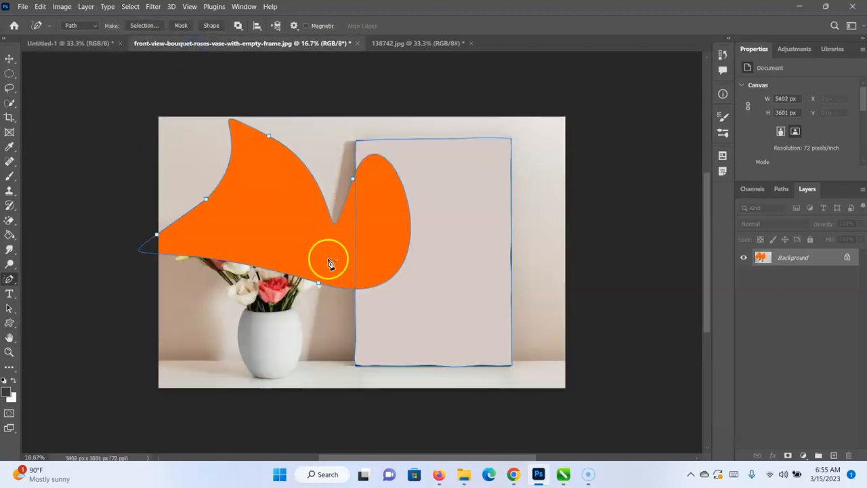
key(ctrl+z)
key(ctrl+z)
key(ctrl+z)
key(ctrl+z)
key(ctrl+z)
key(ctrl+z)
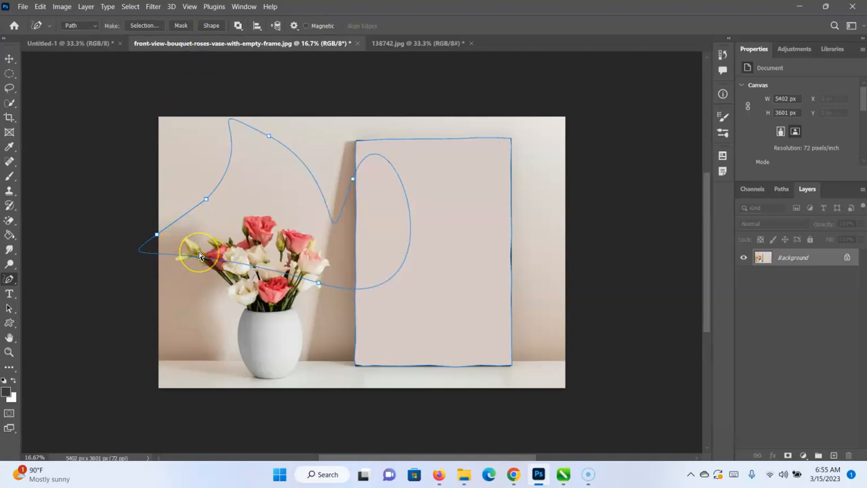
key(ctrl+z)
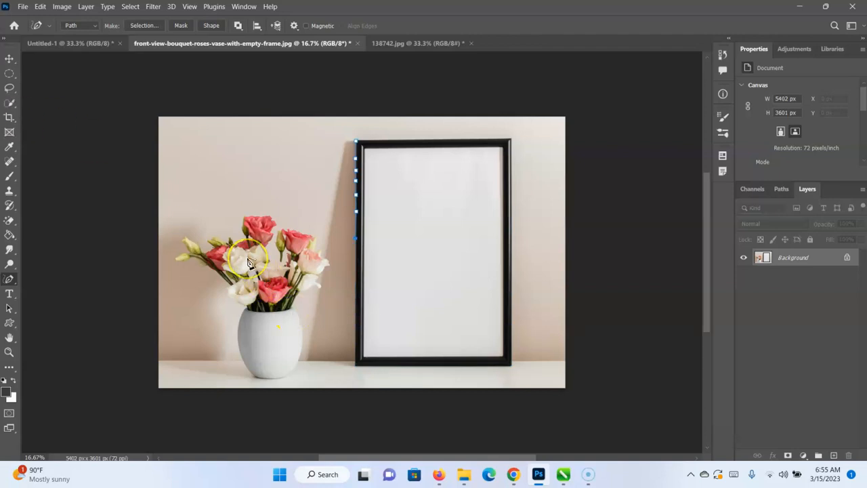
key(ctrl+plus)
key(ctrl+plus)
key(ctrl+plus)
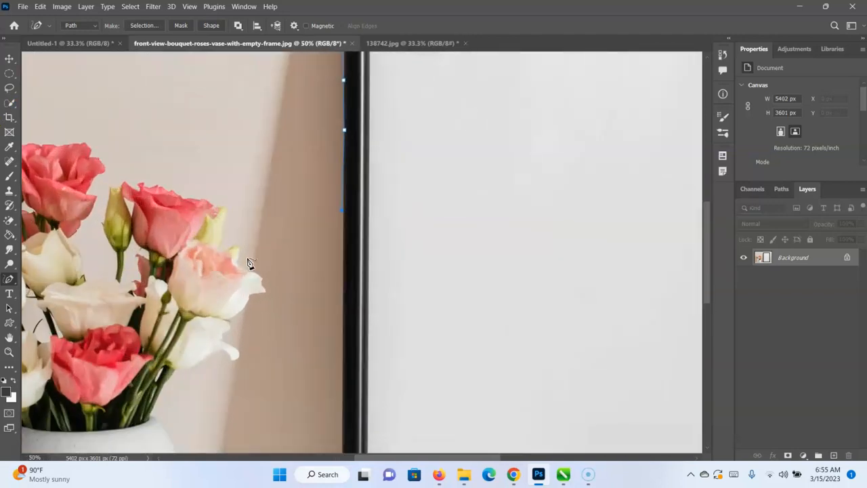
Try to start a Curvature Pen path at the left end of the vase's rim.
scroll(164, 370, down, 3)
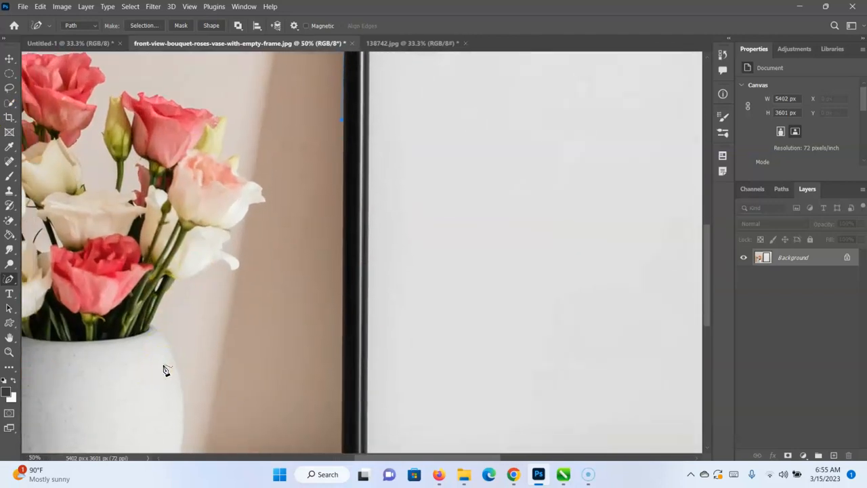
scroll(164, 370, left, 3)
scroll(164, 370, left, 1)
scroll(165, 370, down, 3)
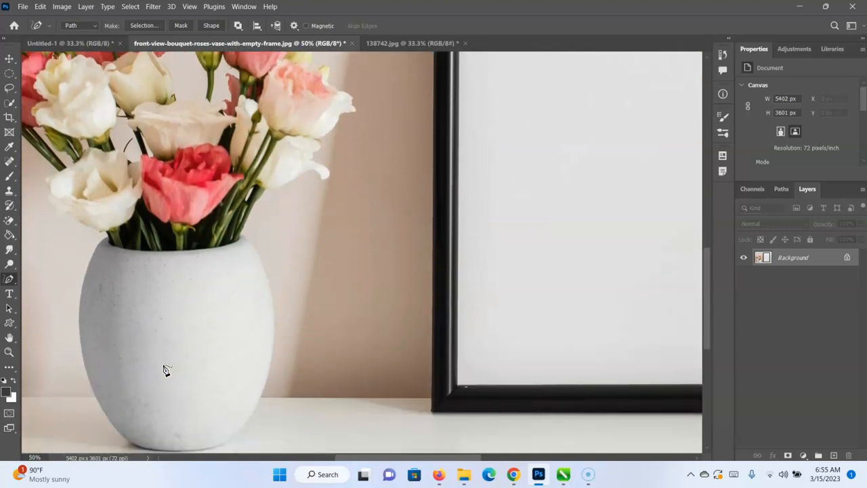
scroll(165, 370, down, 1)
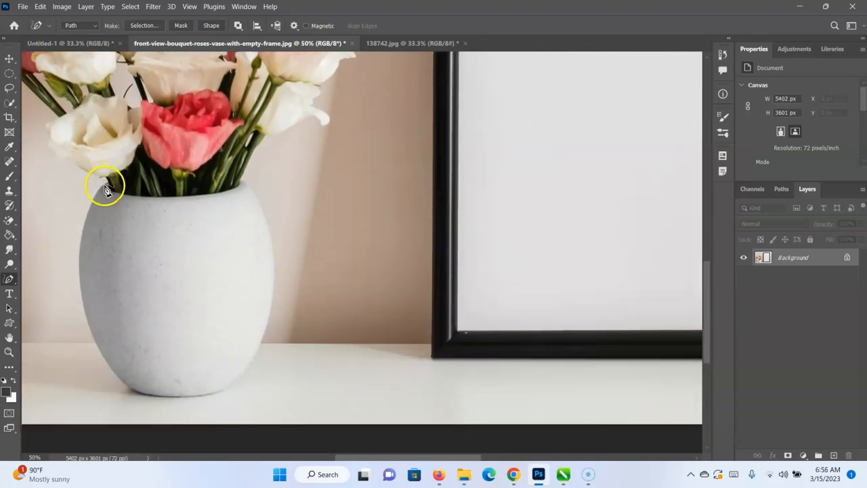
right_click(9, 279)
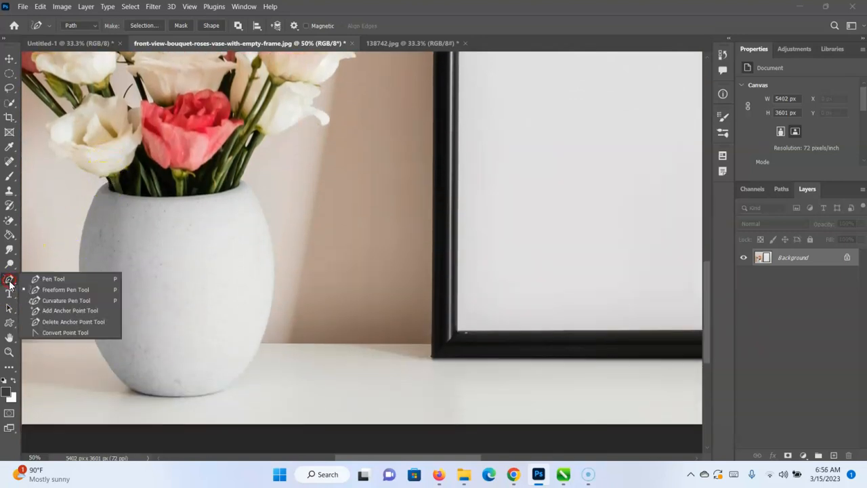
click(89, 301)
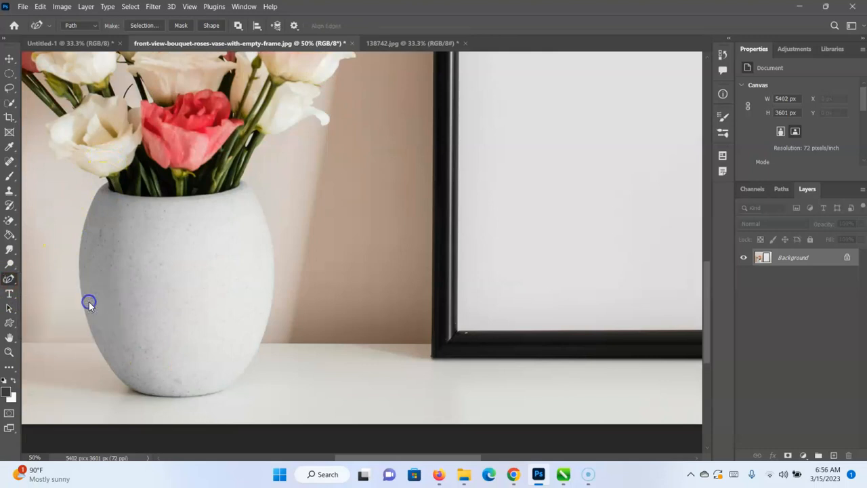
click(107, 183)
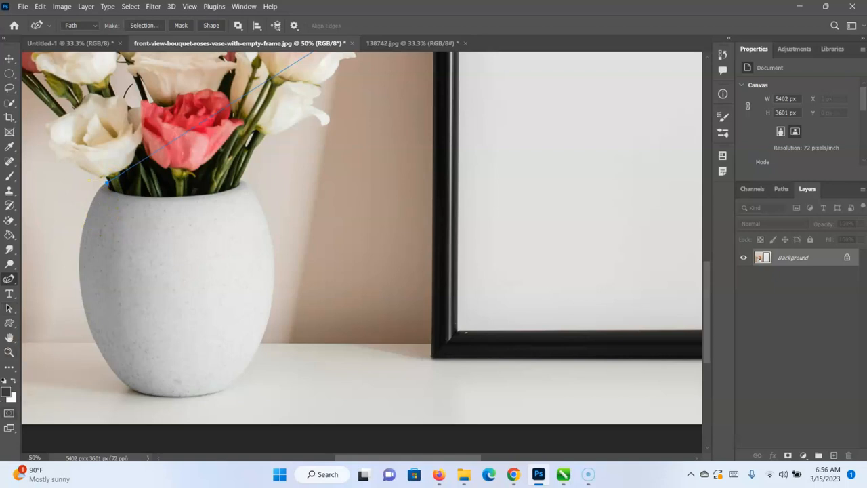
scroll(362, 85, up, 8)
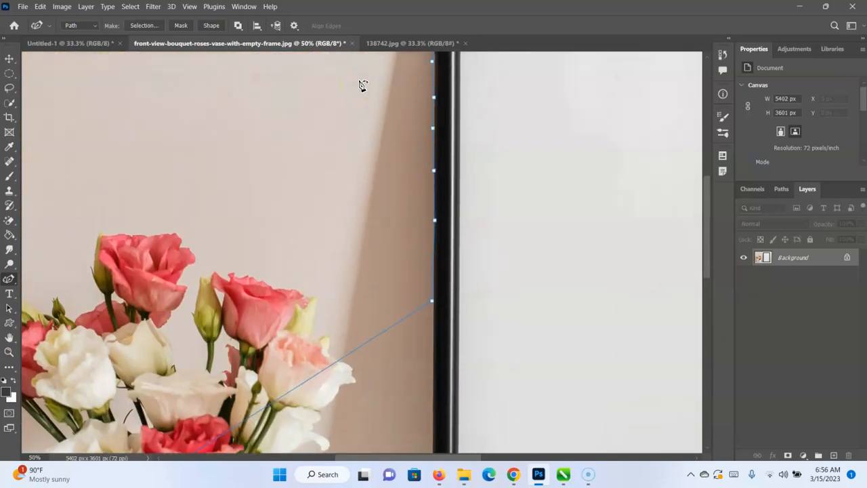
scroll(363, 85, down, 4)
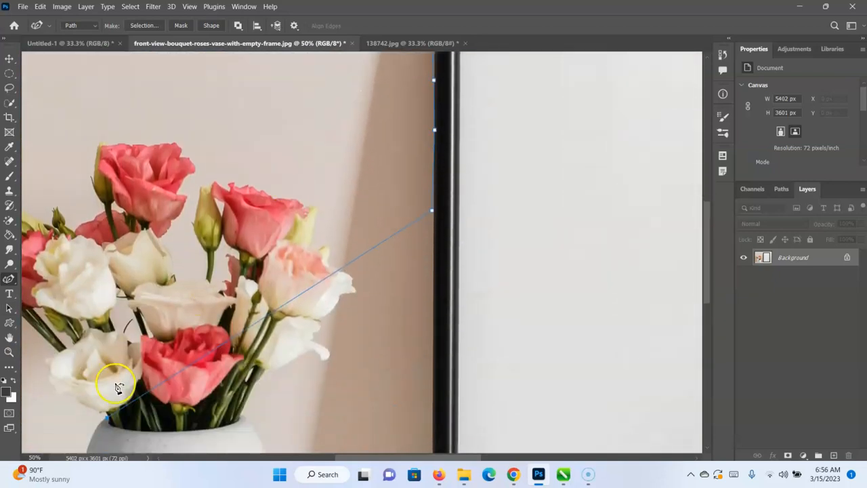
scroll(116, 388, down, 1)
Delete the anchor point on the vase's rim and all the leftover anchor points along the frame's left edge.
right_click(10, 280)
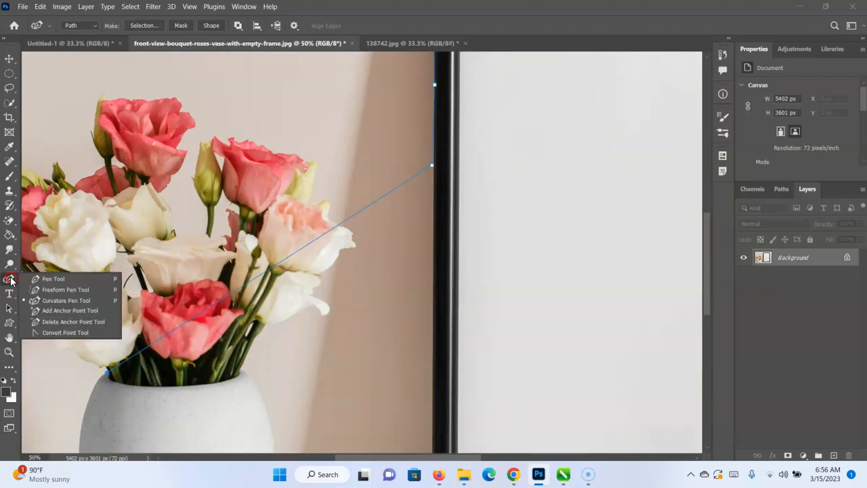
click(76, 322)
click(109, 374)
scroll(228, 291, up, 2)
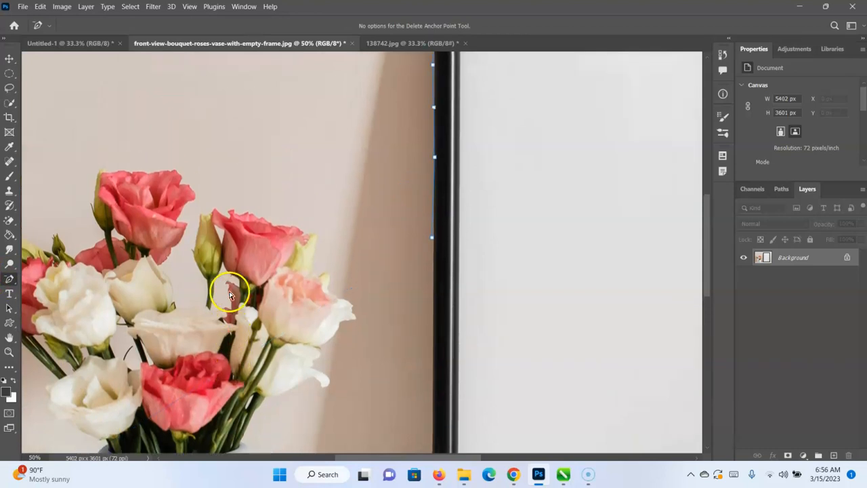
click(433, 238)
click(435, 157)
click(434, 108)
scroll(434, 115, up, 4)
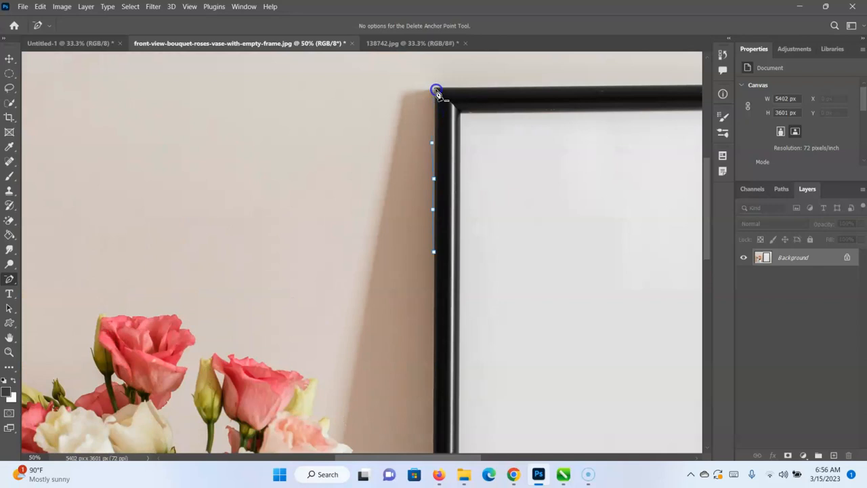
click(433, 143)
click(433, 180)
click(434, 210)
click(432, 249)
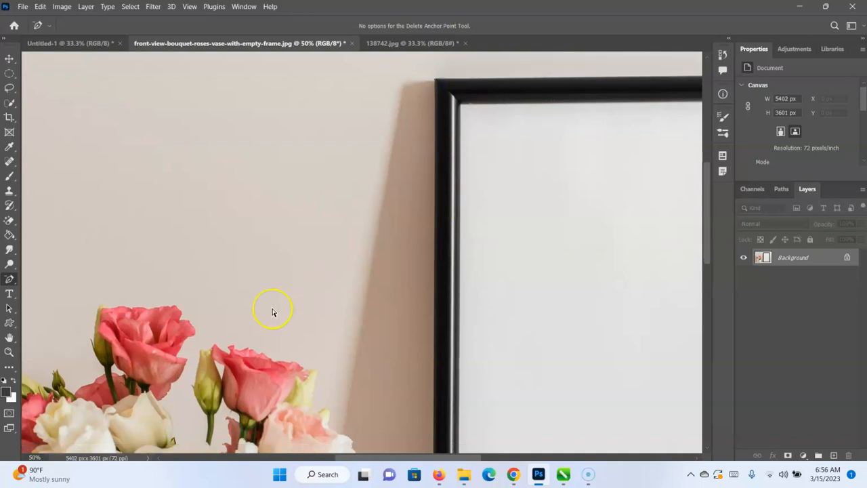
Trace the vase's left side with the Curvature Pen, from the rim's left end down to the base.
scroll(272, 311, down, 7)
scroll(273, 312, down, 4)
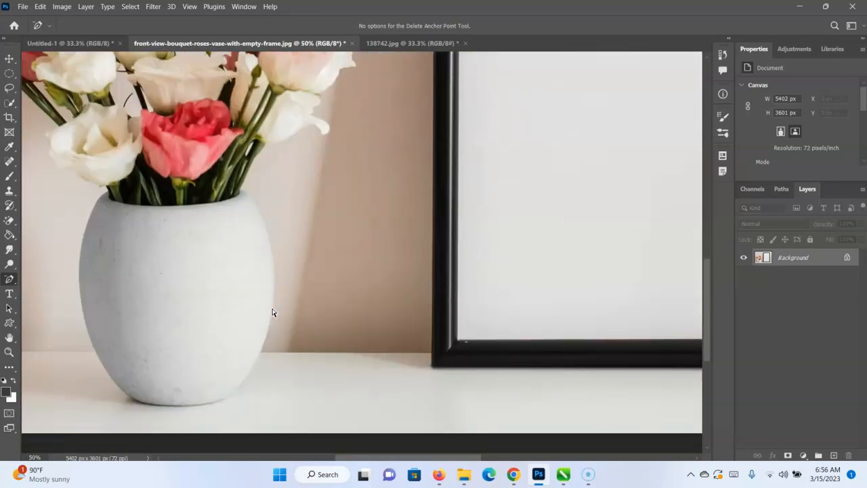
right_click(10, 280)
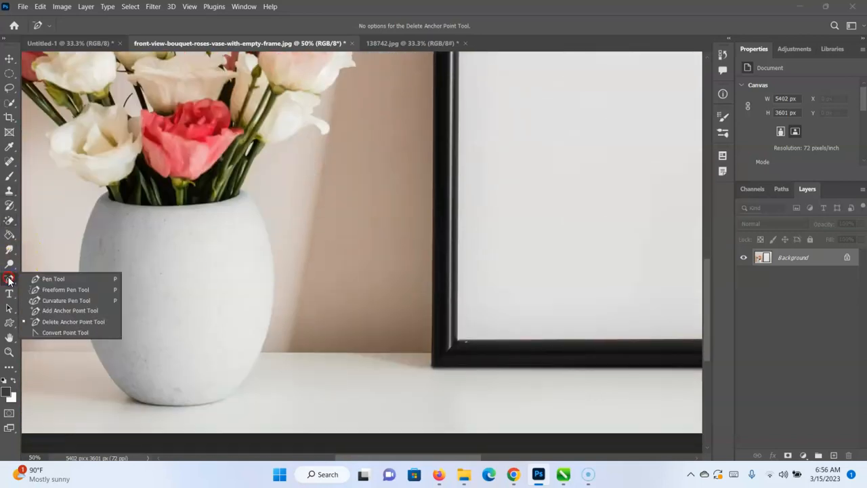
click(80, 300)
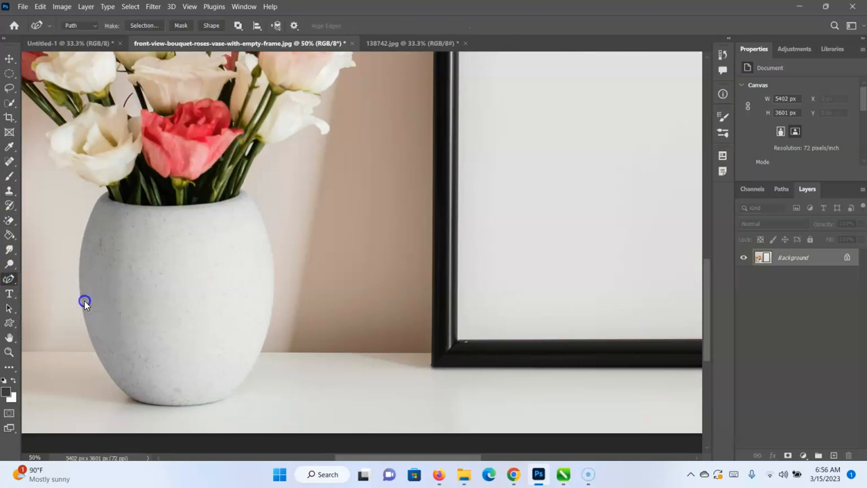
click(102, 196)
click(82, 235)
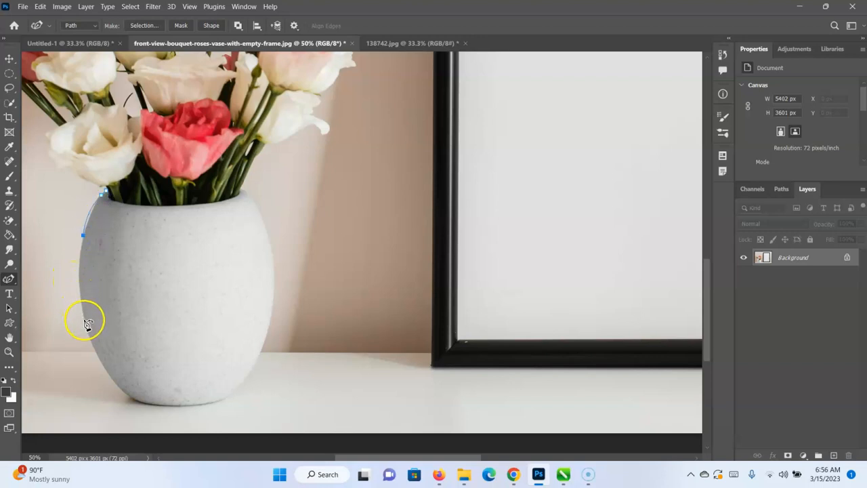
click(112, 378)
click(140, 402)
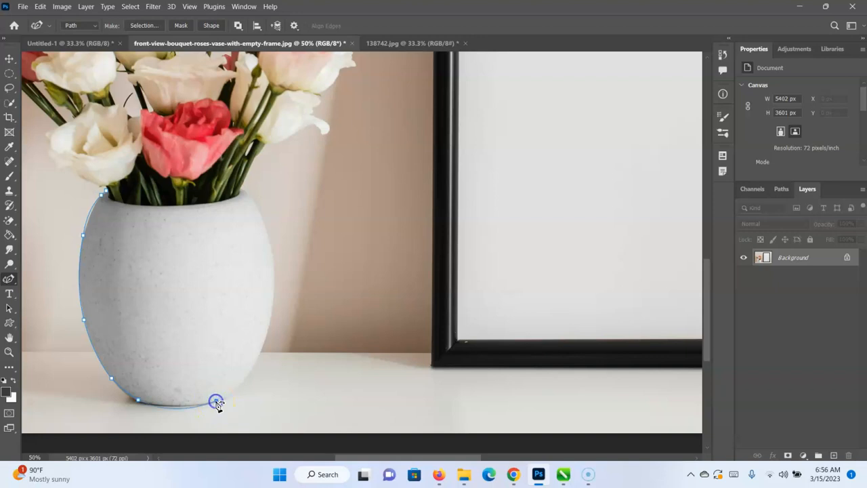
Continue the path up the vase's right side and close it along the rim, with an added point pulled onto the rim's edge.
click(255, 361)
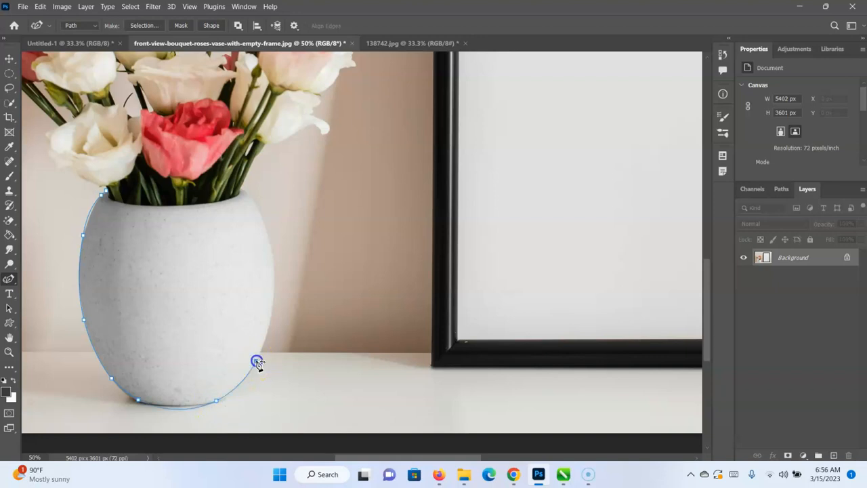
click(273, 303)
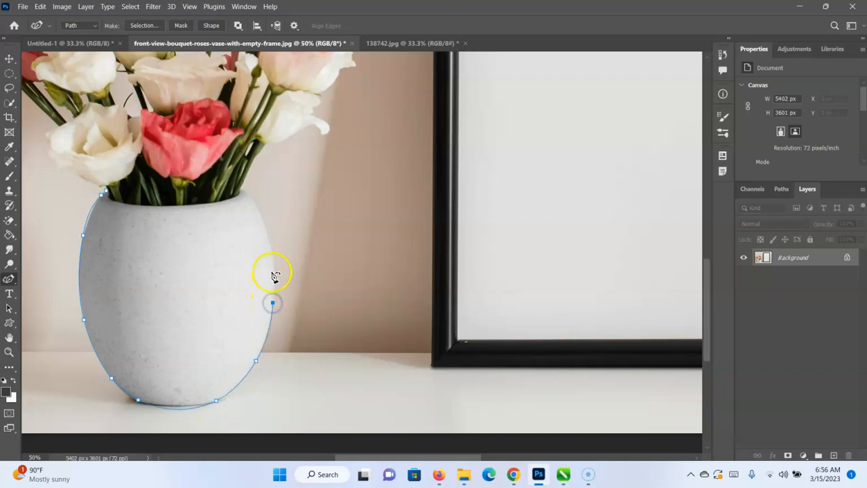
click(274, 260)
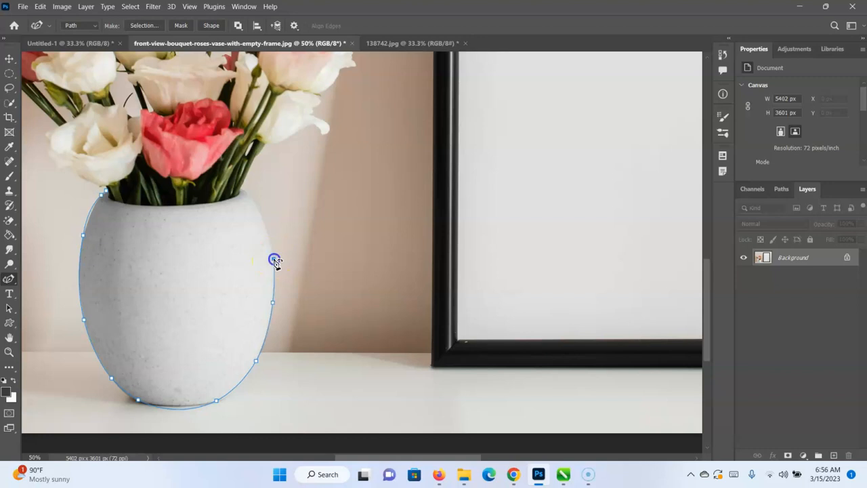
click(246, 196)
click(203, 200)
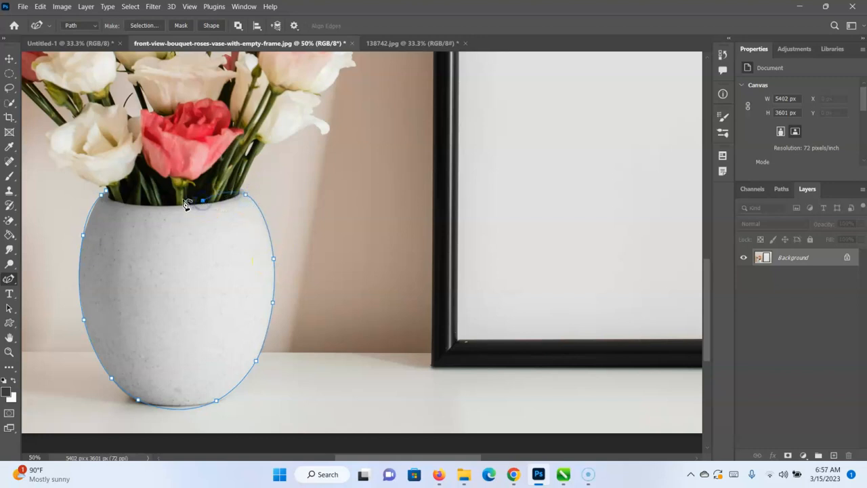
click(106, 191)
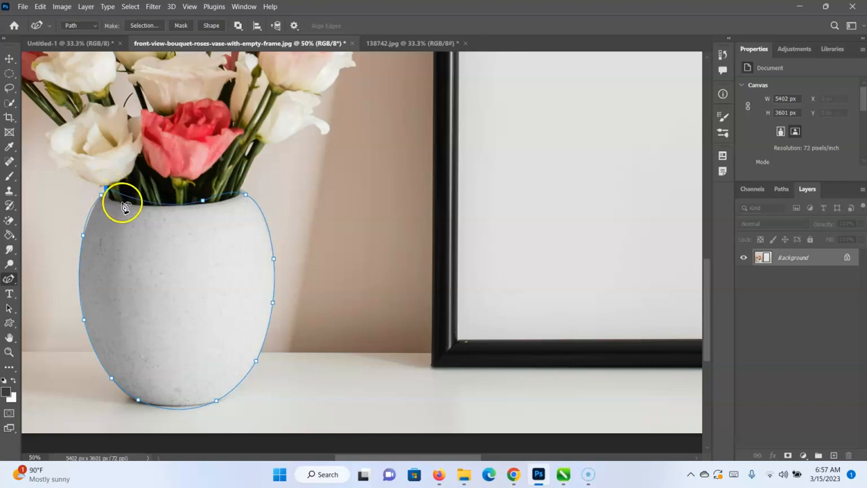
click(203, 200)
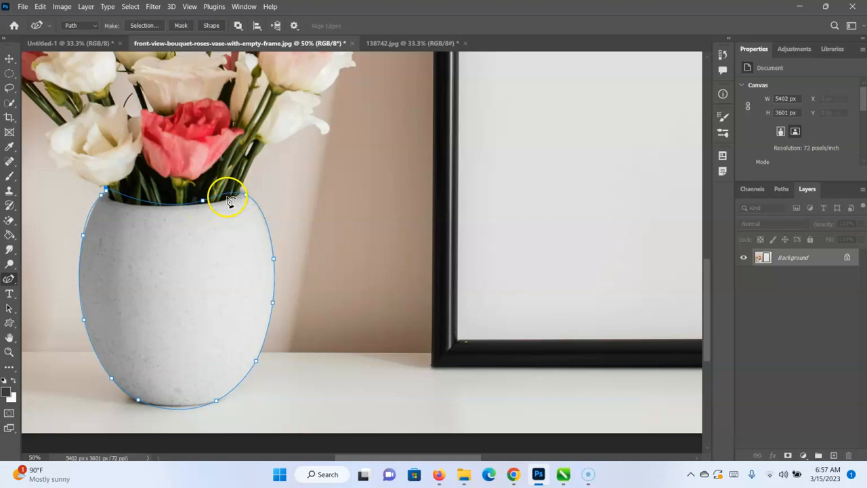
click(201, 206)
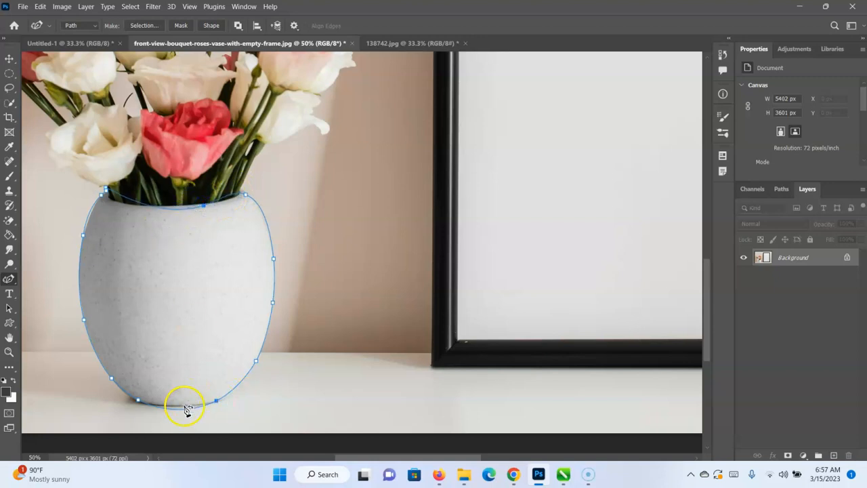
Add anchor points on the path's base and rim segments and shape these segments to fit the vase's edge.
right_click(15, 283)
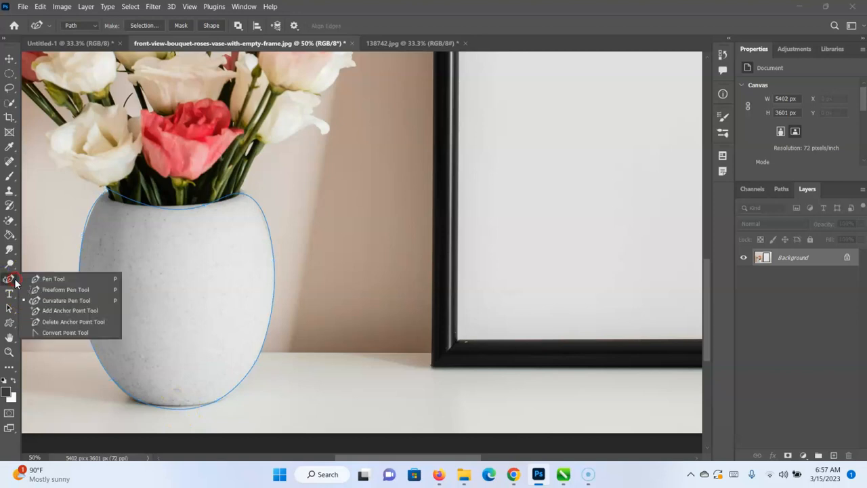
click(73, 310)
click(176, 410)
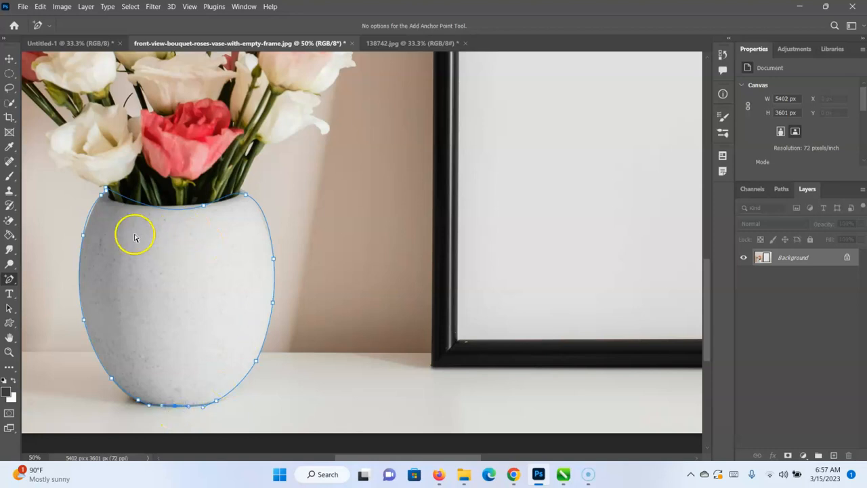
click(131, 204)
click(131, 202)
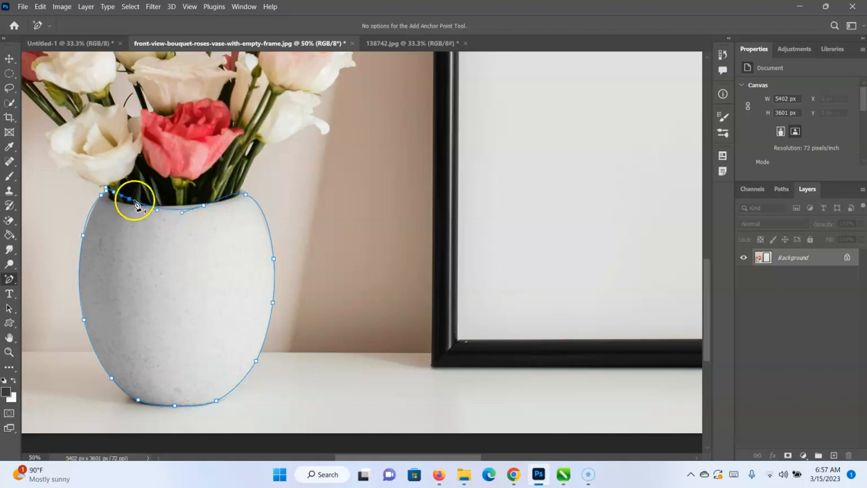
click(125, 205)
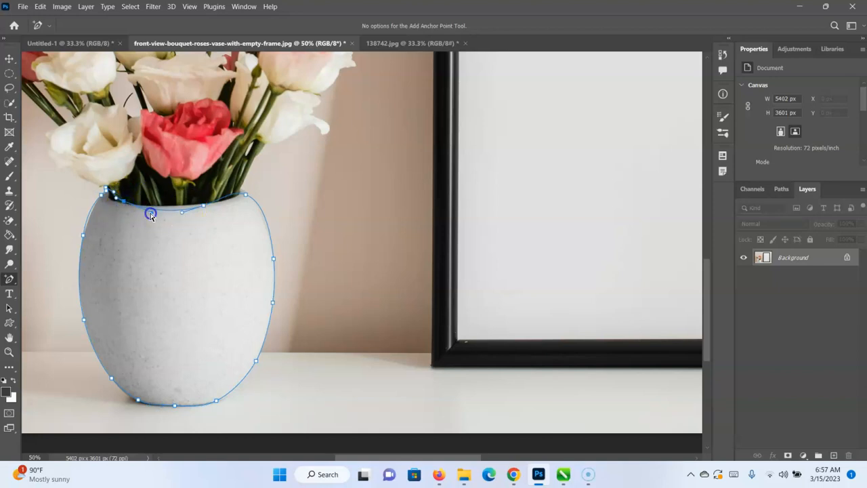
click(181, 214)
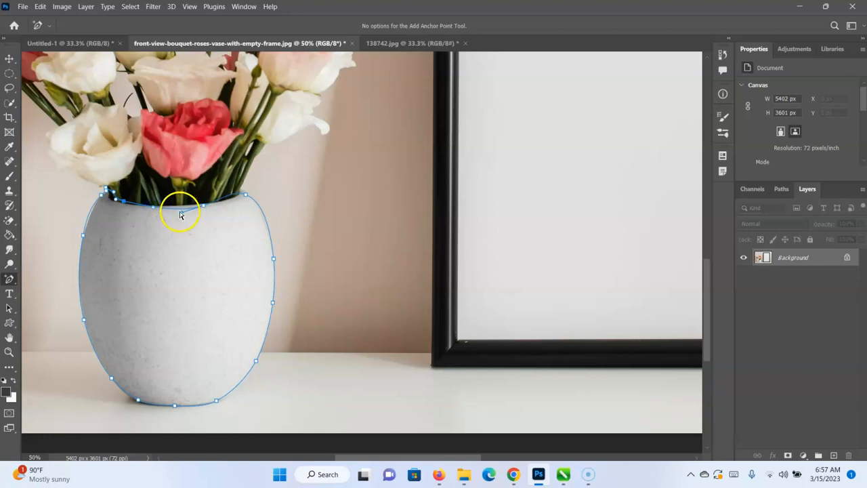
drag(181, 214, 219, 201)
click(223, 206)
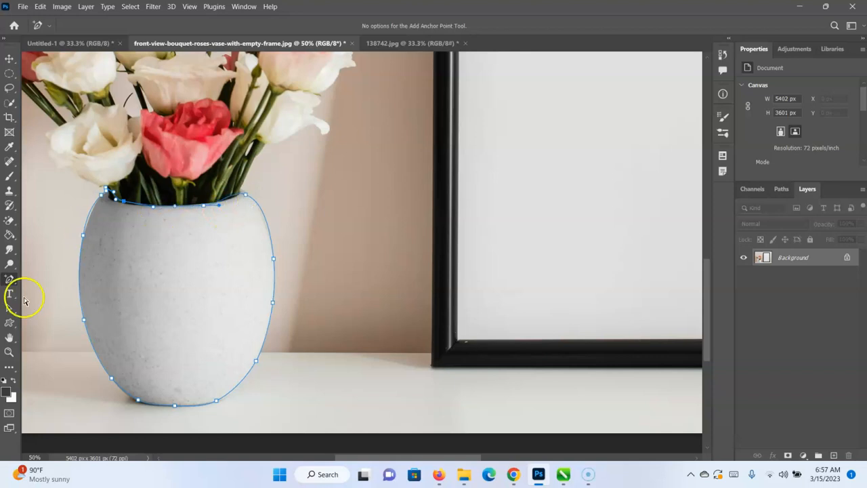
Convert the path's anchor points at both ends of the vase's rim and both ends of its base to corner points.
right_click(12, 278)
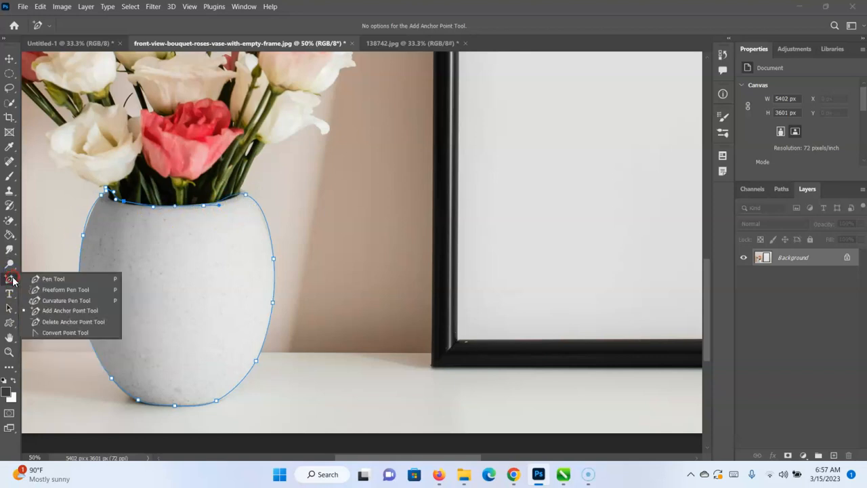
click(73, 332)
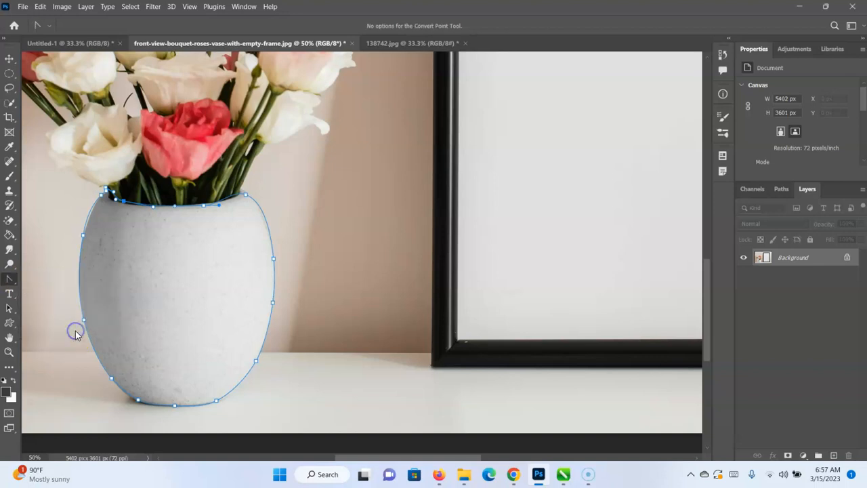
click(105, 195)
click(245, 196)
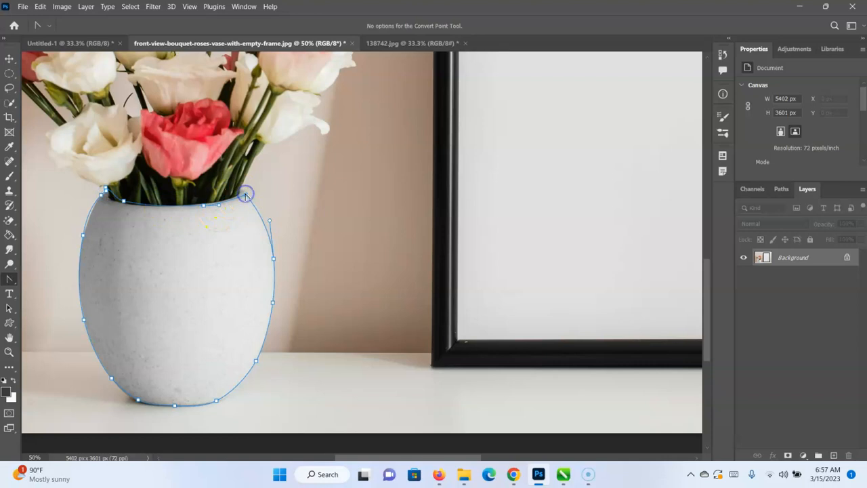
click(105, 193)
click(215, 402)
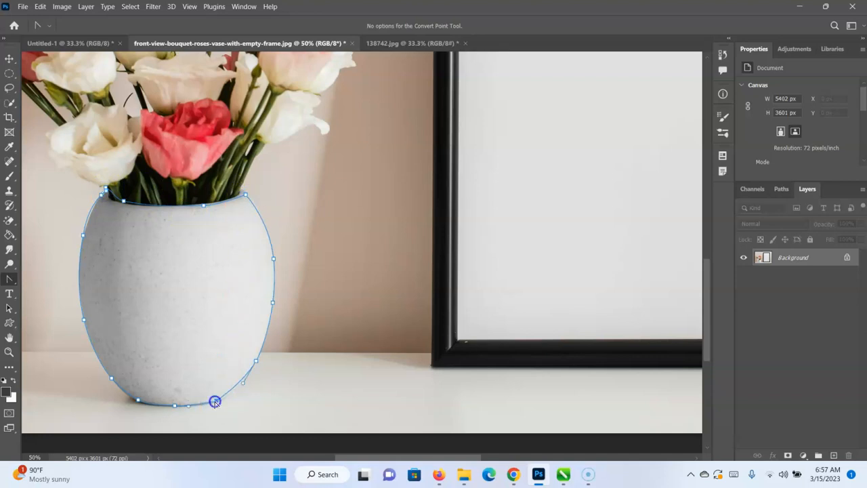
click(136, 399)
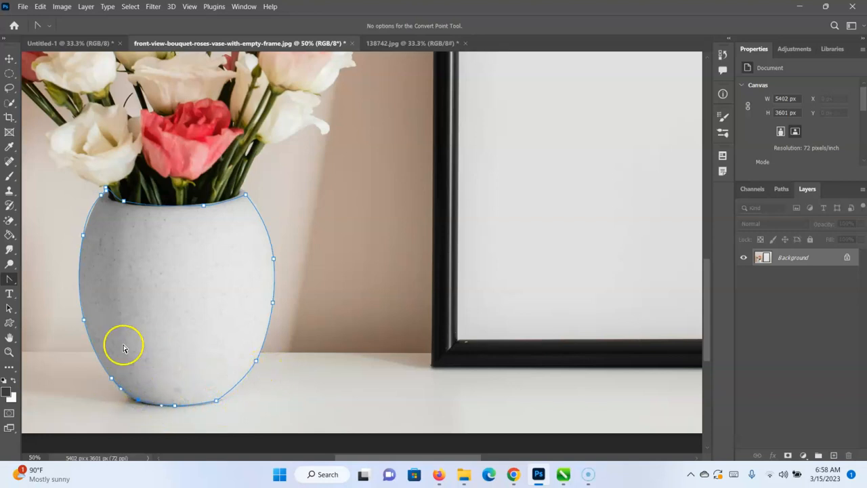
Add anchor points on the path's curves at both sides of the vase's base and pull them onto the vase's edge.
right_click(9, 284)
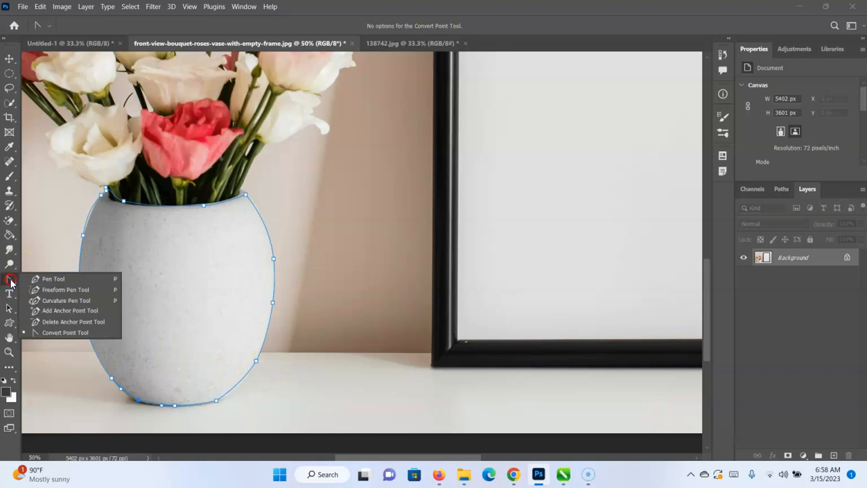
click(68, 310)
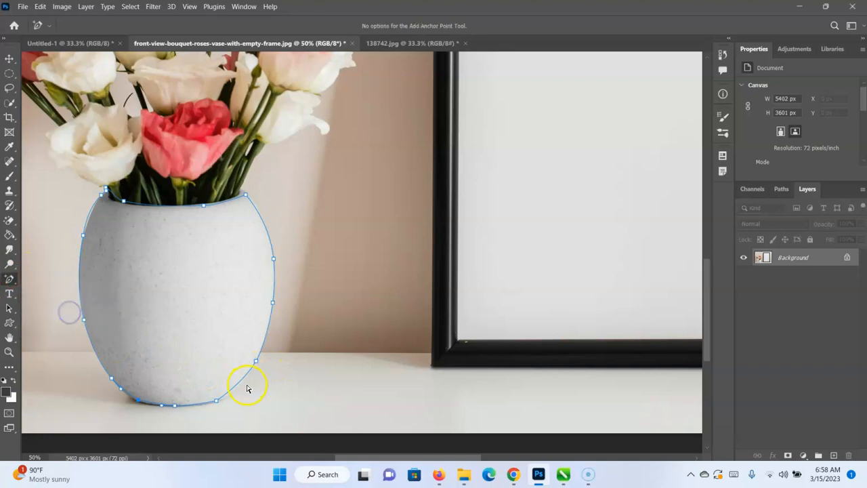
drag(239, 382, 246, 384)
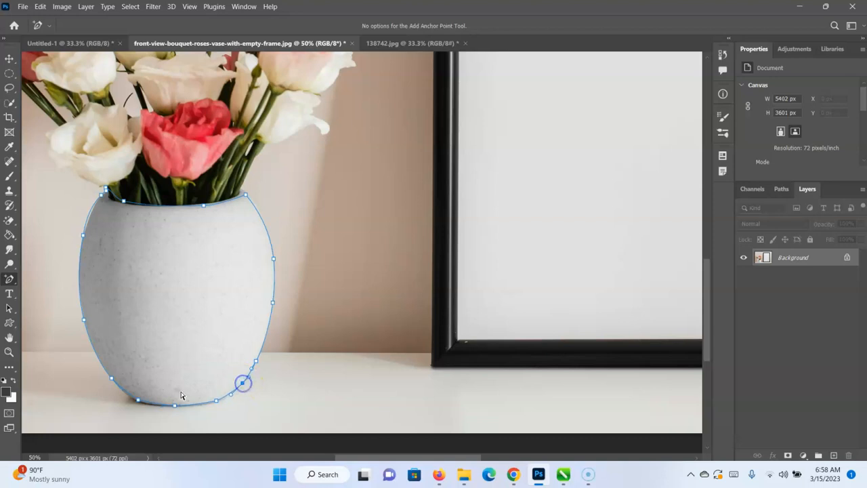
click(123, 391)
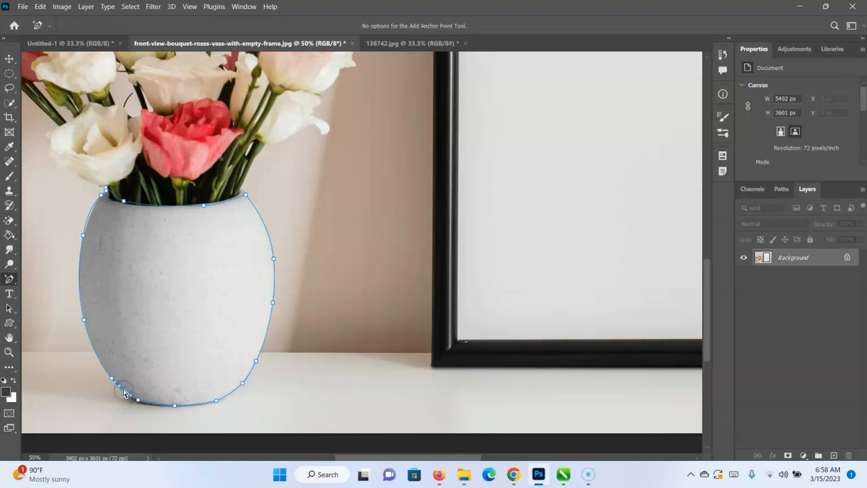
drag(123, 390, 119, 390)
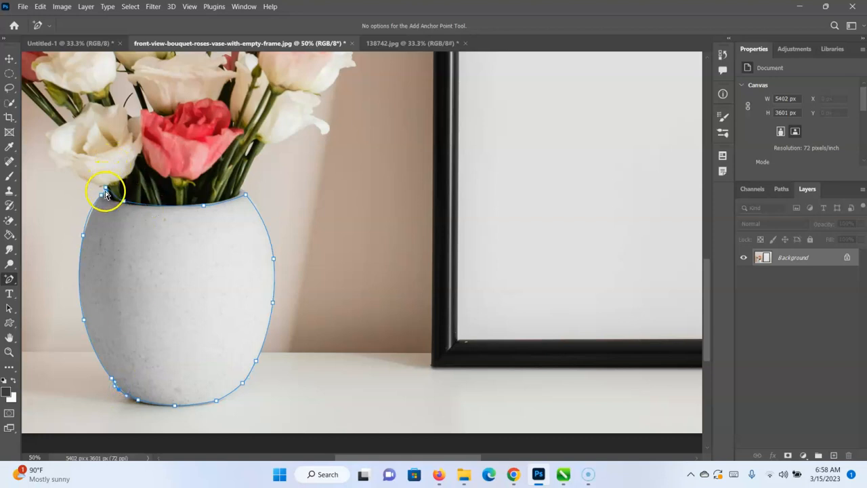
Delete the surplus anchor points clustered at the left end of the vase's rim.
right_click(9, 278)
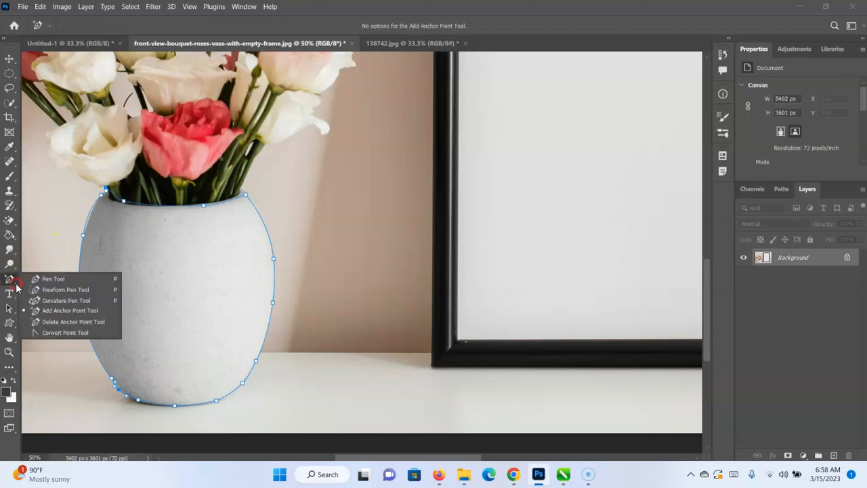
click(57, 321)
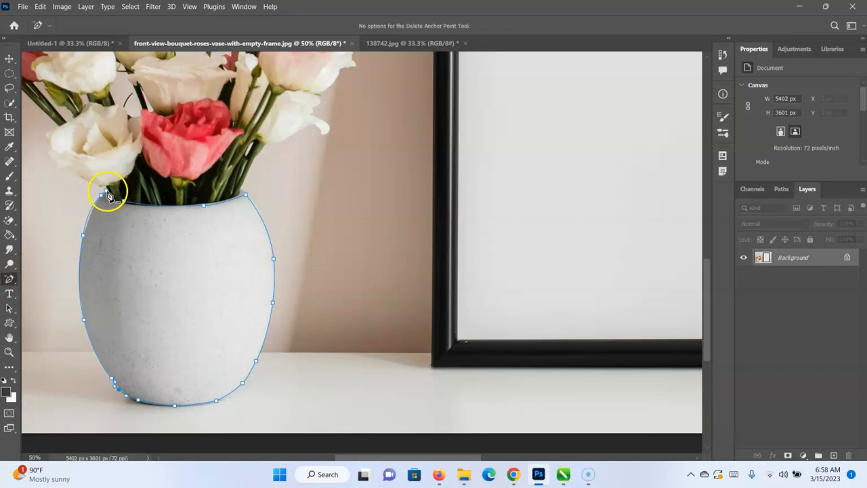
click(113, 198)
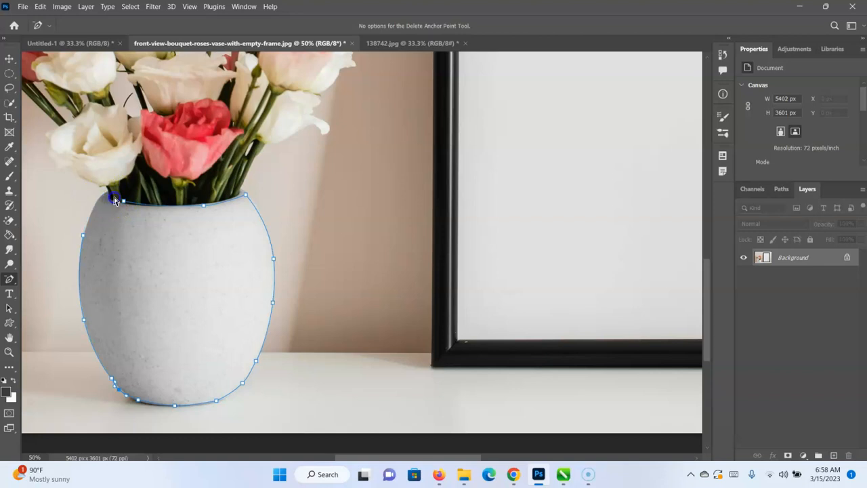
Try to add anchor points in the path's gap between the vase's left side and the left end of the rim.
click(11, 278)
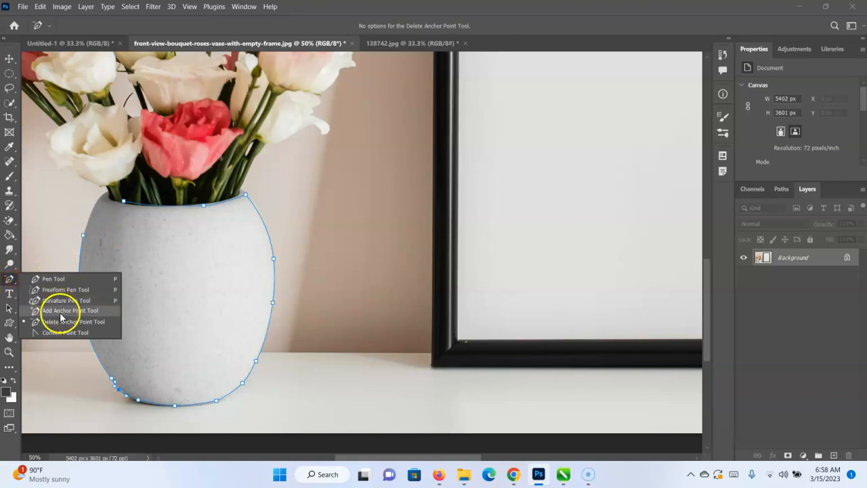
click(59, 316)
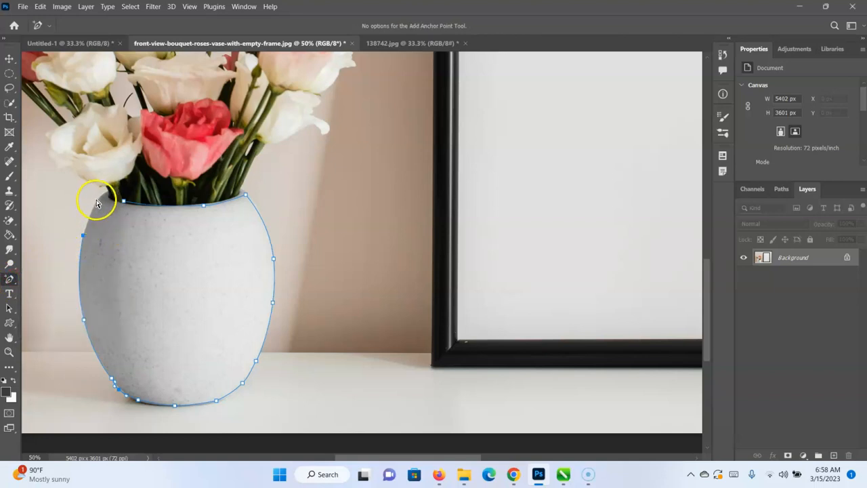
click(98, 201)
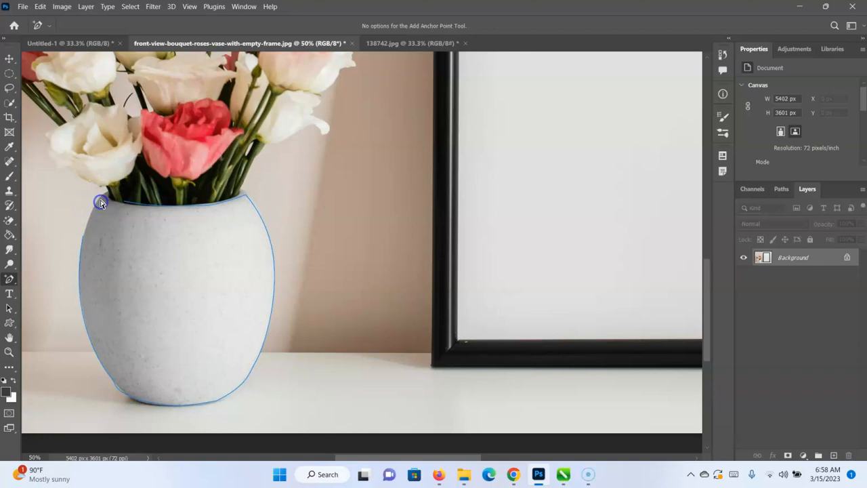
click(82, 241)
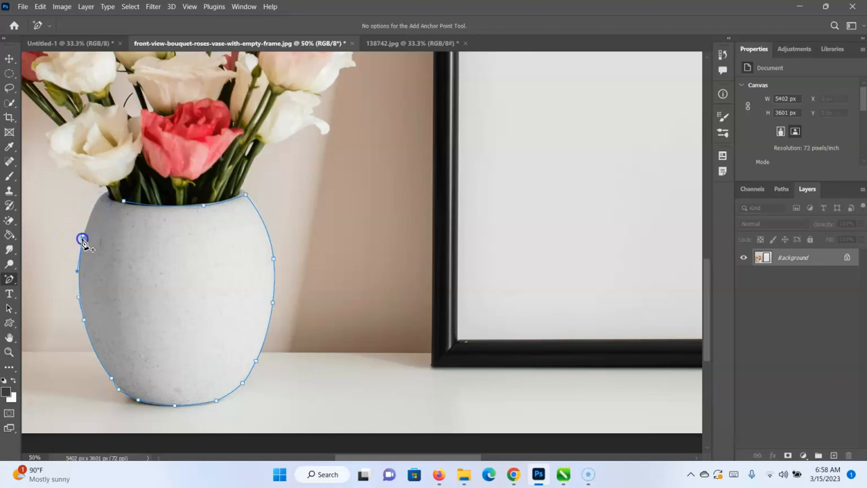
click(100, 198)
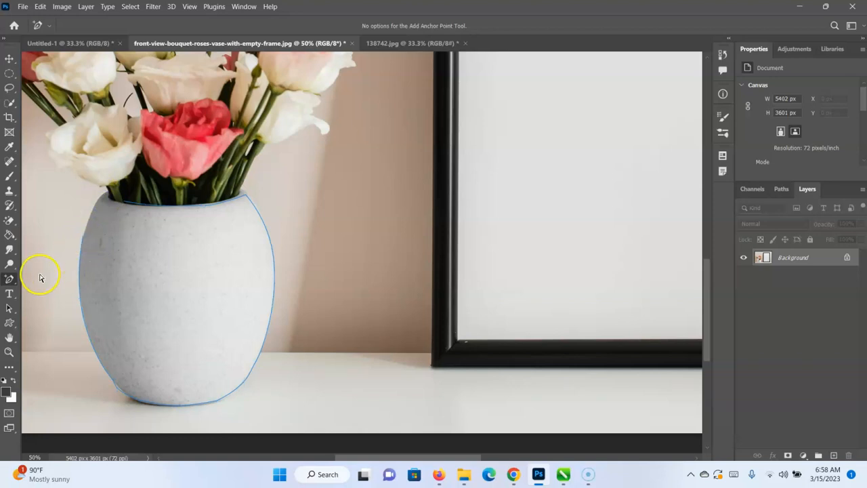
Draw Pen tool points between the vase's upper left side and the left end of the rim to bridge the path's gap.
right_click(9, 280)
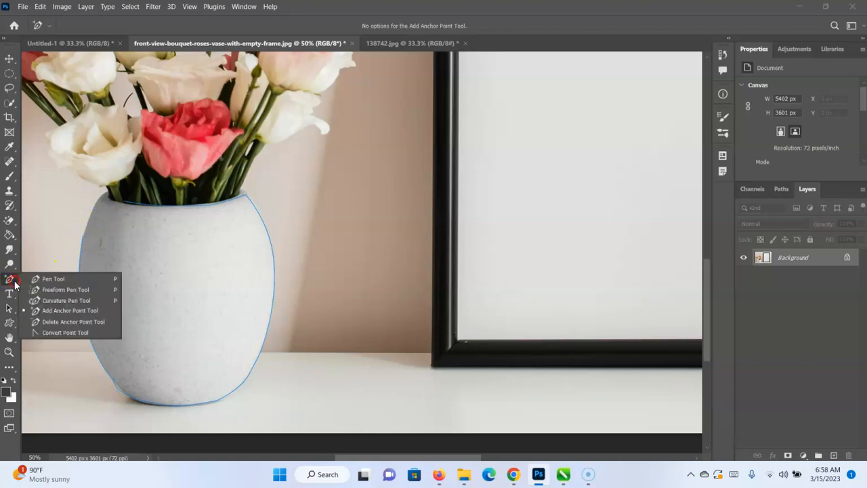
click(42, 277)
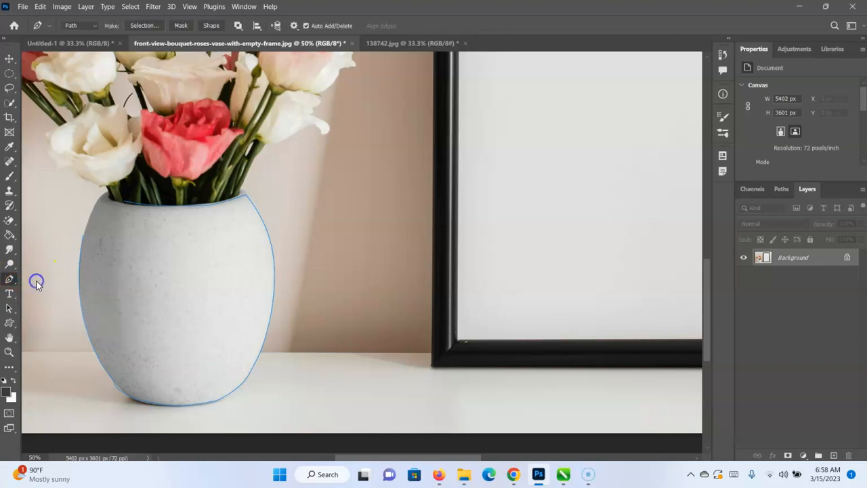
click(82, 237)
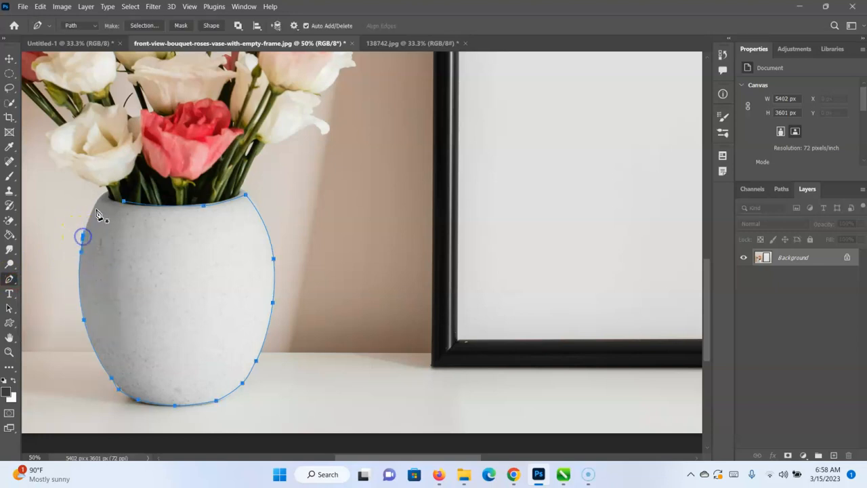
click(99, 198)
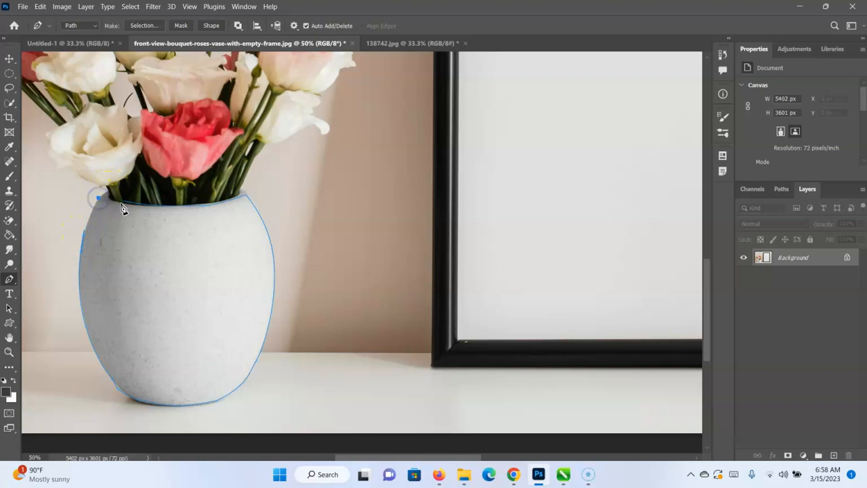
click(82, 237)
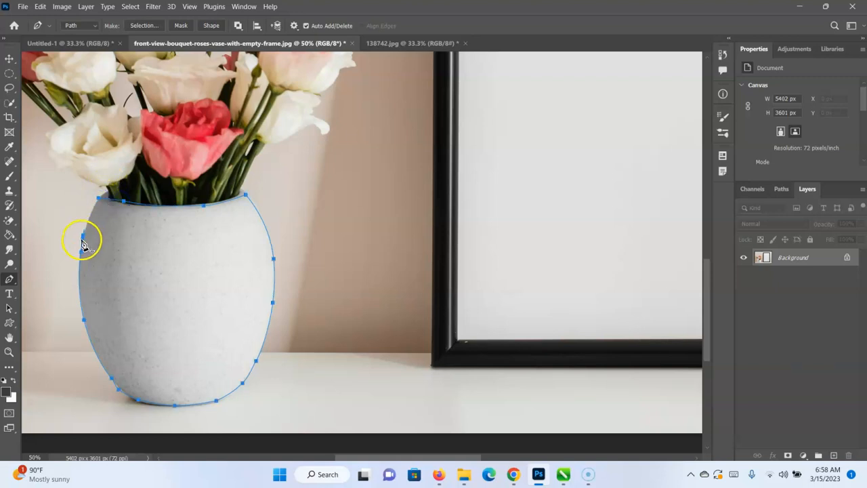
click(84, 226)
click(83, 232)
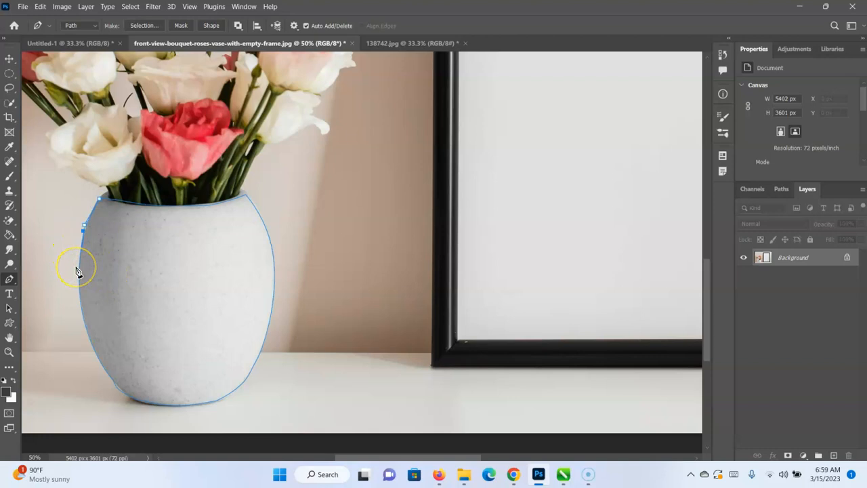
Try to fill the vase's subpath with the orange color e45d12 in Normal mode at 100% opacity.
right_click(177, 268)
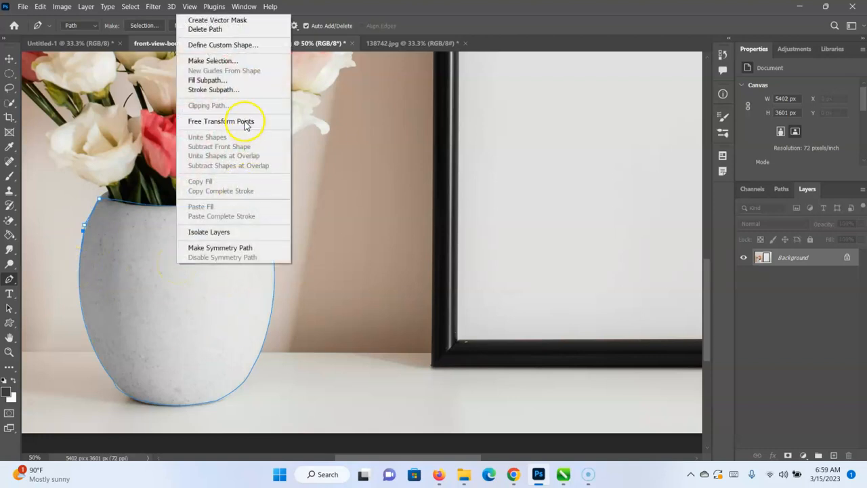
click(227, 81)
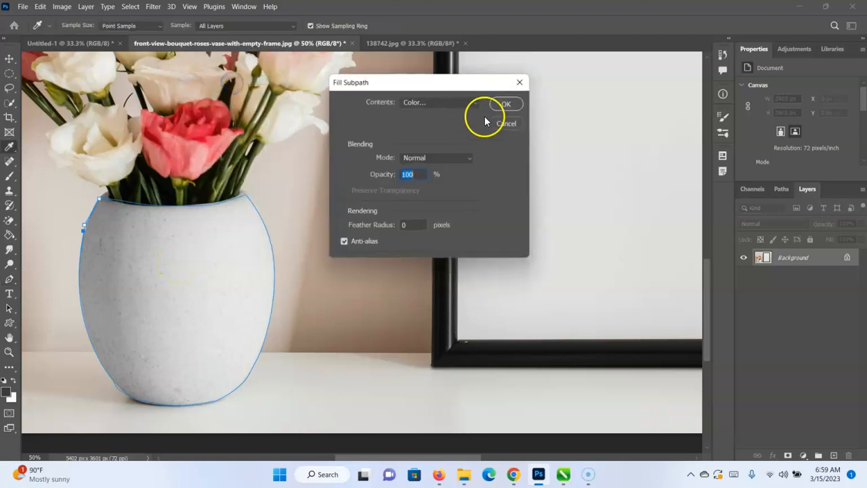
click(505, 103)
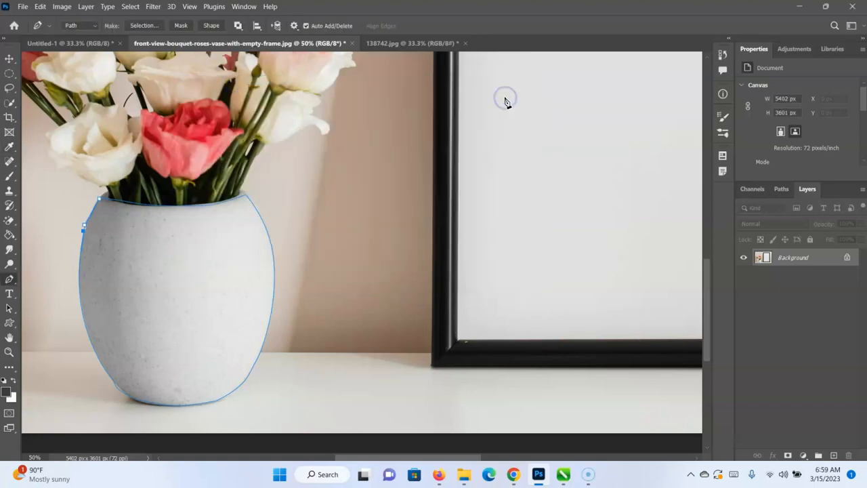
right_click(170, 306)
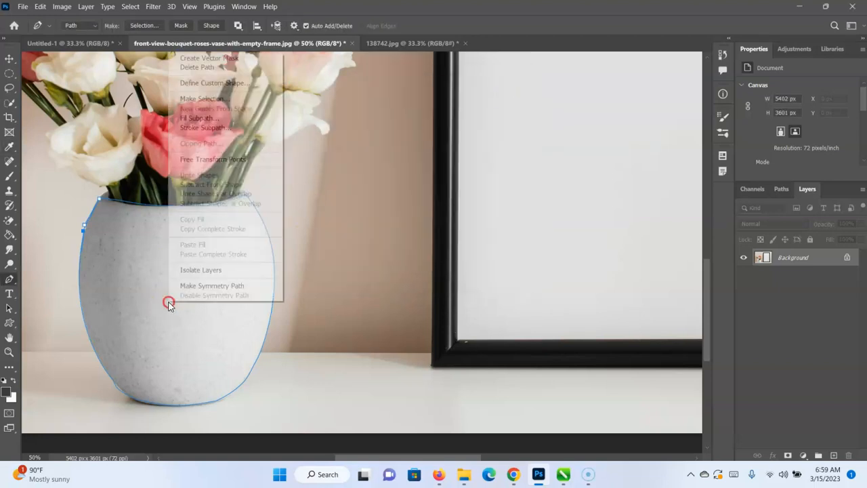
click(197, 120)
click(470, 102)
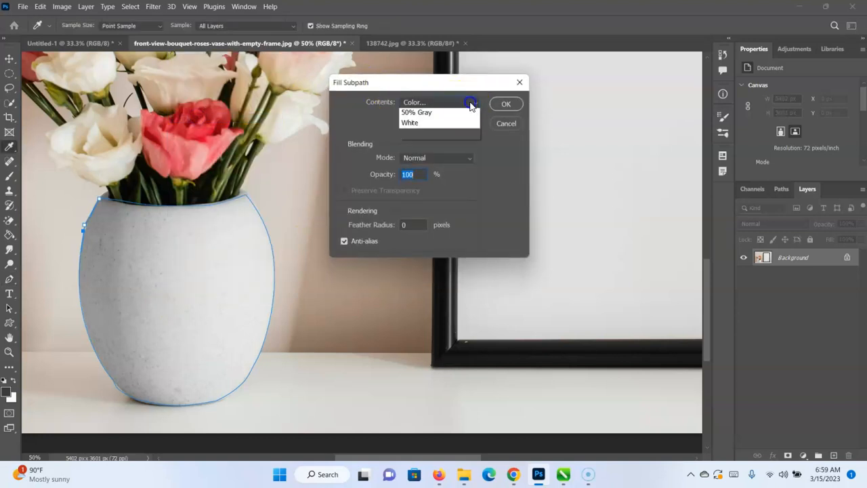
click(458, 134)
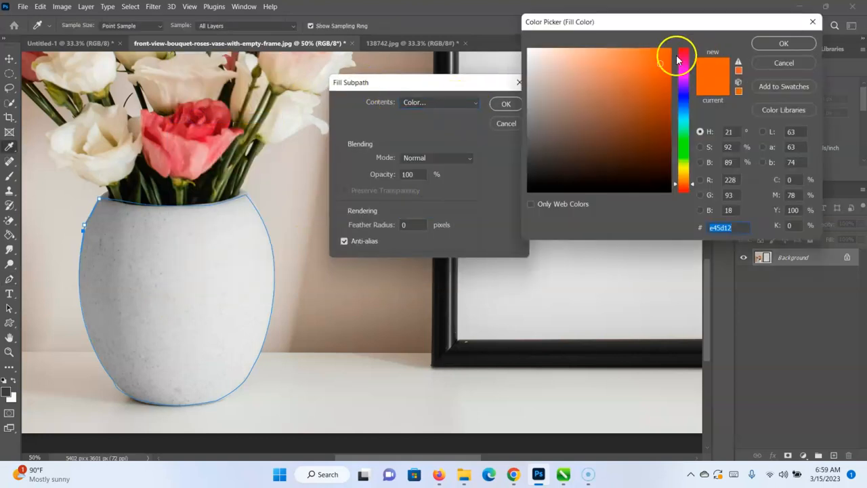
click(789, 42)
click(504, 106)
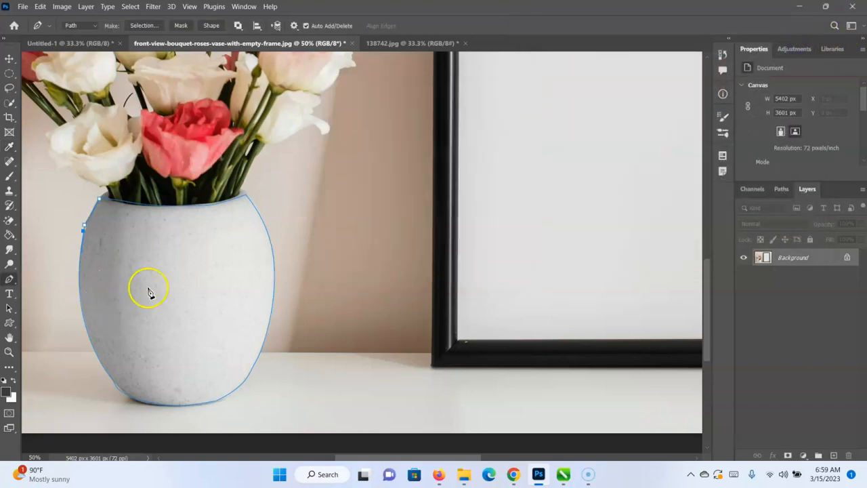
click(84, 224)
right_click(9, 279)
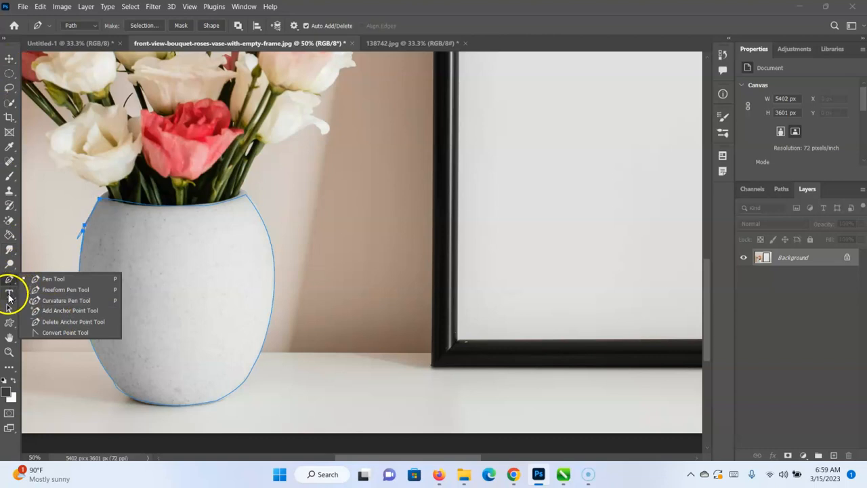
click(9, 295)
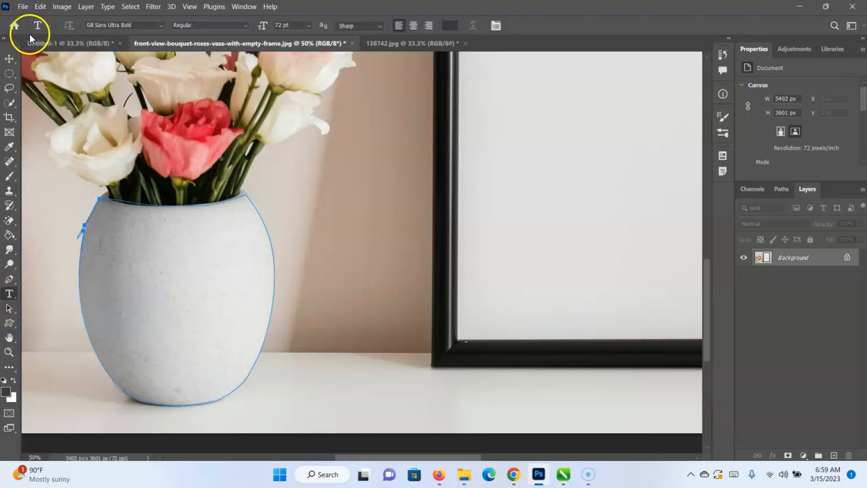
Close the frame-and-vase photo and the tiger cub photo 138742.jpg without saving their changes.
click(10, 58)
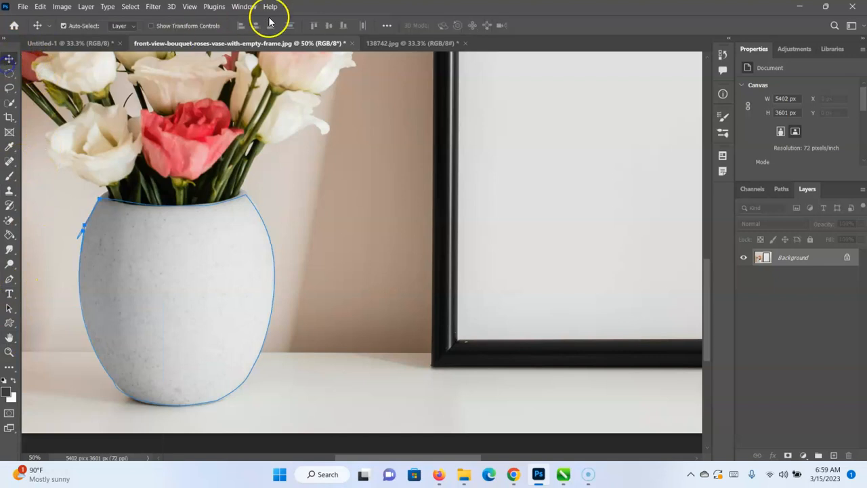
click(351, 42)
click(447, 186)
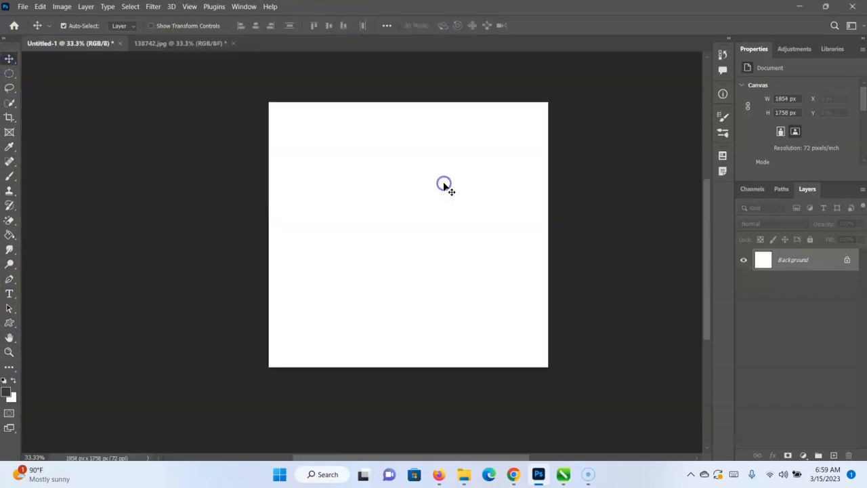
click(190, 43)
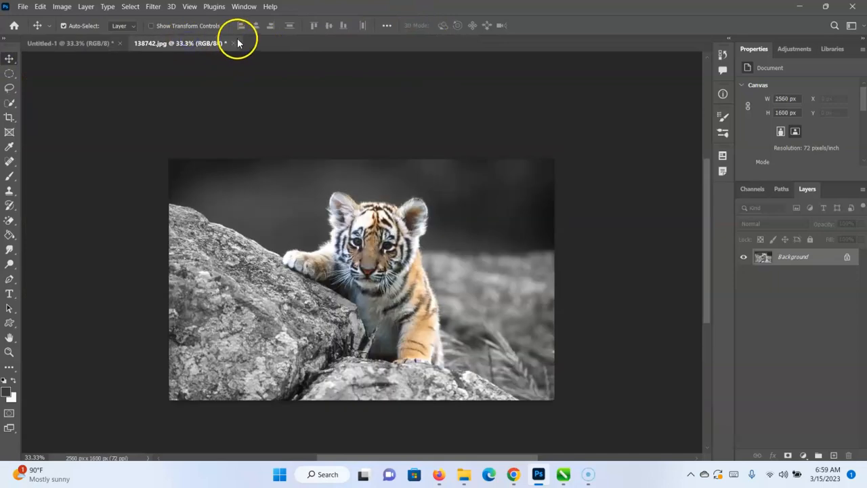
click(233, 43)
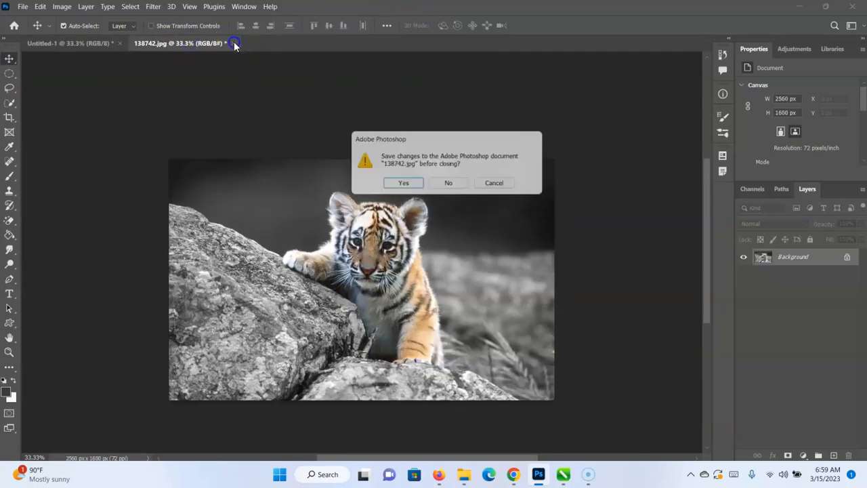
click(450, 183)
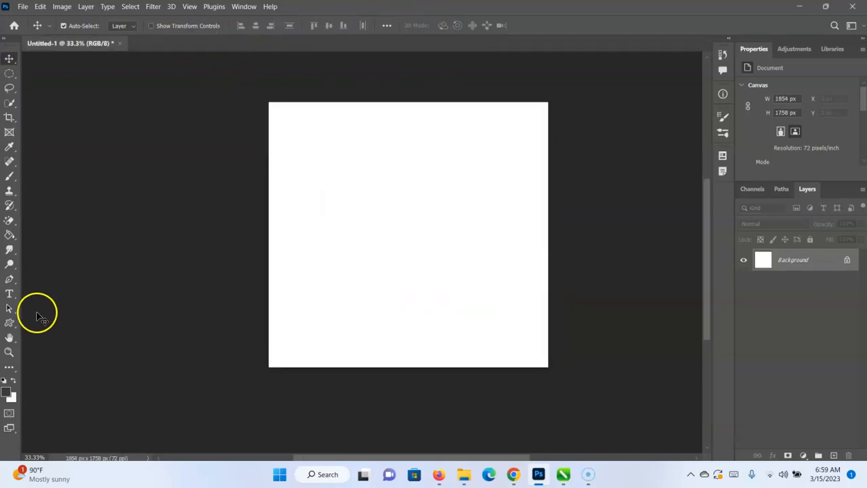
Add horizontal text on the blank canvas reading "Welcome to tech tutors", with a second line introducing the presenter by full name.
click(8, 293)
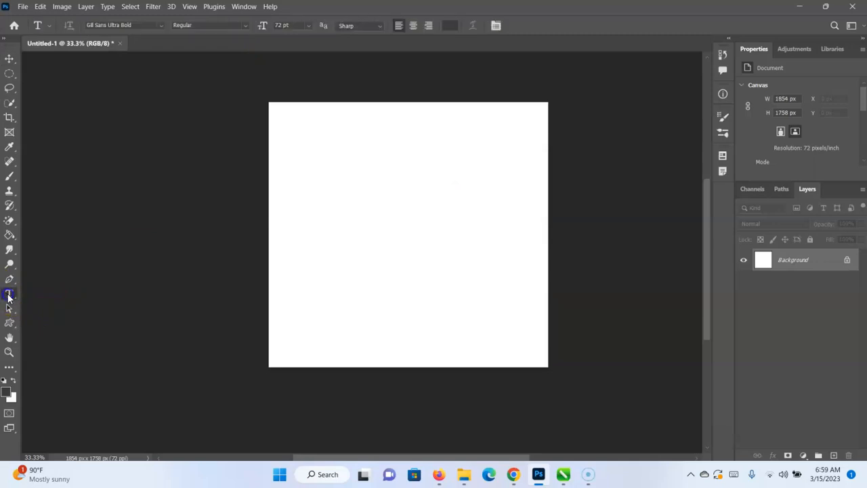
click(308, 181)
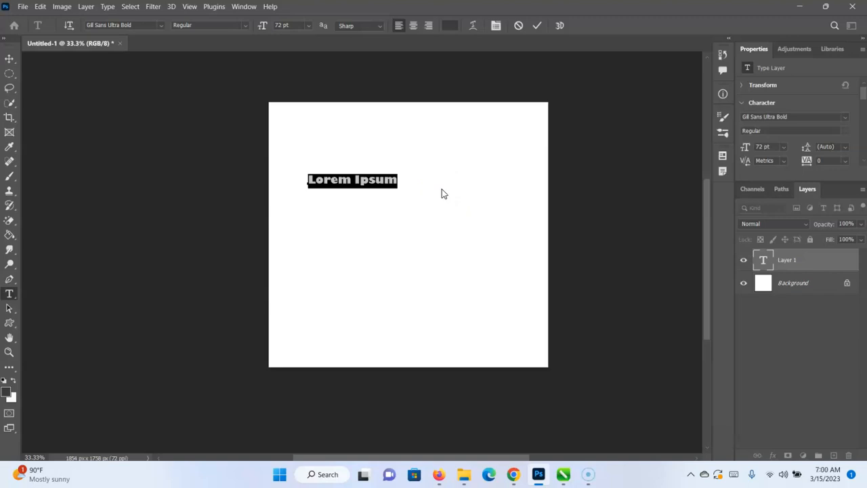
text(Welcome to tech tutors)
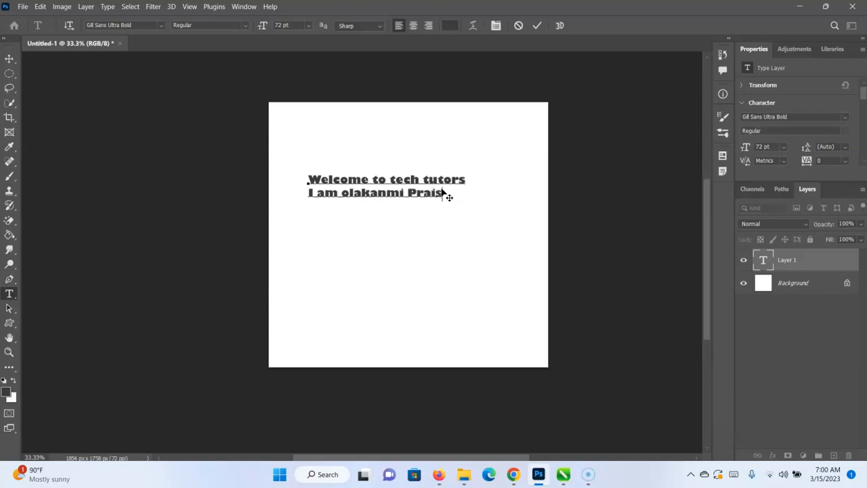
key(ctrl)
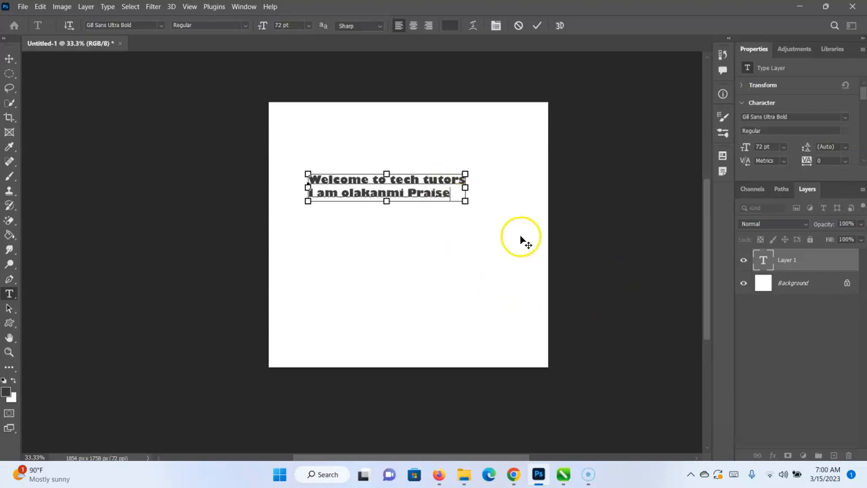
Try the fonts Oswald, Arial and Bodoni Bk BT on both text lines, finishing with Oswald.
key(ctrl+a)
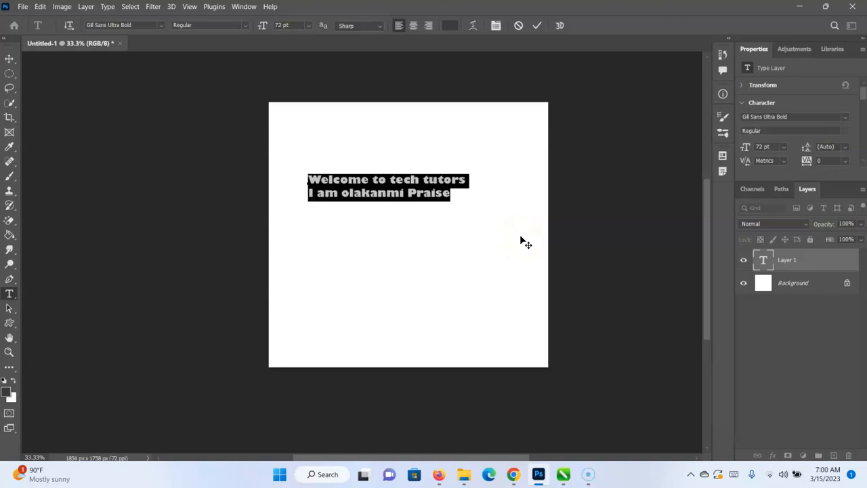
click(162, 26)
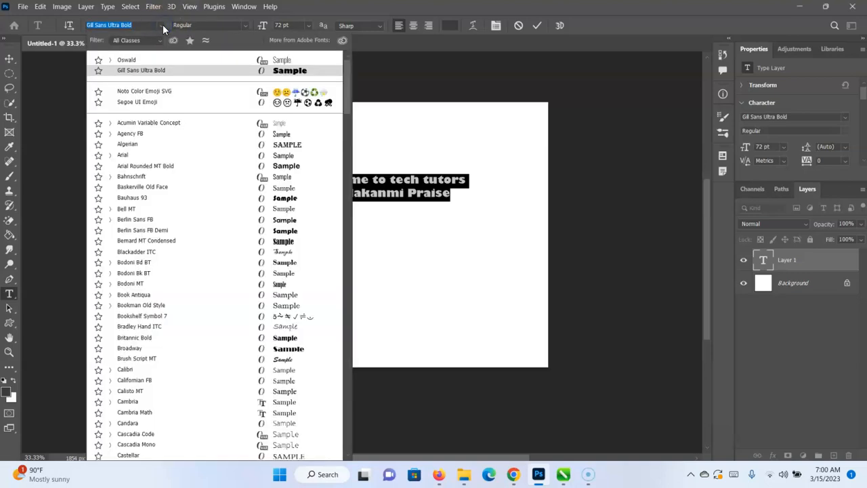
click(212, 62)
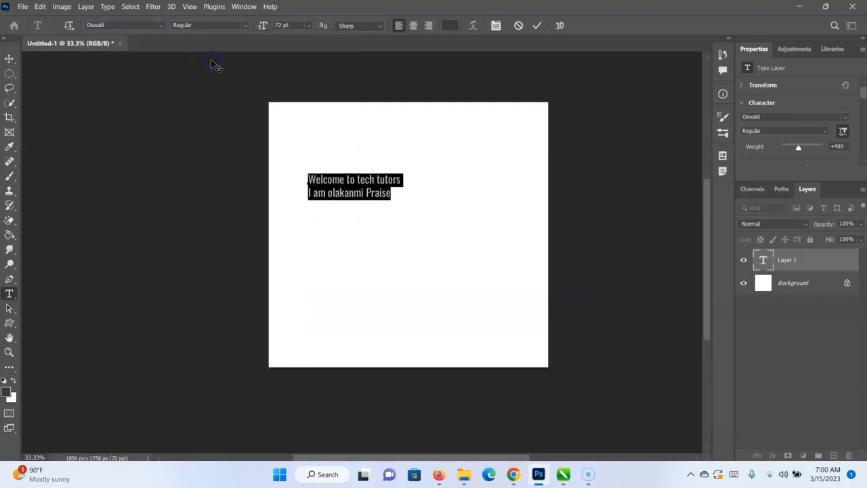
click(160, 25)
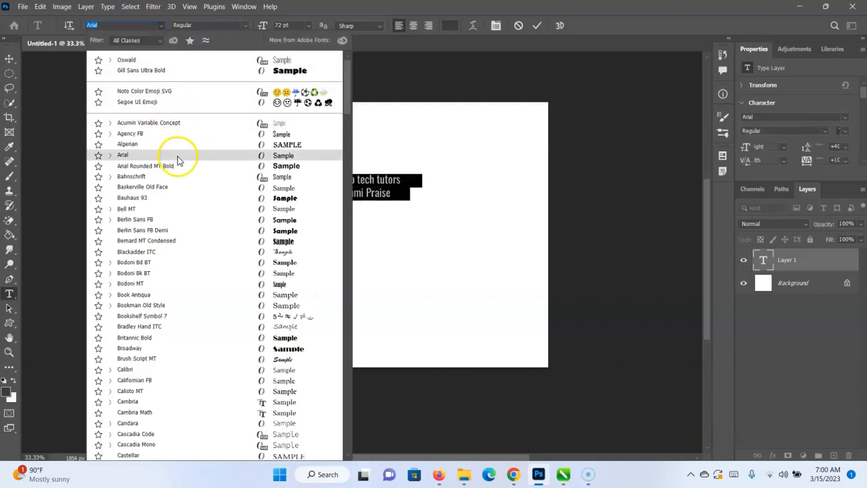
click(170, 155)
click(160, 25)
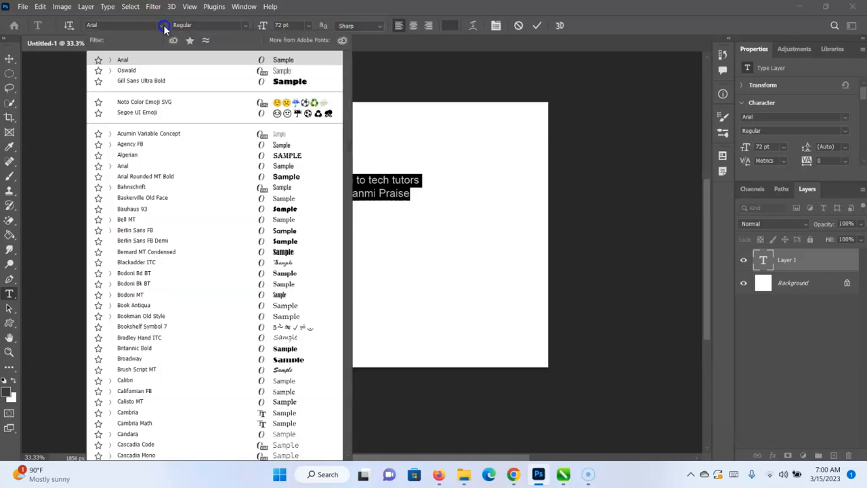
click(153, 170)
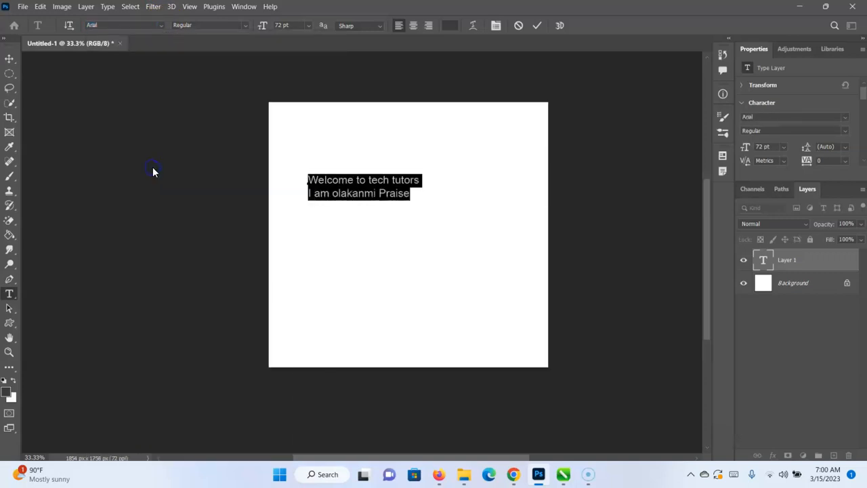
click(162, 26)
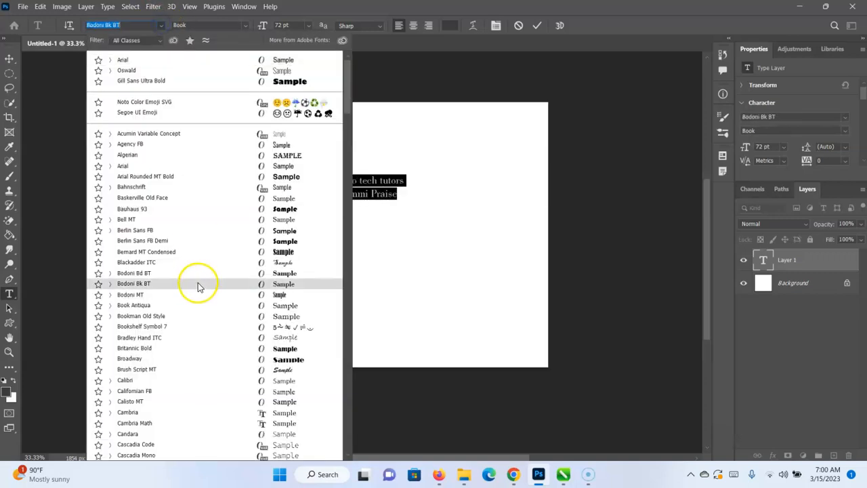
click(199, 283)
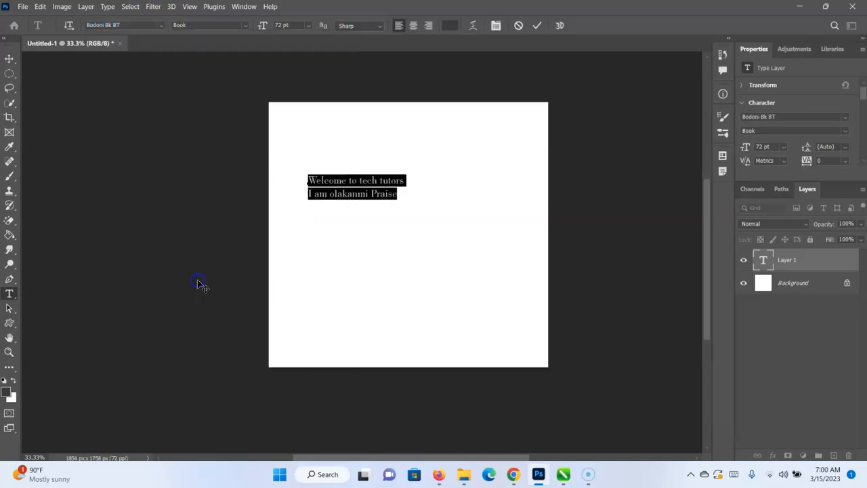
click(161, 26)
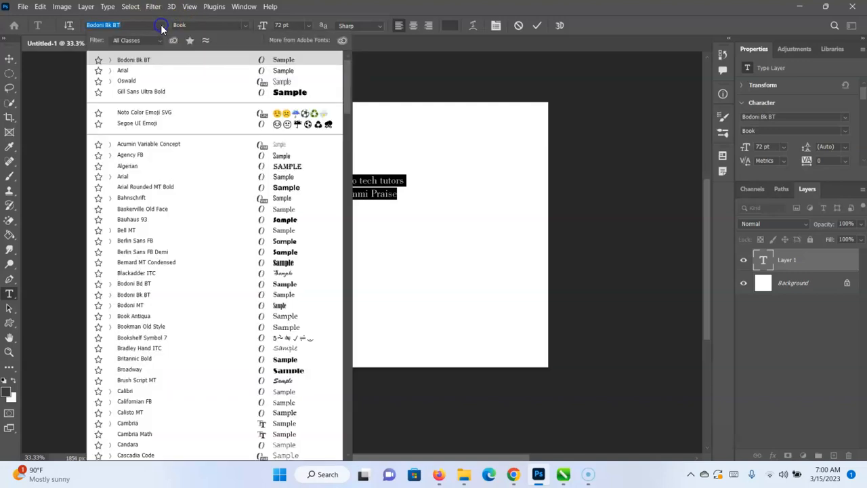
click(163, 86)
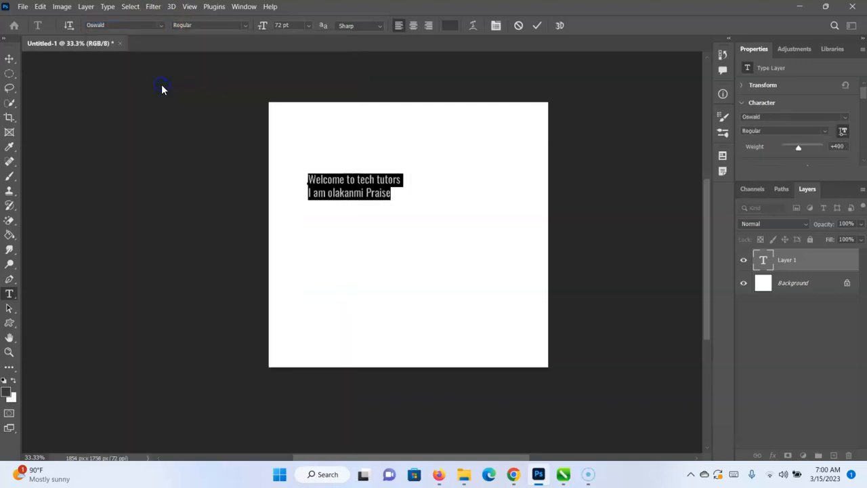
Try the Bold, Medium, Light and ExtraLight styles of Oswald on the selected text, finishing with Bold.
click(248, 27)
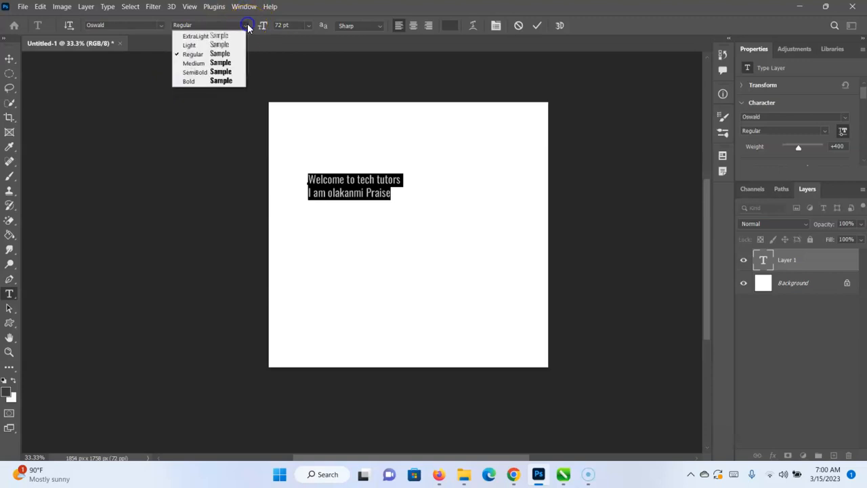
click(208, 82)
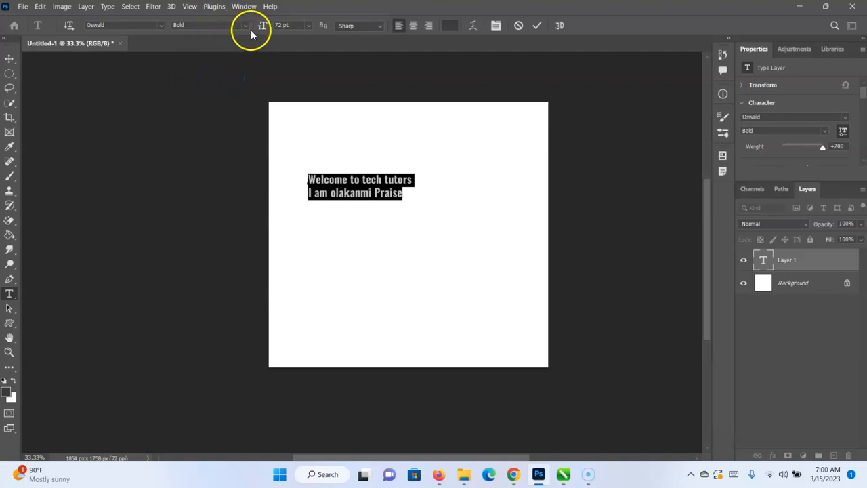
click(246, 26)
click(217, 62)
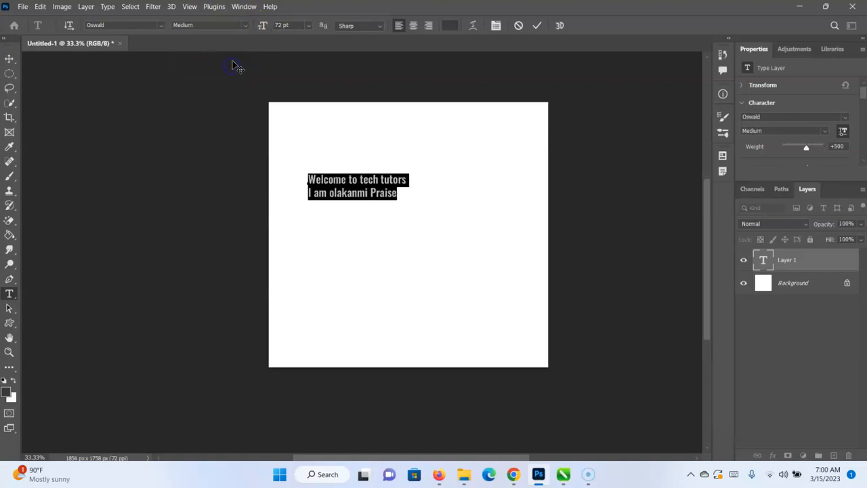
click(246, 25)
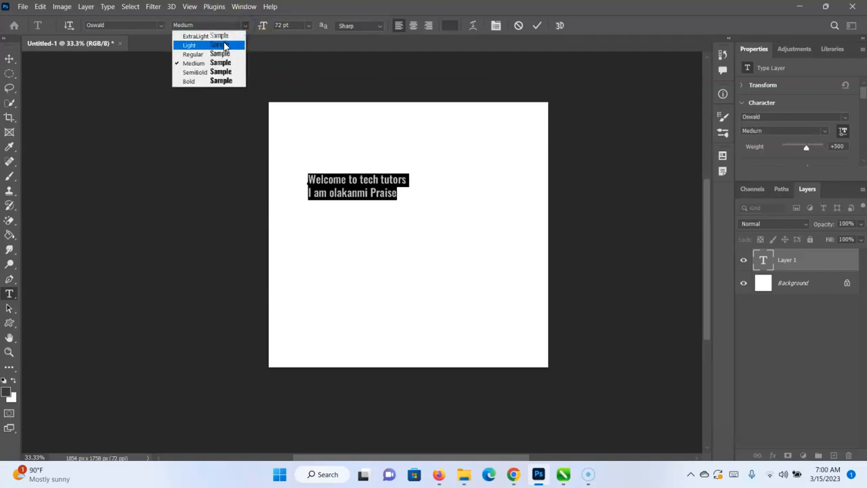
click(224, 45)
click(244, 26)
click(228, 37)
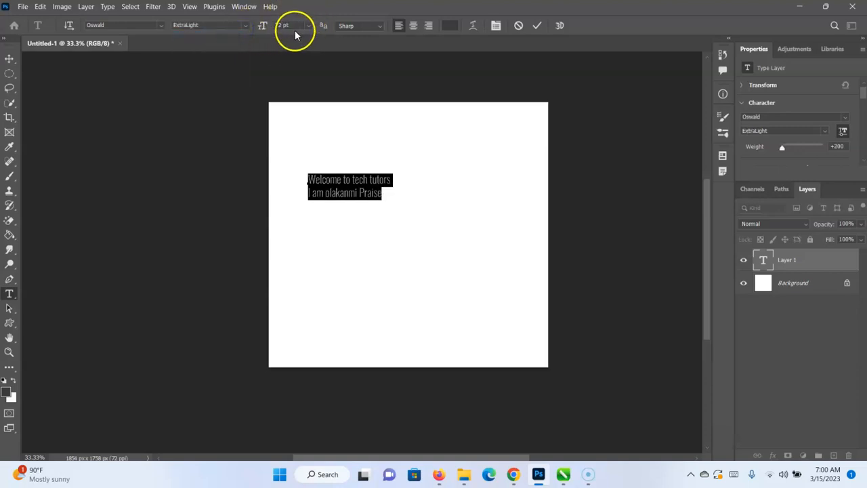
click(247, 25)
click(232, 80)
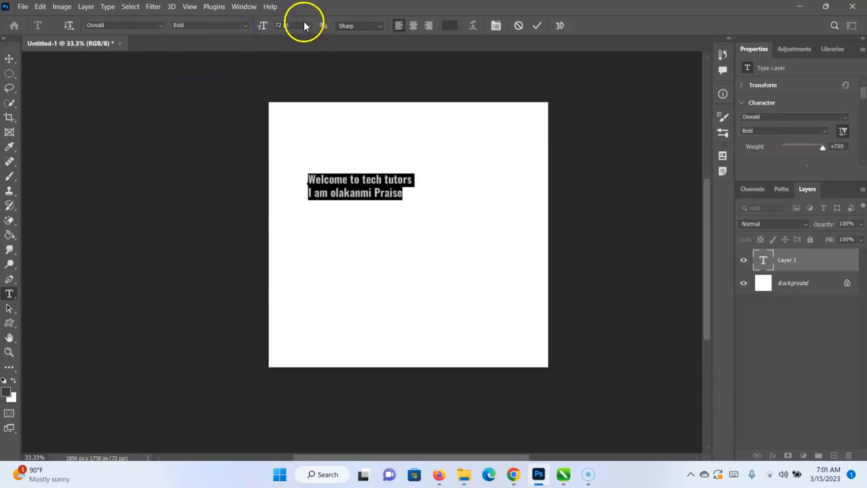
Try font sizes of 30 pt and 72 pt on both text lines, finishing with 150 pt.
click(349, 179)
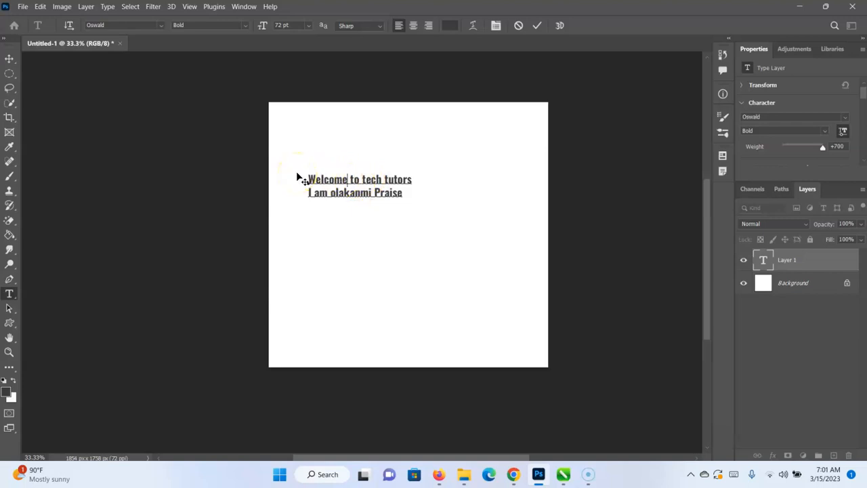
key(ctrl+a)
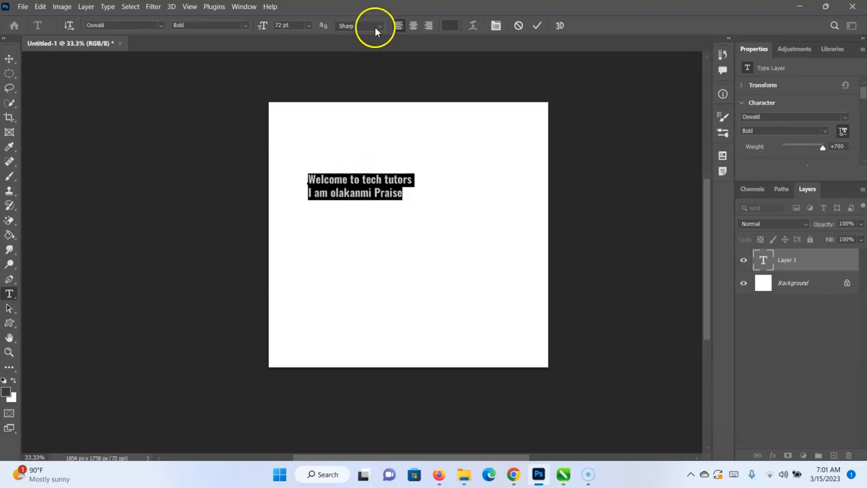
click(306, 26)
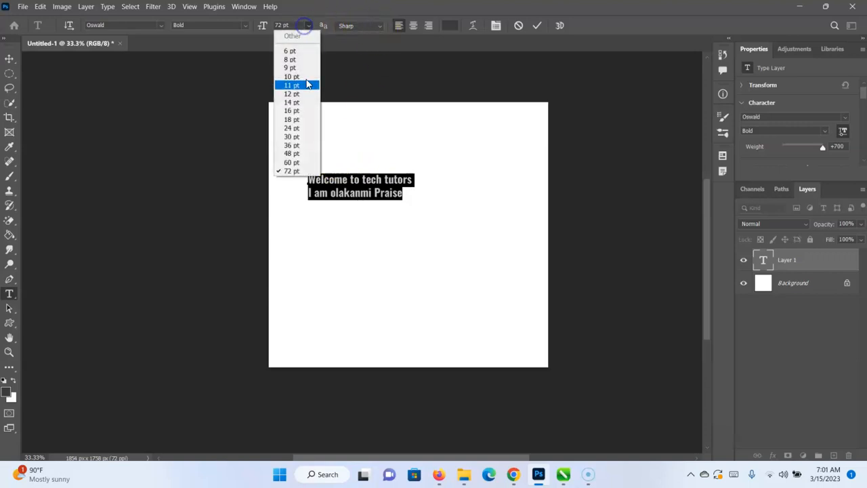
click(300, 139)
click(308, 26)
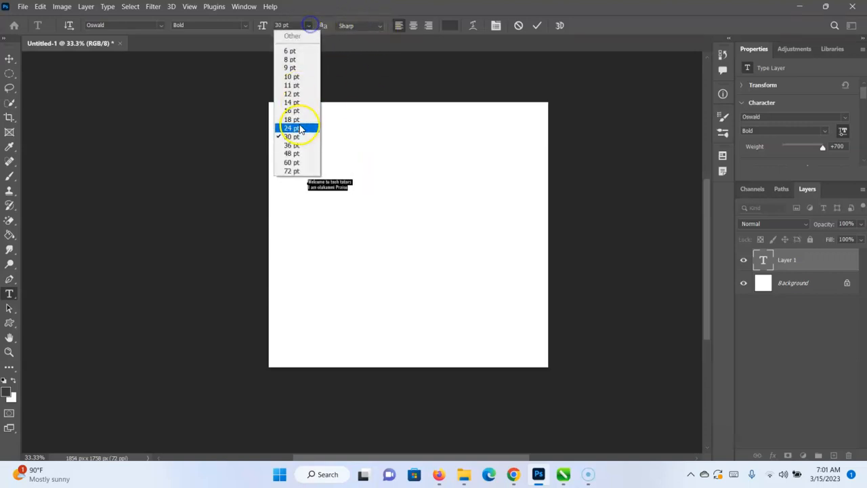
click(298, 171)
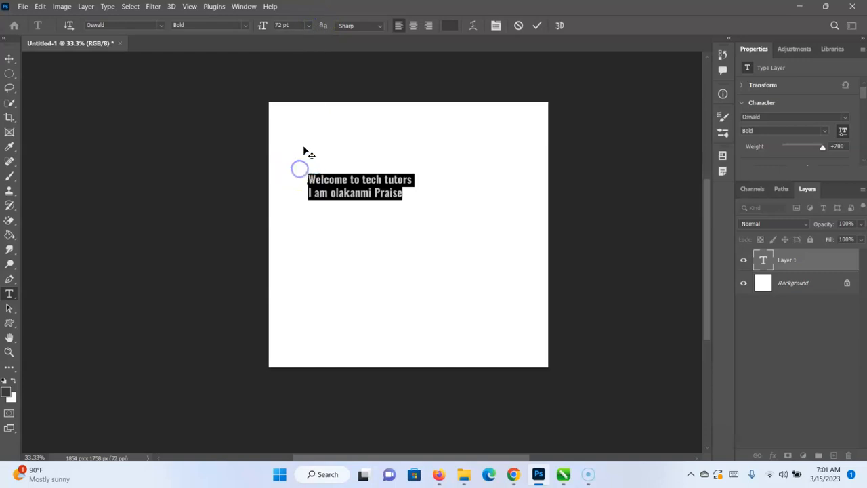
click(282, 24)
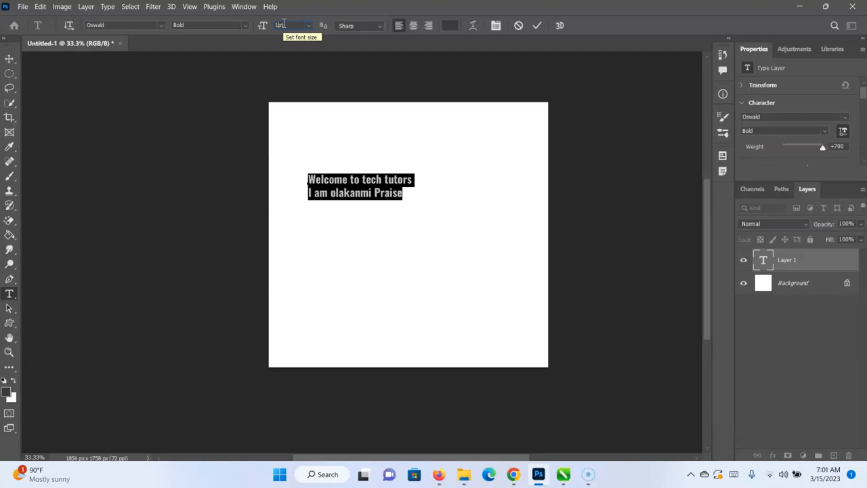
text(150pt)
key(Return)
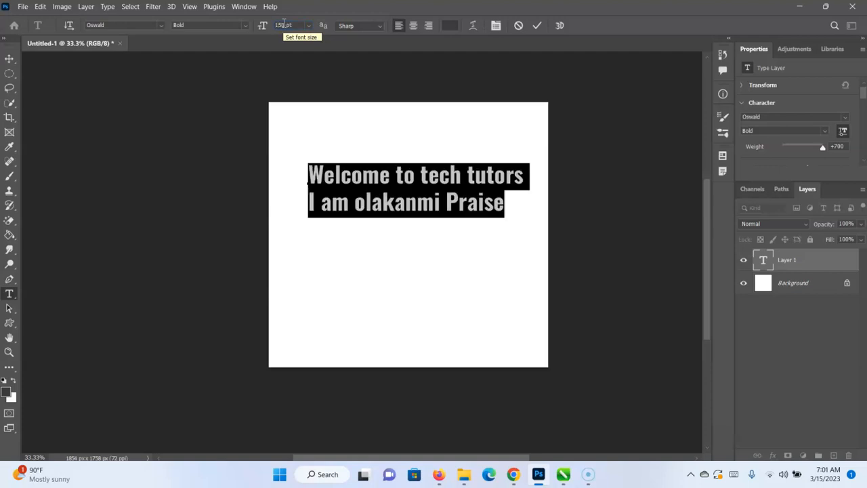
Try the anti-aliasing methods None, Sharp, Crisp and Smooth on the whole text, finishing with Sharp.
click(384, 26)
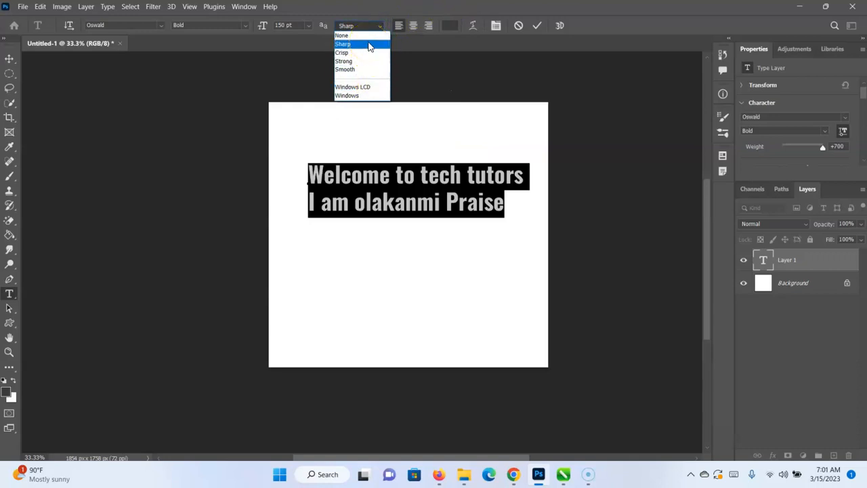
click(359, 36)
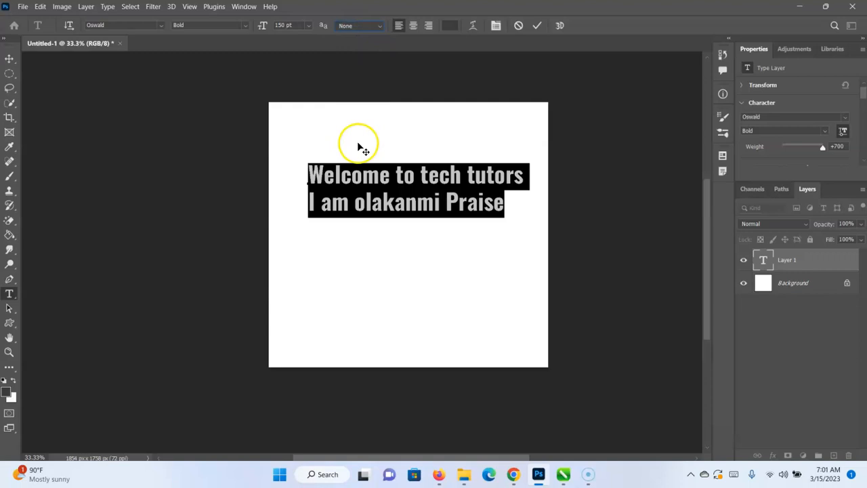
click(389, 178)
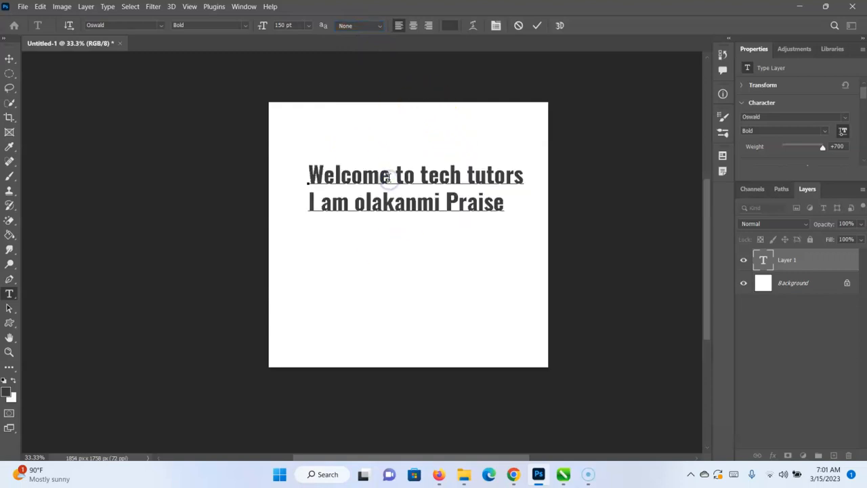
key(ctrl+a)
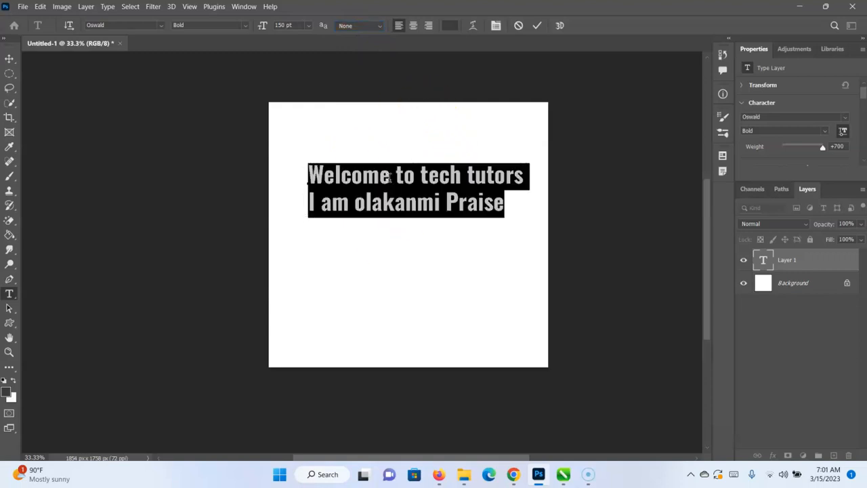
click(360, 30)
click(359, 45)
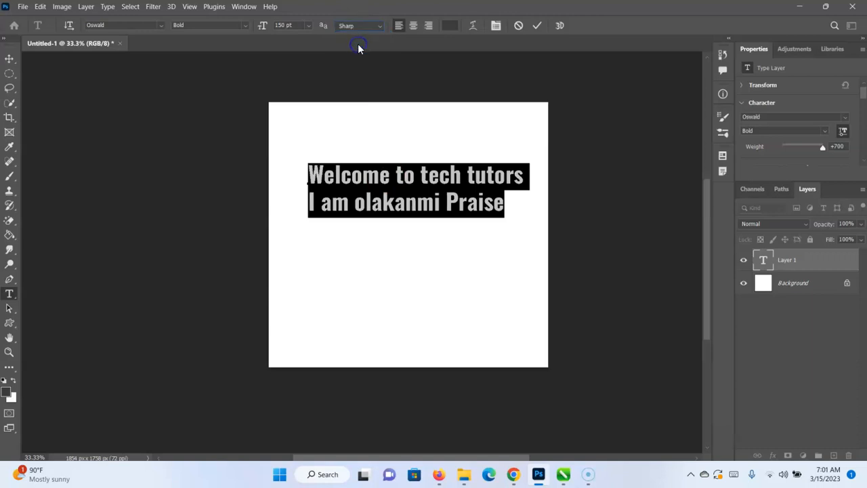
click(360, 26)
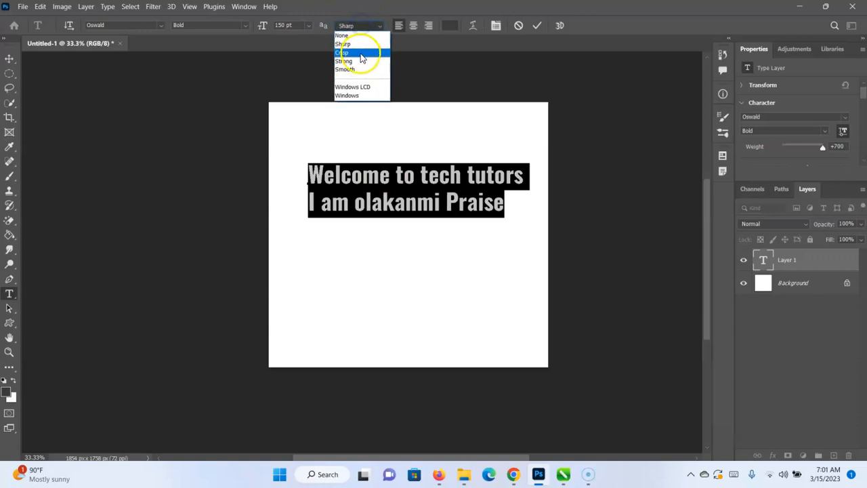
click(362, 55)
click(366, 26)
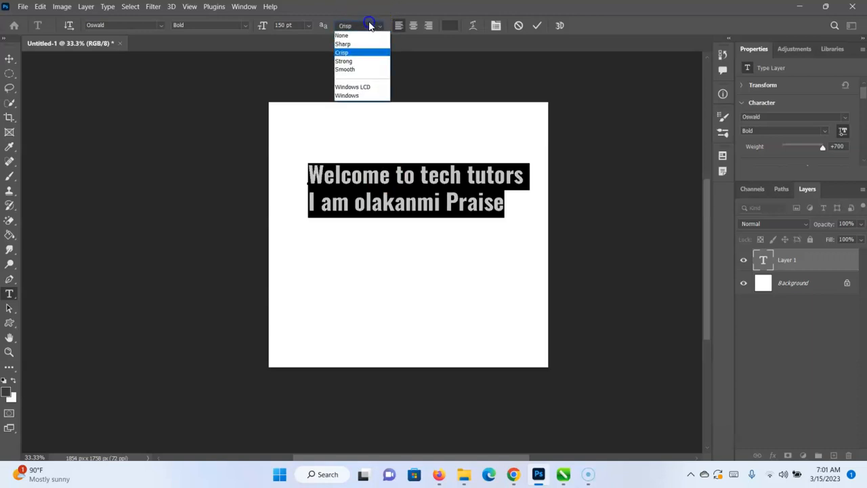
click(366, 70)
click(381, 25)
click(382, 27)
click(382, 27)
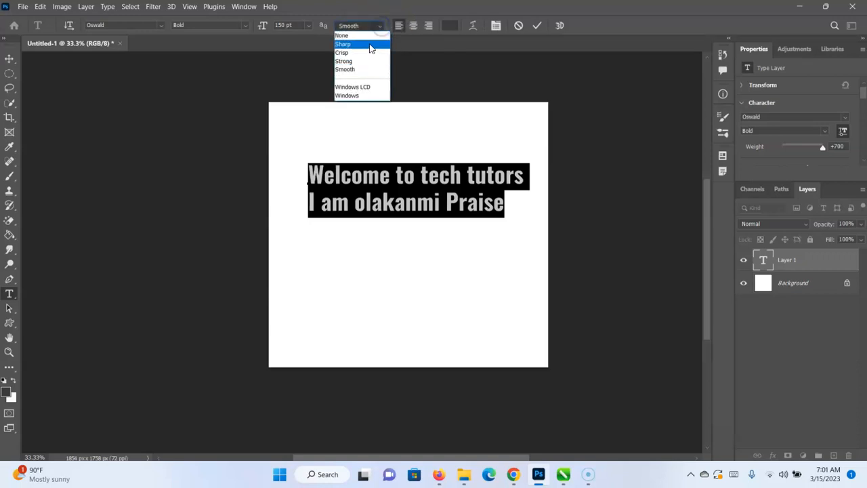
click(370, 45)
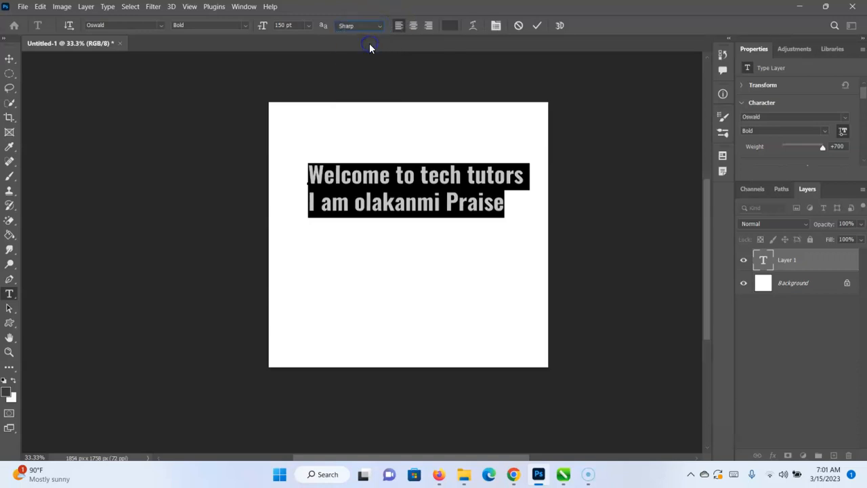
Center-align the two text lines and move the text block fully onto the upper middle of the canvas.
click(414, 26)
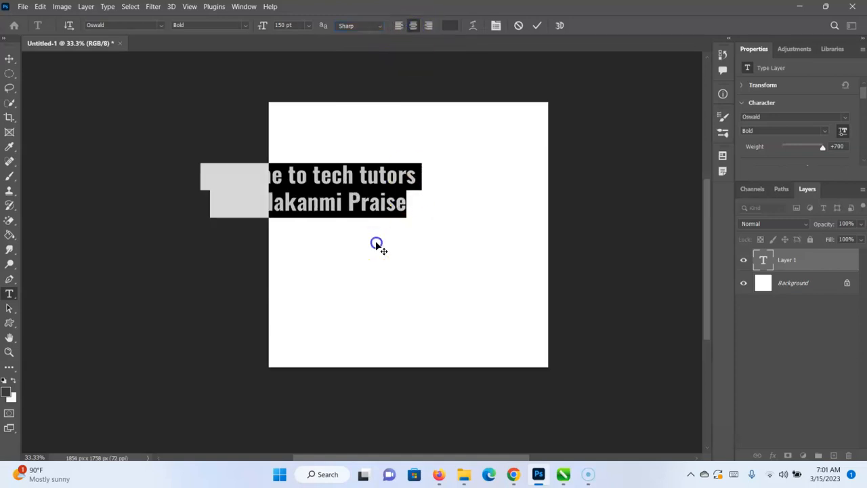
click(394, 179)
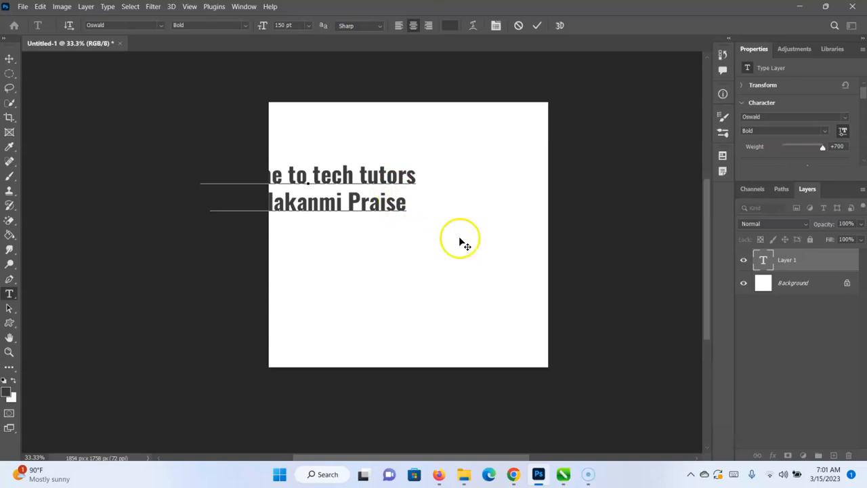
click(380, 269)
drag(381, 269, 403, 290)
drag(362, 313, 472, 238)
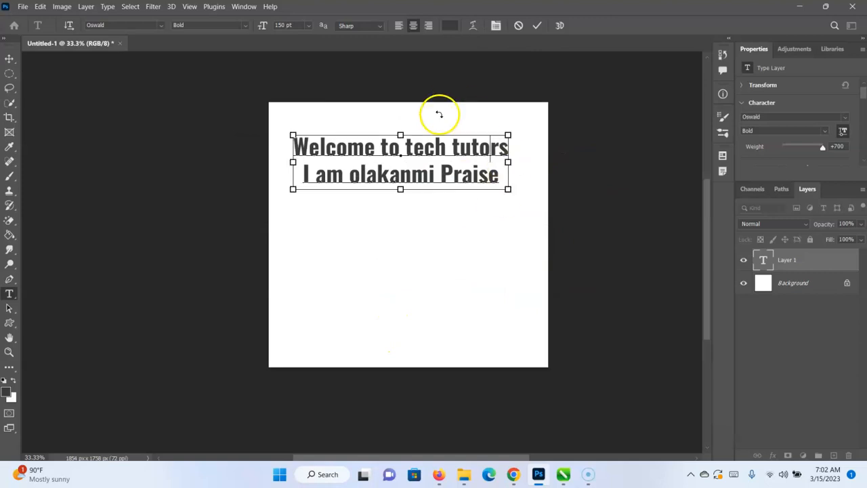
Try right, left and center alignment on both text lines, moving the text block back onto the canvas after each change.
key(ctrl+a)
click(428, 27)
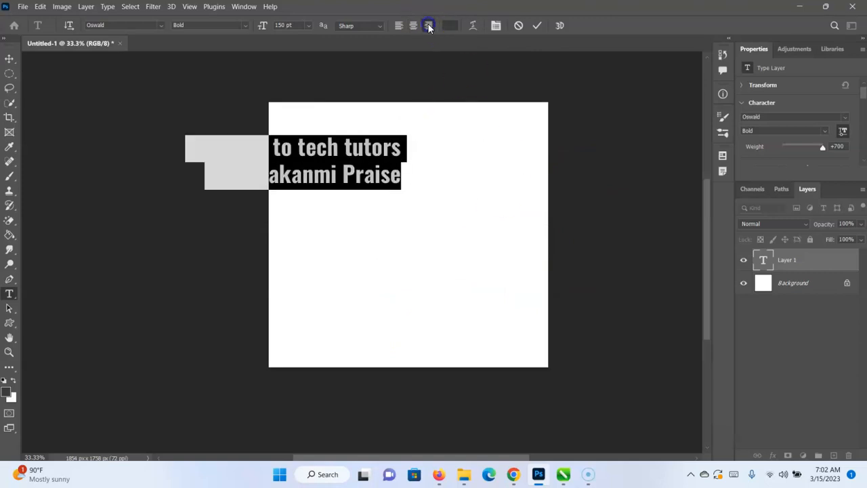
drag(379, 212, 503, 220)
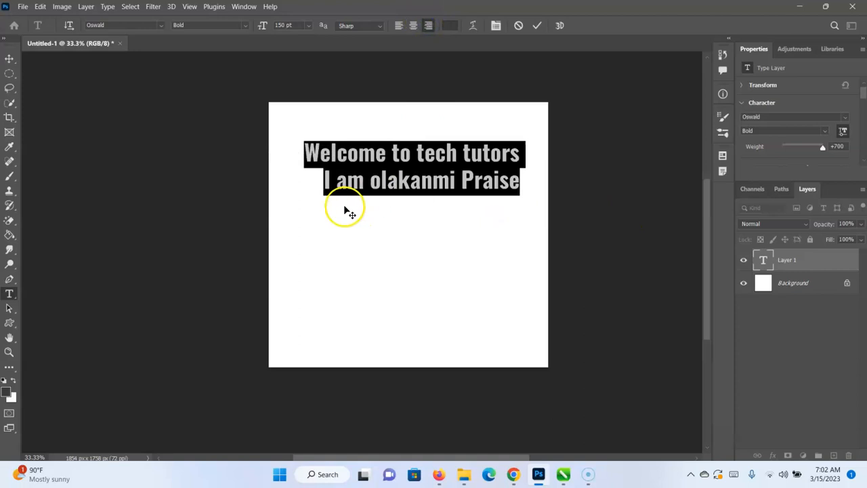
click(398, 26)
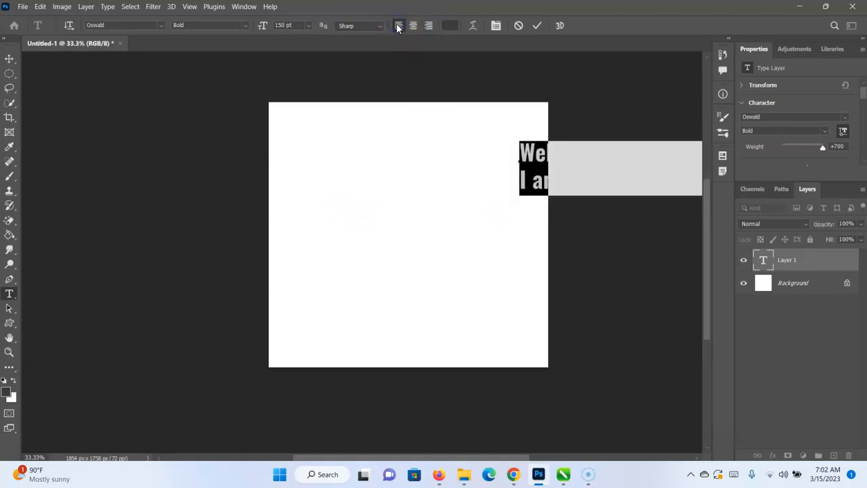
drag(471, 221, 261, 235)
drag(329, 240, 426, 246)
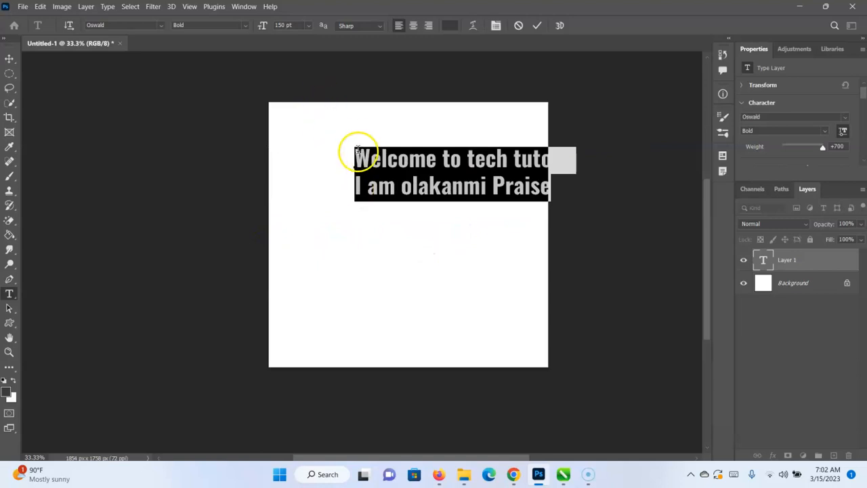
click(414, 26)
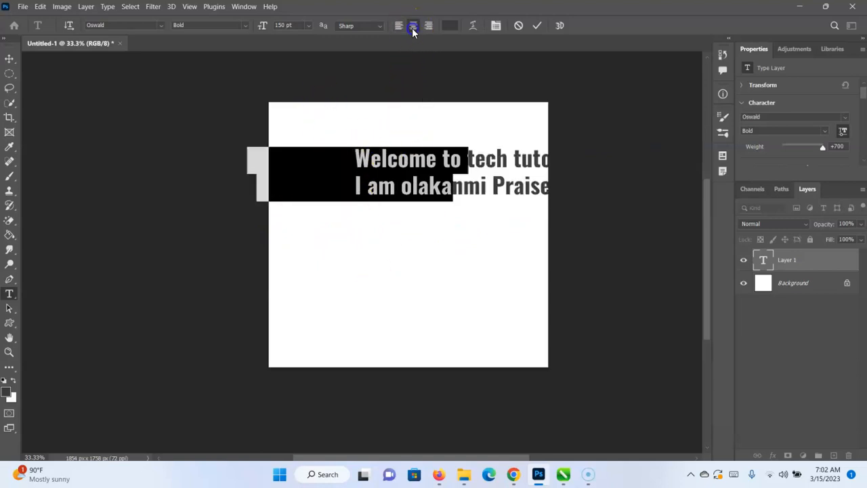
drag(381, 240, 435, 232)
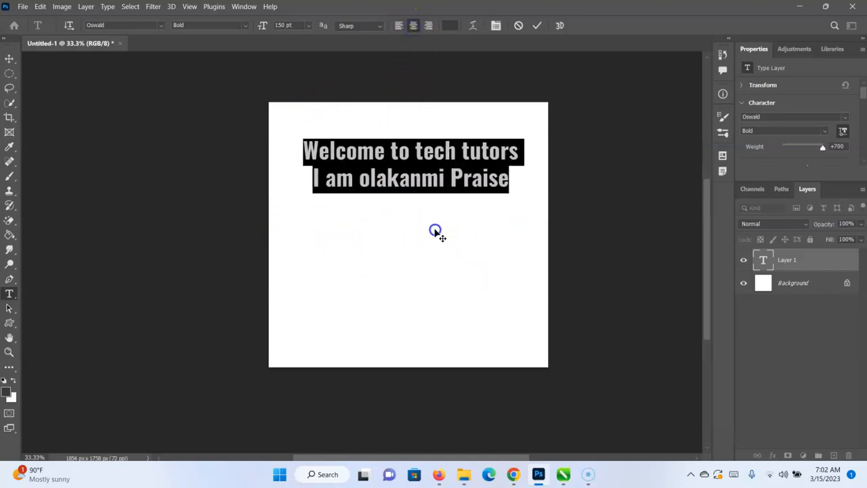
Right-align the two text lines and move the text block fully onto the upper part of the canvas.
click(428, 26)
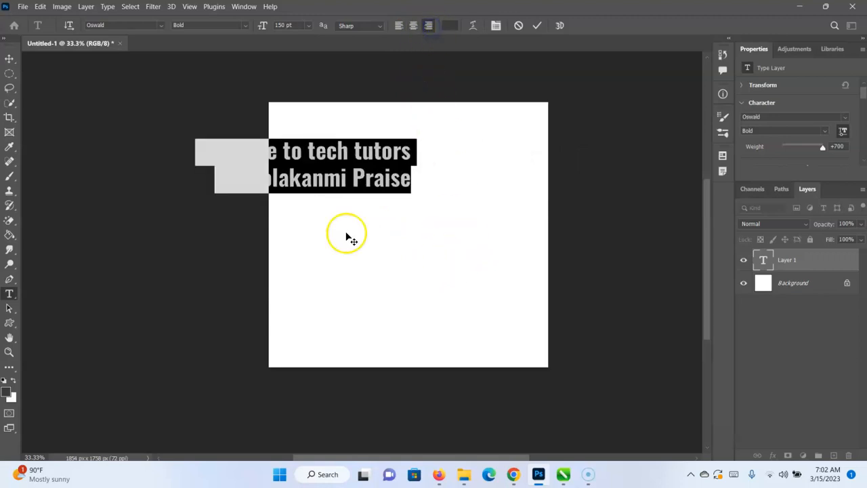
drag(442, 228, 449, 243)
click(475, 168)
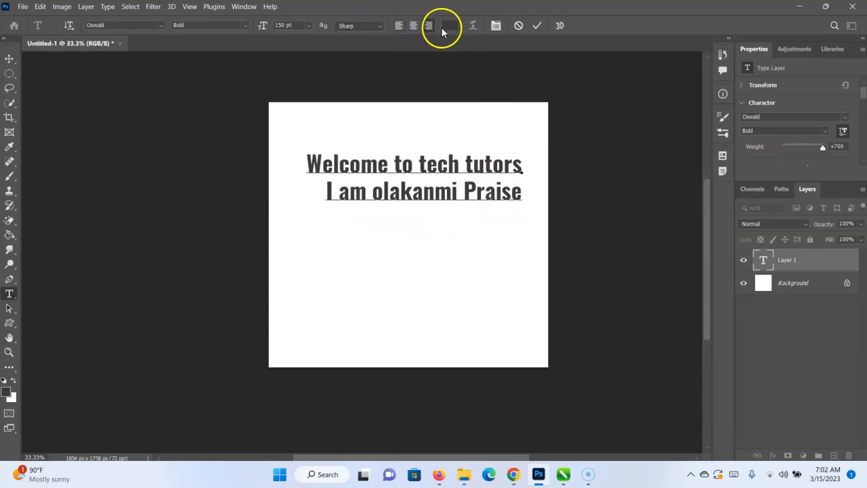
Try text colors a62424, a6246e and a69224 on both lines, finishing with the magenta a62480.
key(ctrl)
key(ctrl+a)
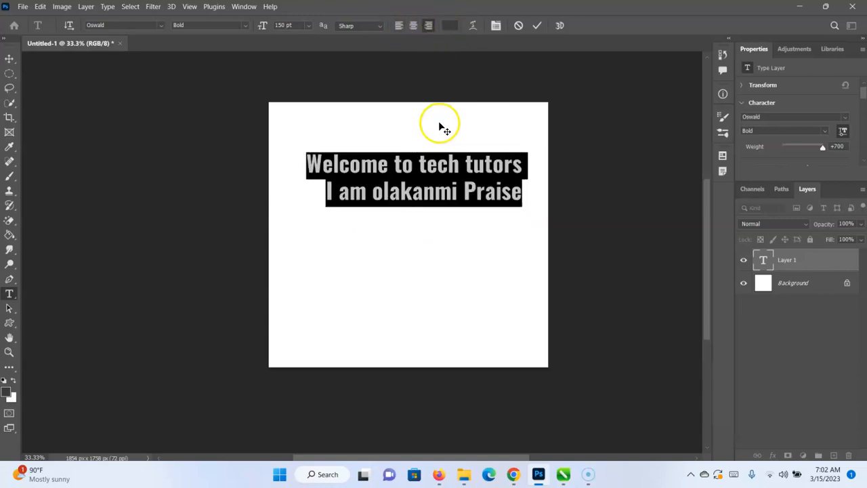
click(452, 26)
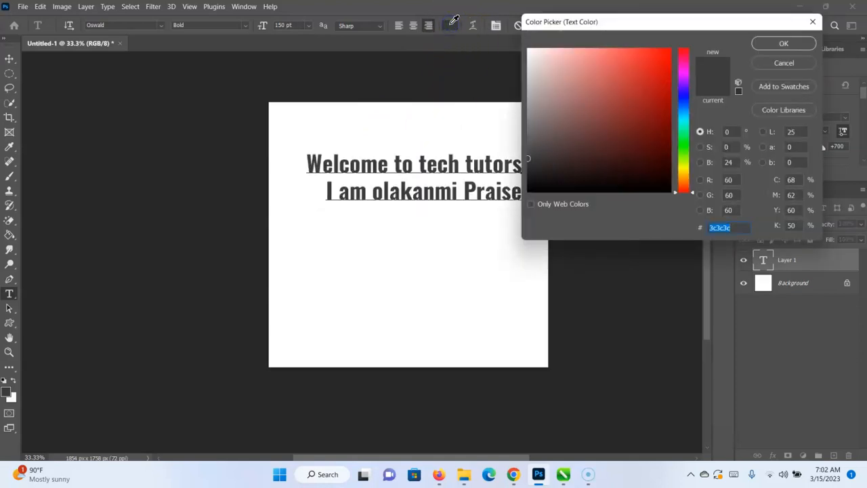
drag(700, 23, 784, 77)
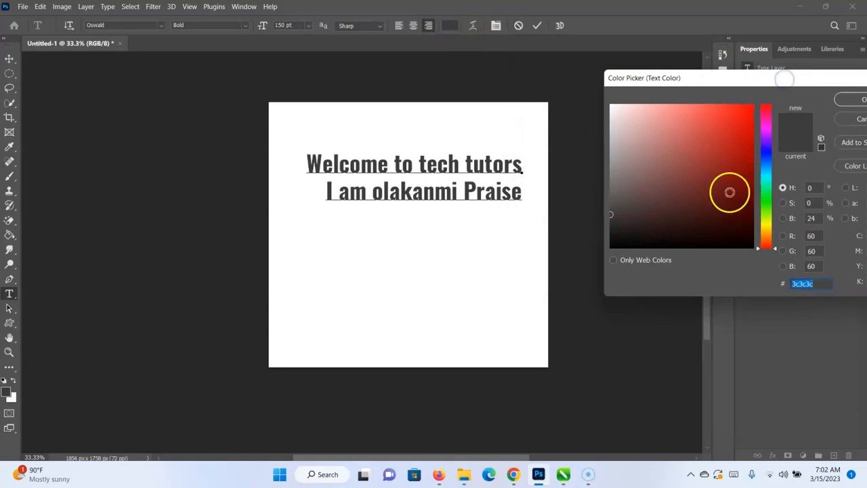
click(737, 114)
click(722, 153)
click(754, 148)
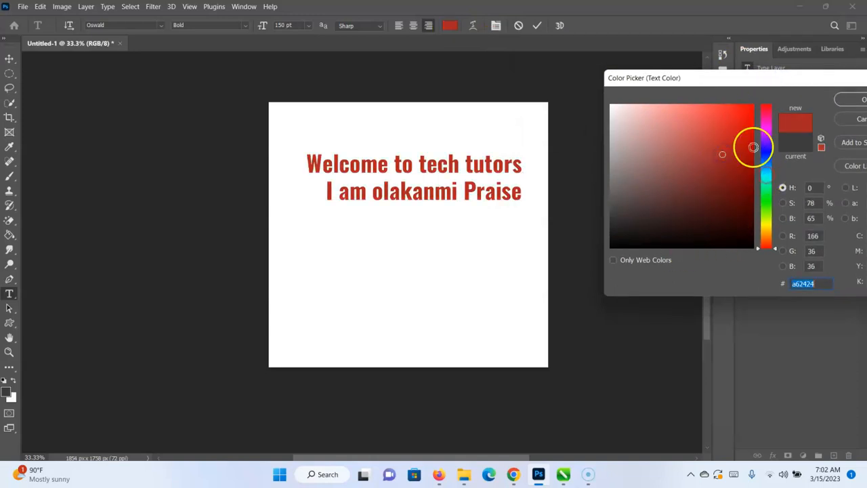
click(767, 118)
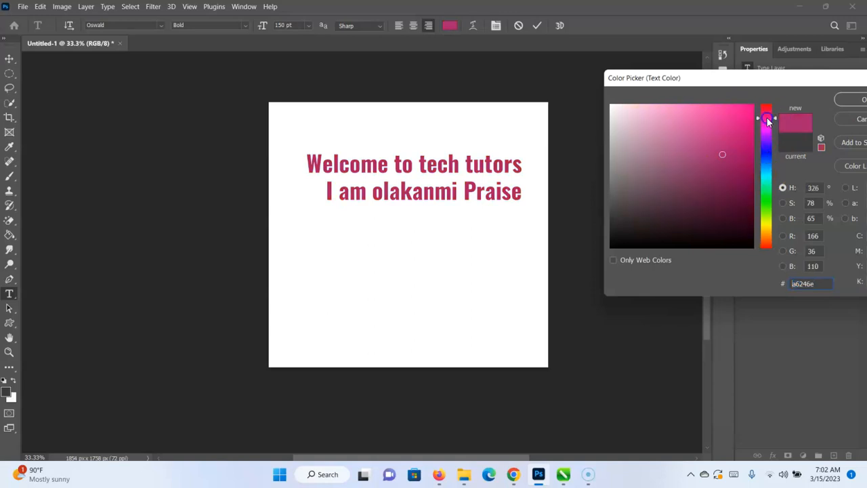
click(766, 229)
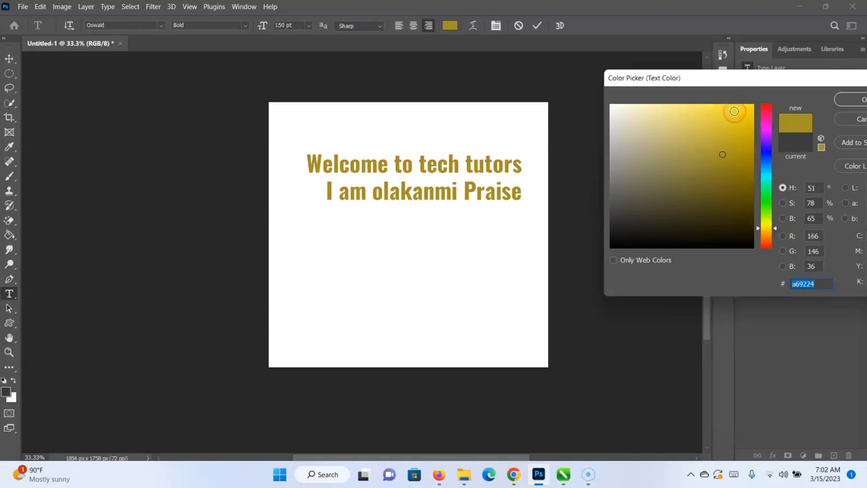
click(767, 123)
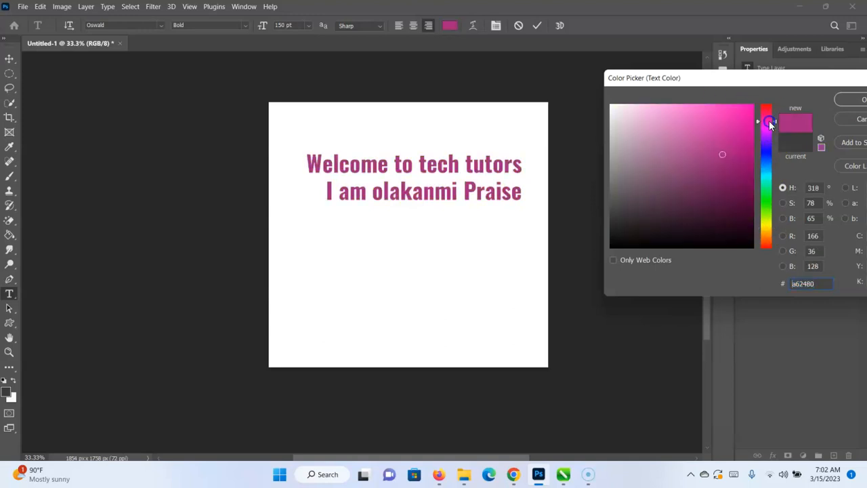
click(857, 102)
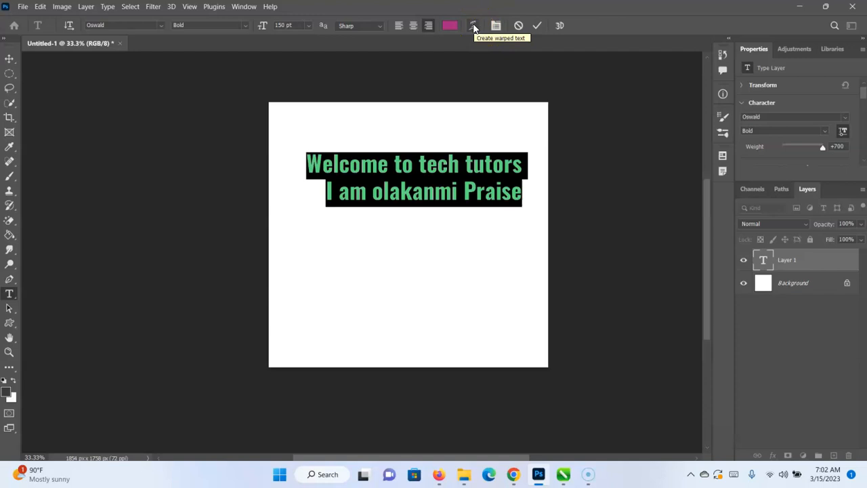
Warp the text with the horizontal Arc style at +50% bend and move it slightly down.
click(473, 25)
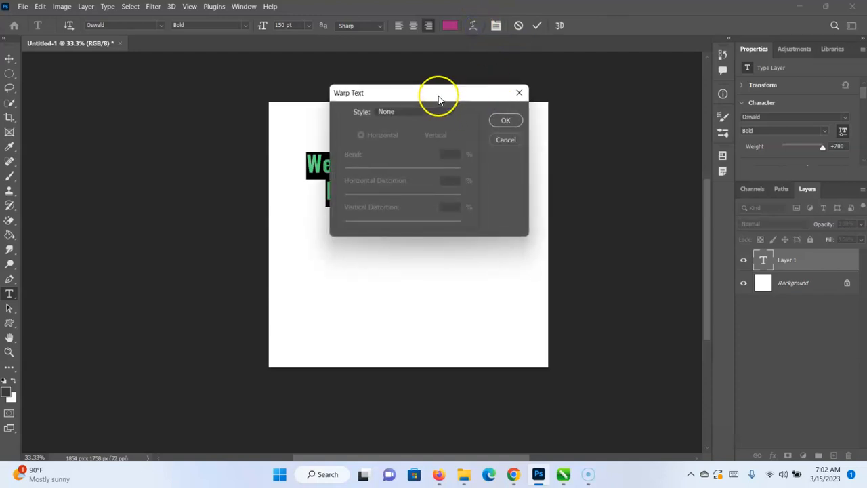
drag(438, 99, 687, 124)
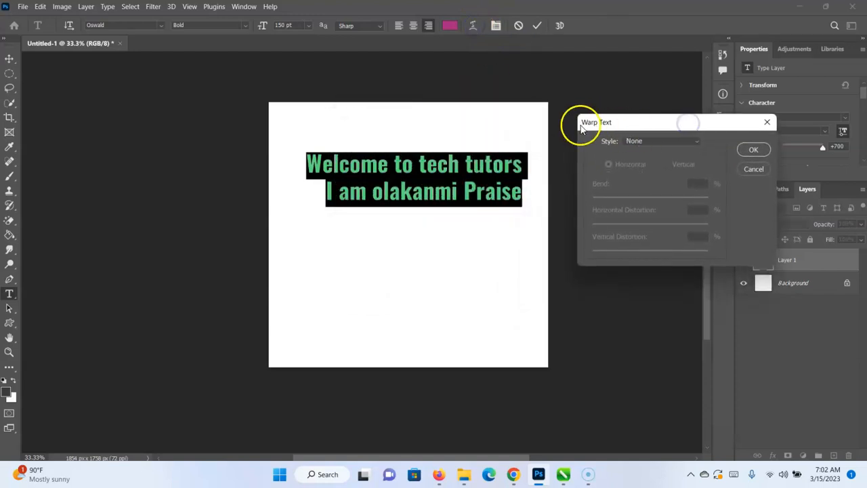
click(698, 143)
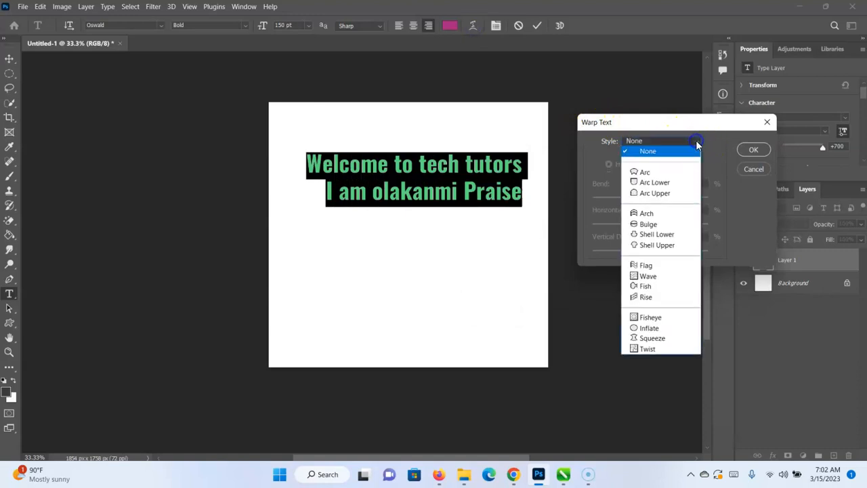
click(659, 172)
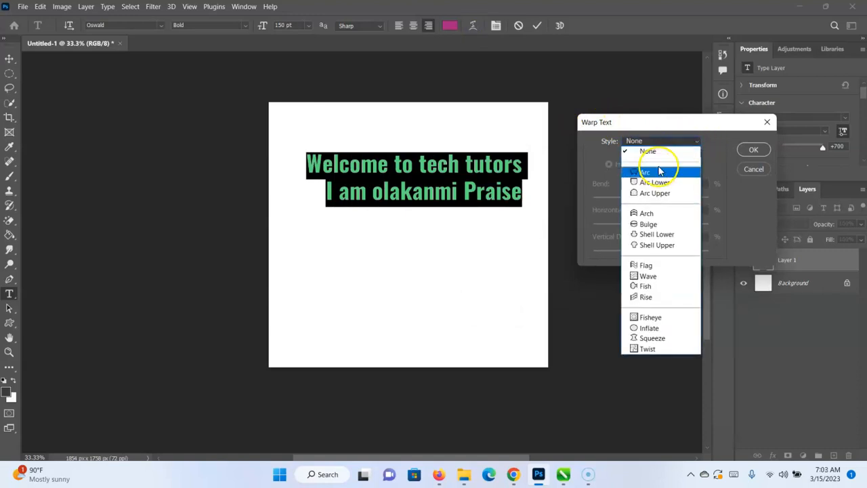
click(656, 173)
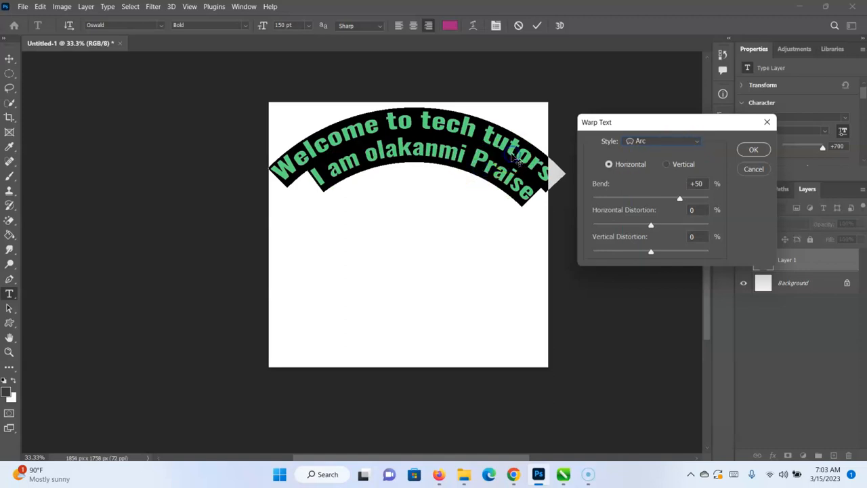
click(753, 149)
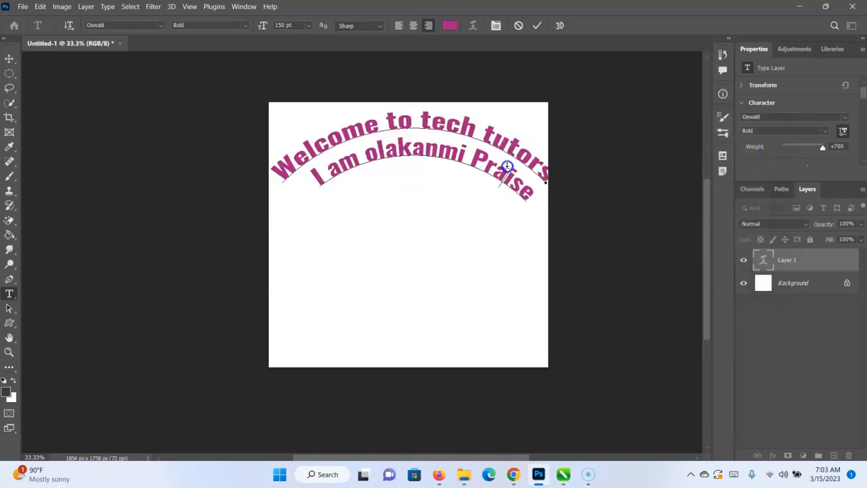
mouse_move(412, 219)
mouse_down()
mouse_move(399, 223)
mouse_move(409, 220)
mouse_up()
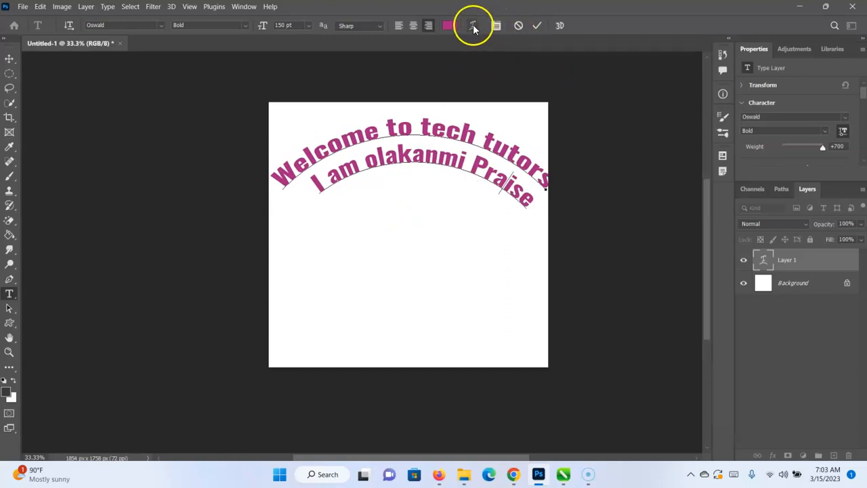
Try the Vertical orientation of the Arc text warp against Horizontal, finishing with Horizontal.
click(473, 27)
click(681, 137)
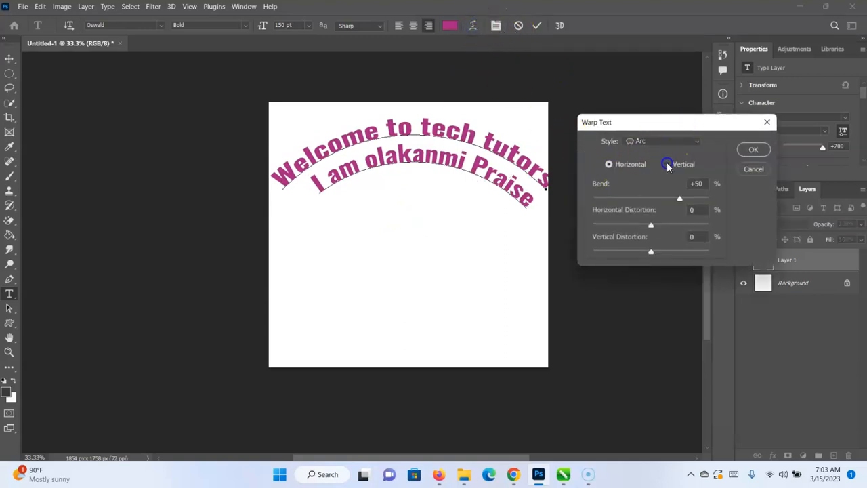
click(668, 166)
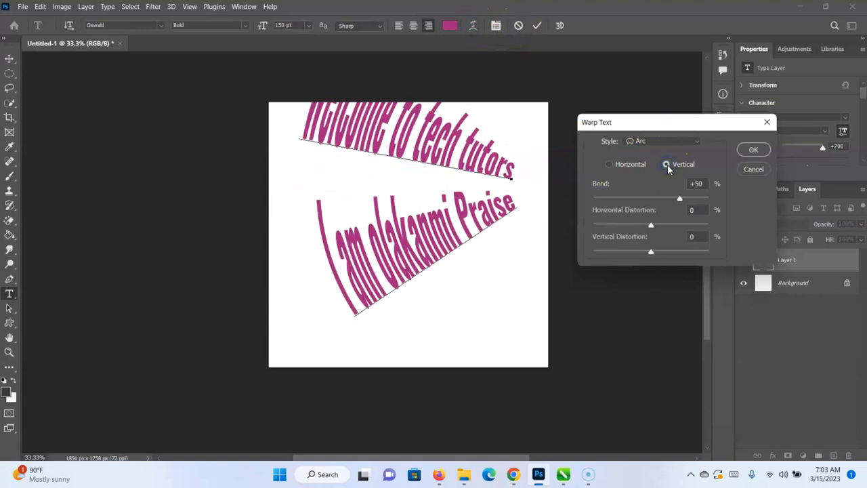
click(609, 164)
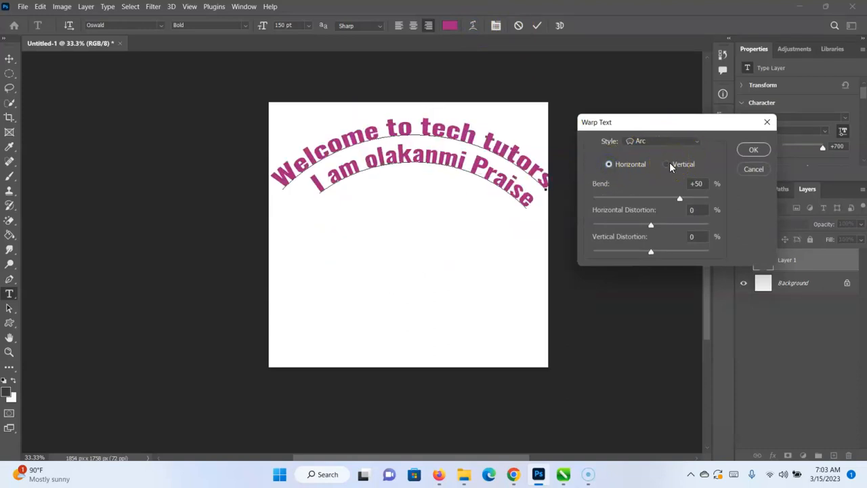
click(668, 165)
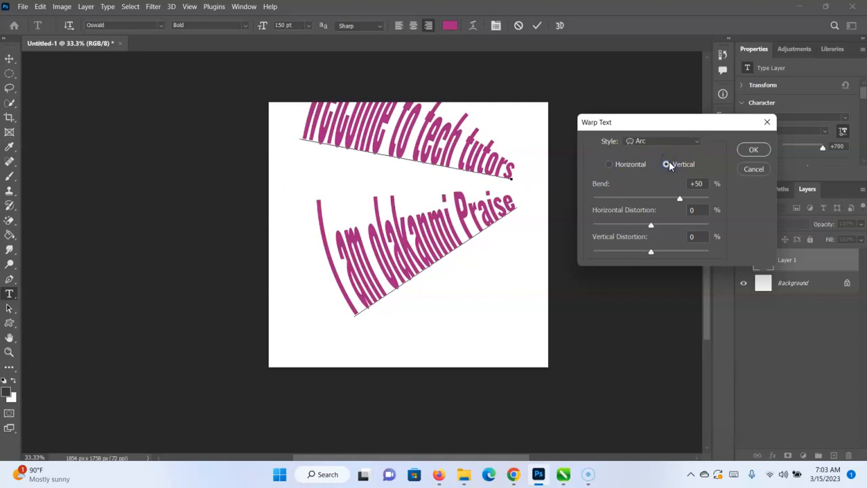
click(609, 164)
Try further text warp styles from Arc Lower through Arch and Shell Upper to Fish.
click(682, 143)
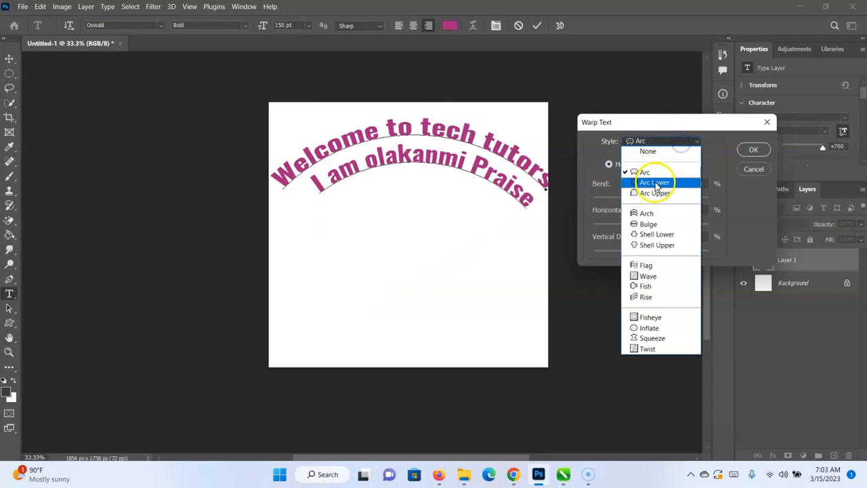
click(656, 183)
click(672, 142)
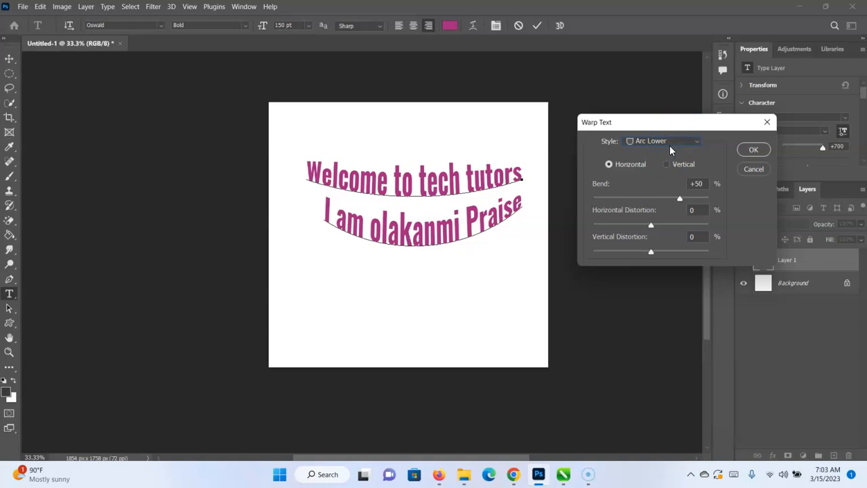
key(Down)
key(Down)
key(Down)
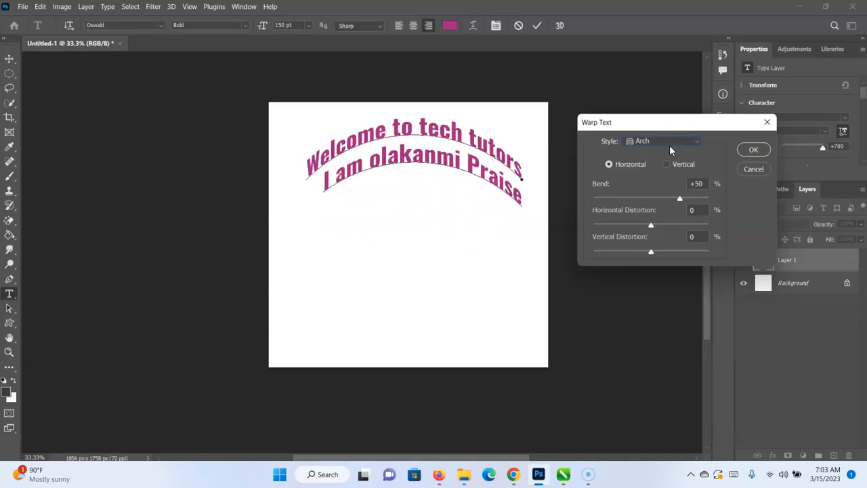
key(Down)
key(Down)
key(Down)
key(Down)
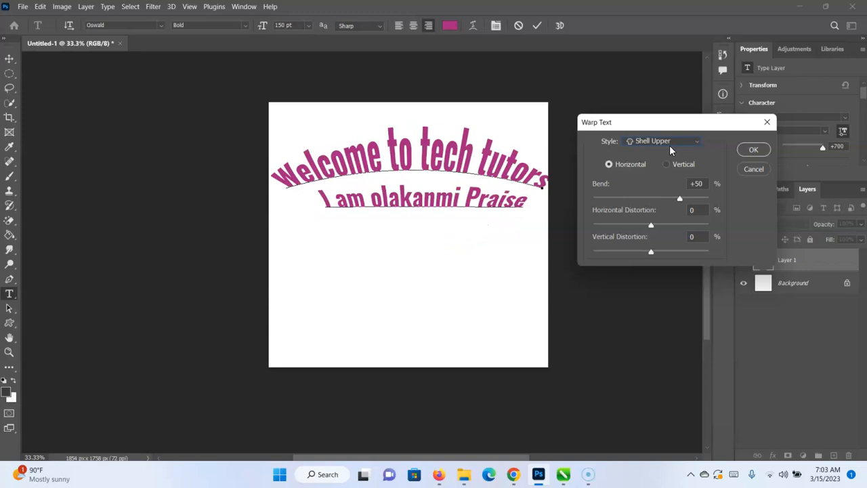
key(Down)
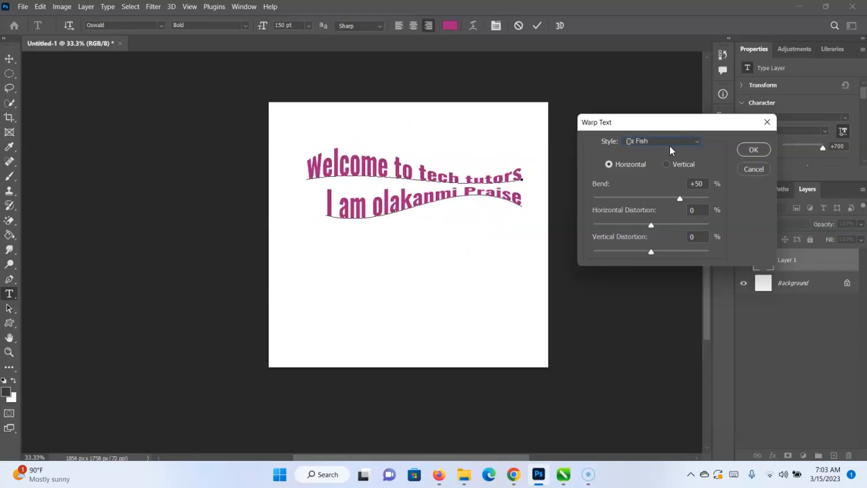
Try the Flag and Wave warp styles on the text, finishing with Rise.
click(691, 141)
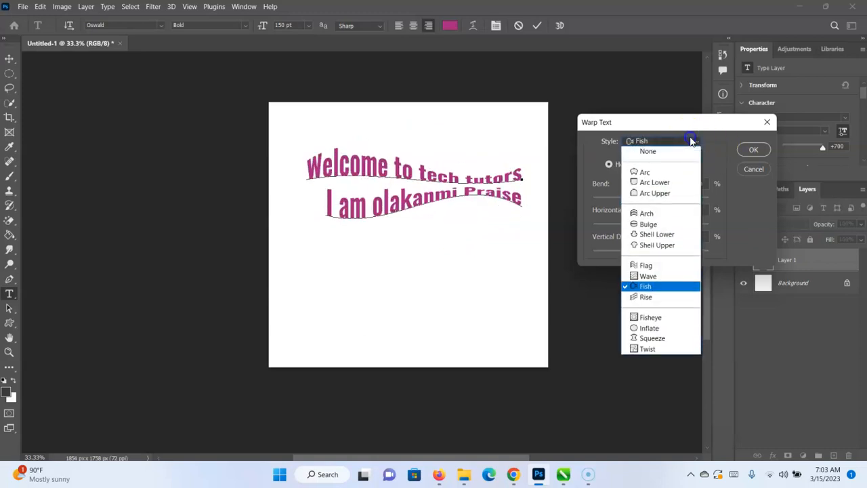
click(661, 265)
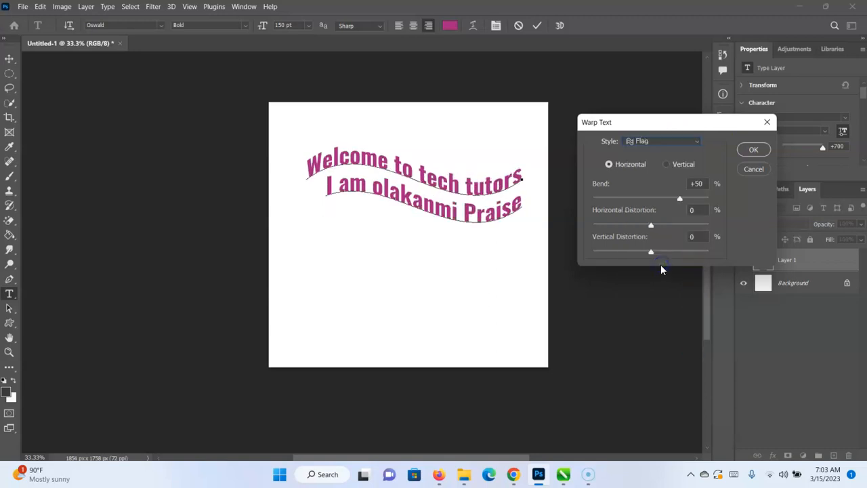
click(673, 140)
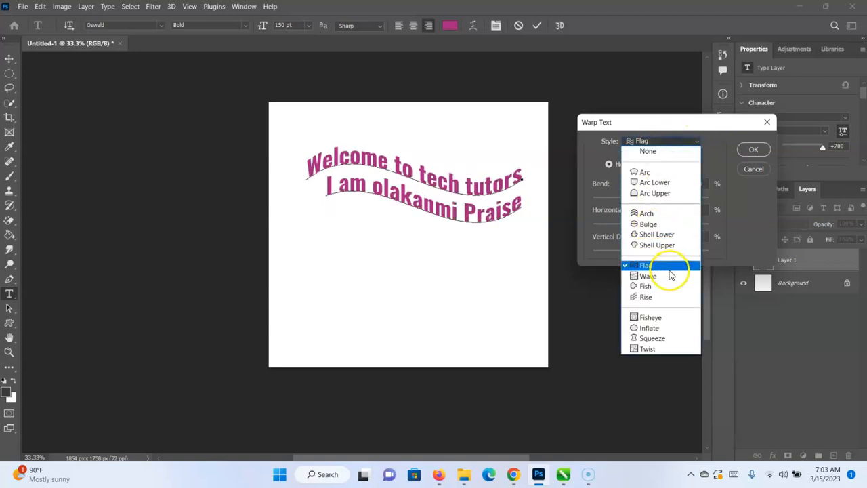
click(671, 276)
click(666, 142)
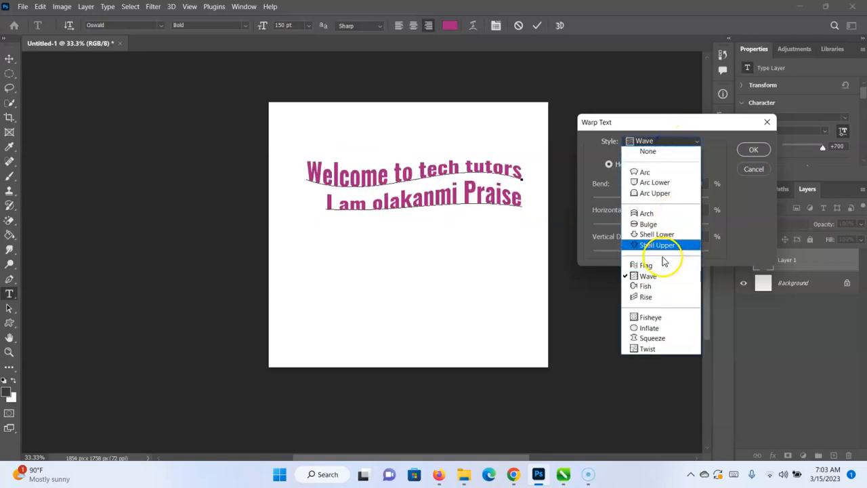
click(653, 297)
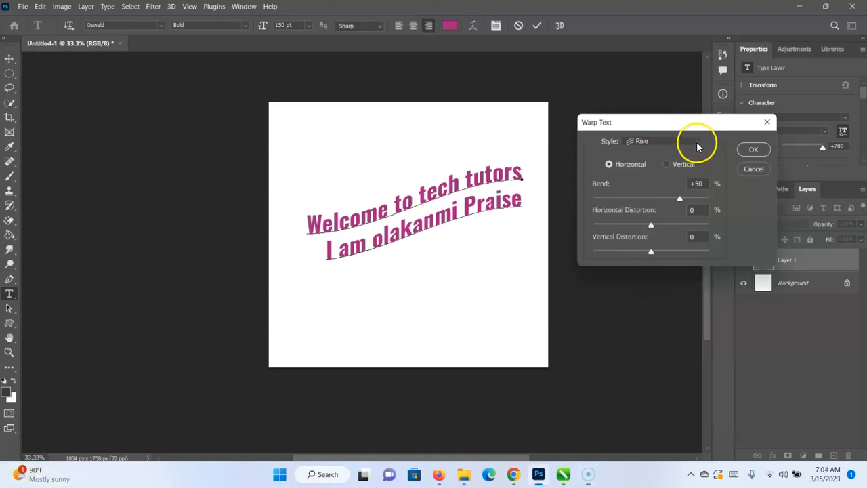
Set the Rise warp's bend to +24%, horizontal distortion to -20% and vertical distortion to about +10%, and apply it.
drag(680, 198, 662, 199)
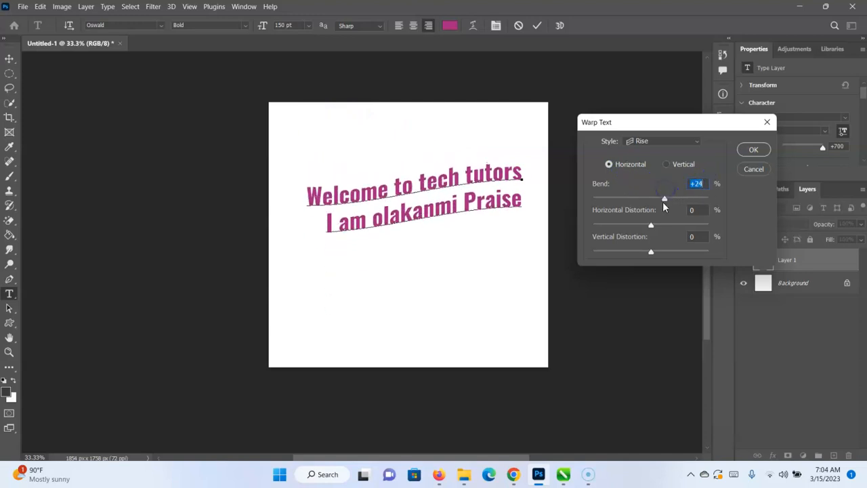
mouse_move(651, 229)
mouse_down()
mouse_move(717, 213)
mouse_move(626, 224)
mouse_move(640, 221)
mouse_up()
mouse_move(651, 251)
mouse_down()
mouse_move(689, 246)
mouse_move(680, 256)
mouse_move(650, 255)
mouse_move(658, 256)
mouse_up()
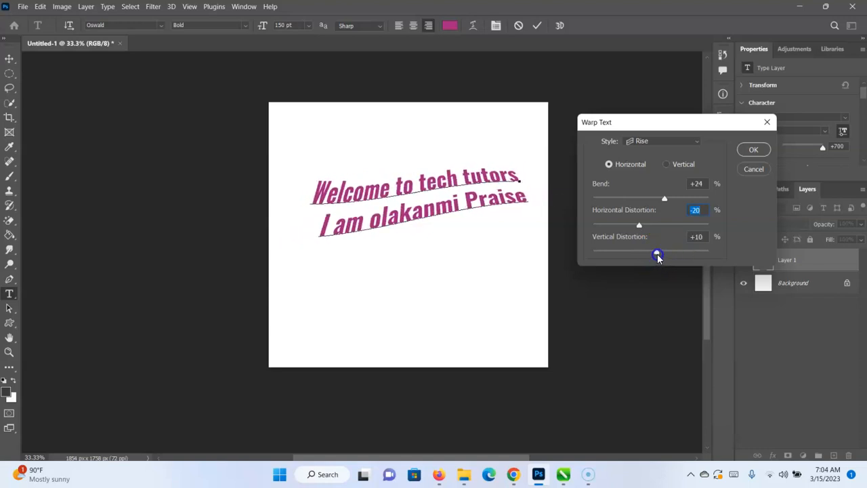
click(744, 149)
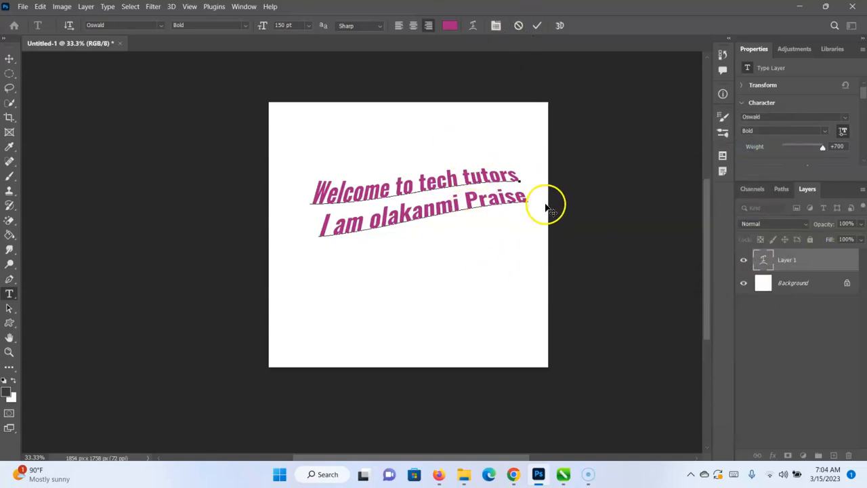
Undo the Rise warp and remove the remaining Arc warp from the text by setting the warp style to None.
key(ctrl)
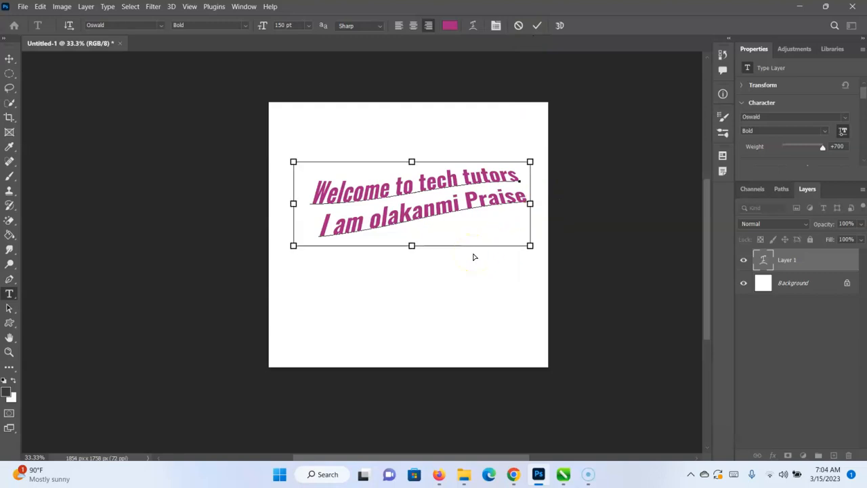
key(ctrl+z)
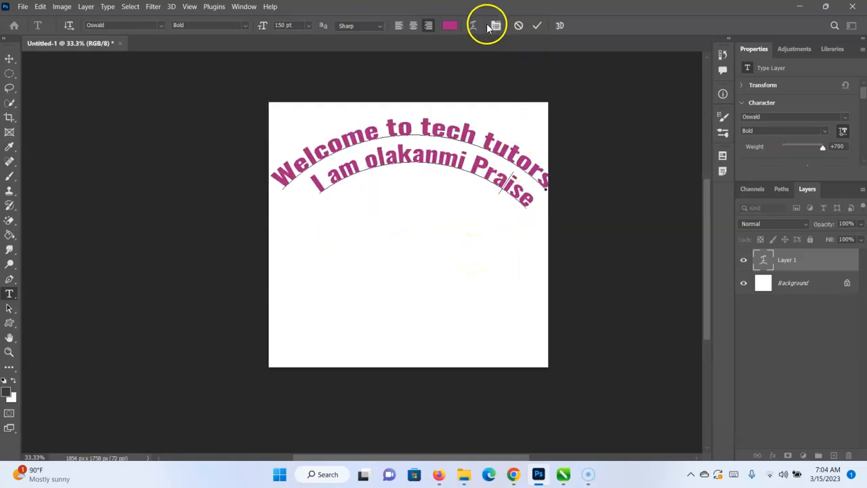
click(495, 26)
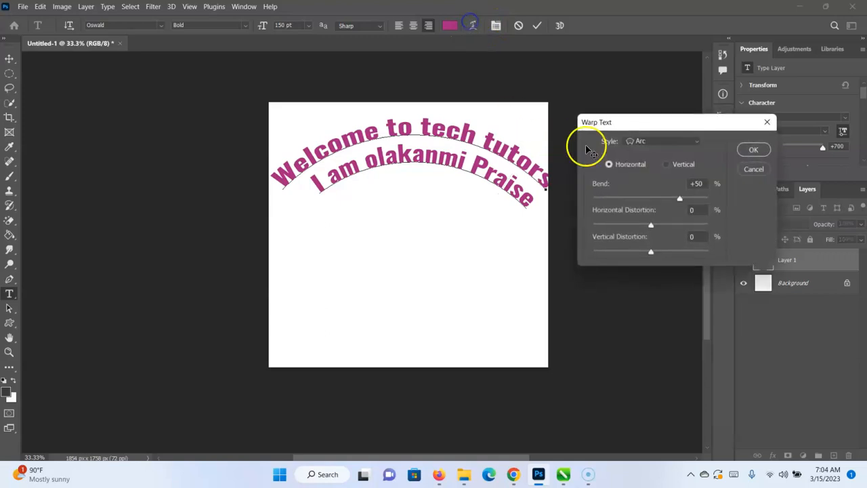
click(657, 143)
click(642, 151)
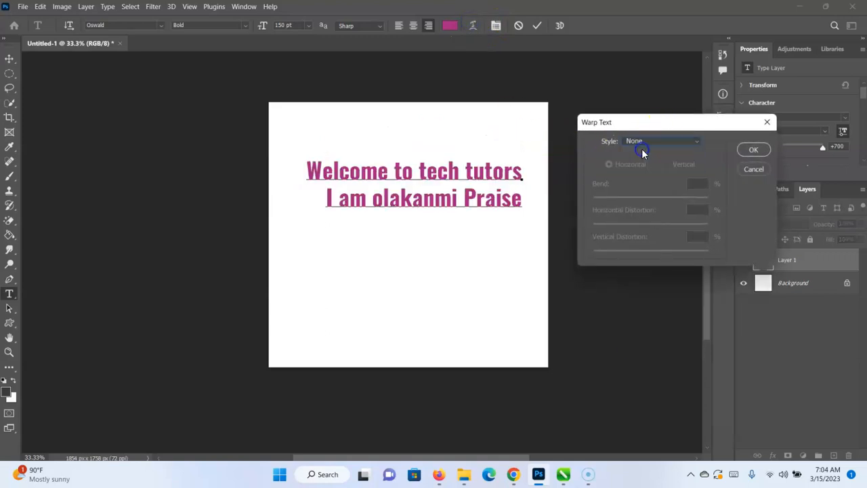
click(750, 164)
click(750, 149)
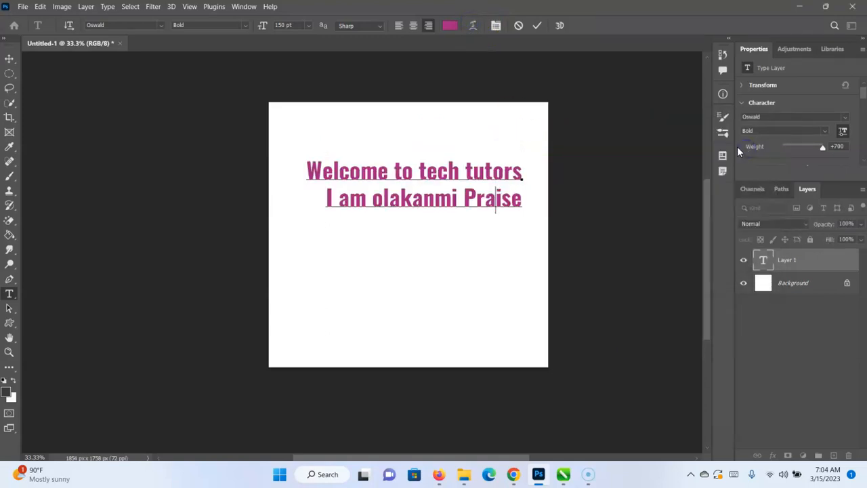
Commit the text edit after a brief look at the Character settings, and switch to the Move tool.
click(496, 26)
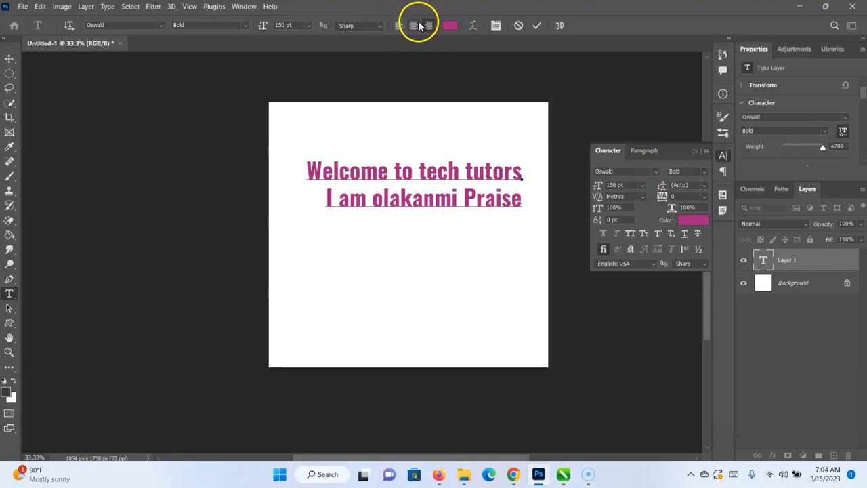
click(696, 151)
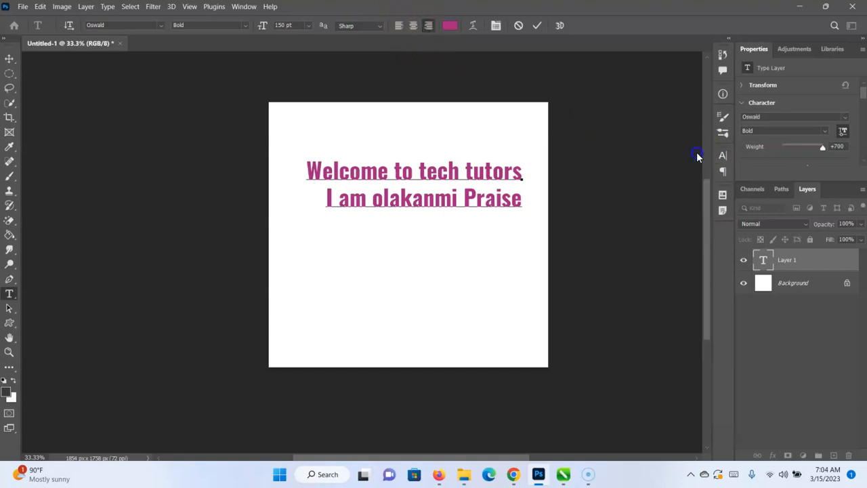
click(536, 27)
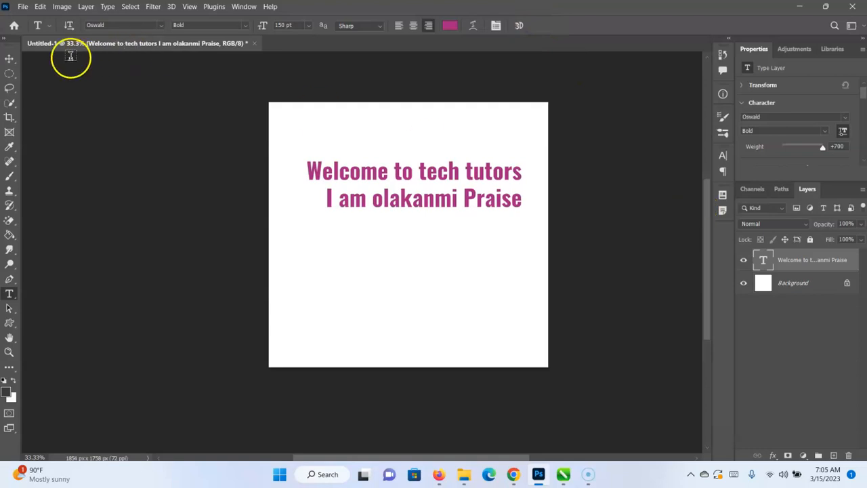
click(11, 60)
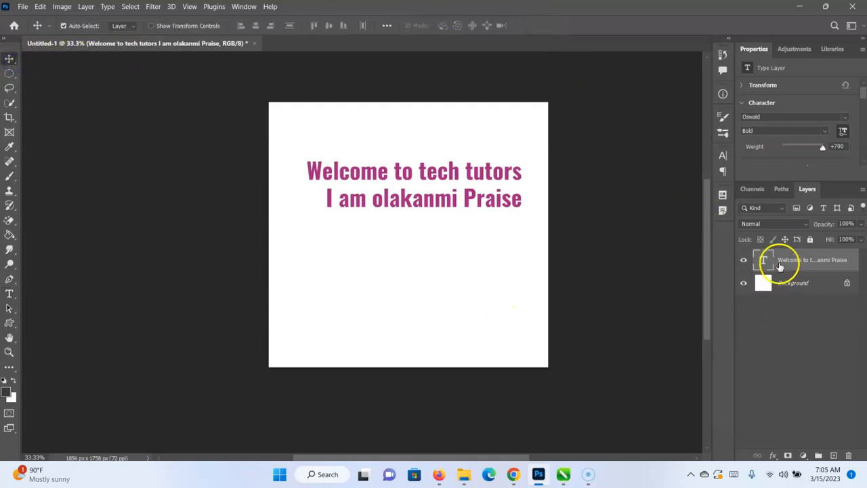
Examine the font, font style and font size choices in the Character settings for the text layer.
click(722, 156)
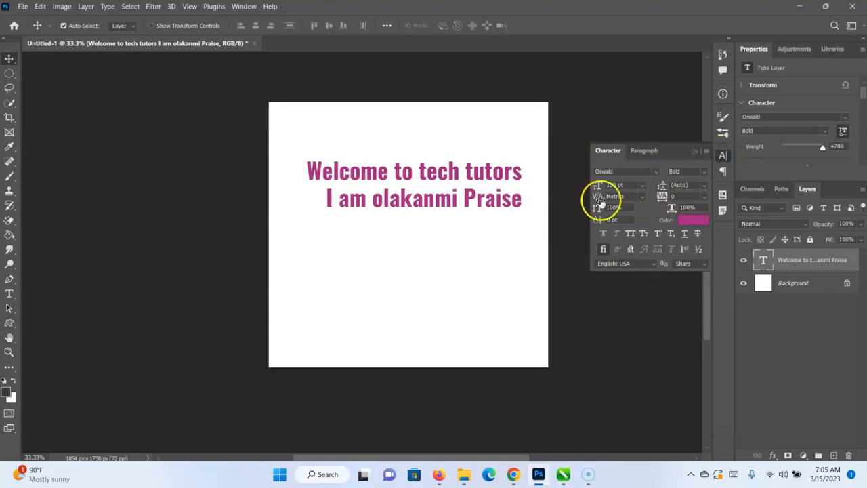
click(655, 172)
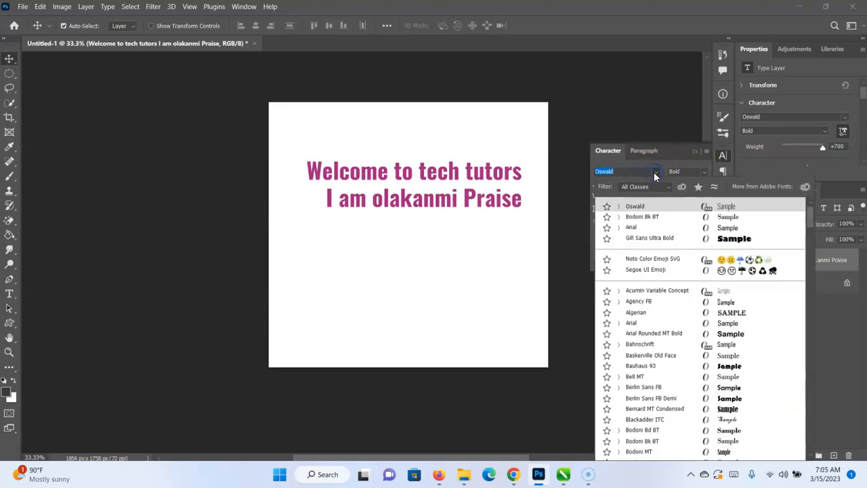
click(654, 172)
click(701, 171)
click(701, 172)
click(643, 185)
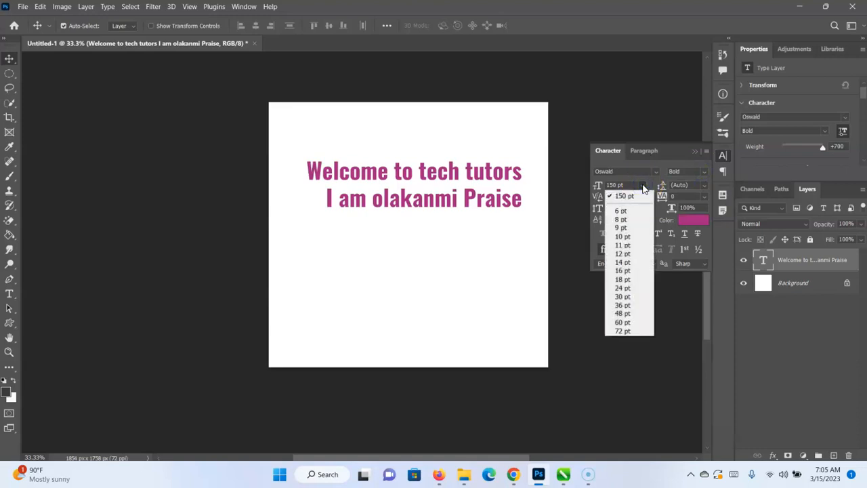
click(643, 188)
click(704, 172)
click(705, 171)
click(642, 185)
click(642, 184)
Try leading values of 60 pt and 72 pt on the two text lines, finishing with 200 pt.
click(703, 184)
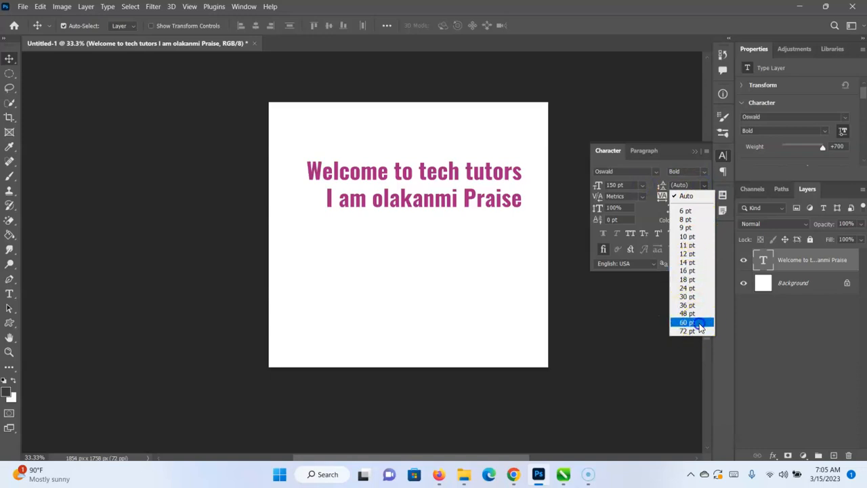
click(702, 324)
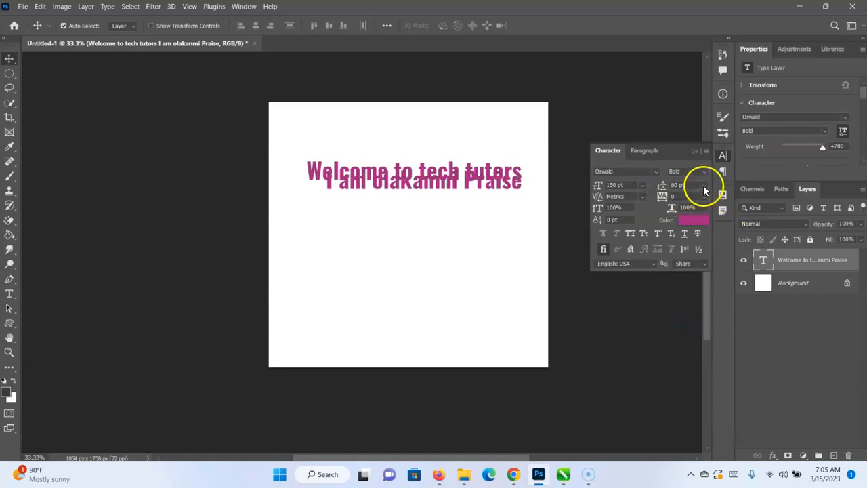
click(703, 185)
click(702, 331)
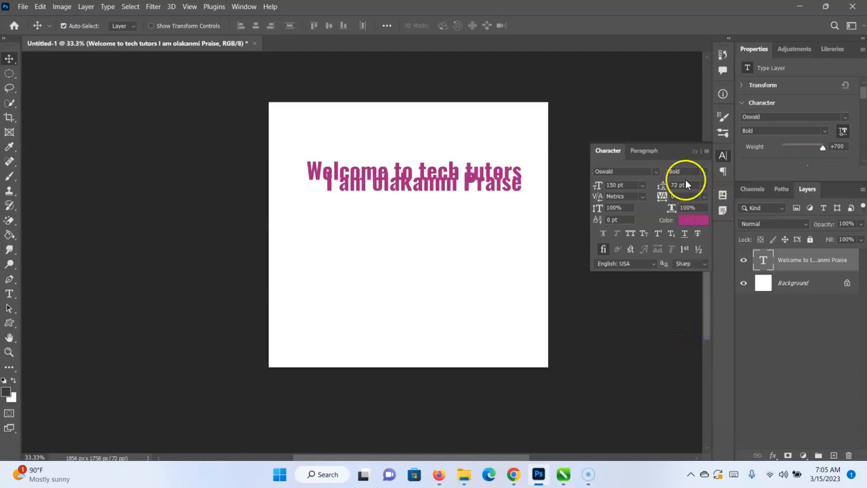
click(678, 184)
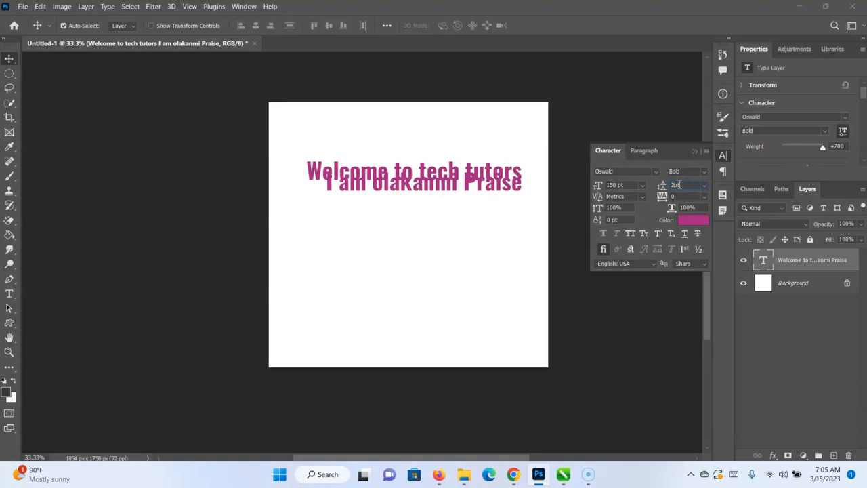
key(Return)
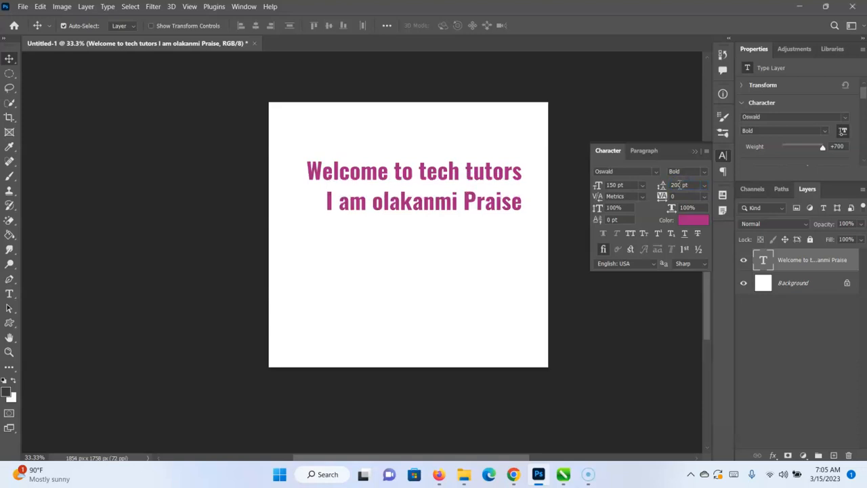
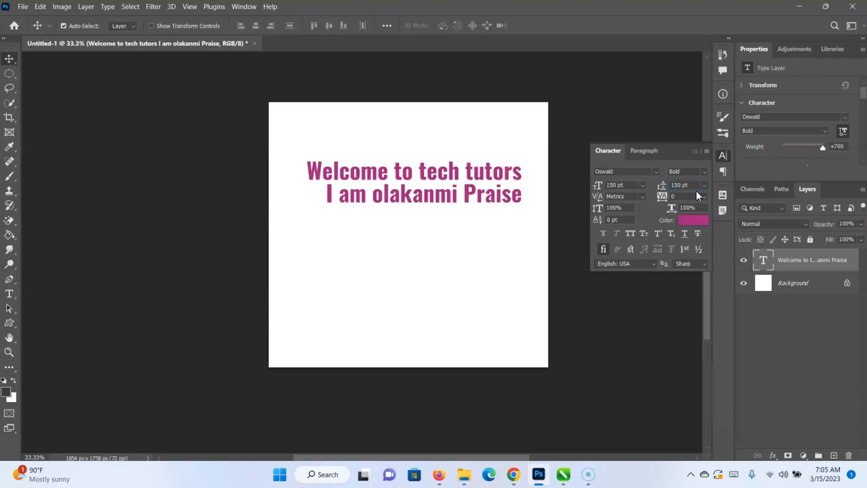
Try a leading of 72 pt on the two text lines, then set it back to 150 pt.
click(704, 185)
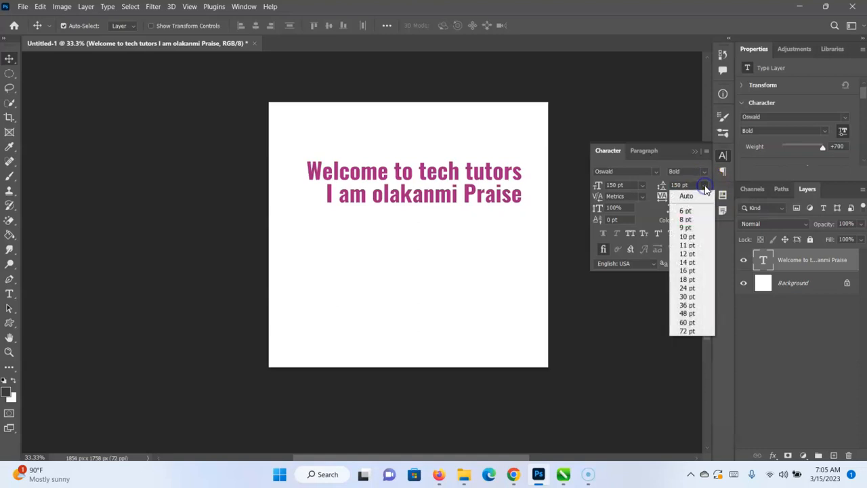
click(691, 331)
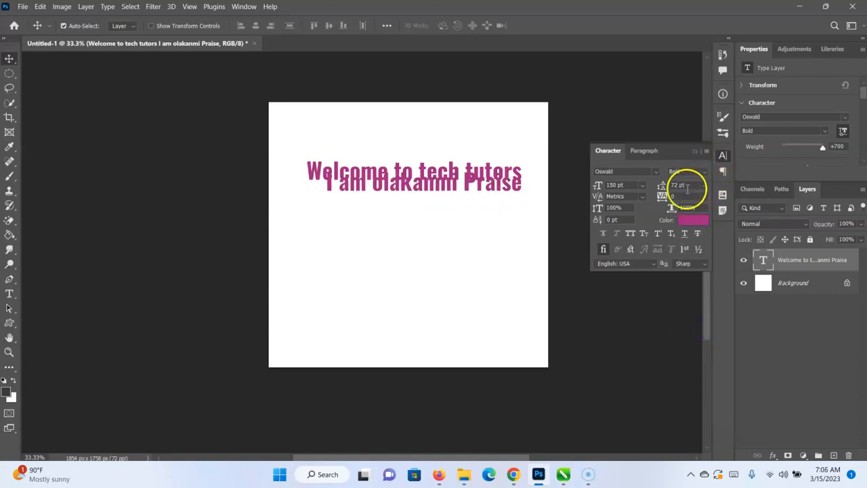
click(678, 184)
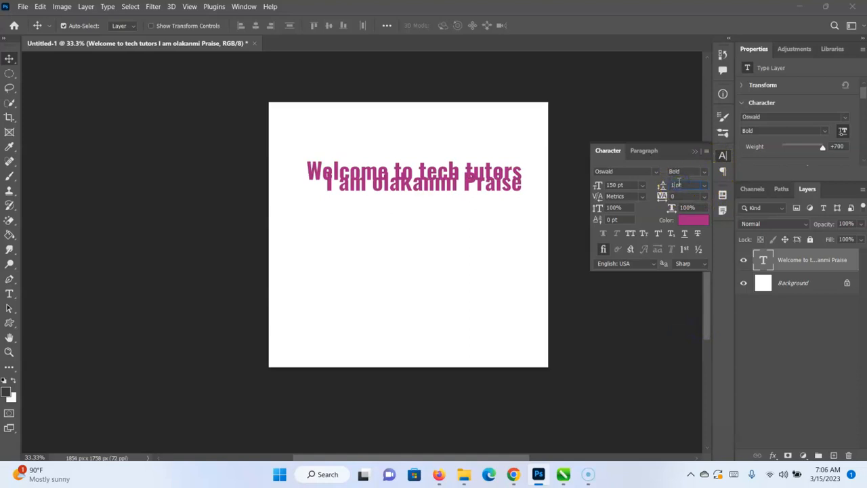
text(150)
key(Return)
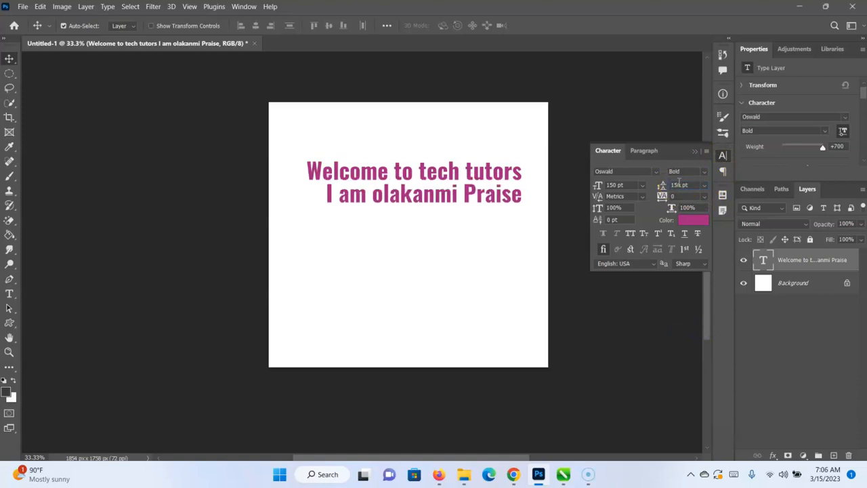
Compare the kerning options 0, Optical and Metrics on the text layer, finishing with Optical.
click(641, 197)
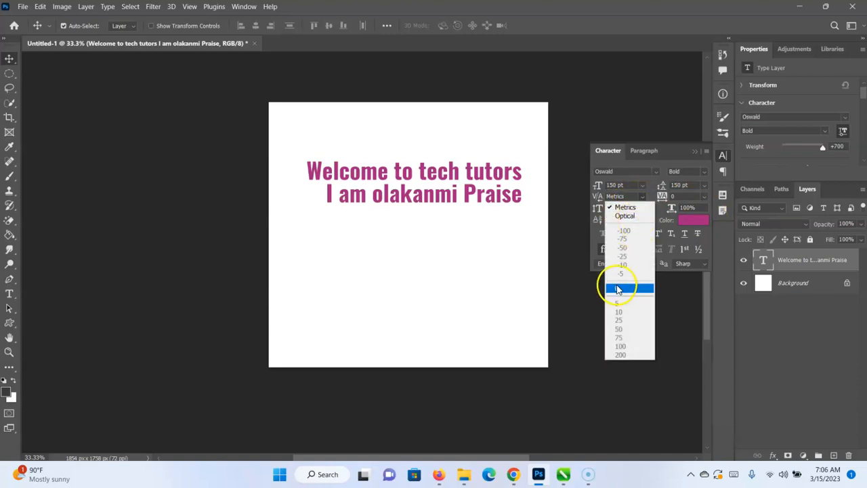
click(617, 289)
click(642, 197)
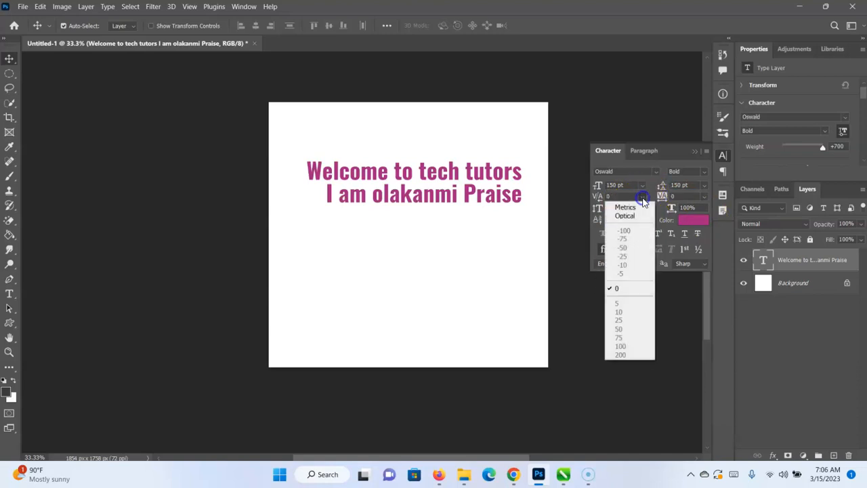
click(624, 215)
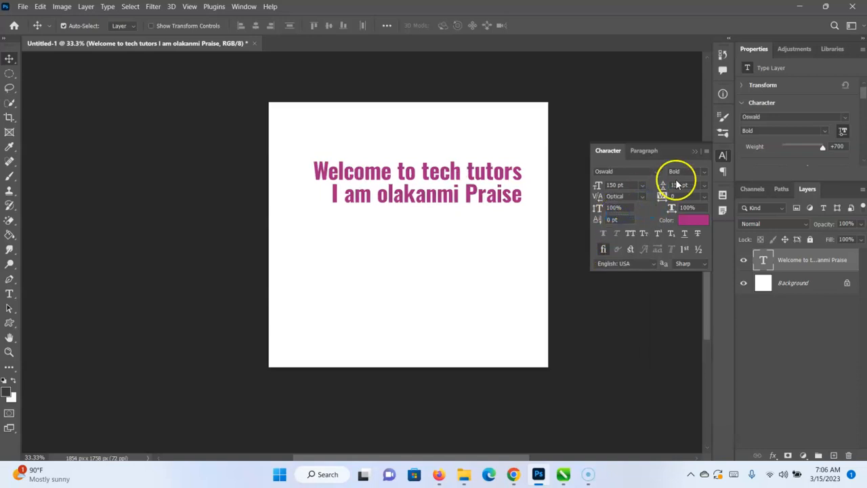
click(644, 197)
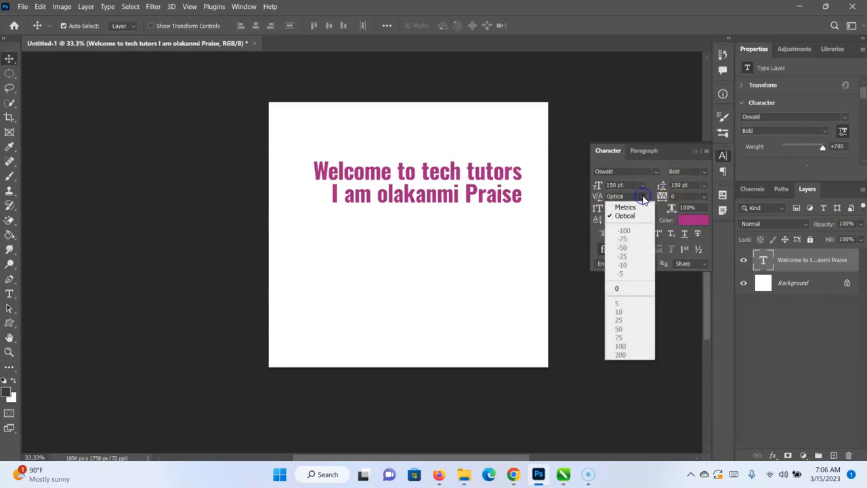
click(629, 205)
click(642, 196)
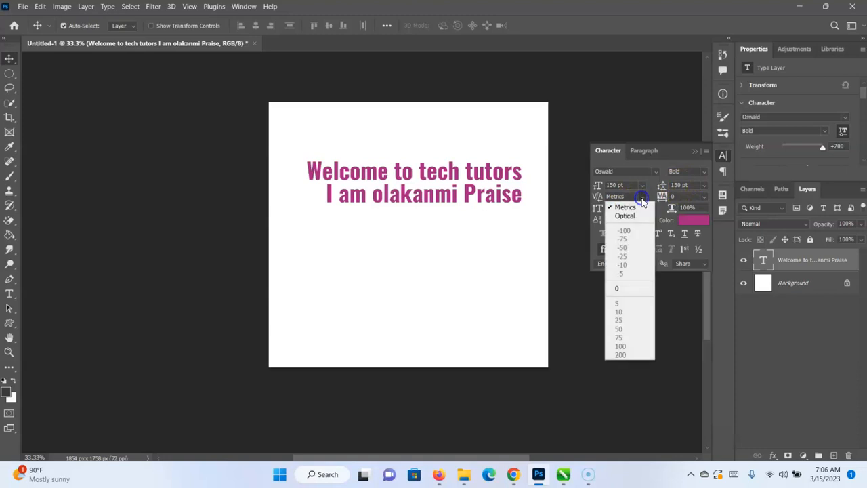
click(620, 217)
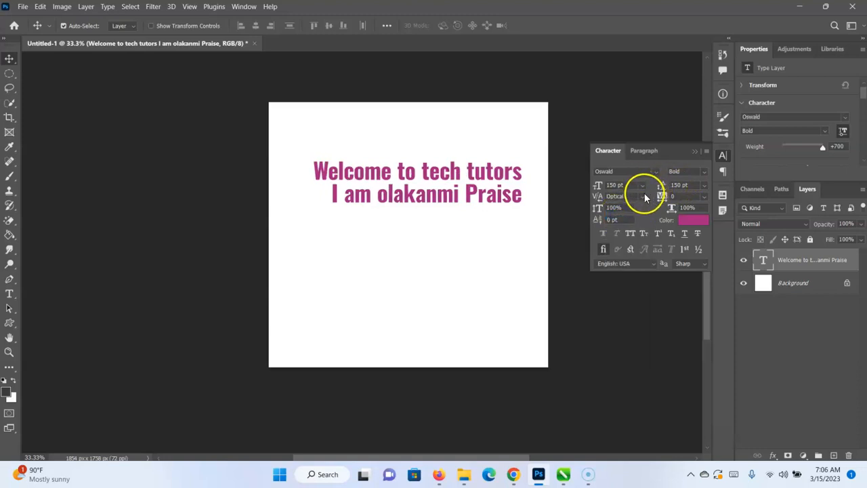
click(640, 196)
click(627, 208)
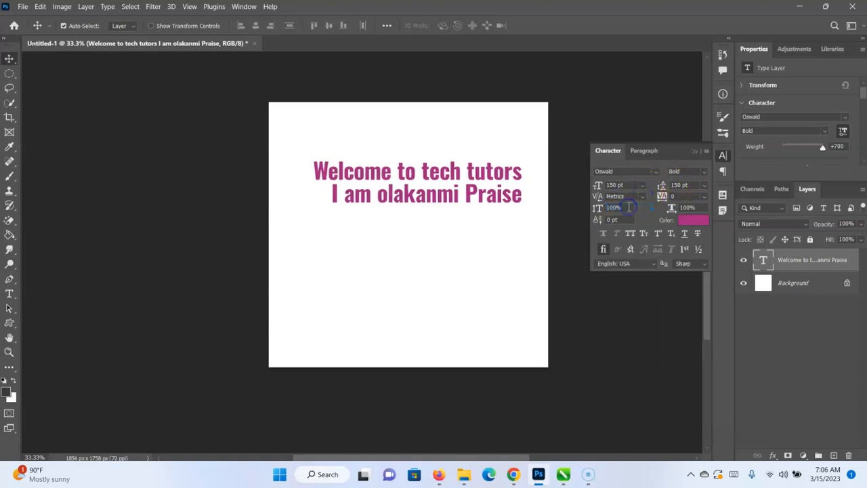
click(642, 193)
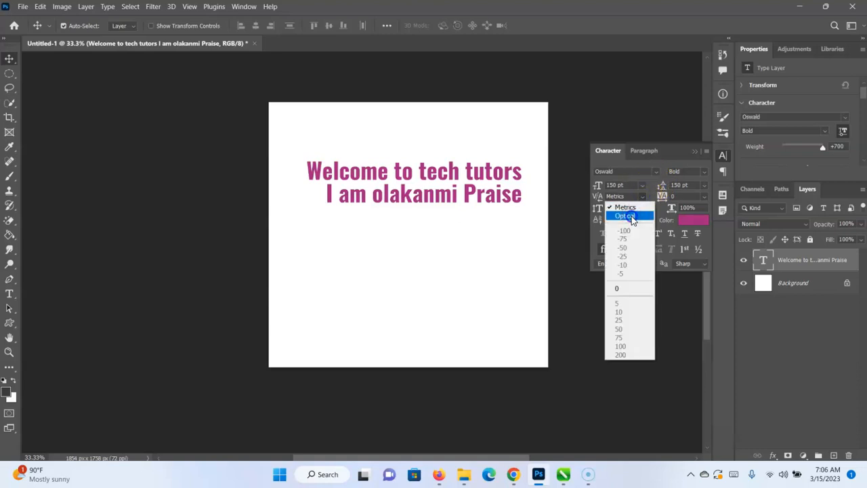
click(631, 217)
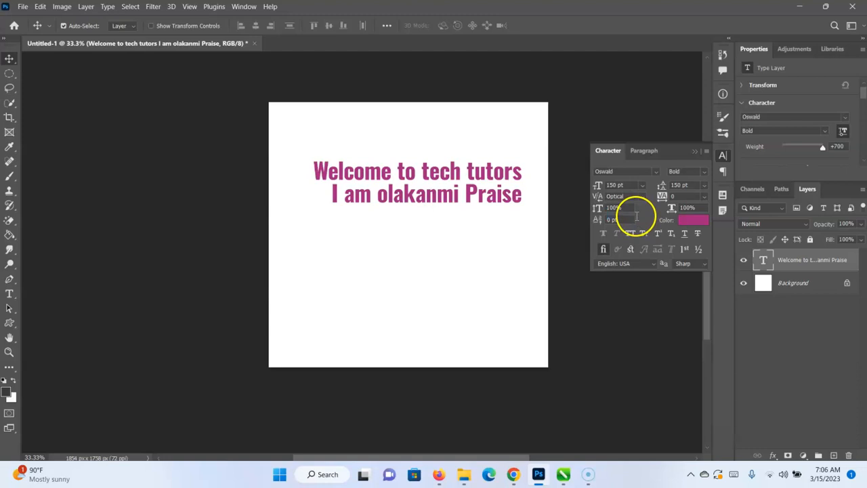
Try tracking values of -100, -75, 50 and 200 on the text layer.
click(704, 196)
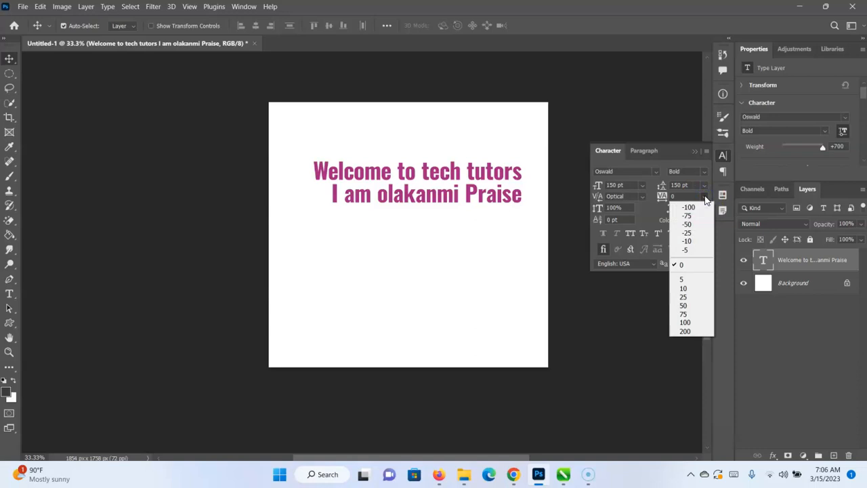
click(689, 206)
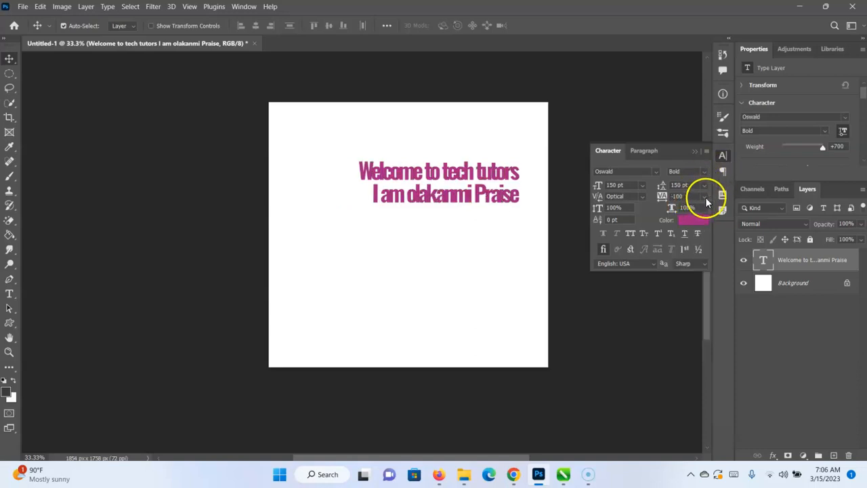
click(704, 197)
click(695, 215)
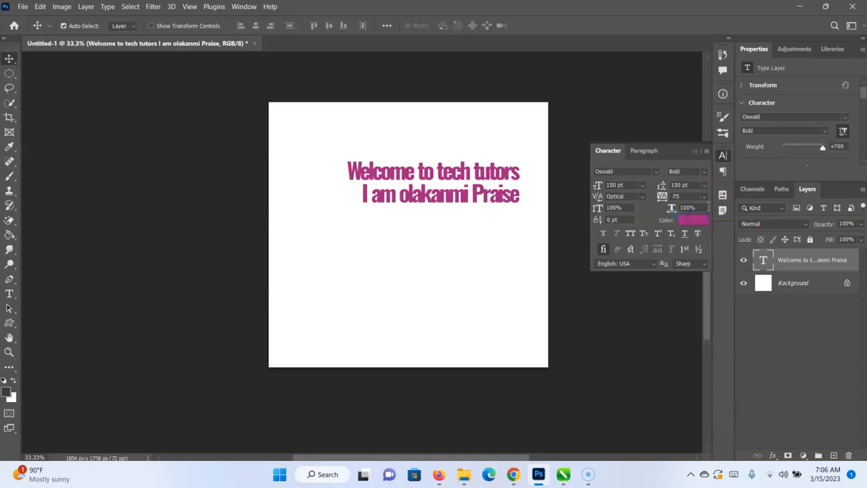
click(705, 197)
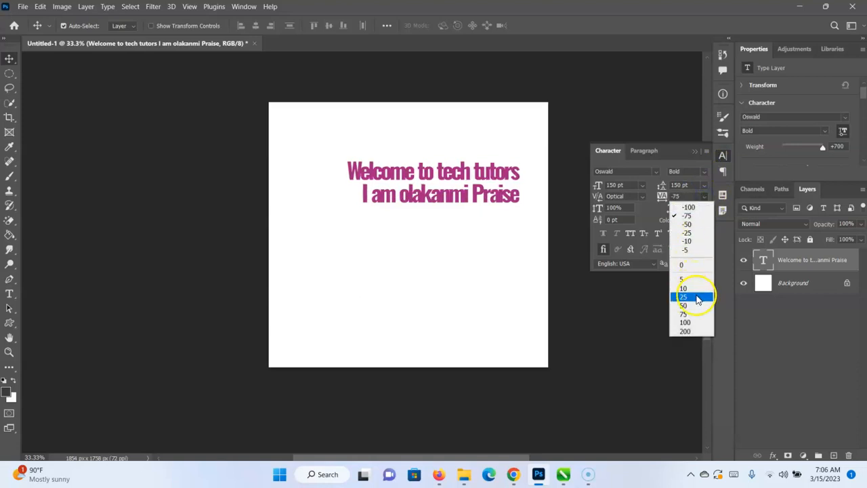
click(698, 306)
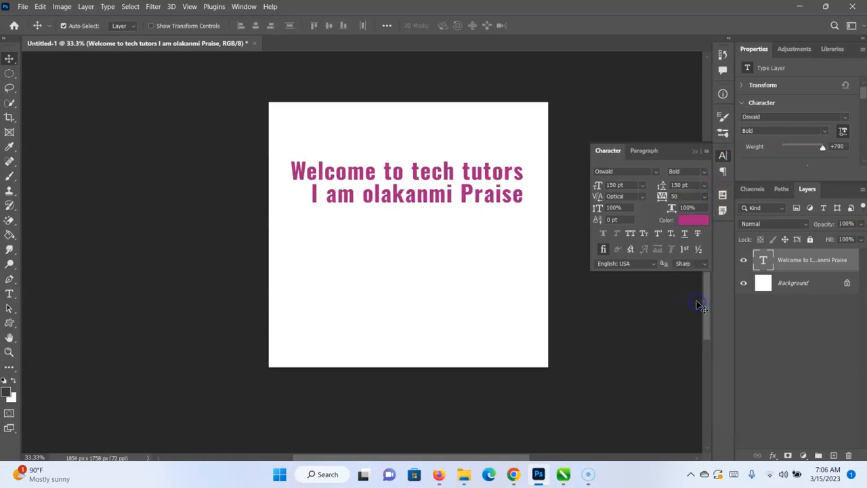
click(704, 196)
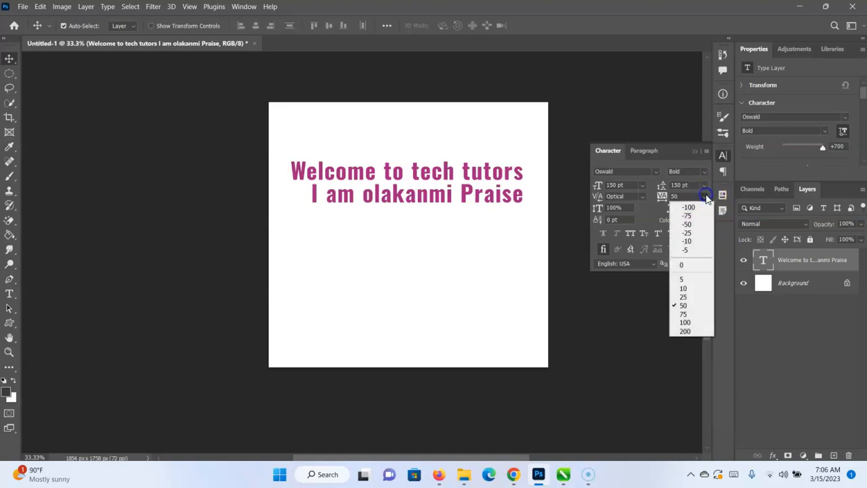
click(684, 331)
click(684, 332)
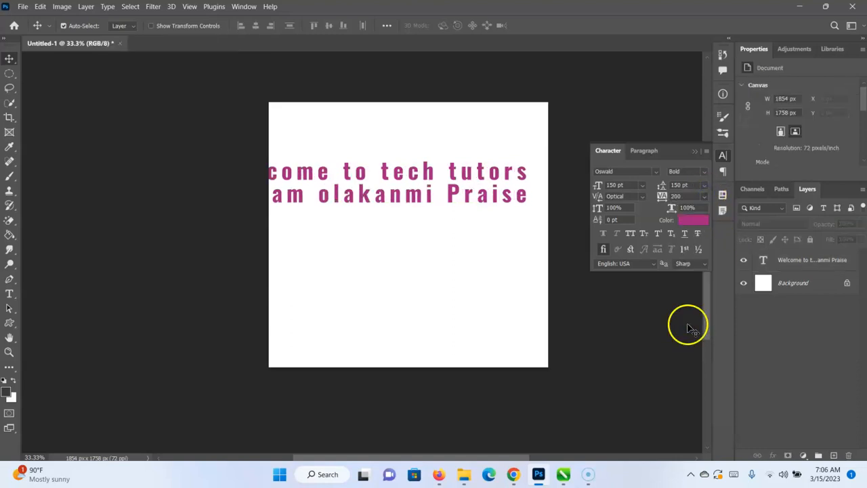
Try lower tracking values, including 0 and -5, with no layer selected.
click(708, 195)
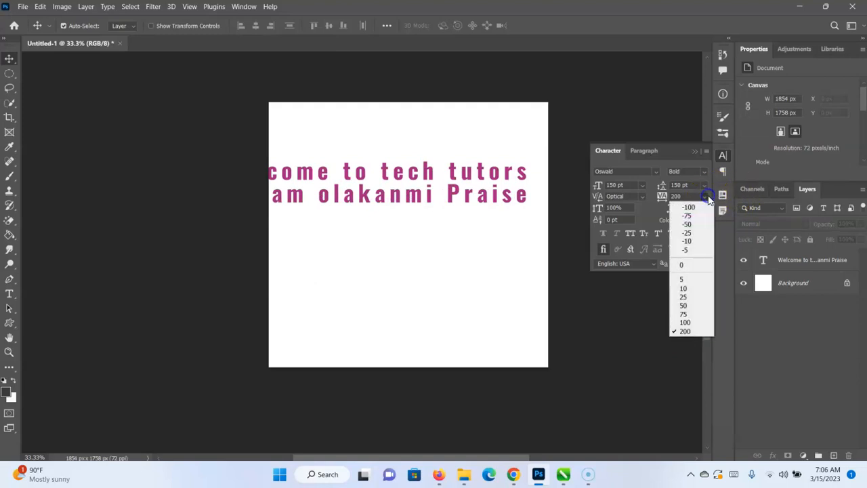
click(692, 265)
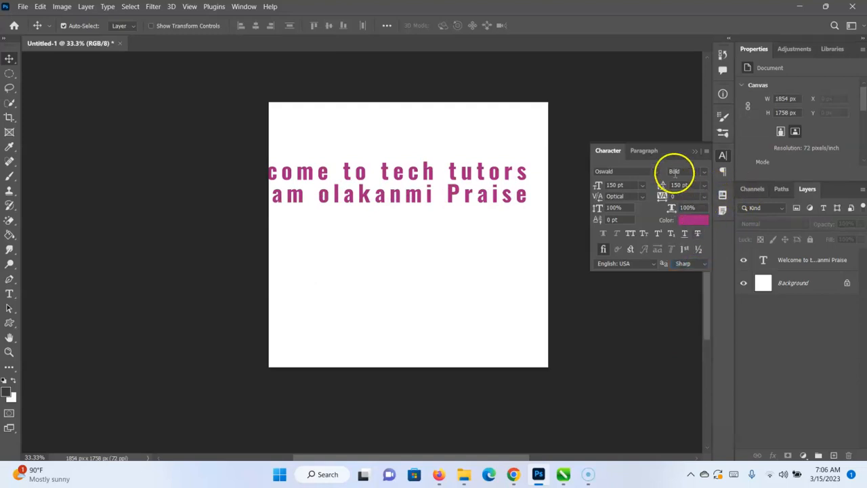
click(706, 196)
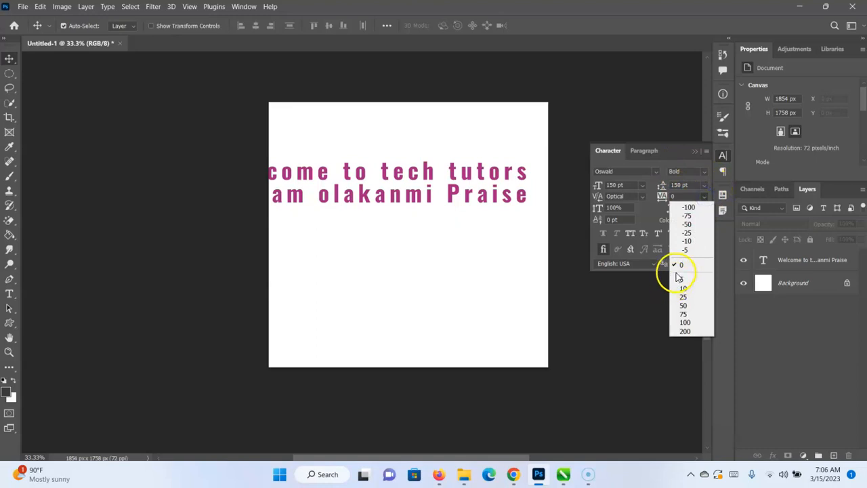
click(691, 250)
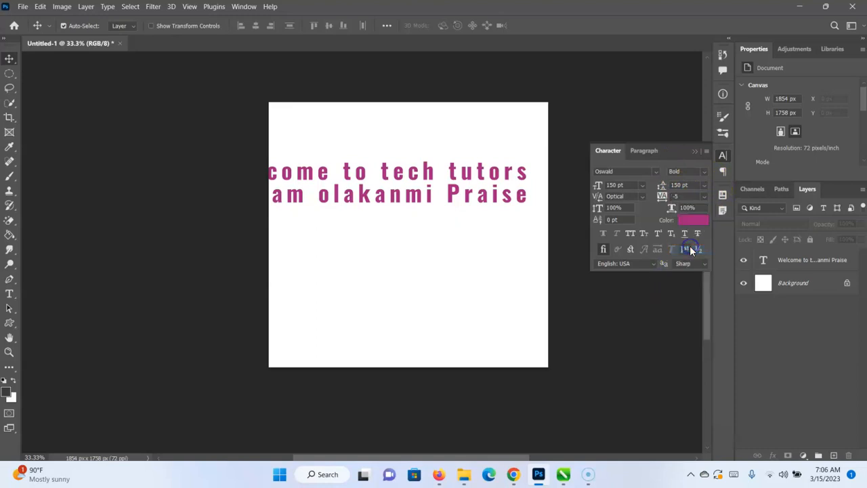
click(705, 196)
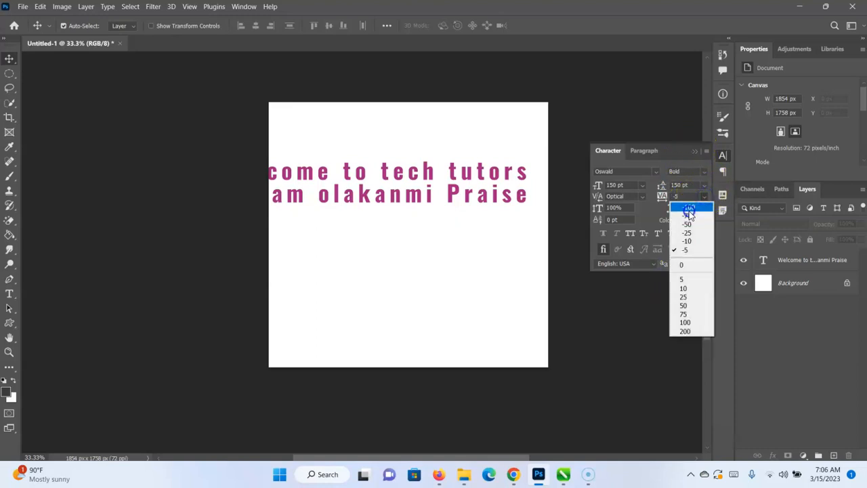
click(689, 214)
Reselect the text layer and set its tracking to -25 in the Character settings.
click(696, 151)
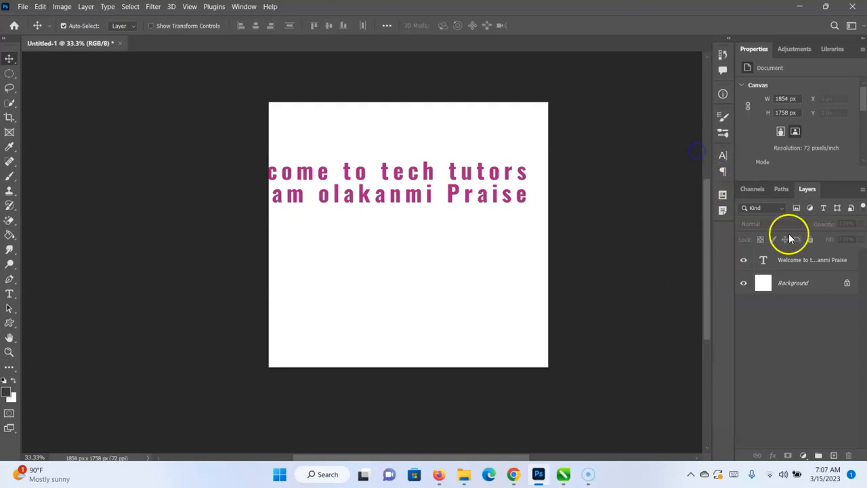
click(797, 263)
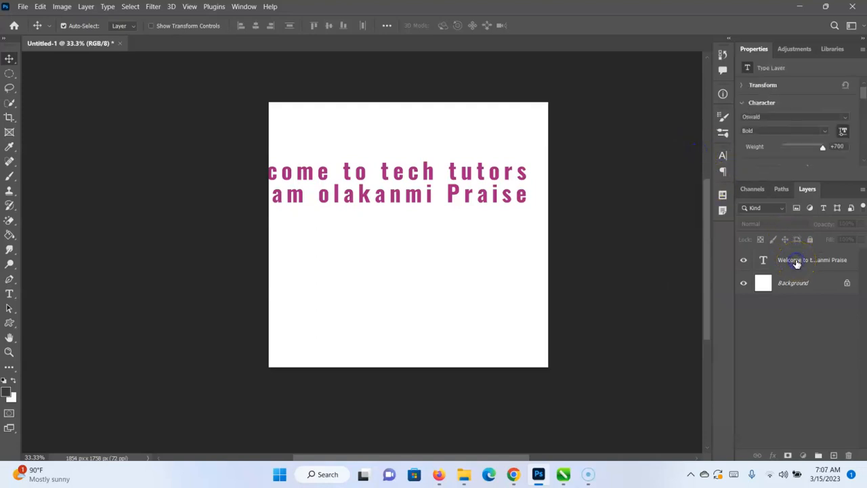
click(723, 155)
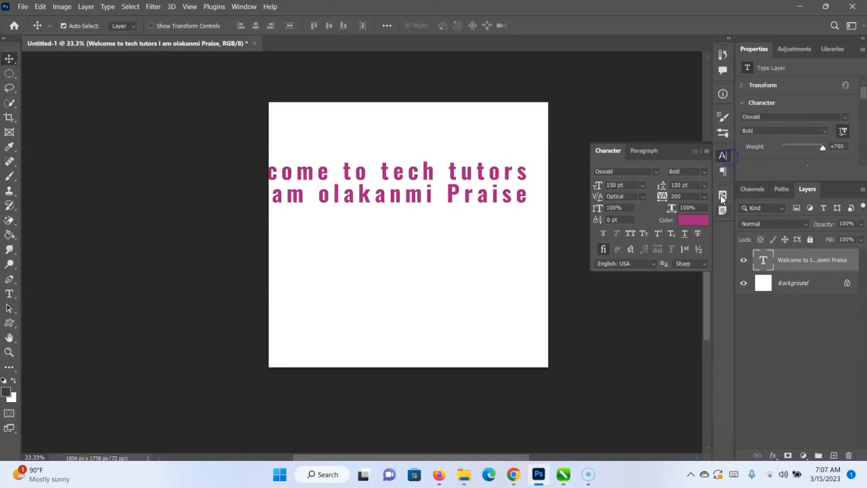
click(707, 198)
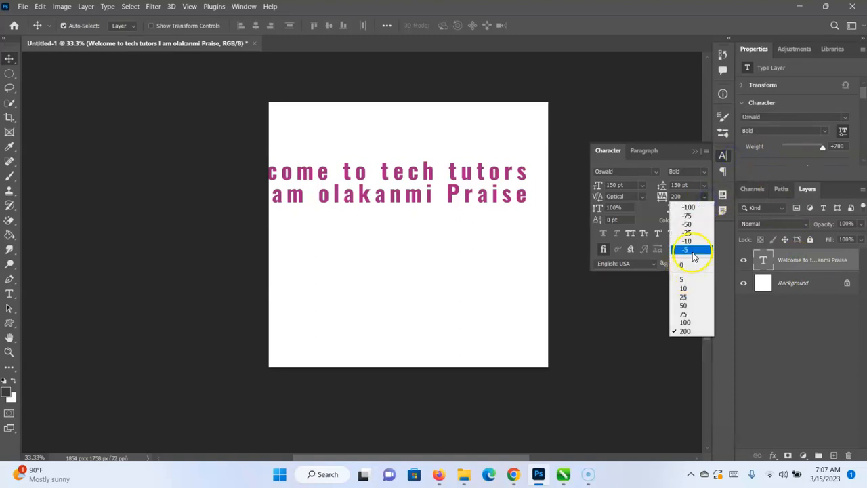
click(690, 233)
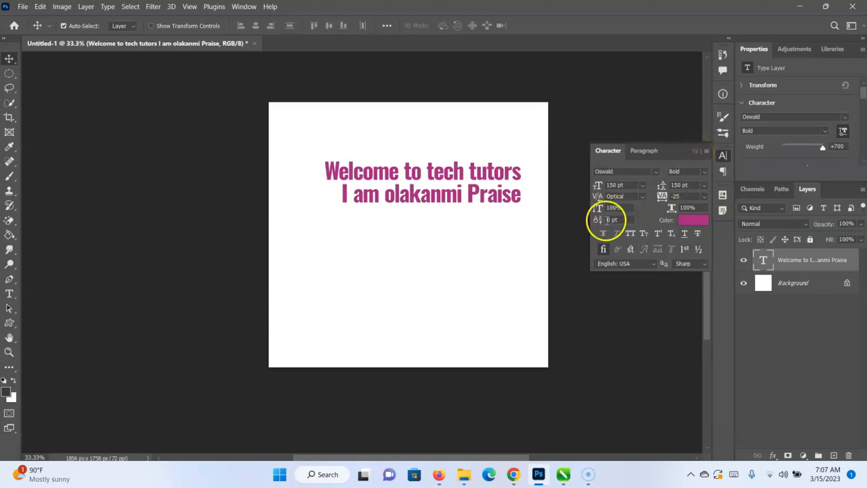
Raise the text's baseline shift to 10 pt and then to 100 pt.
click(610, 219)
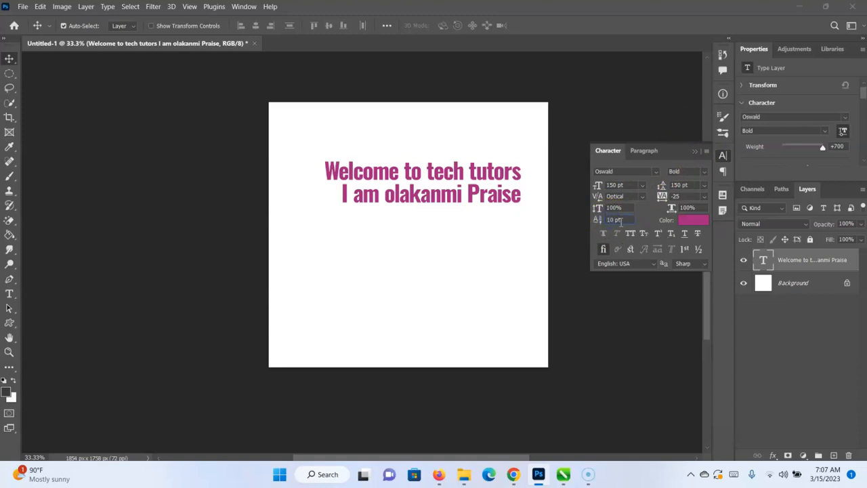
text(10 pt)
key(Return)
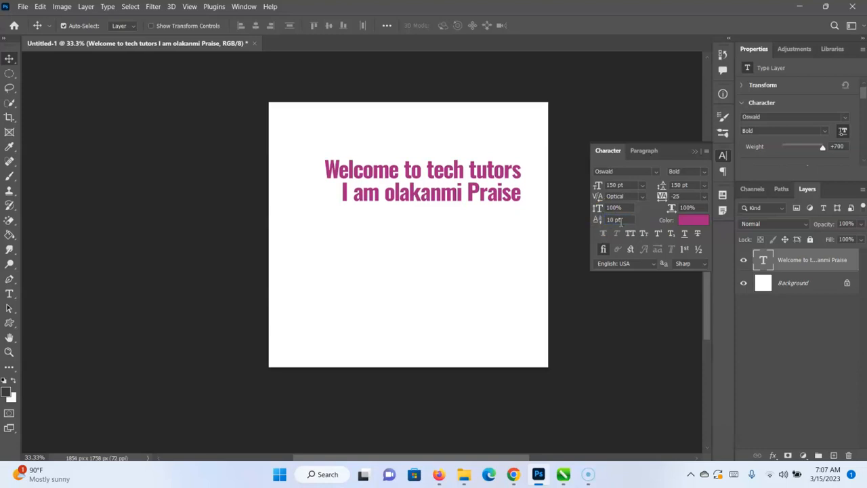
click(613, 220)
key(Return)
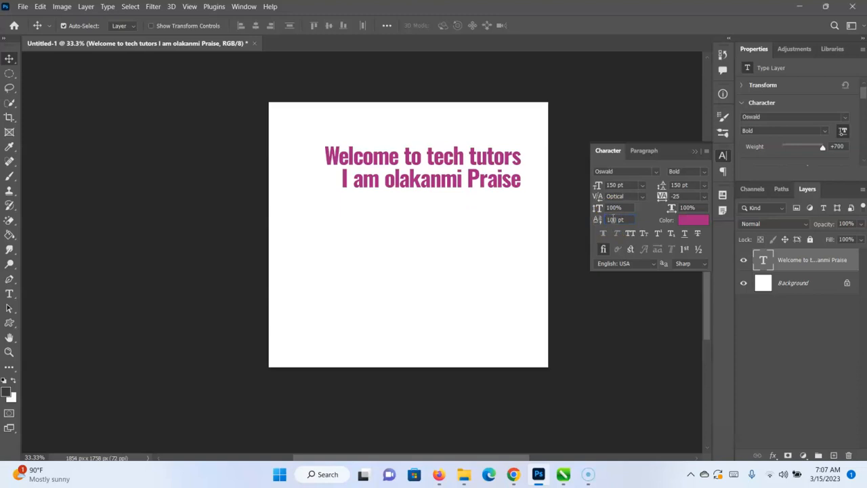
Delete the text layer and collapse the Character settings.
key(BackSpace)
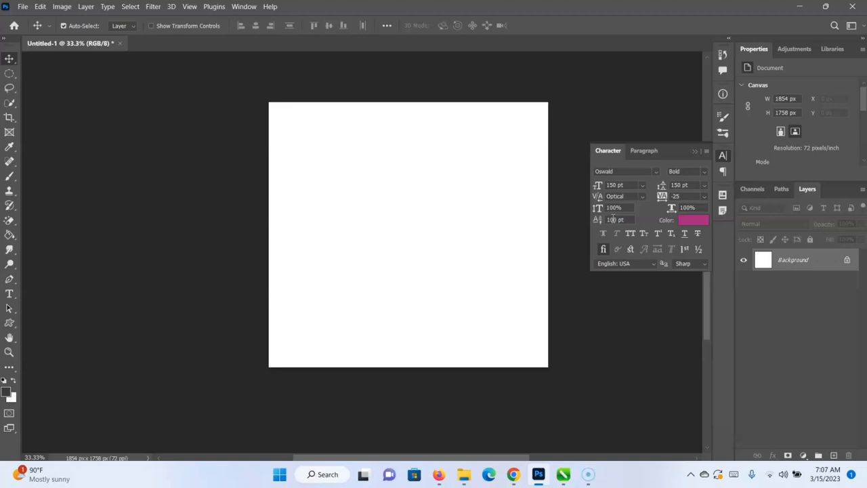
click(695, 152)
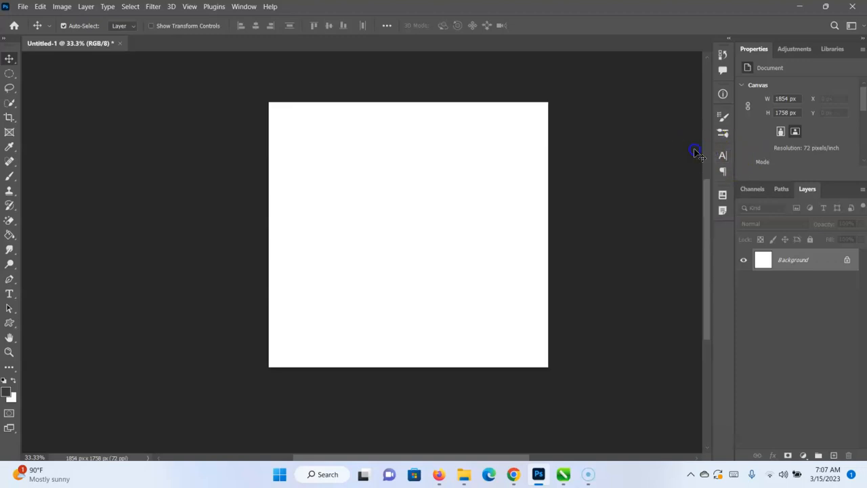
Undo the text layer's deletion and reopen its Character settings.
key(ctrl+z)
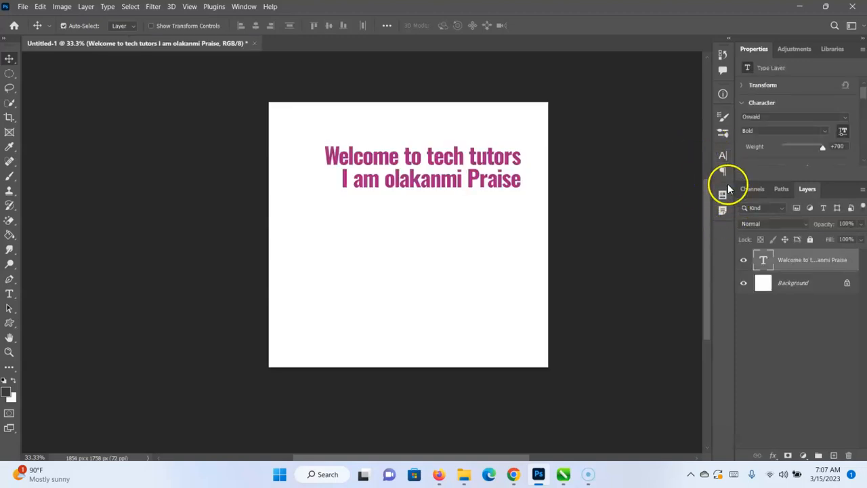
click(722, 156)
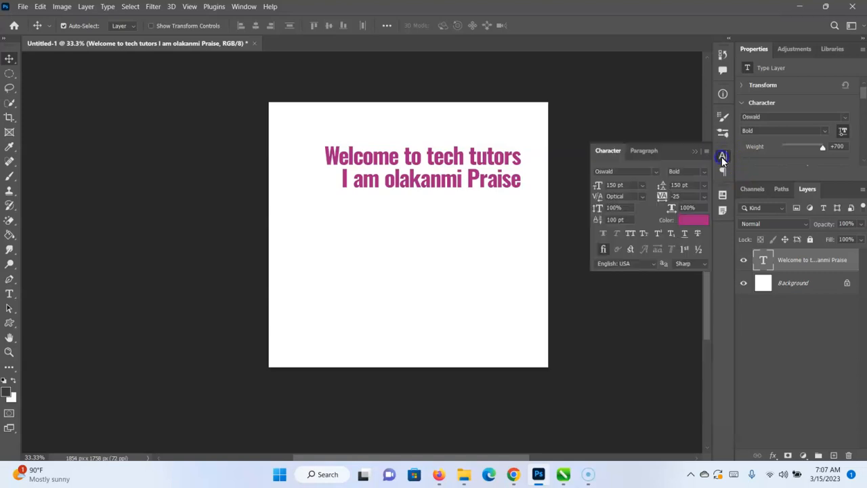
Try All Caps and Small Caps on the heading text, switching each one off again.
click(632, 234)
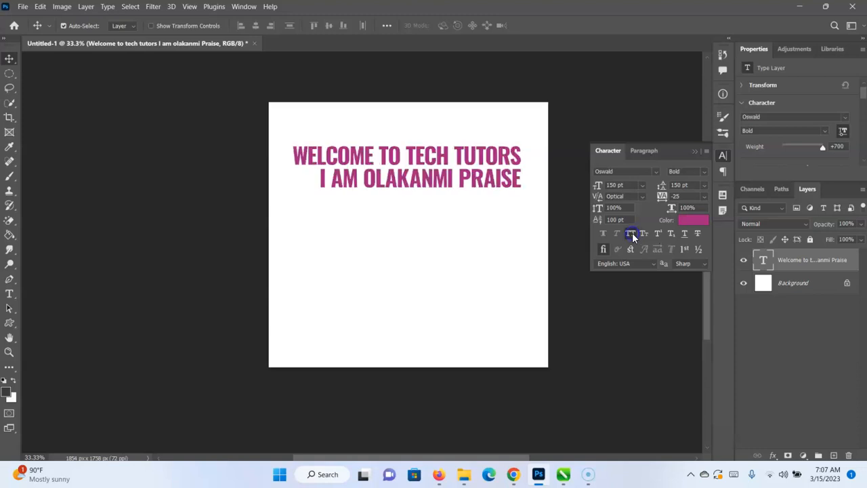
click(631, 234)
click(644, 234)
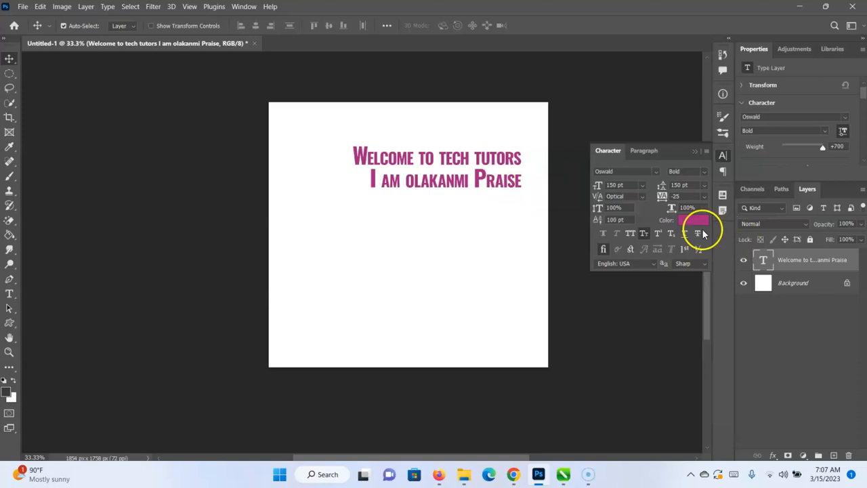
click(644, 232)
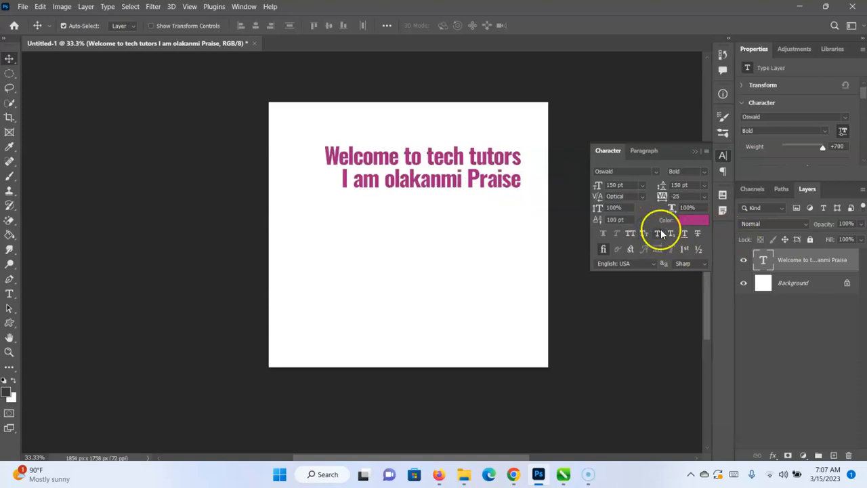
Try Superscript and Subscript on the heading text, restoring the normal style after each.
click(661, 232)
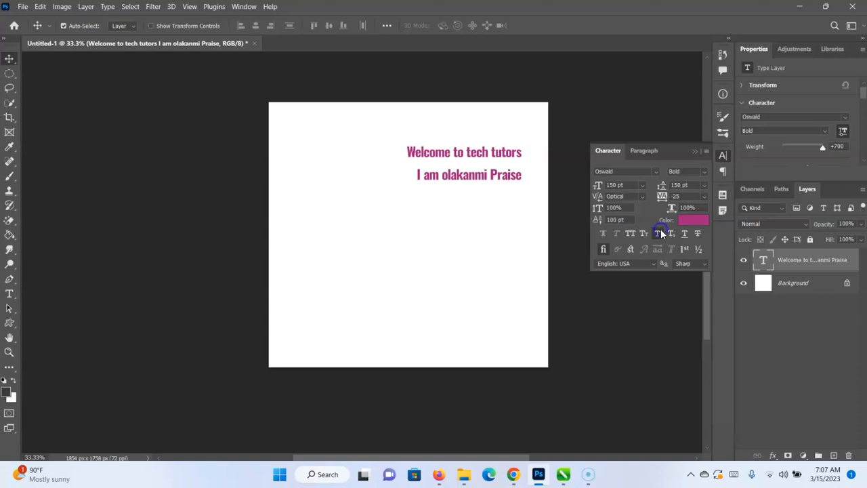
click(660, 232)
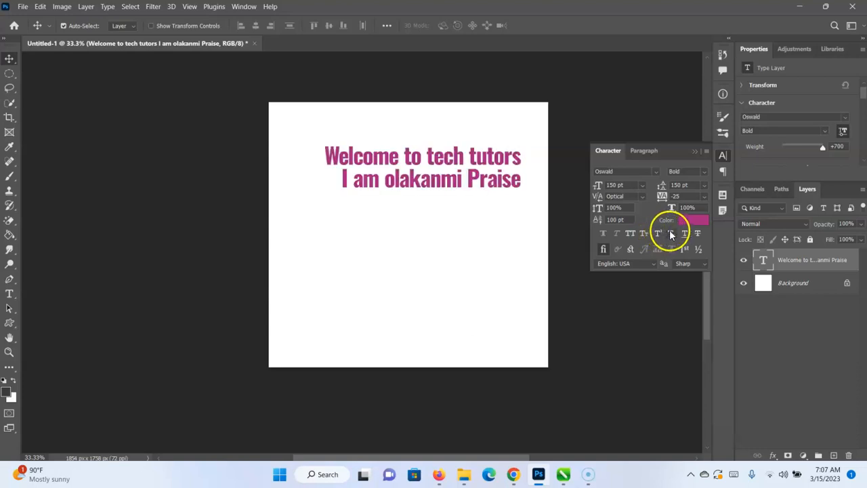
click(670, 233)
click(670, 233)
Try Underline, Strikethrough and Standard Ligatures on the heading text and collapse the Character settings.
click(685, 233)
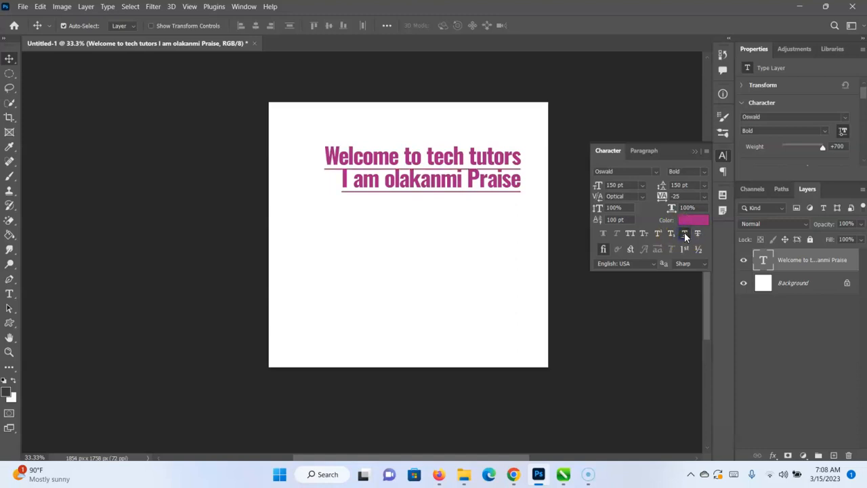
click(685, 233)
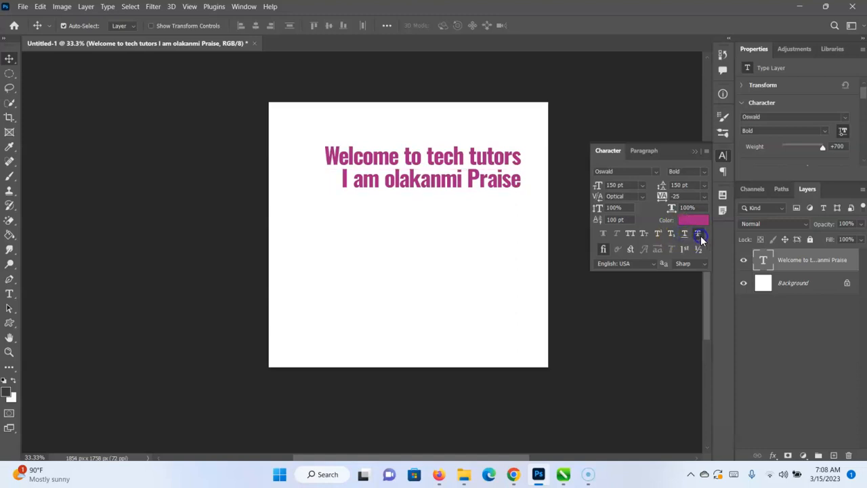
click(700, 234)
click(601, 250)
click(694, 152)
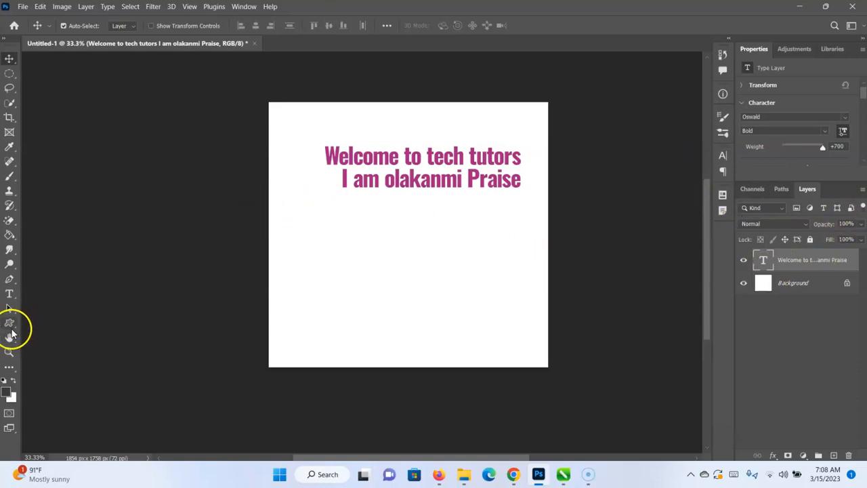
Add a vertical text layer reading "this is tech tutors" on the left part of the canvas.
click(10, 298)
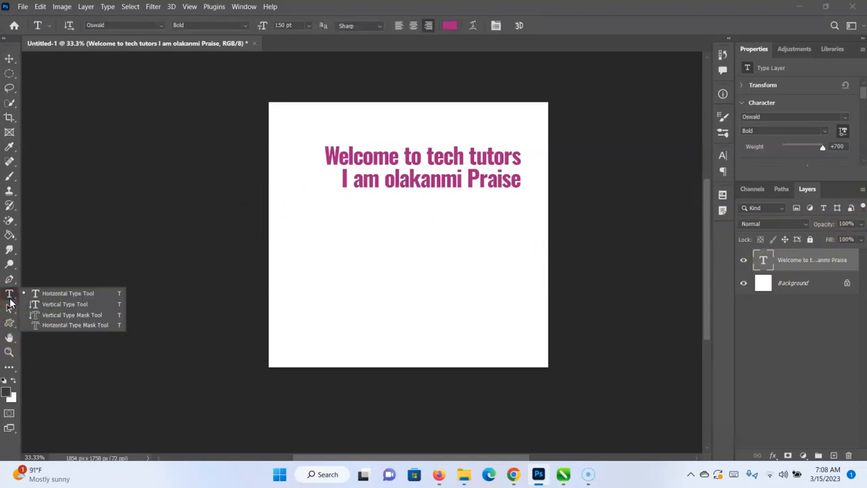
click(64, 304)
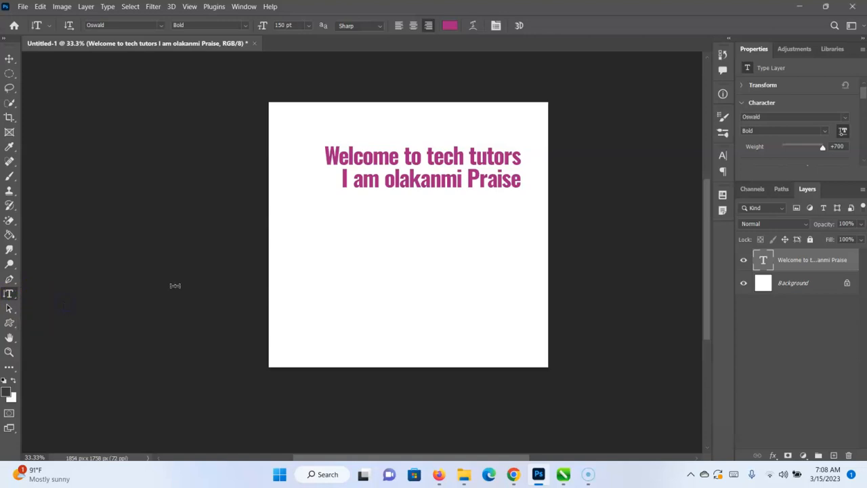
click(310, 251)
drag(361, 290, 359, 384)
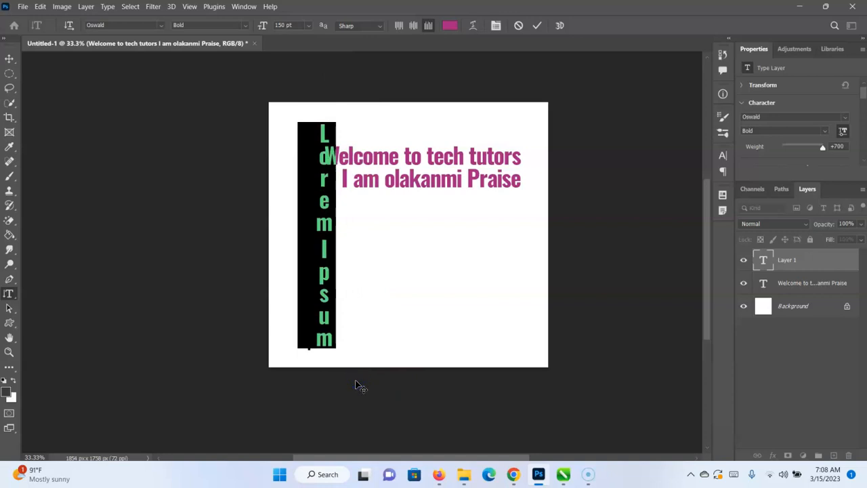
text(this)
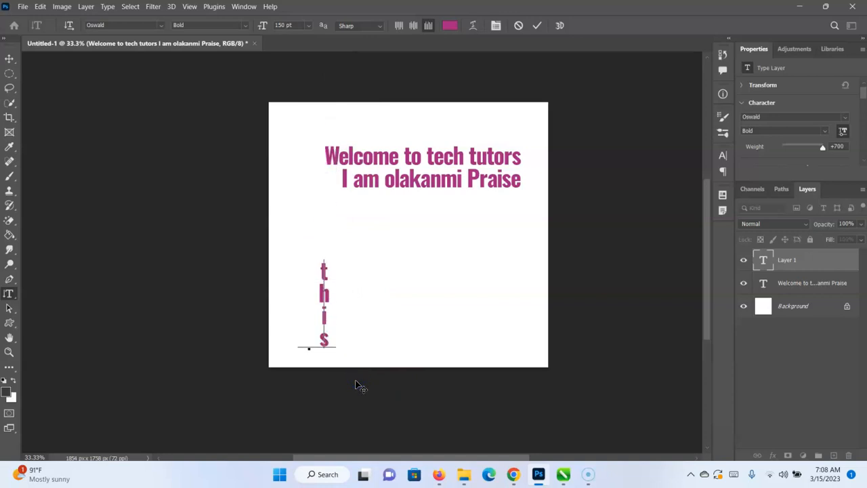
text( is tech tutors)
Move the vertical text so that it starts in the canvas's upper-left corner.
click(357, 376)
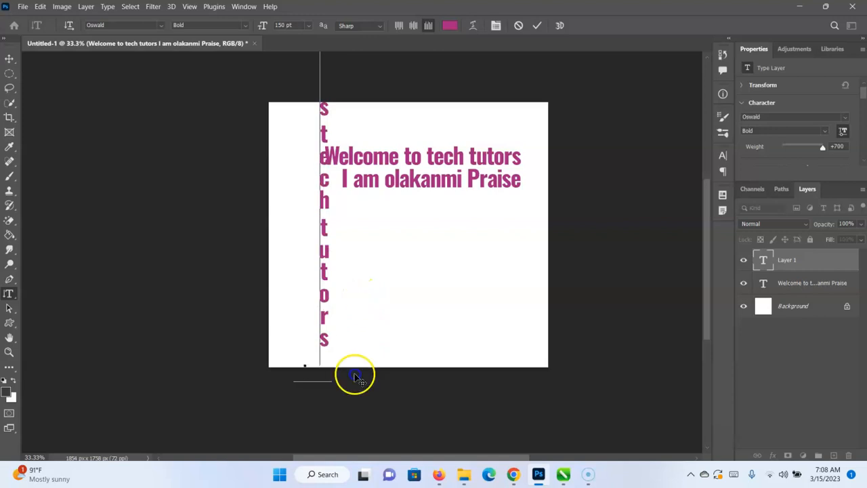
drag(356, 376, 346, 405)
drag(357, 311, 343, 362)
click(400, 342)
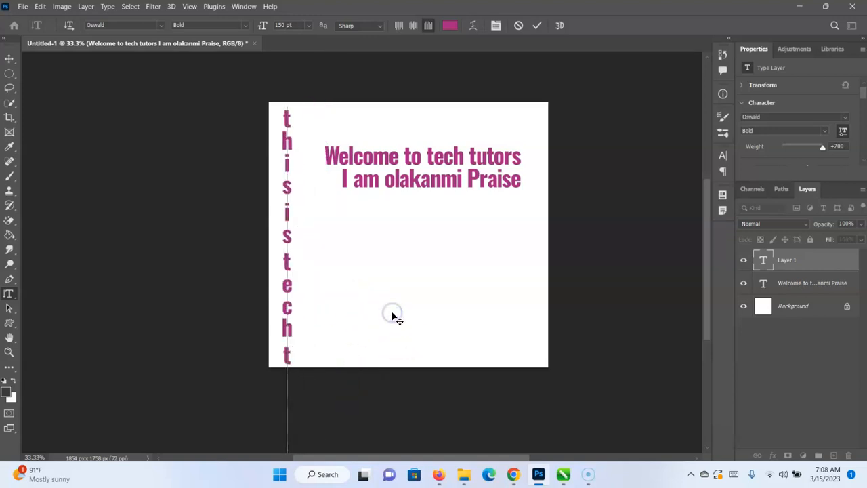
Set the vertical text's size to 72 pt and place it fully inside the canvas beside the heading.
key(ctrl+a)
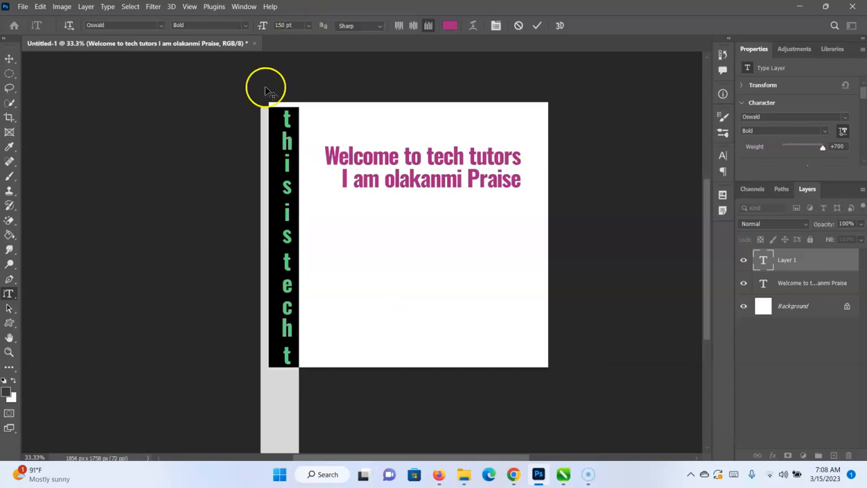
click(310, 26)
click(291, 170)
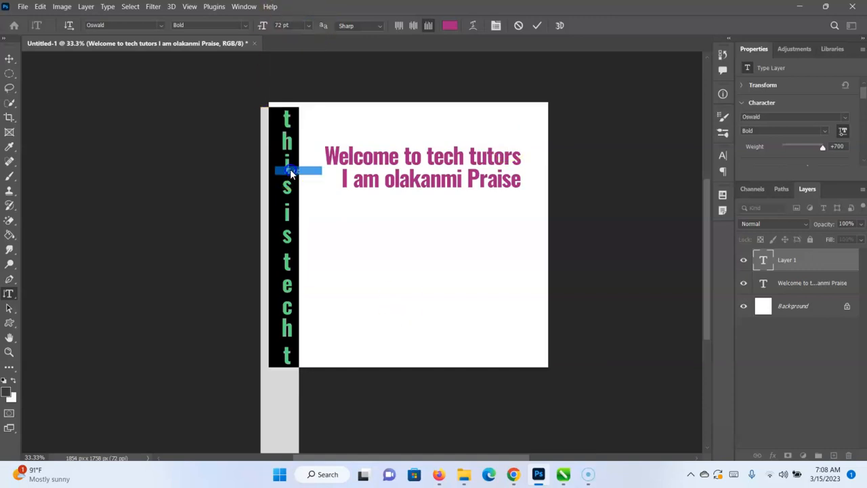
drag(315, 374, 318, 210)
click(537, 25)
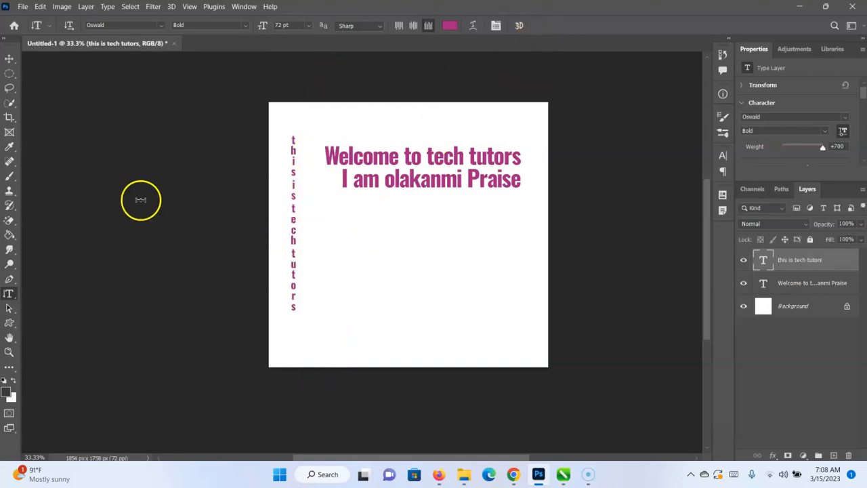
Create a vertical type mask selection from random letters in the canvas's middle and deselect it.
right_click(9, 296)
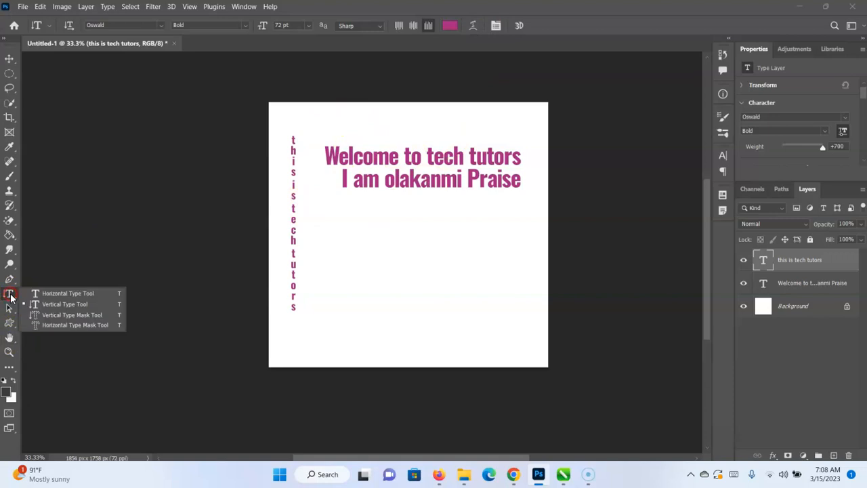
click(82, 314)
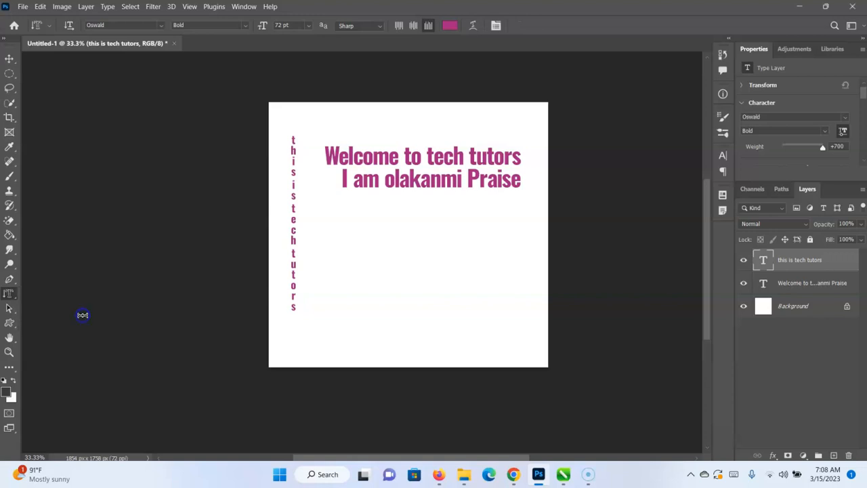
click(397, 264)
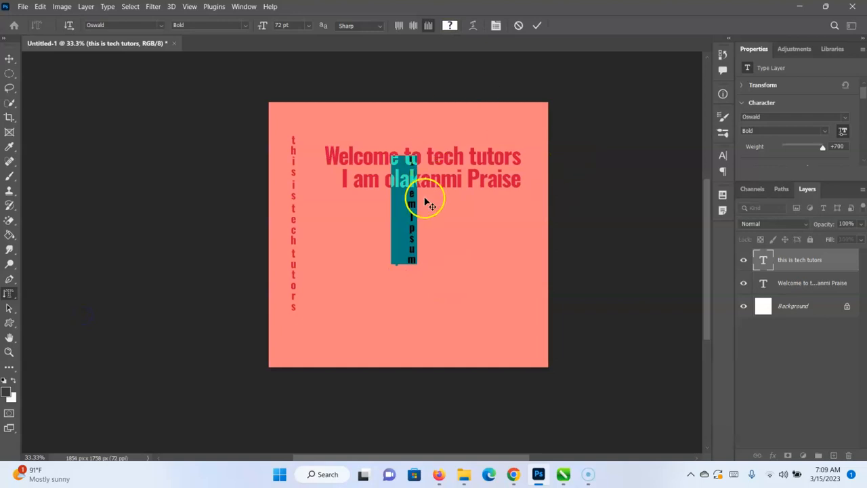
text(ljsjdkfj)
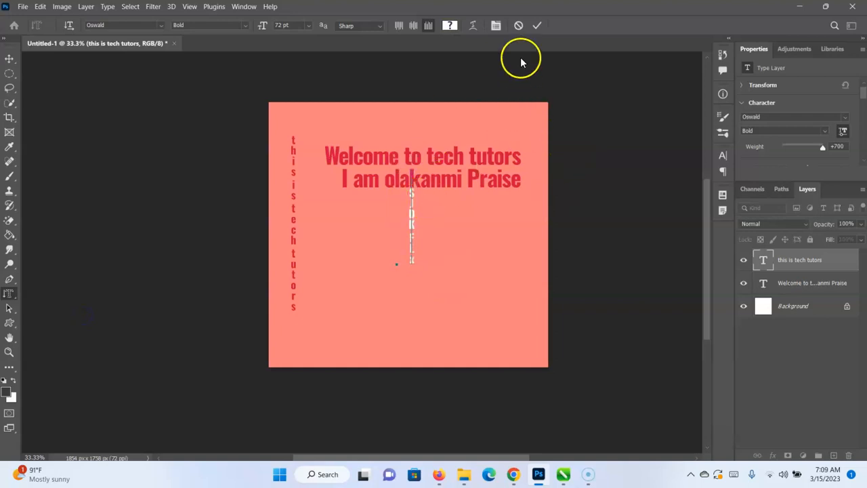
click(536, 25)
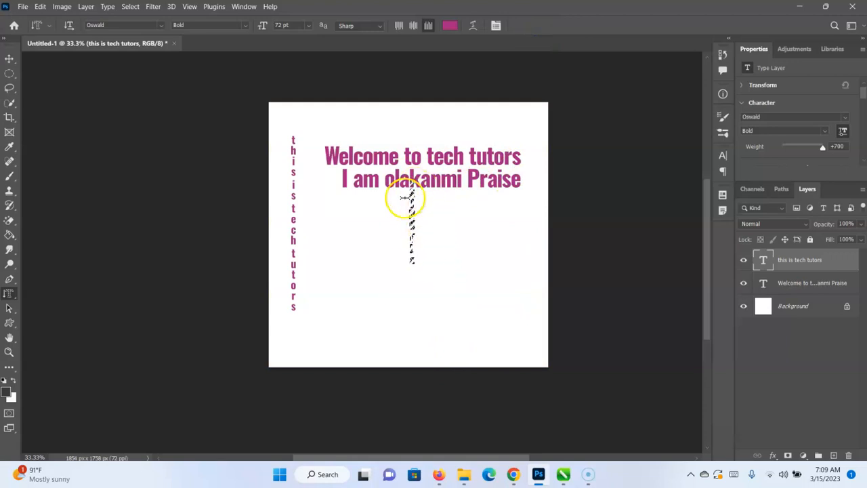
key(ctrl+d)
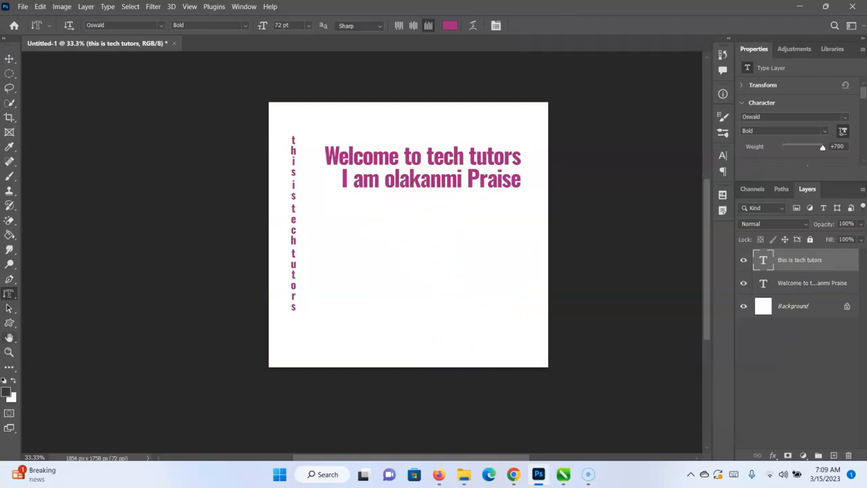
Create a horizontal type mask selection from a sentence stating the presenter's name across the lower canvas, and clear the selection.
right_click(5, 296)
click(54, 326)
click(363, 293)
key(BackSpace)
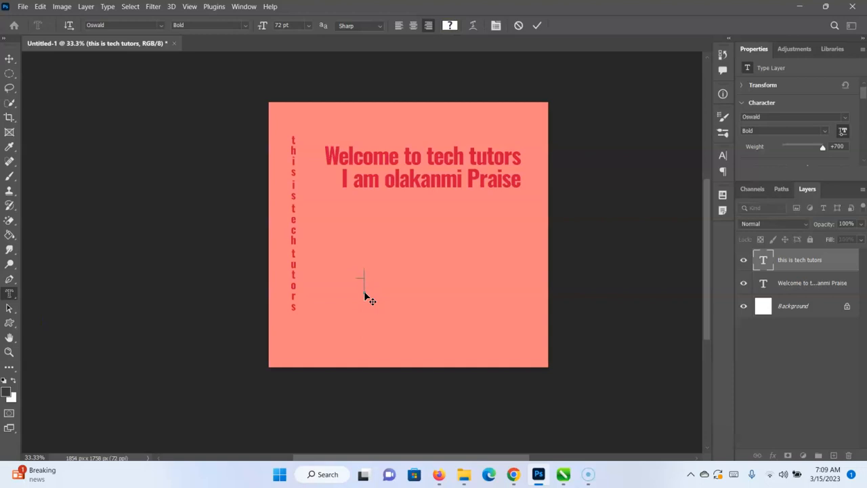
text(my namr is olakani)
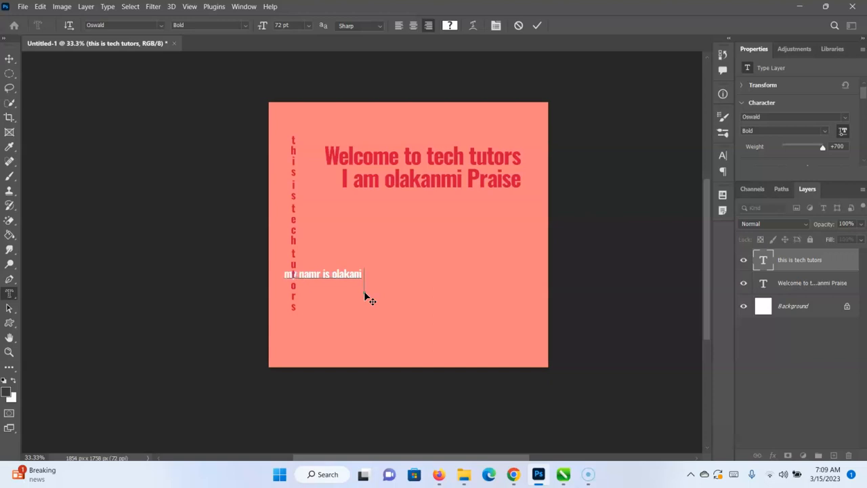
key(BackSpace)
text(mi praise)
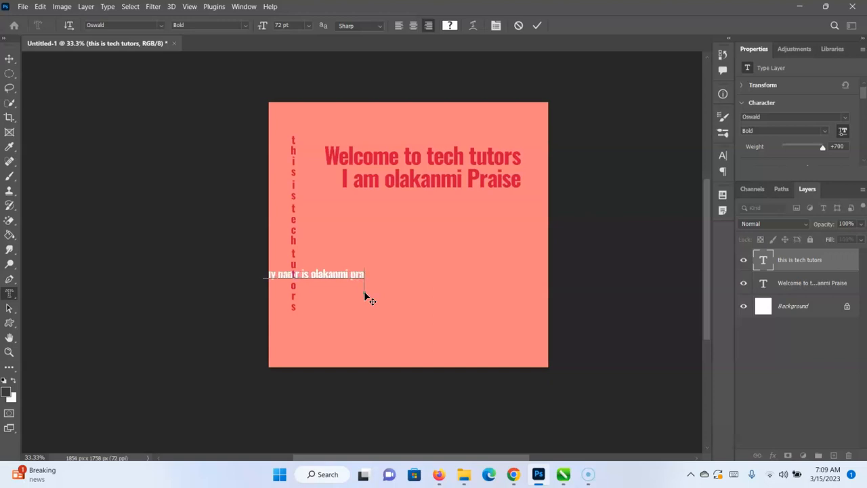
click(537, 25)
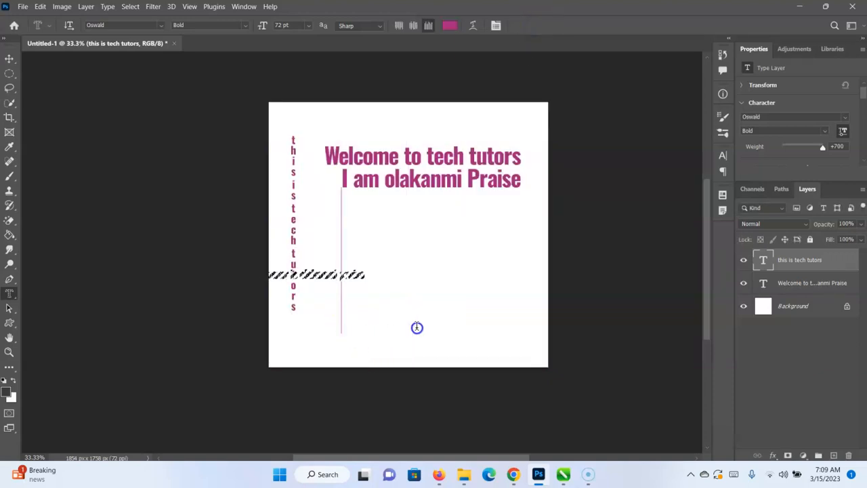
click(415, 329)
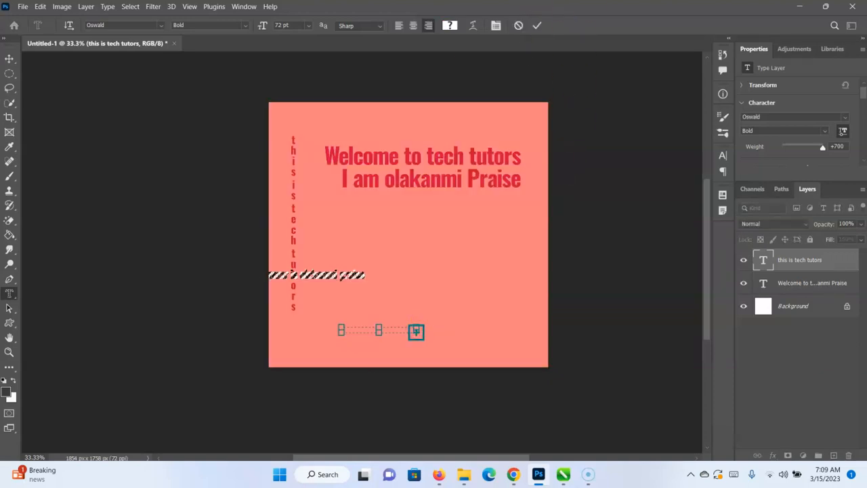
click(536, 25)
click(426, 187)
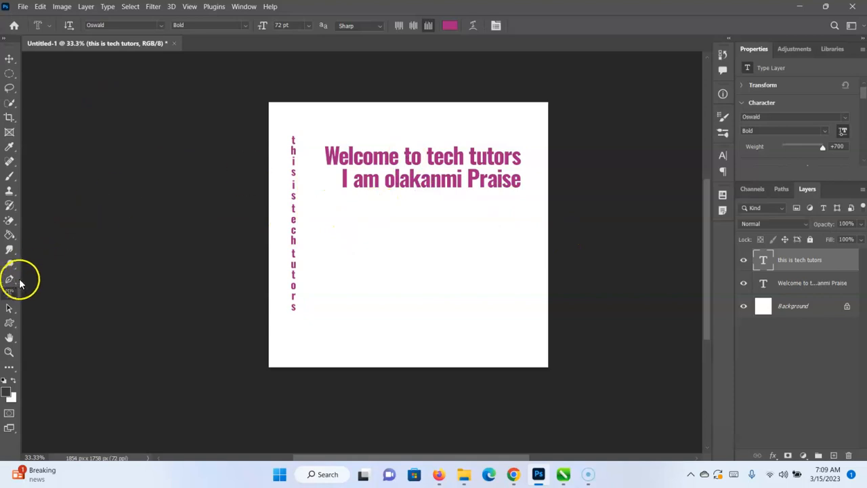
Draw a dark rectangle about 1224 by 839 px below the heading and switch to the Move tool.
right_click(12, 324)
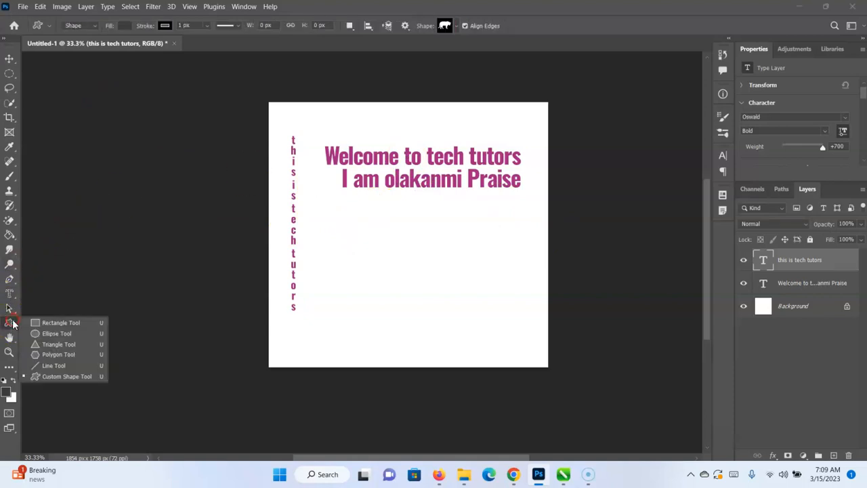
click(48, 322)
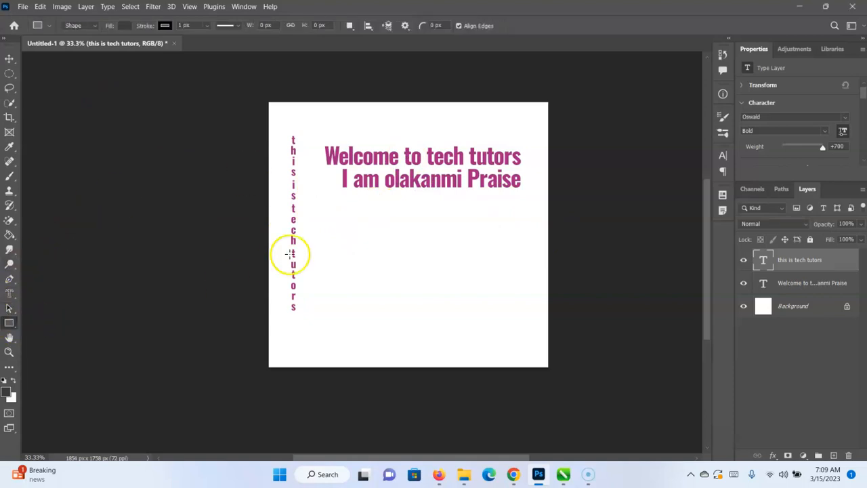
drag(319, 216, 504, 343)
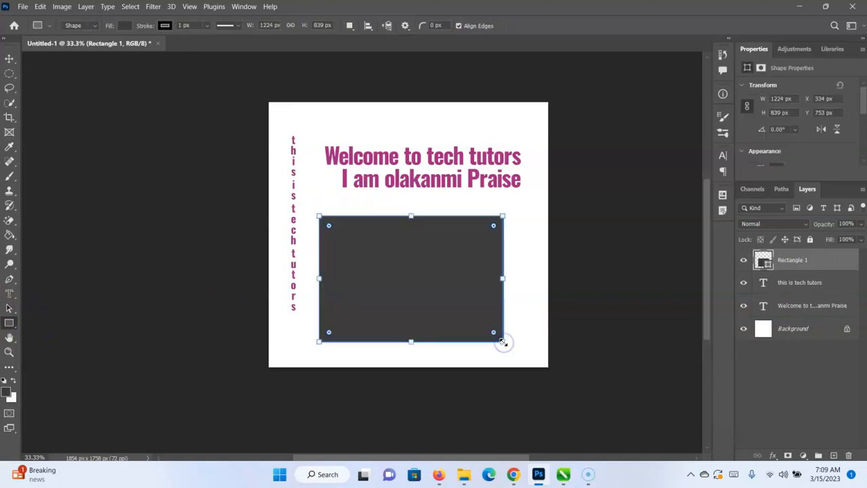
click(9, 58)
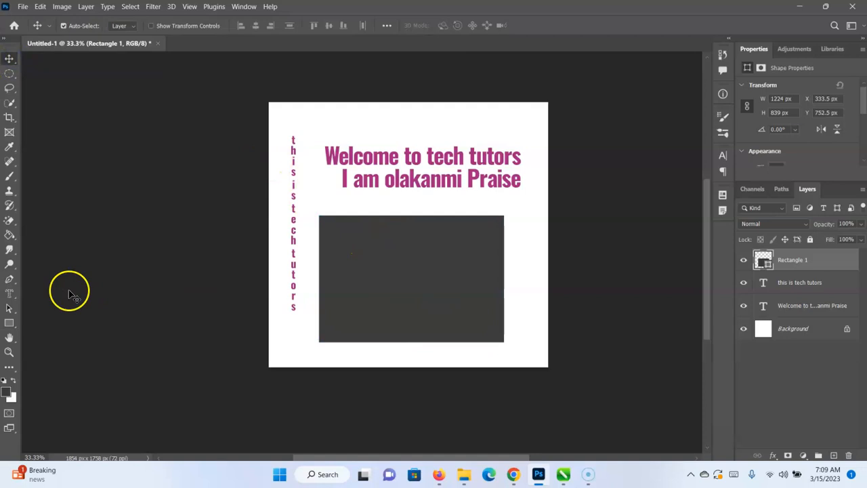
Create a horizontal type mask selection from the placeholder text over the dark rectangle, and switch to the Horizontal Type tool.
click(9, 293)
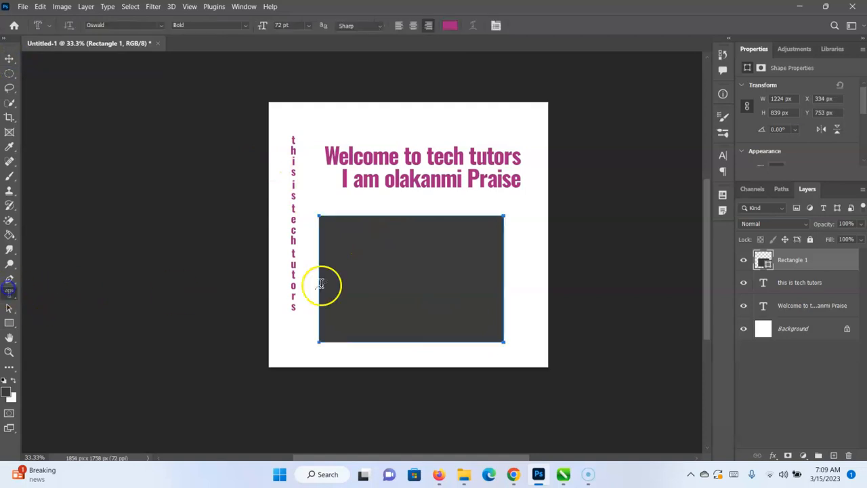
click(325, 221)
click(537, 25)
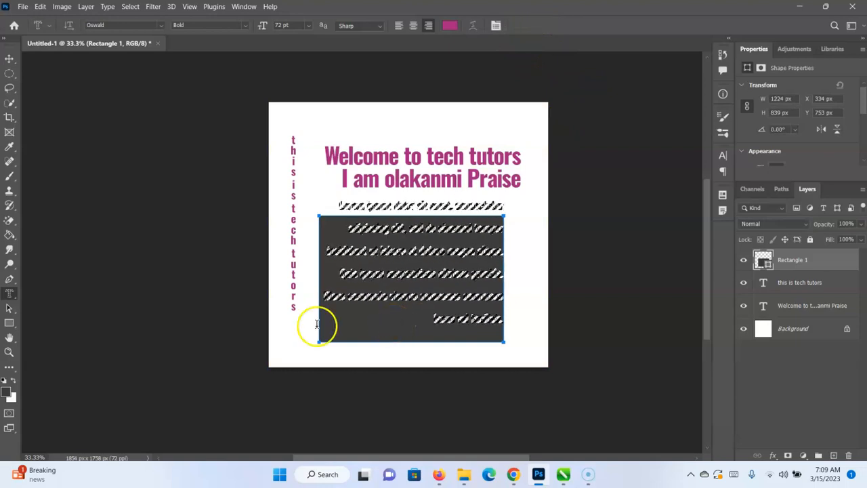
right_click(10, 293)
click(36, 296)
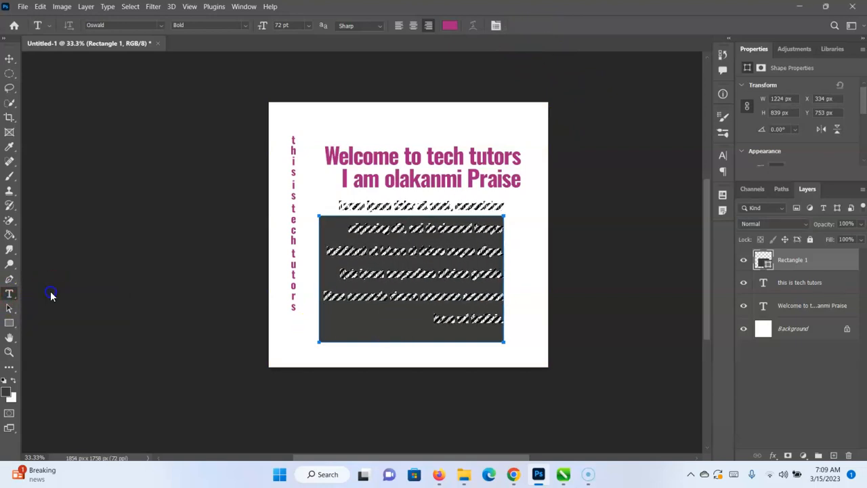
Delete the rectangle layer and try to delete the masked area on the vertical text layer.
key(Delete)
key(Delete)
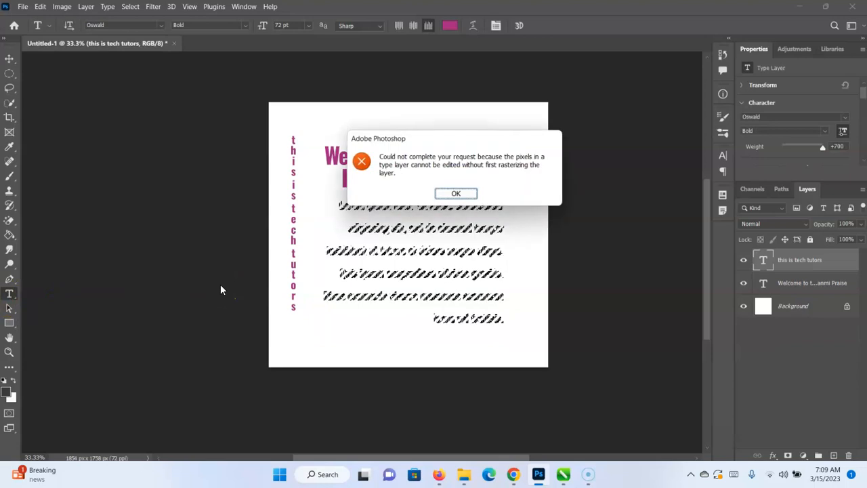
click(460, 194)
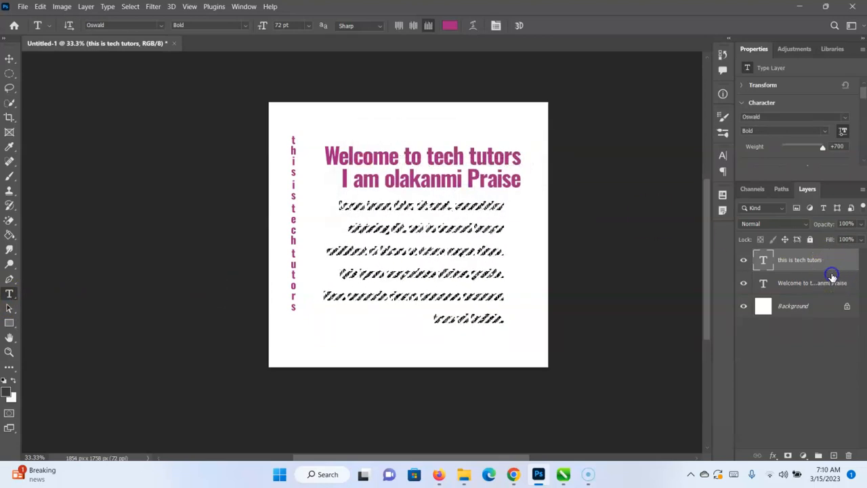
Undo the changes back to before the rectangle was drawn, and clear the restored type mask selection.
click(6, 58)
key(ctrl+z)
key(ctrl+z)
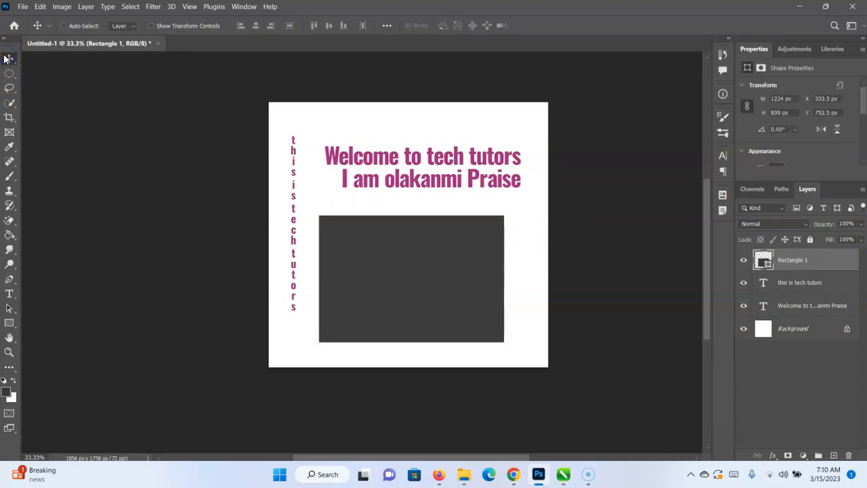
key(ctrl+shift+z)
key(ctrl+shift+z)
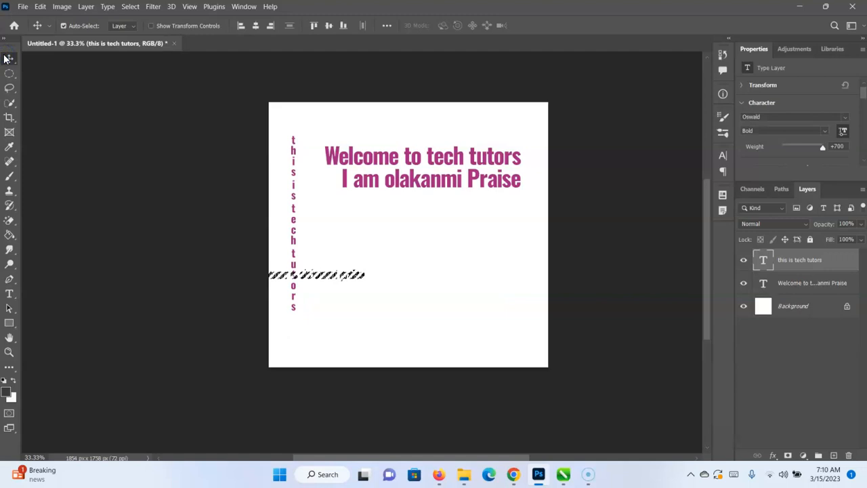
key(ctrl+d)
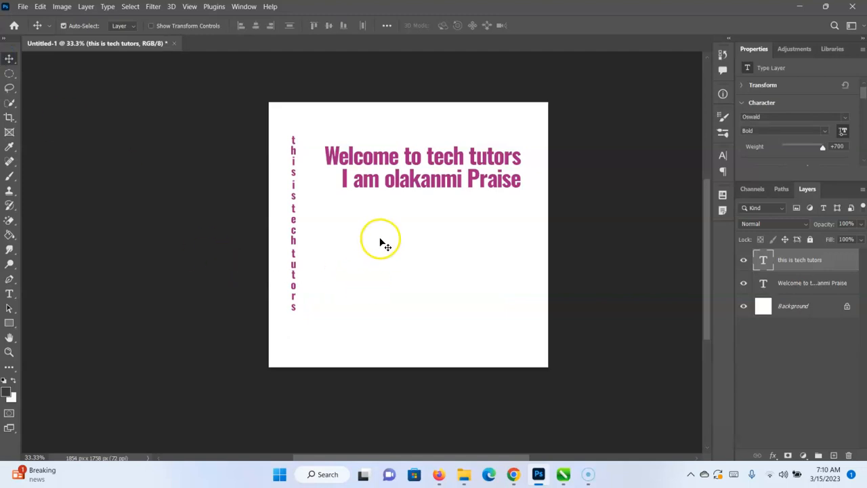
Draw a paragraph text box below the heading and fill it with several lines of random letters.
click(9, 294)
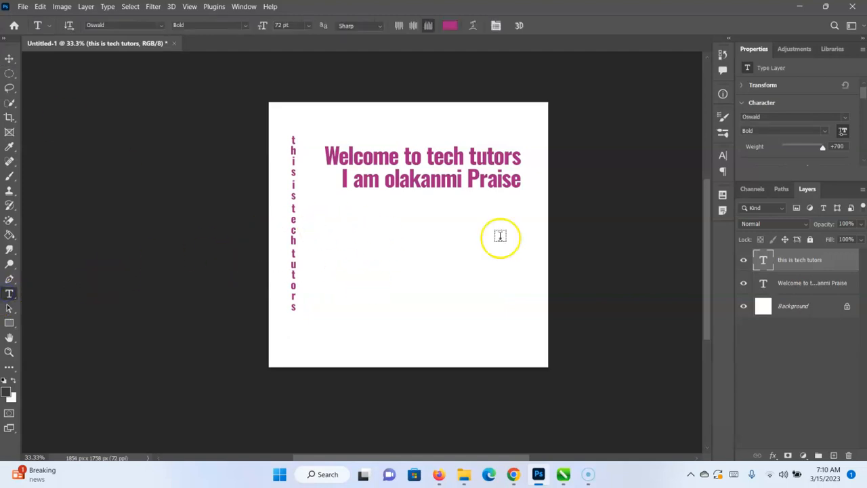
drag(342, 216, 529, 344)
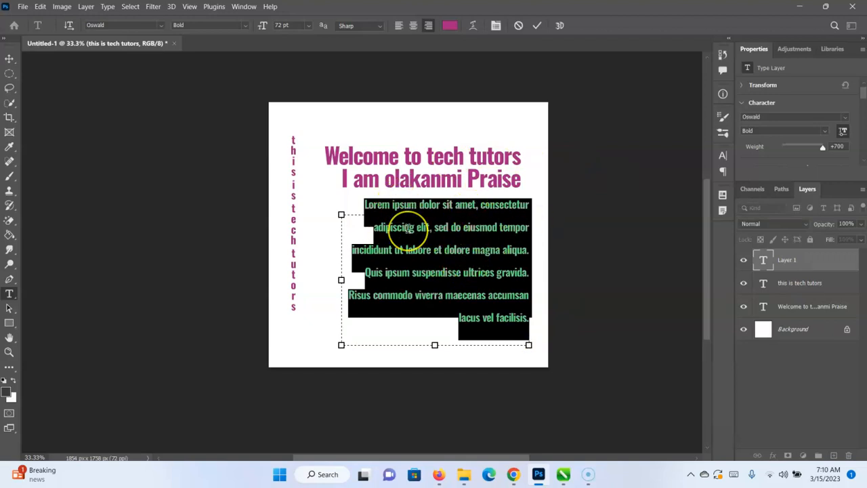
text(m)
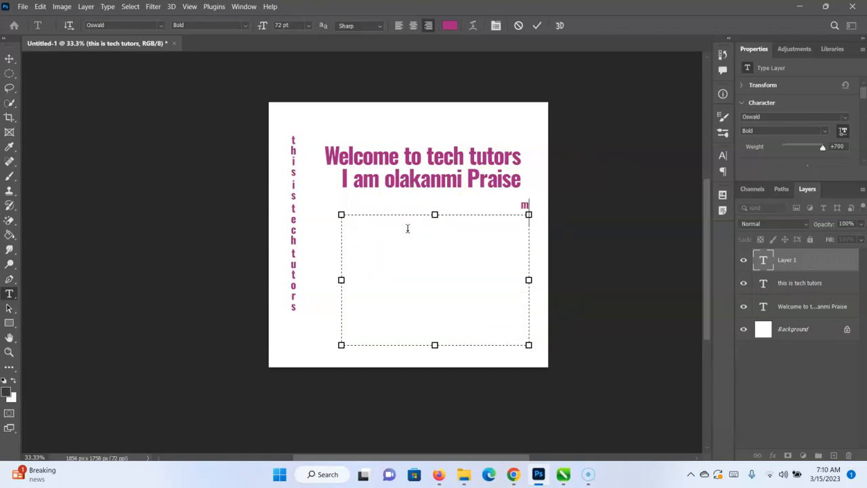
text(yname is aiisrmpxfuaosiyacg ahfsf)
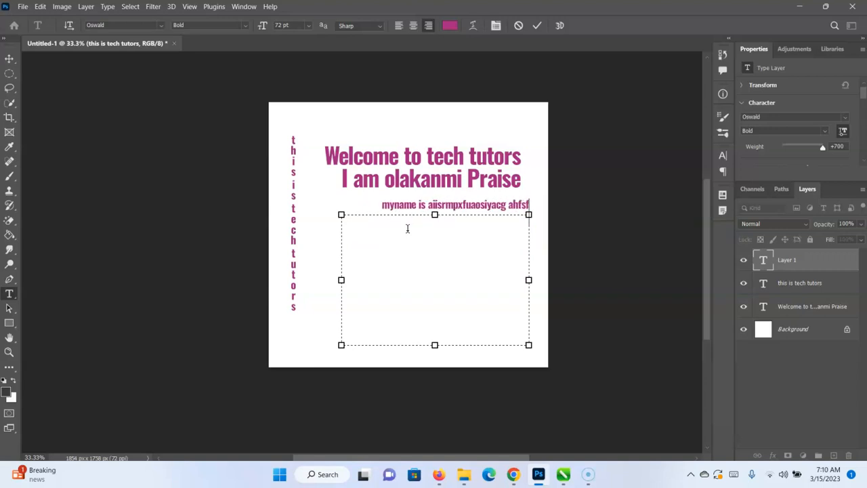
text(nklax hdfuacsblidfhiodfasuilfhvaoxhvasdivgaosydf)
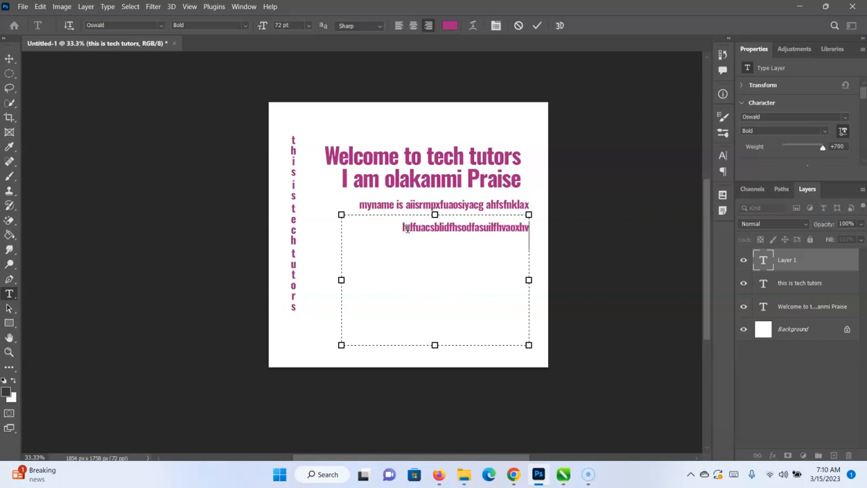
text(faoisdbfuioasbdcuagsdiocgasuhdfcbofausgfo)
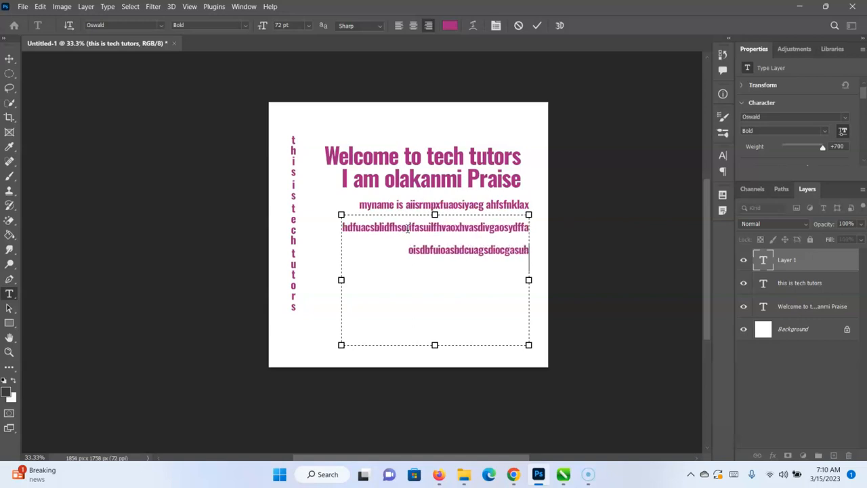
text(yasdgfausxfua8gfbainwyuf goasydgf)
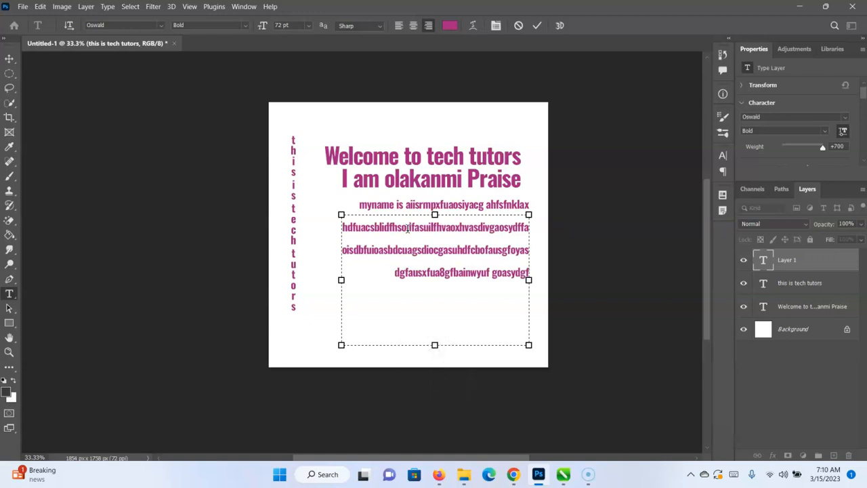
key(XF86AudioMicMute)
text(iuocgnus)
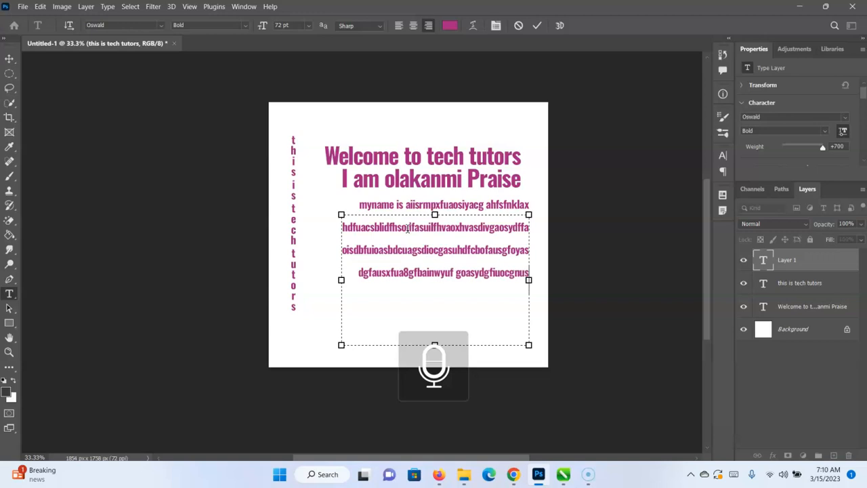
text(rhglicjshdgvioudh gj gcuschg sjhfg ushdfgvjsndgfjslkdn)
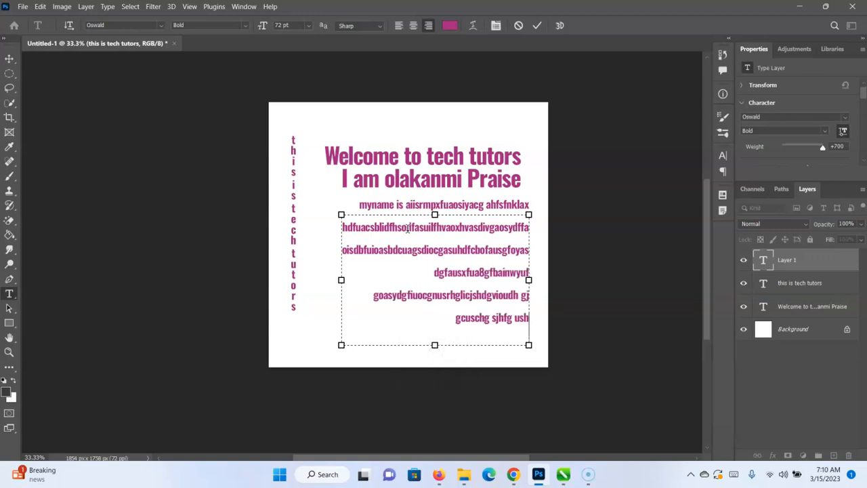
key(BackSpace)
key(BackSpace)
key(BackSpace)
key(BackSpace)
key(BackSpace)
key(BackSpace)
key(BackSpace)
key(BackSpace)
key(BackSpace)
key(BackSpace)
key(BackSpace)
key(BackSpace)
key(BackSpace)
key(BackSpace)
key(BackSpace)
key(BackSpace)
key(BackSpace)
key(BackSpace)
key(BackSpace)
key(BackSpace)
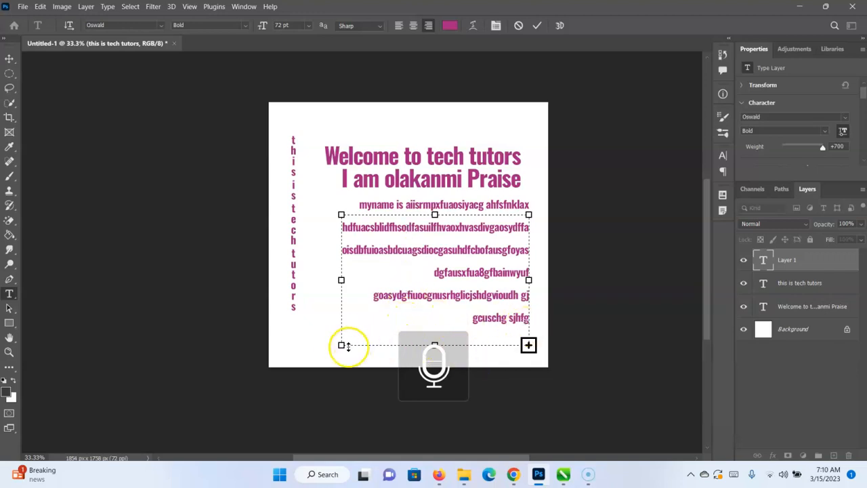
Shrink the text box and replace its contents with "This tutorial is strictly for anyone without any experience in photoshop".
drag(340, 344, 355, 294)
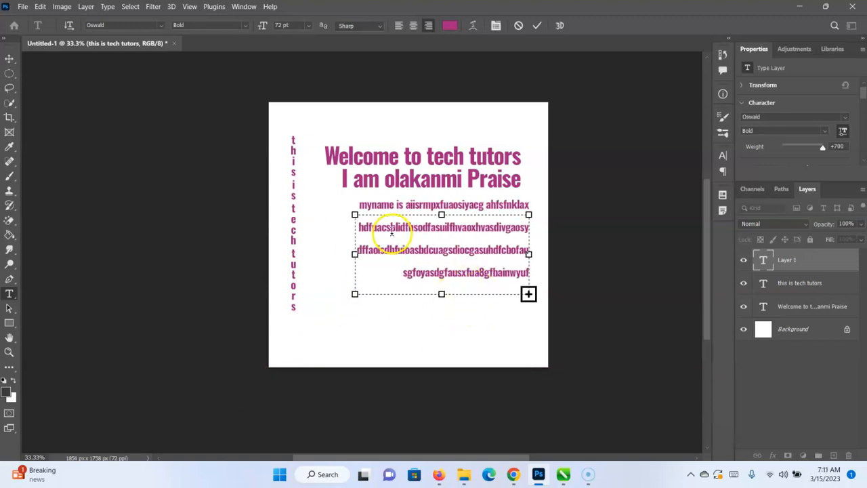
key(ctrl+a)
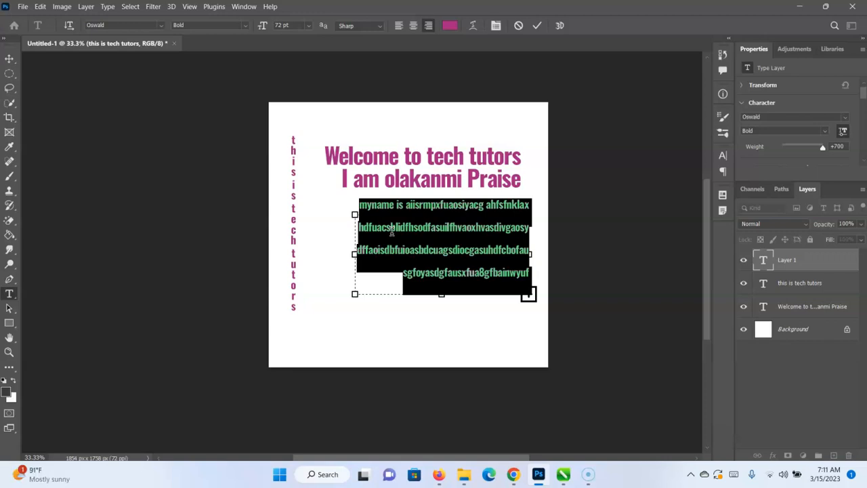
text(This)
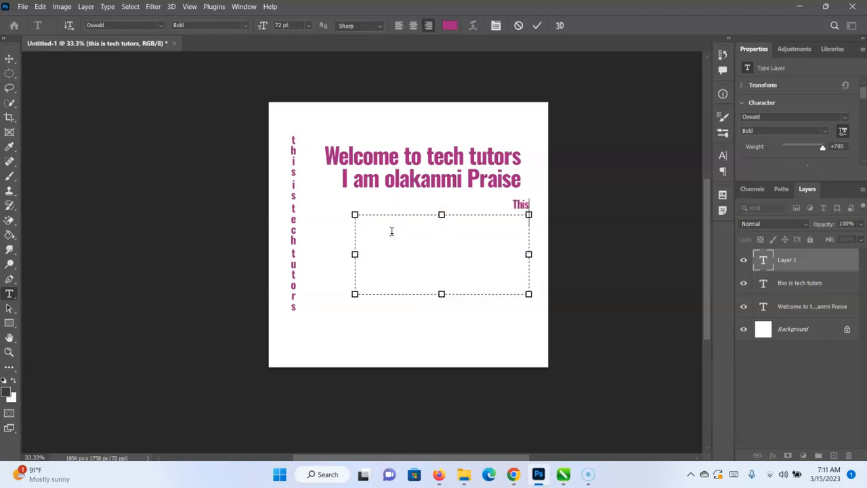
text( tuutto)
key(BackSpace)
text(is stri)
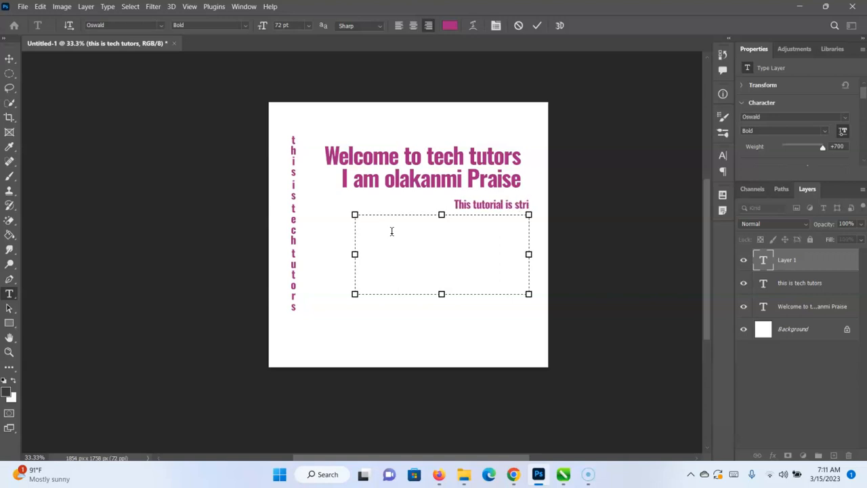
text(ctly for anyhoe)
key(BackSpace)
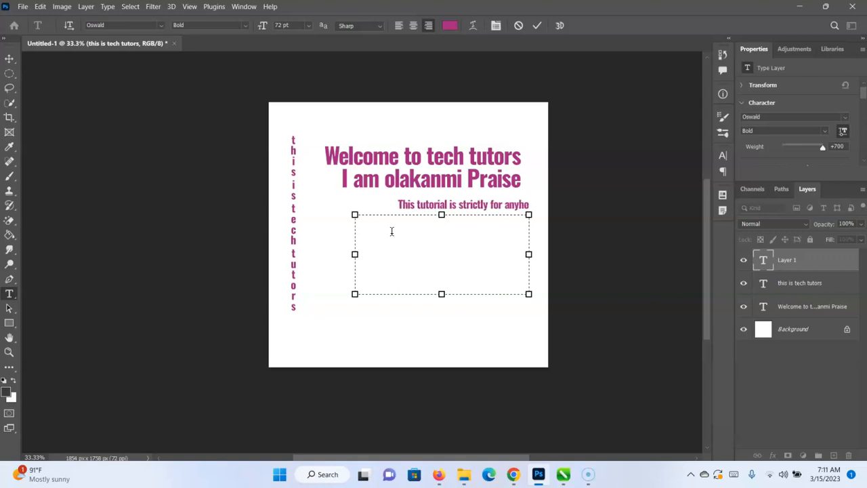
key(BackSpace)
key(BackSpace)
text(one without )
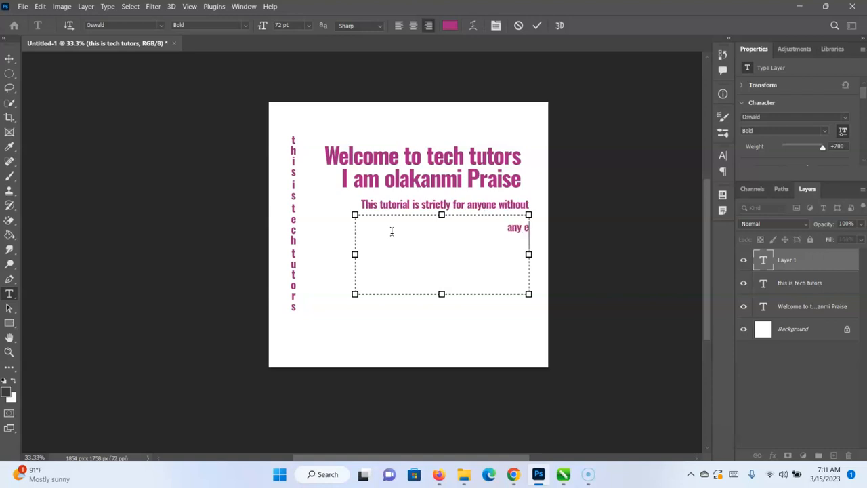
text(any experience in photoshop)
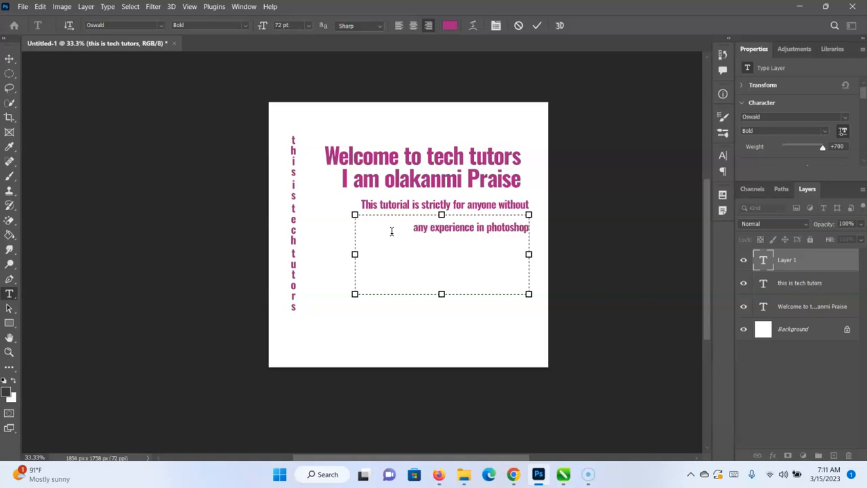
text(sjfc hvhj kv )
text(hsbonfyxsuyngfg )
text(yg7asdyfxinsuf)
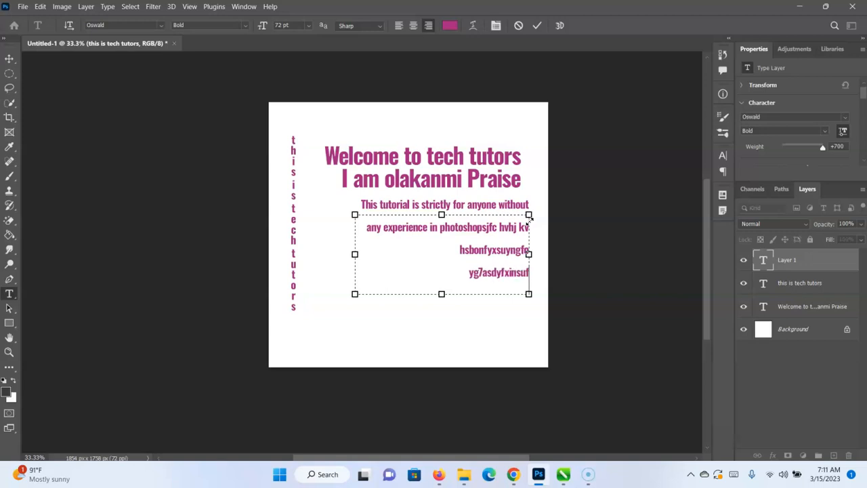
Extend the paragraph with random letters to fill the text box, and commit the text.
click(538, 25)
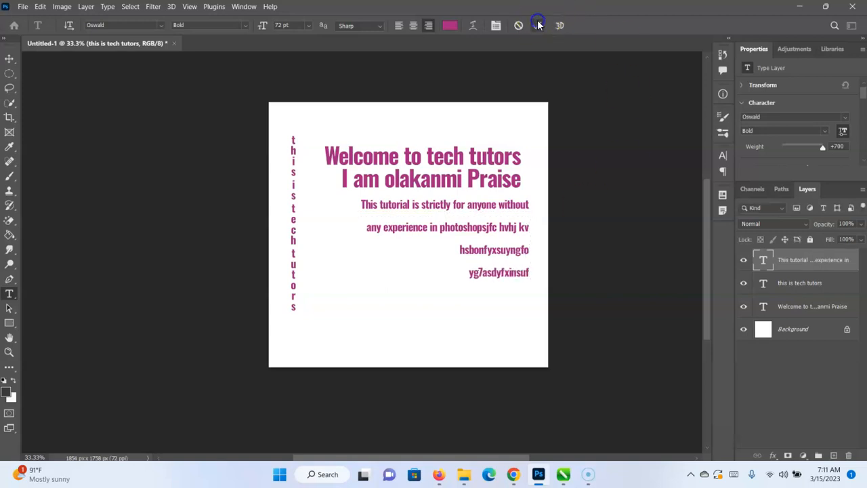
Add point text "welcome to tech tutors" with a second line of random letters, and position it below the paragraph.
click(346, 314)
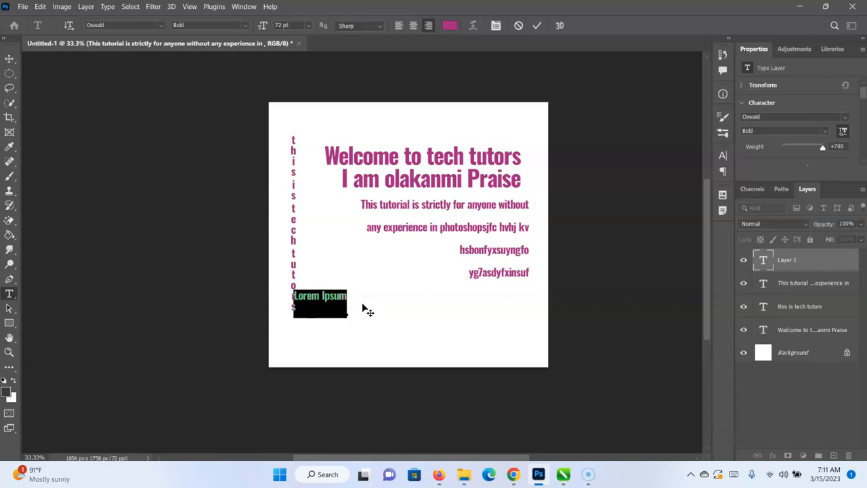
text(wel)
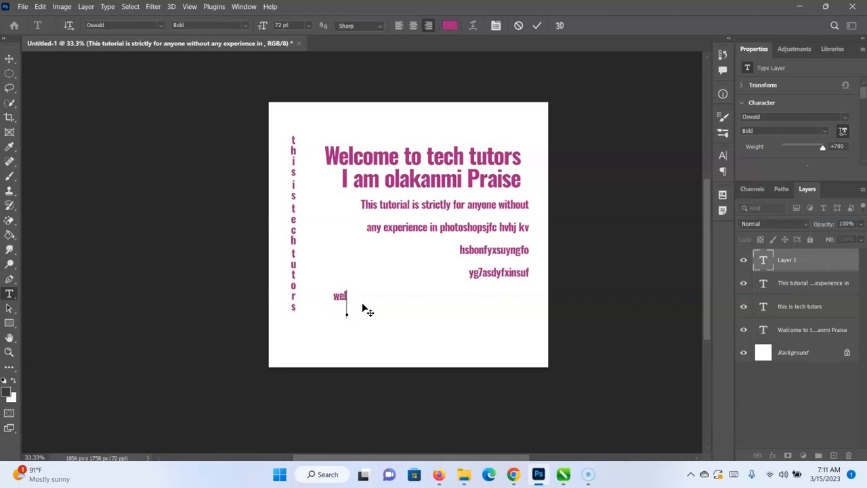
text(come to t)
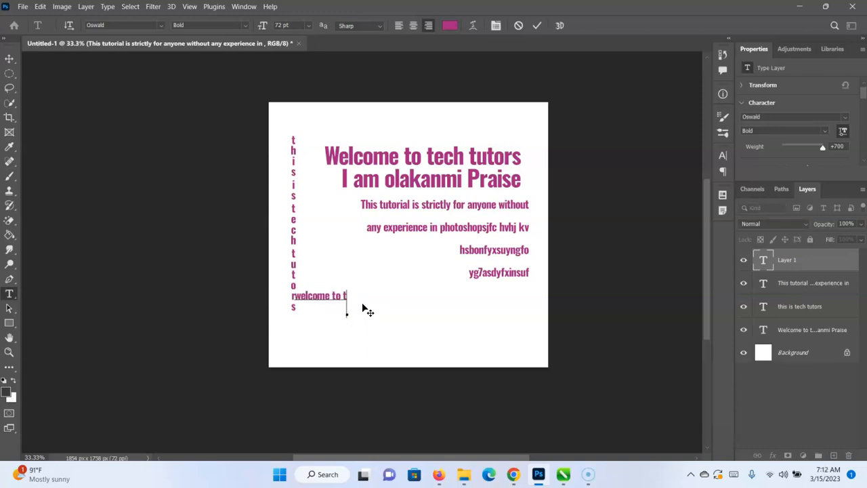
text(ech tutors)
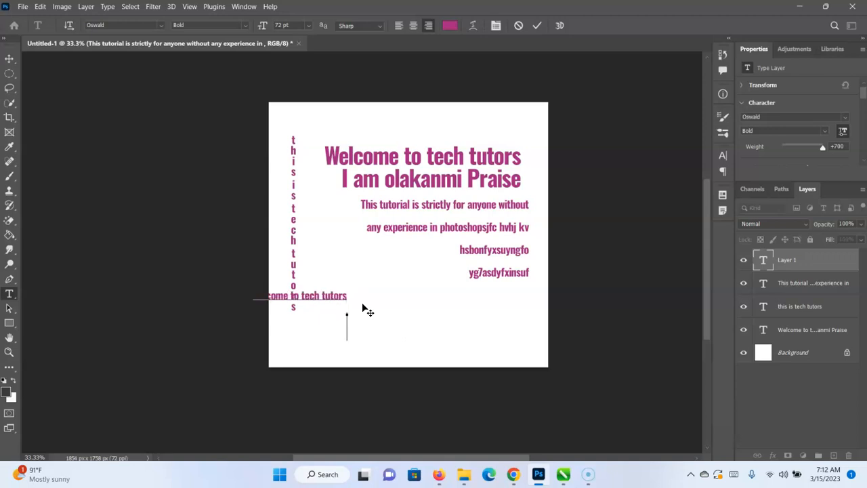
text(phu.lzslghvyuzfvhk hfd)
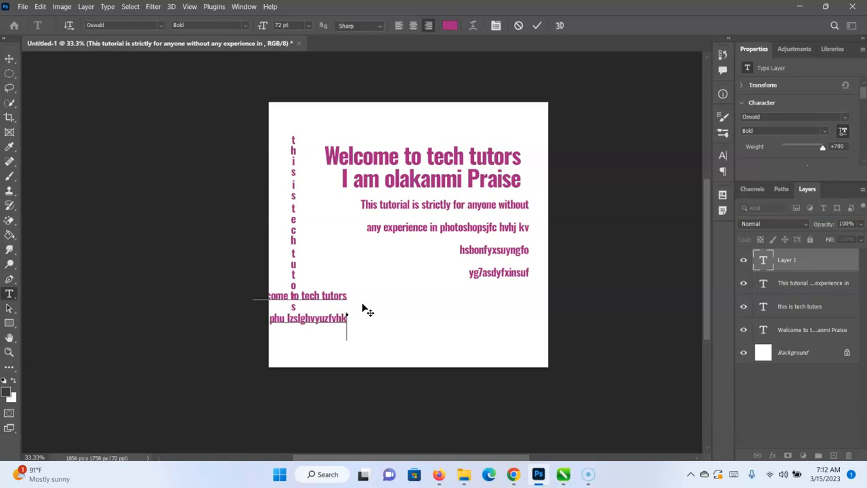
drag(358, 347, 437, 349)
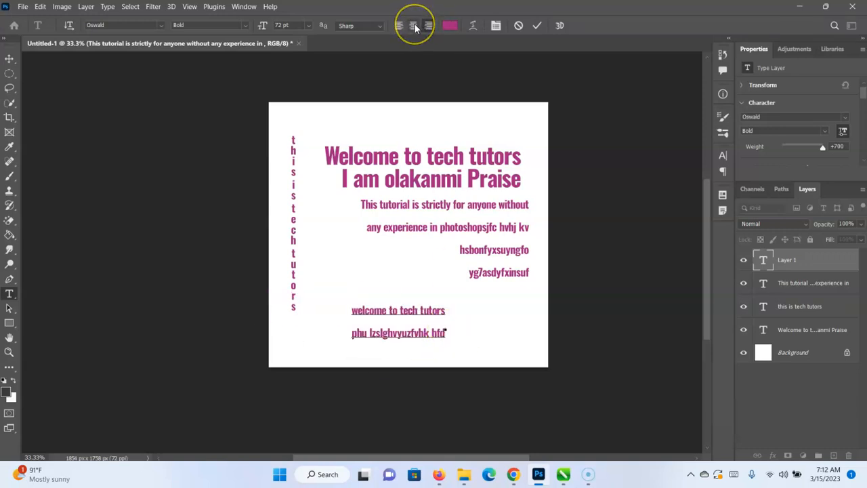
Replace the point text at the canvas's lower part with the single line "welcome to tech tutors".
key(ctrl+a)
key(BackSpace)
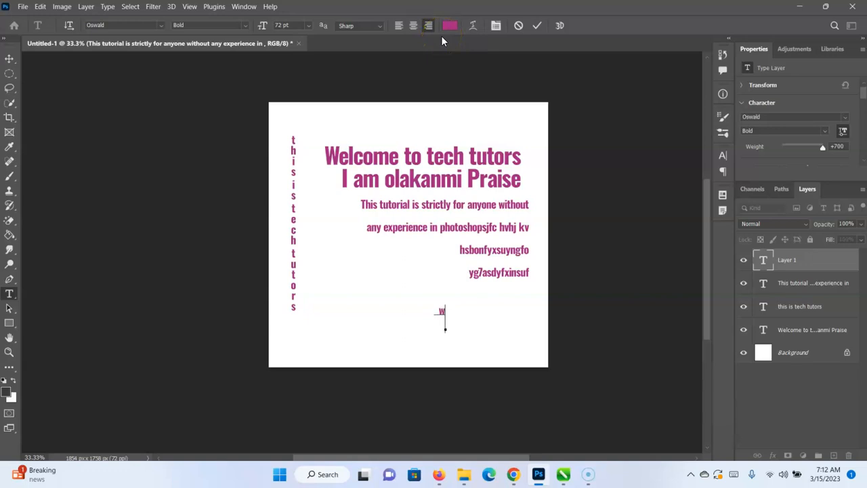
text(welcome to tech tutors)
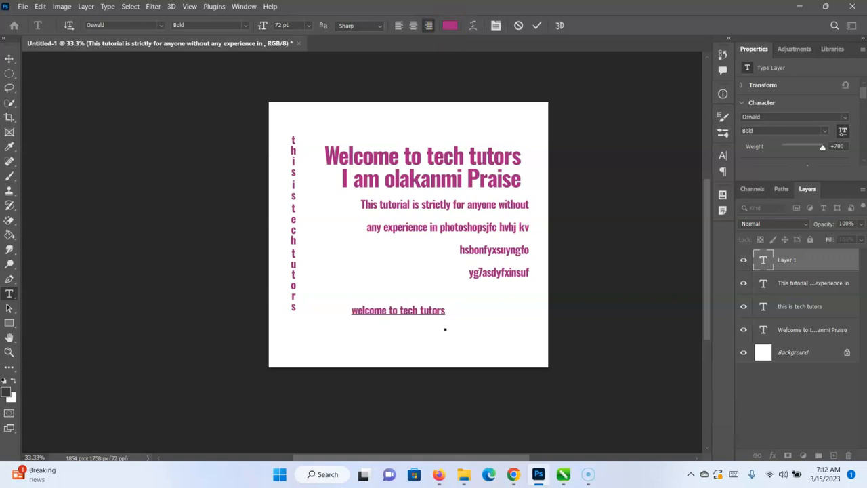
Center-align the lower point text and add a second line starting "my name is" followed by the presenter's name.
click(411, 26)
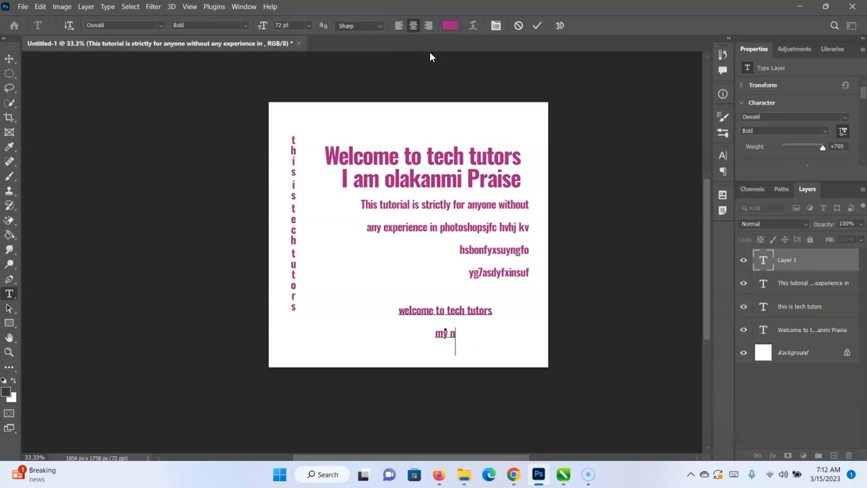
text(my name is praise)
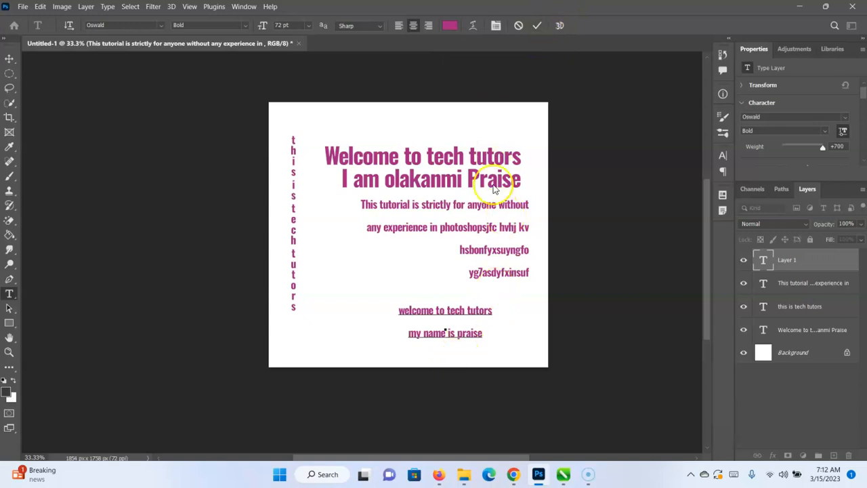
click(536, 27)
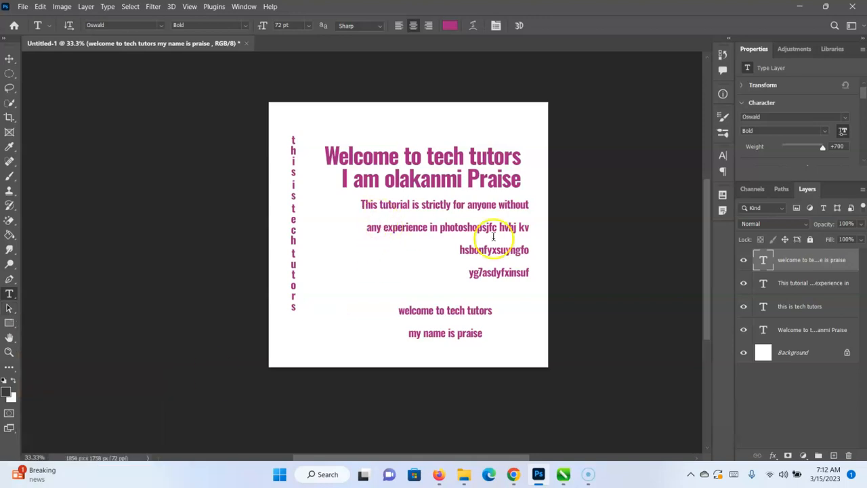
Delete all the text layers so that only the Background layer remains.
key(Delete)
key(Delete)
key(Delete)
key(Delete)
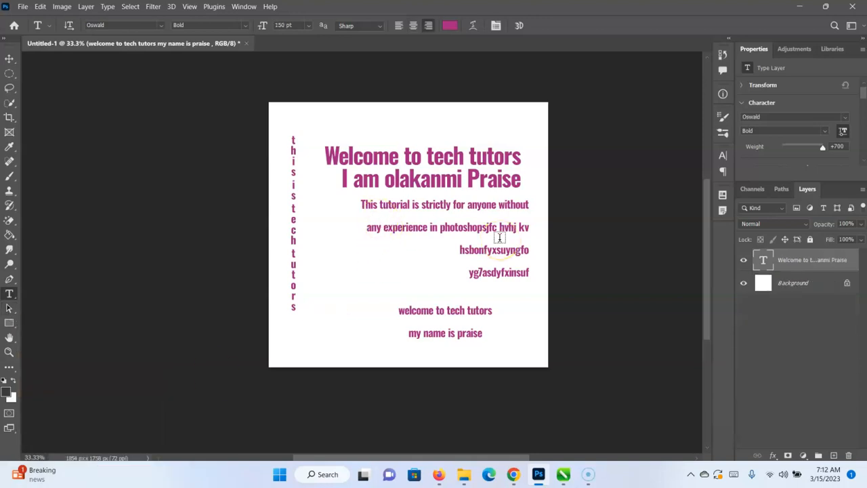
Draw a dark rectangle shape about 962 by 832 px in the canvas's upper-left area.
click(8, 309)
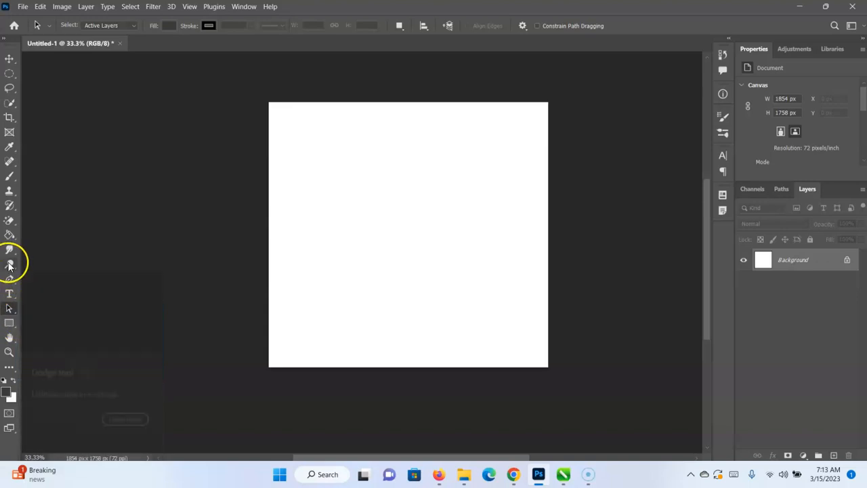
click(10, 323)
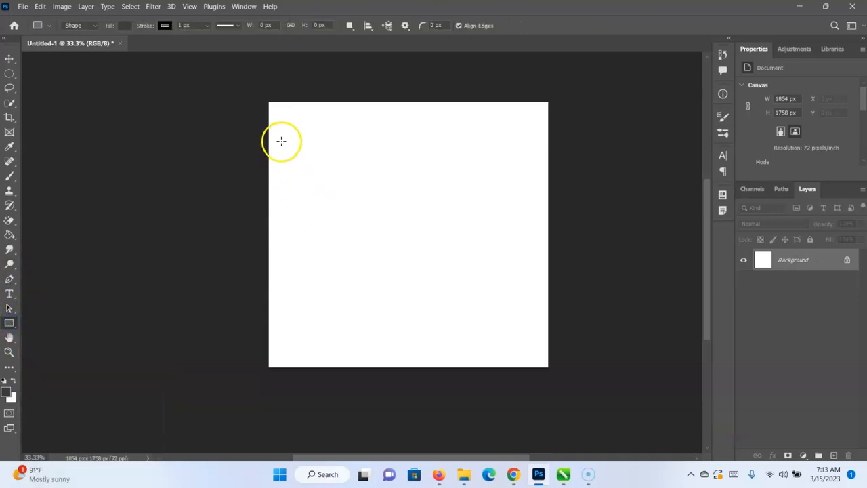
drag(281, 143, 425, 269)
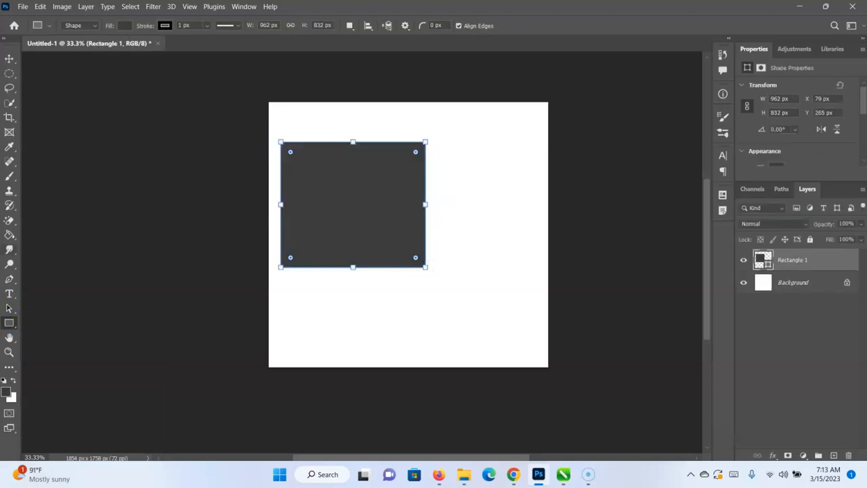
Draw an ellipse shape about 656 by 648 px beside the rectangle, near the canvas's upper-right corner.
right_click(9, 323)
click(43, 333)
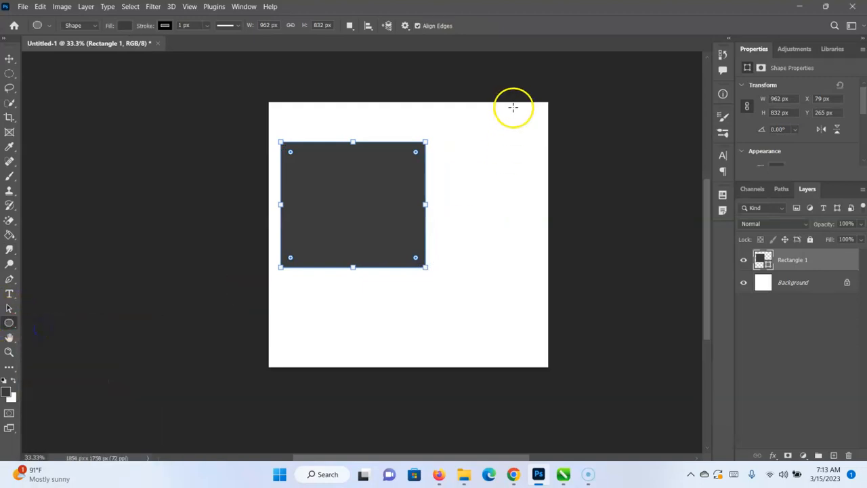
drag(439, 117, 538, 214)
Move the ellipse over the rectangle's upper-right corner with the Path Selection tool, and deselect it.
click(8, 311)
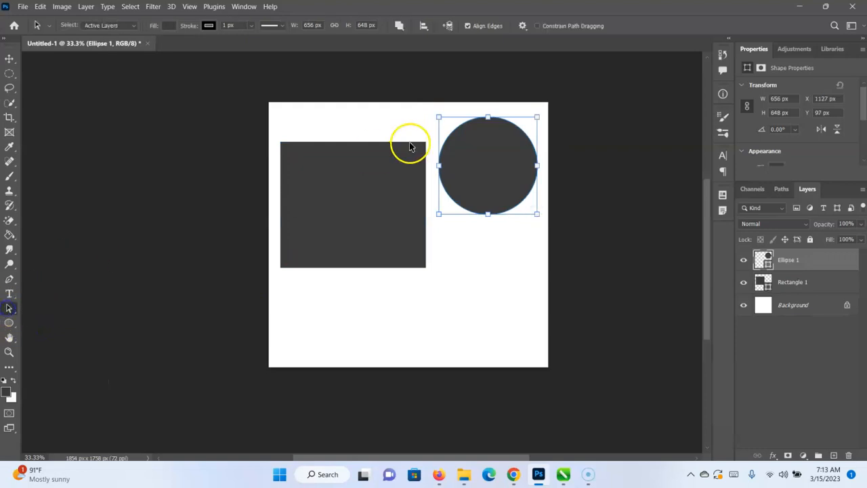
drag(494, 167, 421, 158)
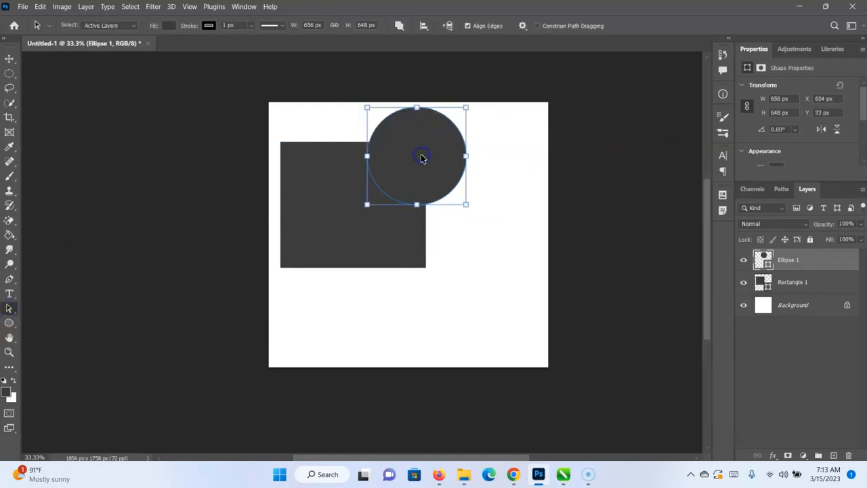
click(10, 59)
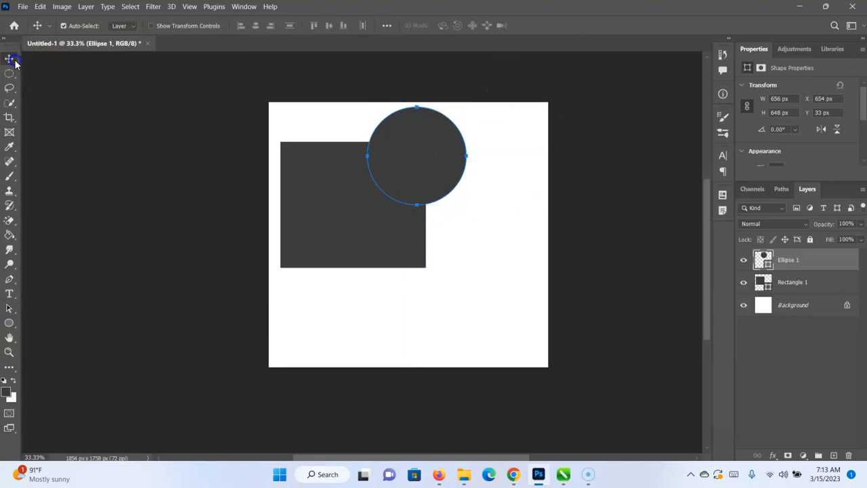
click(431, 333)
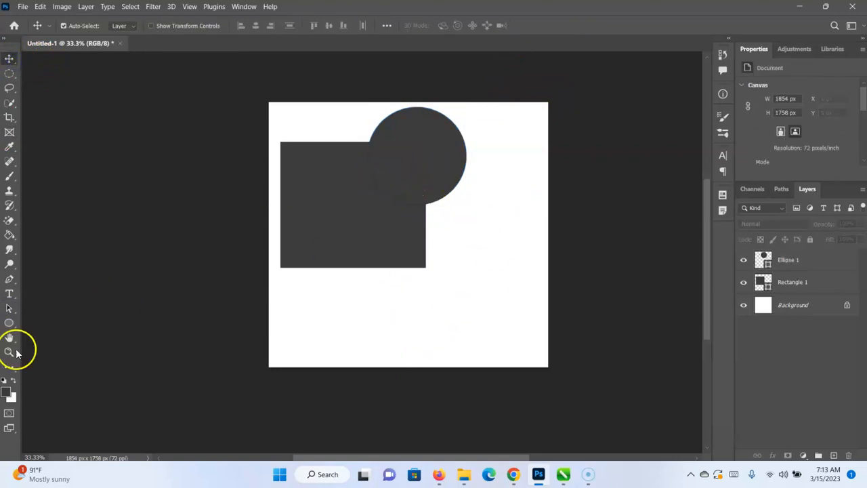
Select the Ellipse 1 layer and move its path off the rectangle, against the rectangle's right edge.
click(10, 310)
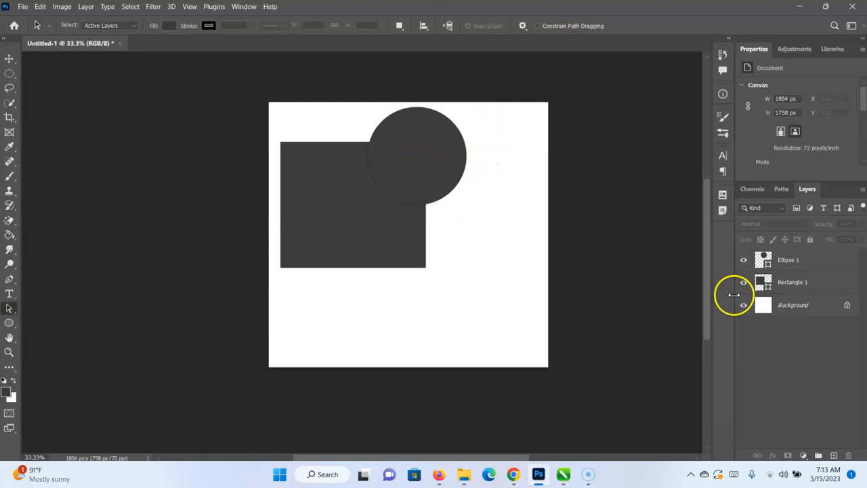
click(813, 264)
drag(420, 169, 479, 174)
click(427, 158)
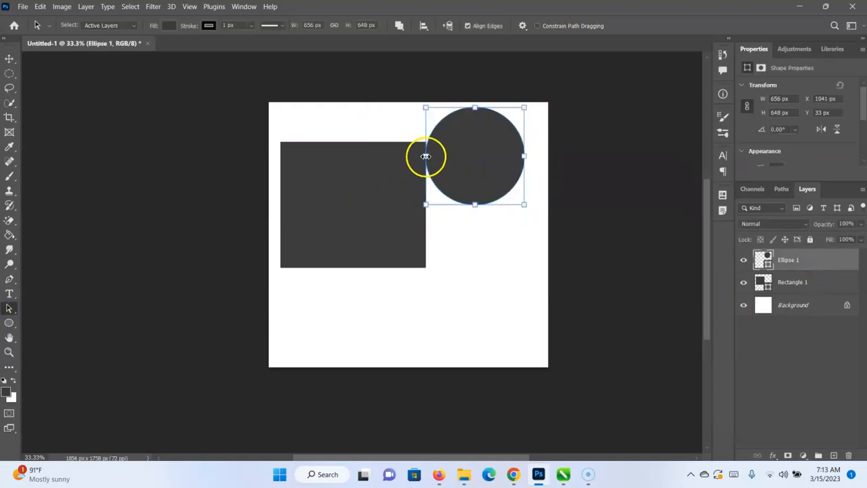
Try selecting the rectangle's path while the ellipse layer is active, and move the ellipse back over the rectangle's upper-right corner.
click(377, 184)
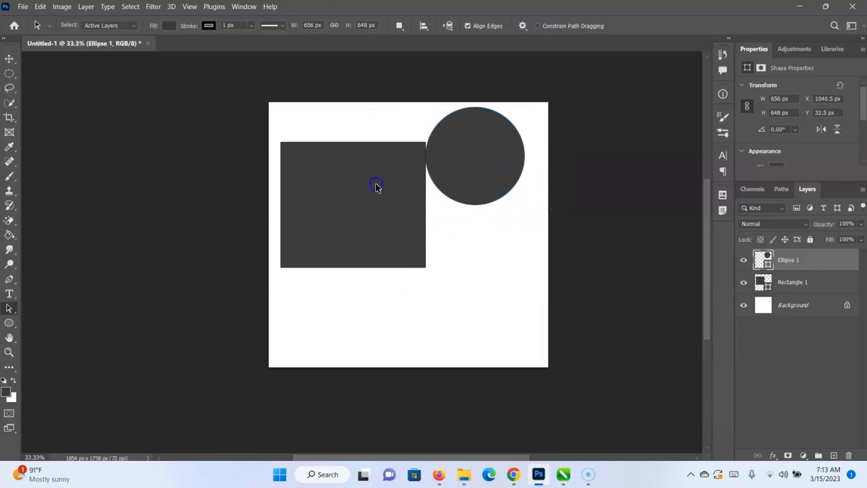
click(15, 308)
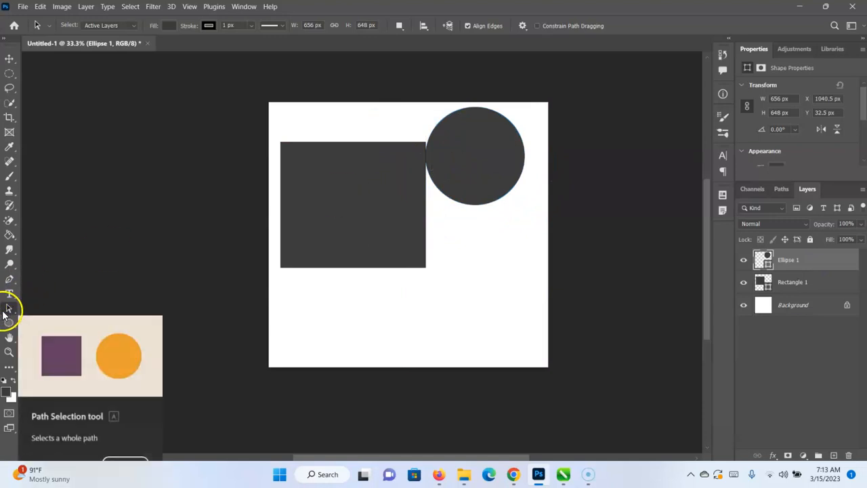
click(10, 60)
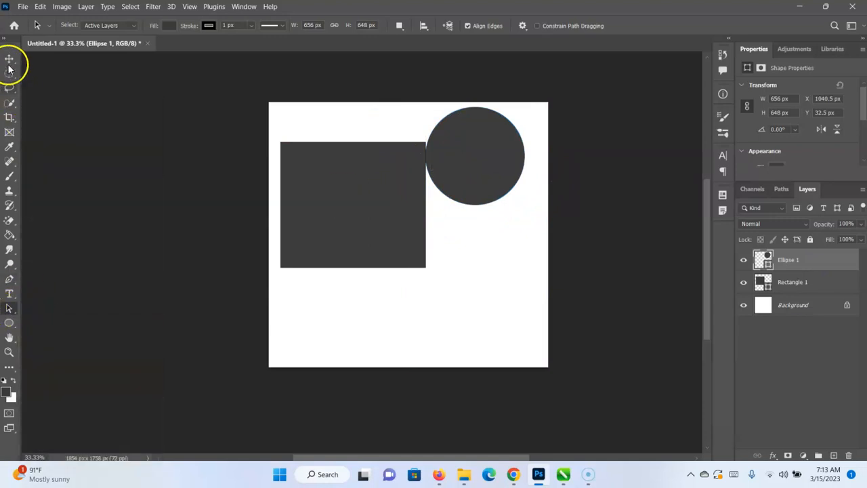
click(10, 310)
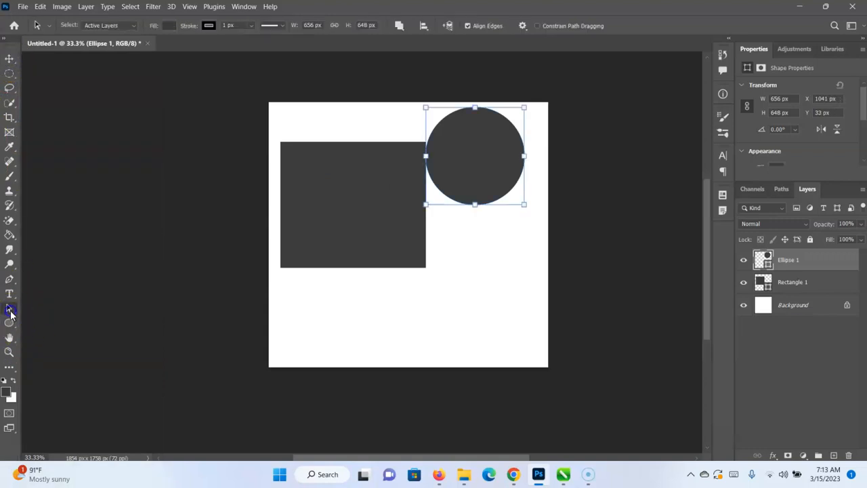
click(325, 237)
click(468, 145)
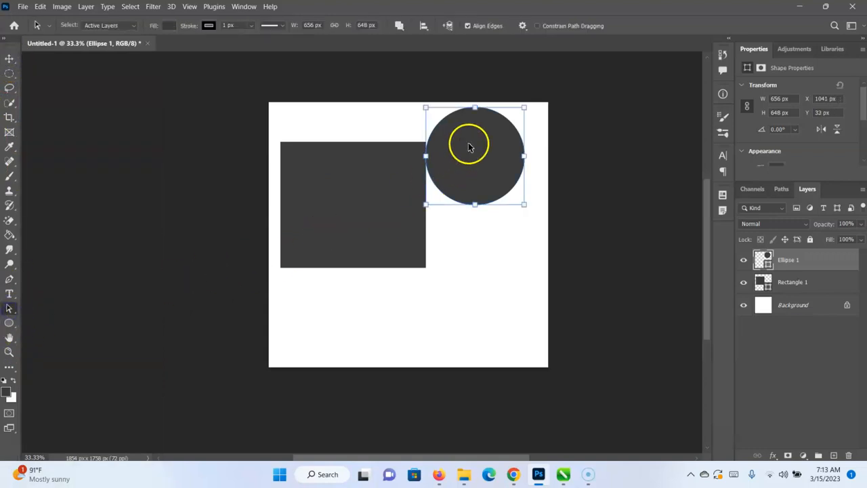
click(355, 197)
click(506, 160)
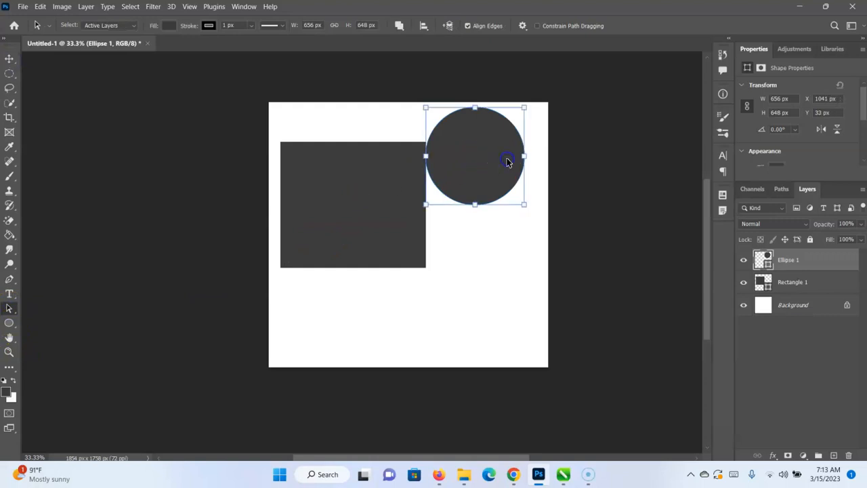
drag(466, 185, 429, 170)
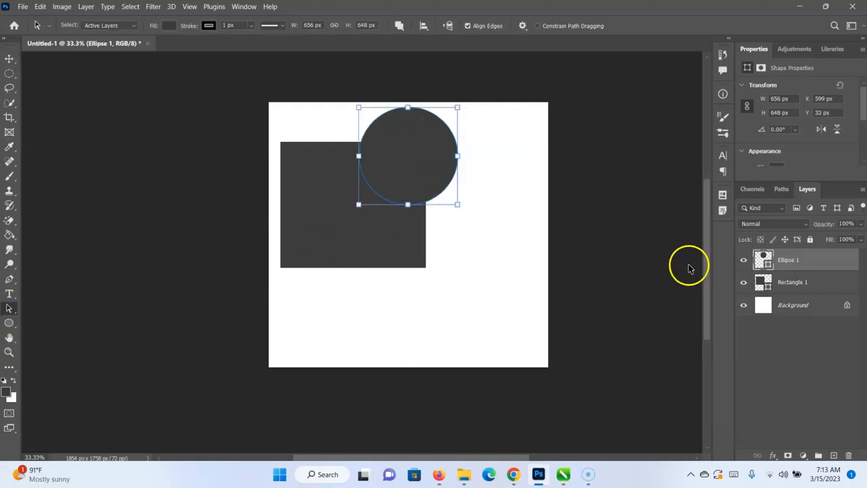
Move the Rectangle 1 shape below the circle, and round its corners before making them square again.
click(807, 288)
drag(397, 221, 411, 310)
mouse_move(429, 237)
mouse_down()
mouse_move(387, 275)
mouse_move(379, 258)
mouse_move(428, 232)
mouse_move(388, 291)
mouse_move(377, 291)
mouse_move(472, 228)
mouse_move(428, 254)
mouse_up()
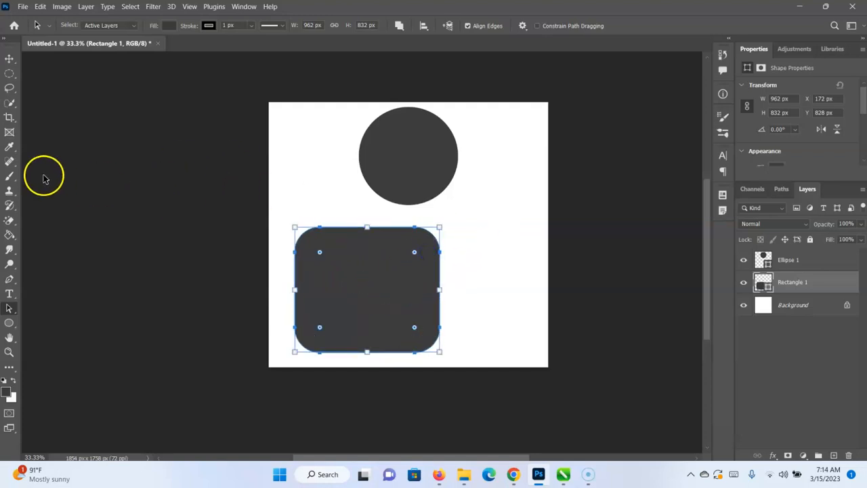
drag(415, 252, 519, 214)
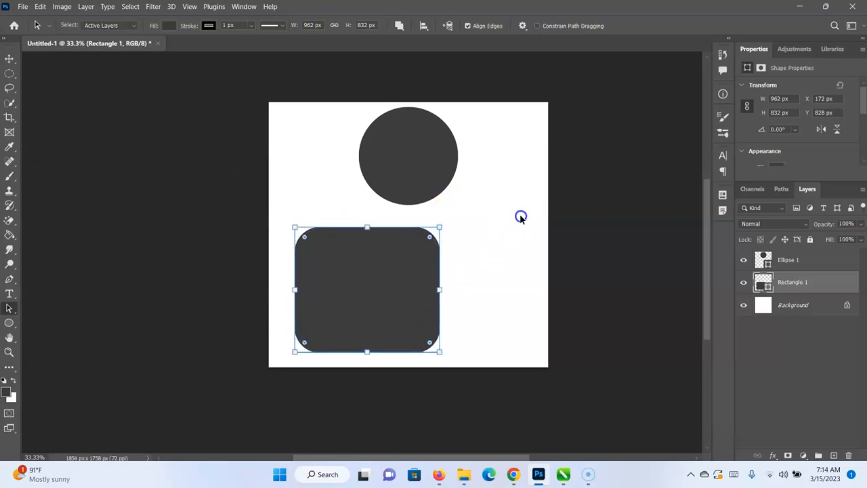
Move the rectangle's upper-right anchor point inward with the Direct Selection tool, converting the live shape to a regular path.
click(7, 310)
click(68, 320)
click(391, 297)
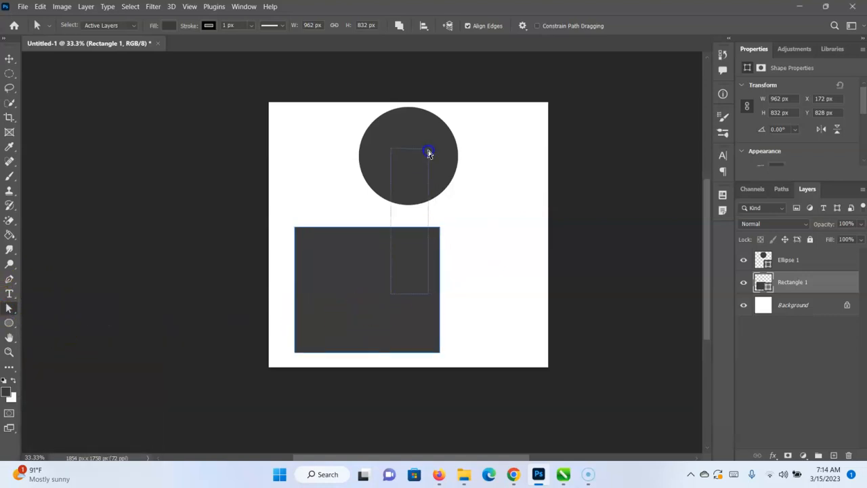
drag(440, 228, 405, 269)
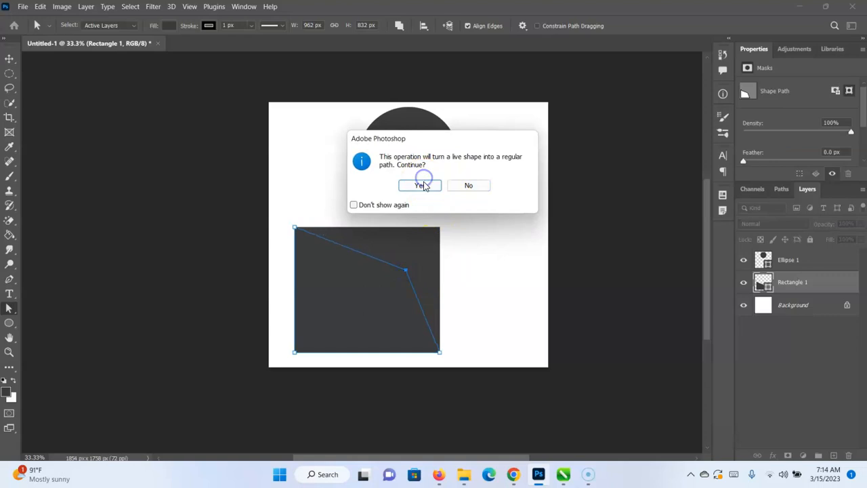
click(421, 186)
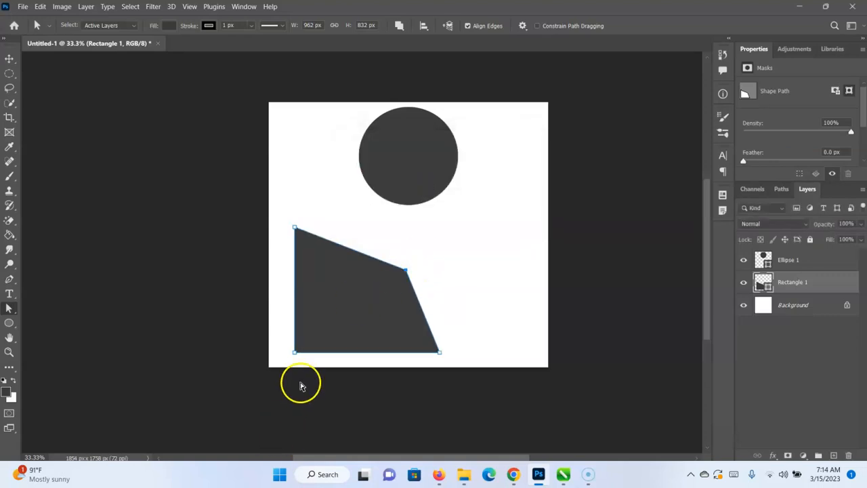
Reposition the rectangle's other anchor points to reshape it into a thin, slanted arrowhead pointing up and right.
drag(295, 353, 442, 221)
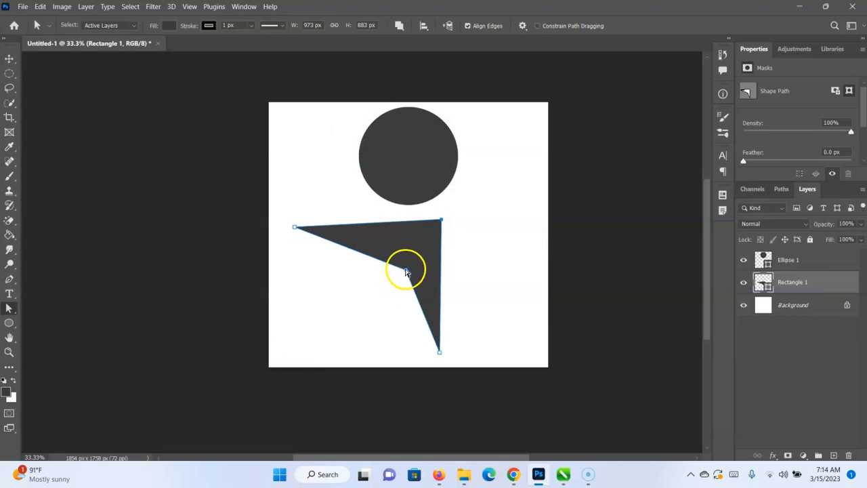
drag(398, 255, 399, 257)
click(441, 352)
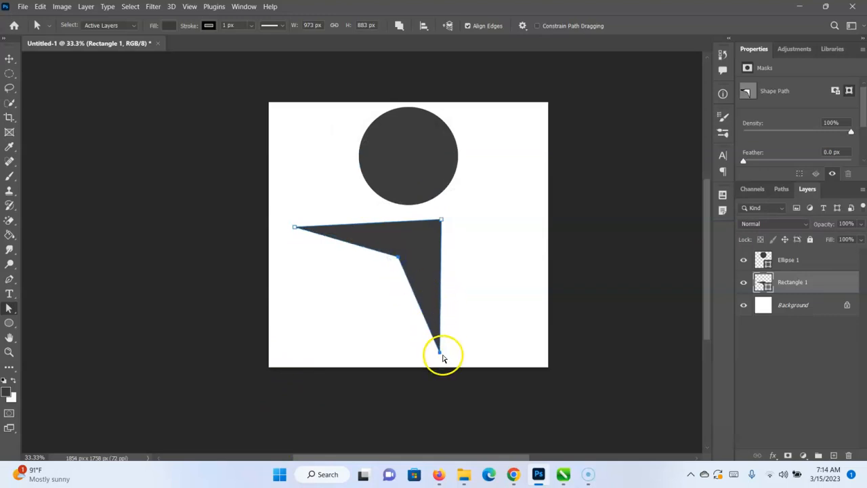
drag(439, 354, 346, 315)
drag(295, 229, 283, 288)
click(399, 260)
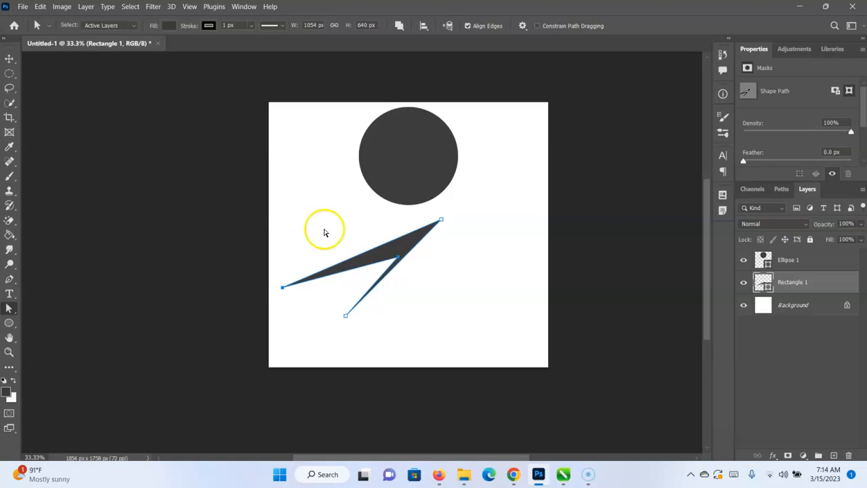
click(8, 294)
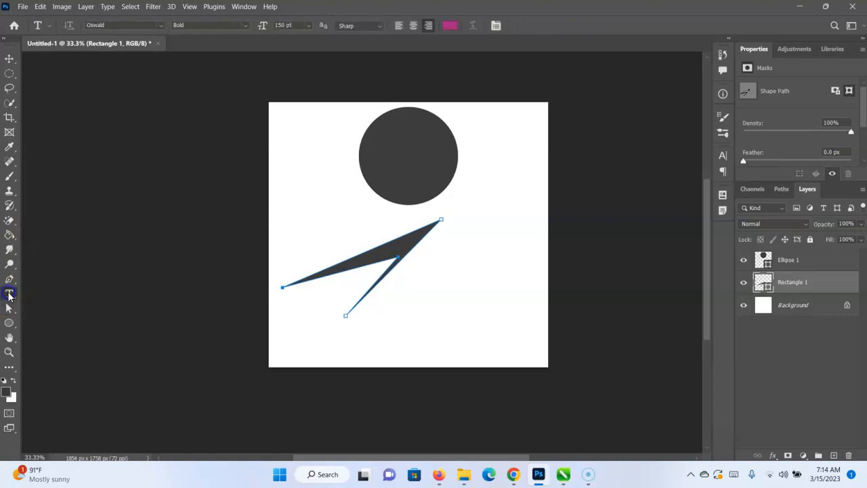
click(366, 184)
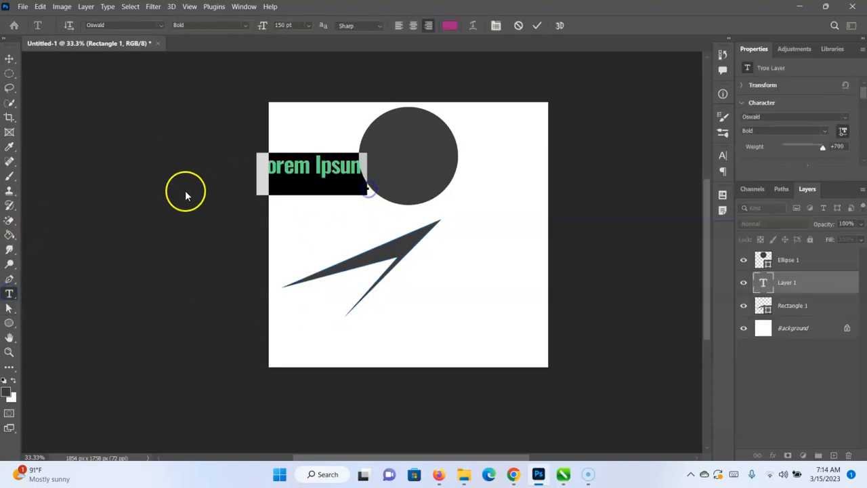
click(11, 60)
key(ctrl+z)
key(ctrl+z)
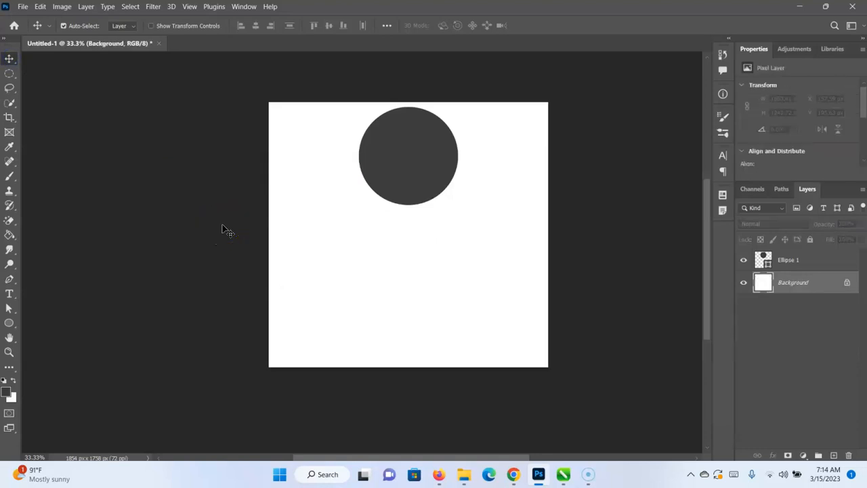
Delete the remaining Ellipse 1 shape layer to clear the canvas.
key(Delete)
key(ctrl+z)
click(832, 266)
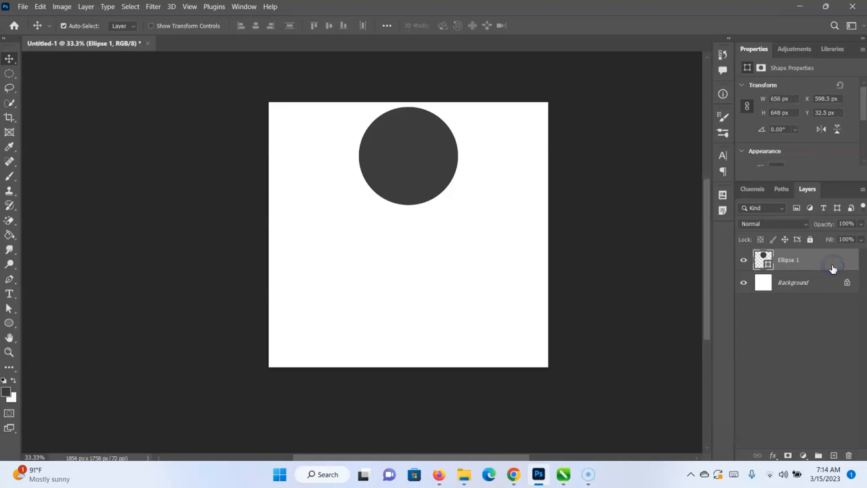
key(Delete)
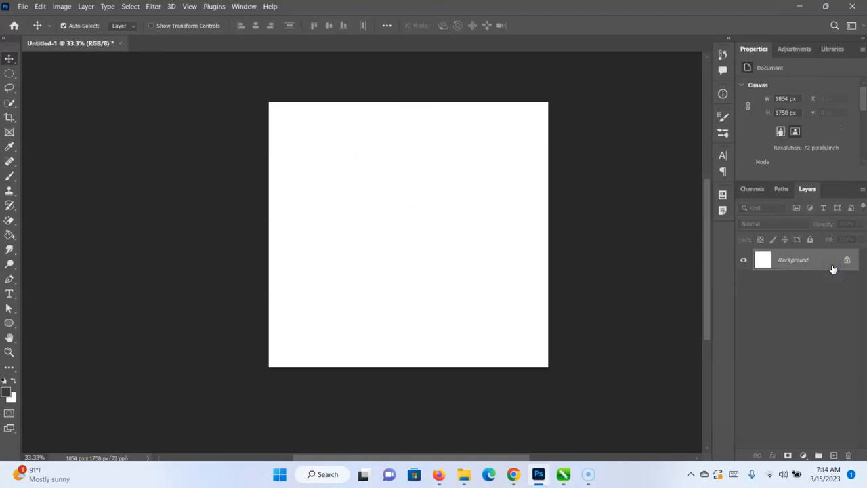
Draw a rectangle about 1593 by 1257 px with the Rectangle tool and round all its corners to about 273 px.
click(9, 322)
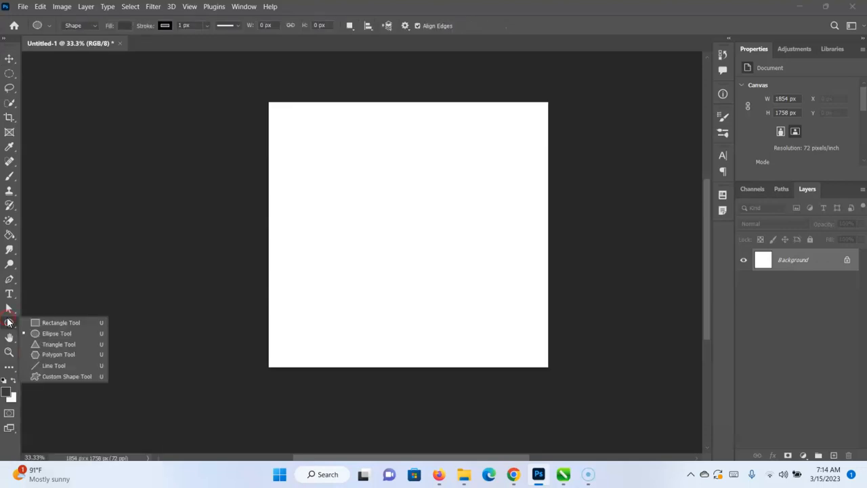
click(68, 322)
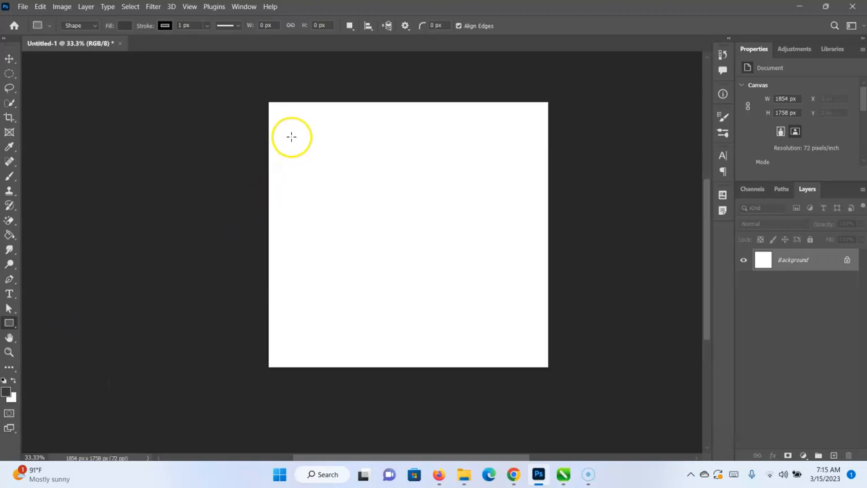
drag(277, 129, 517, 317)
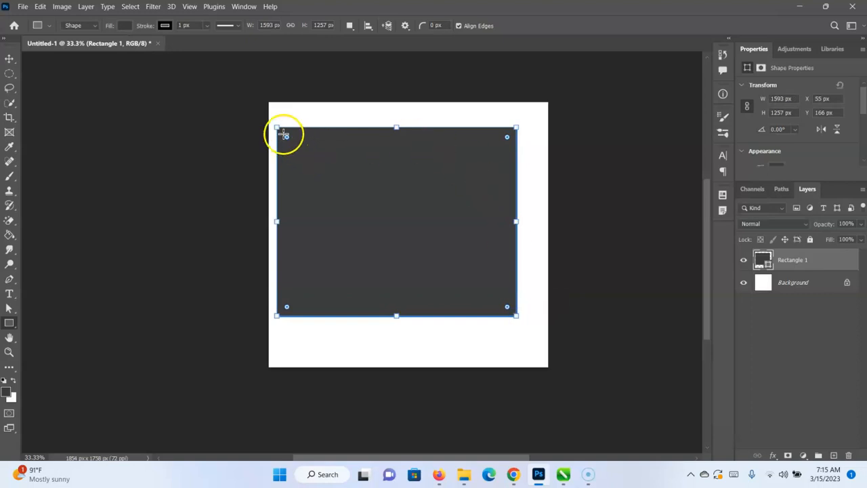
drag(286, 137, 317, 168)
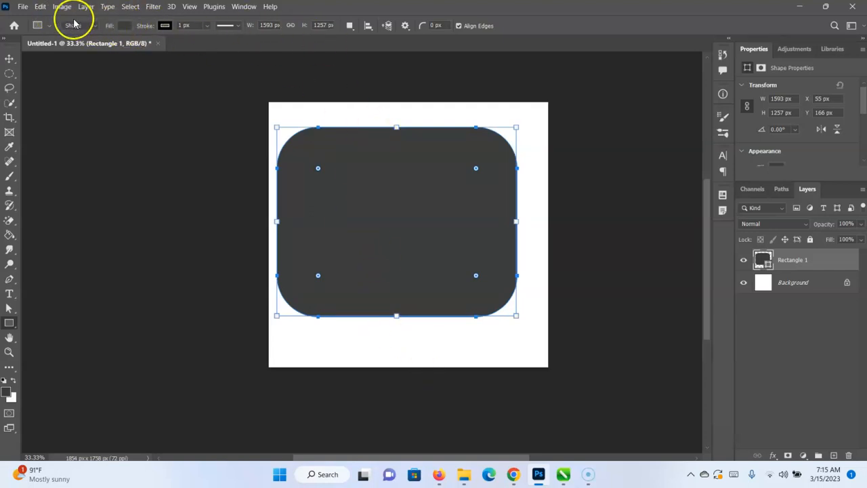
Set the rounded rectangle's fill color to red, hex f90f0f.
click(126, 25)
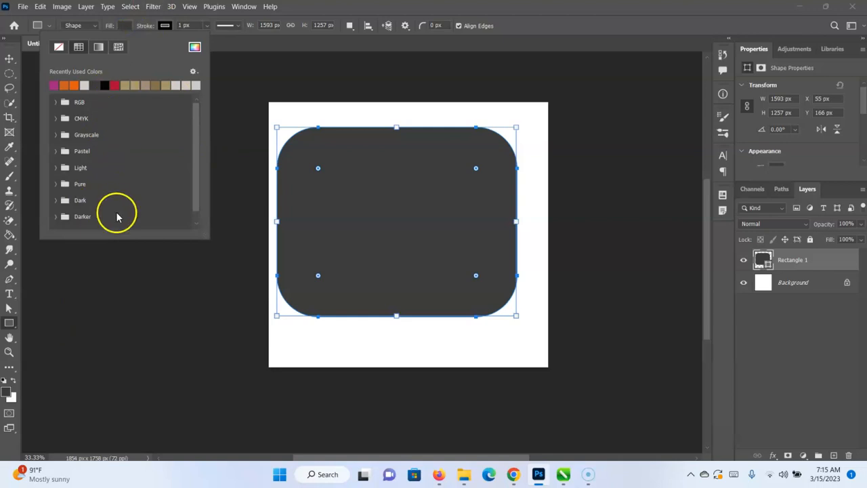
click(195, 48)
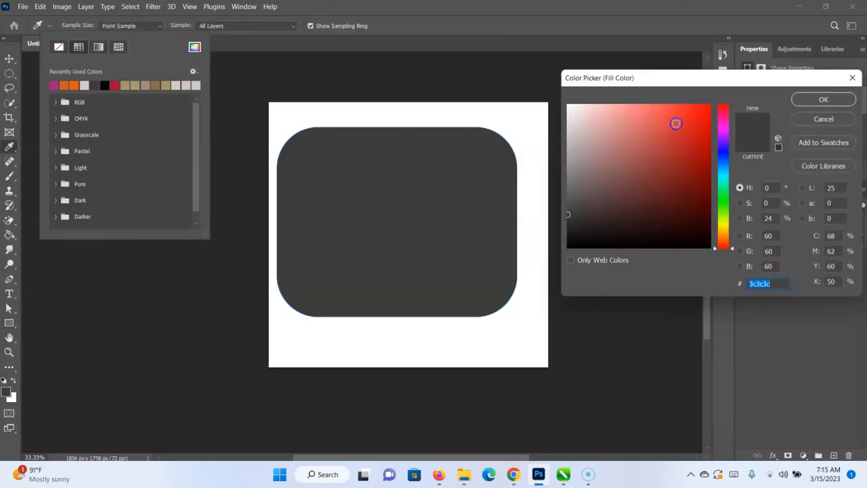
click(703, 108)
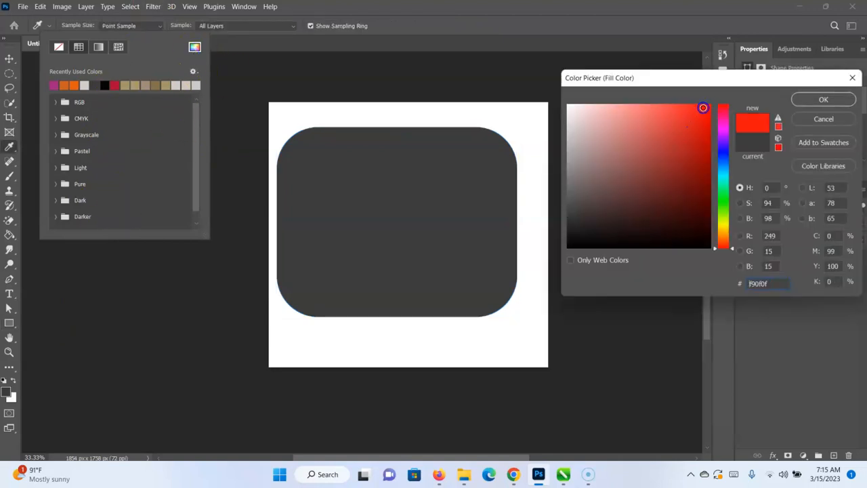
click(806, 100)
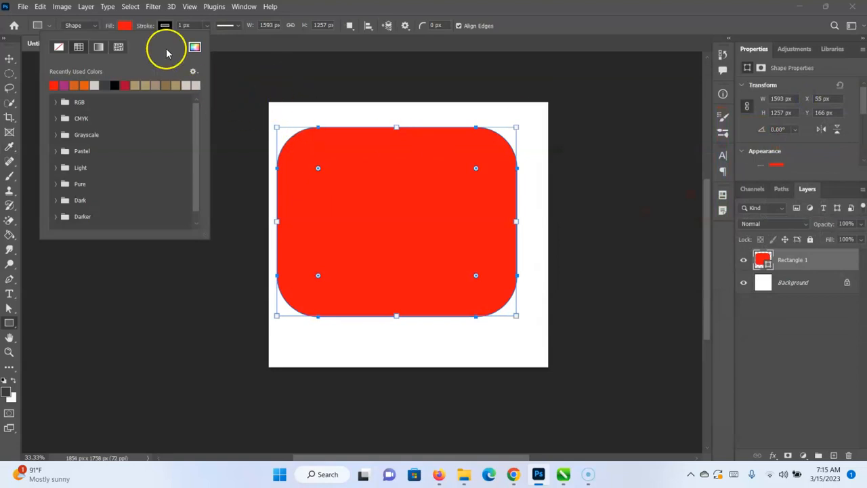
Set the rounded rectangle's fill to a muted blue, hex 748fb4.
click(194, 46)
click(725, 163)
drag(698, 159, 618, 146)
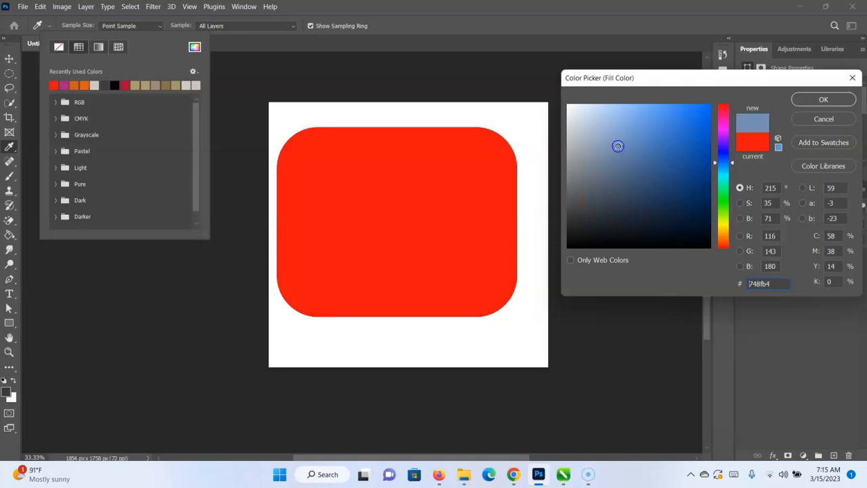
click(834, 100)
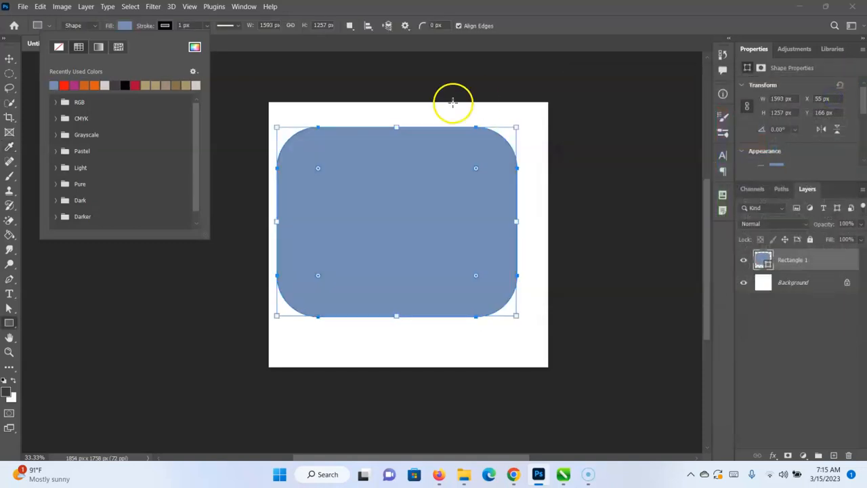
Set the rectangle's stroke to black from the recent colors, and deselect the shape.
click(165, 25)
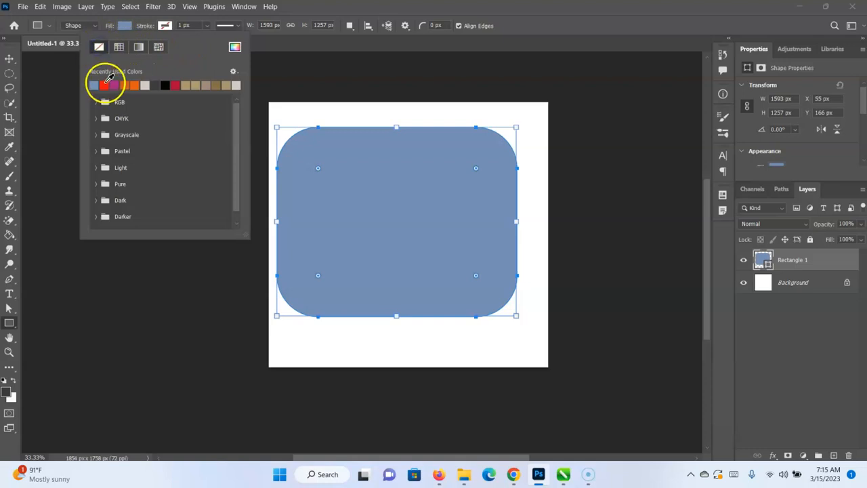
click(165, 84)
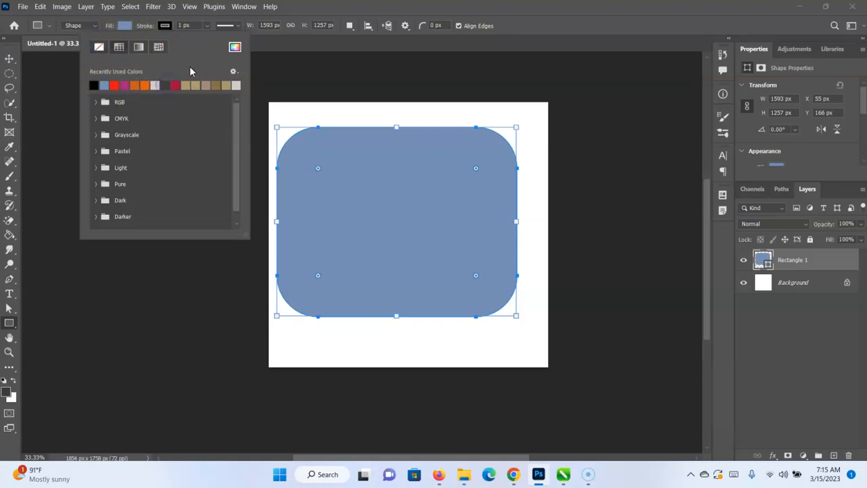
click(9, 60)
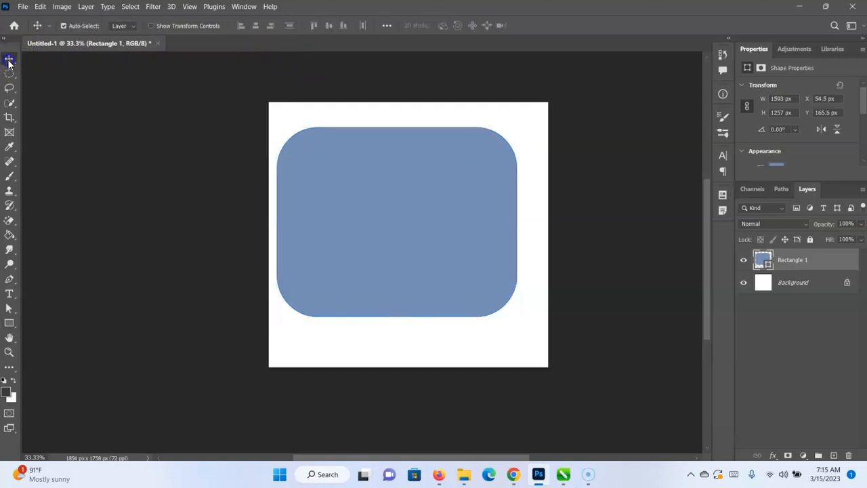
click(176, 180)
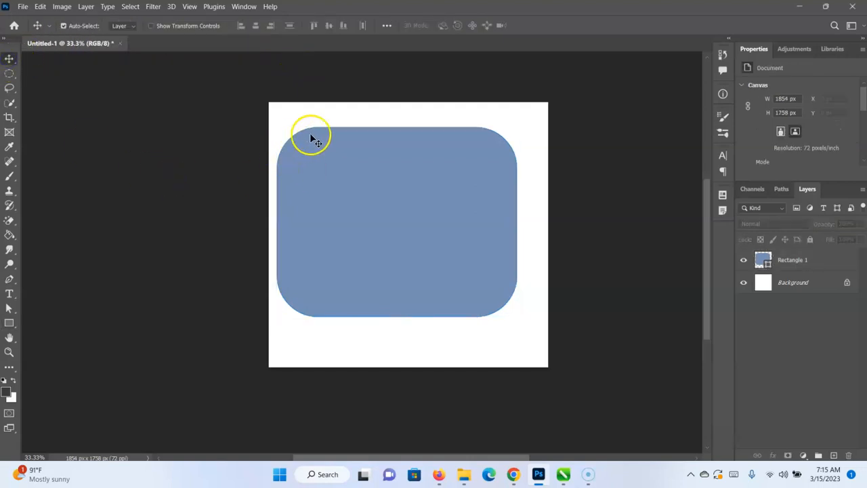
Set the Rectangle tool's stroke to no color while no layer is selected, and return to the Move tool.
click(9, 324)
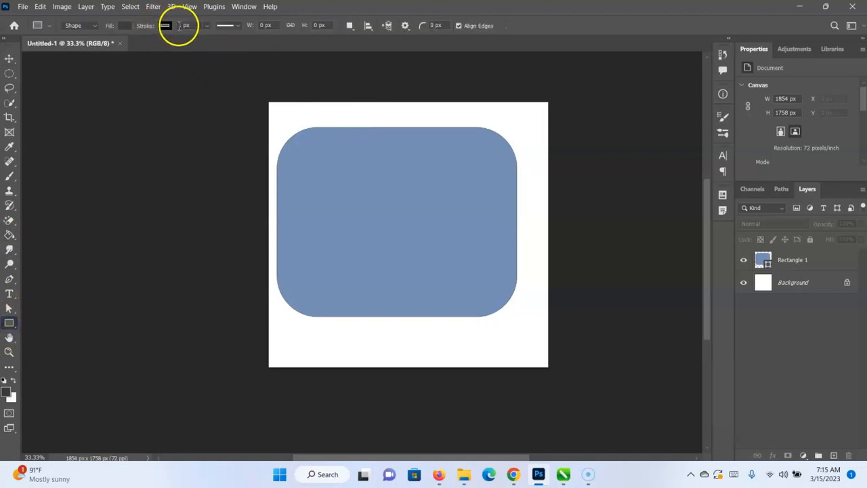
click(163, 26)
click(99, 47)
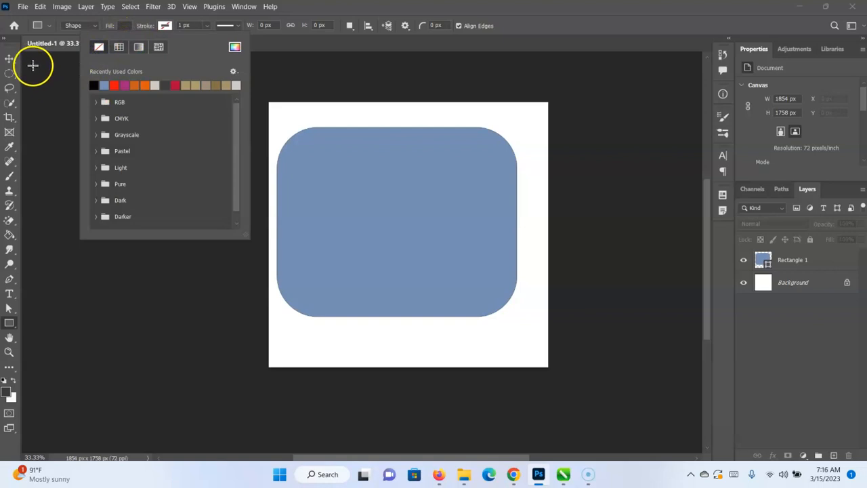
click(14, 60)
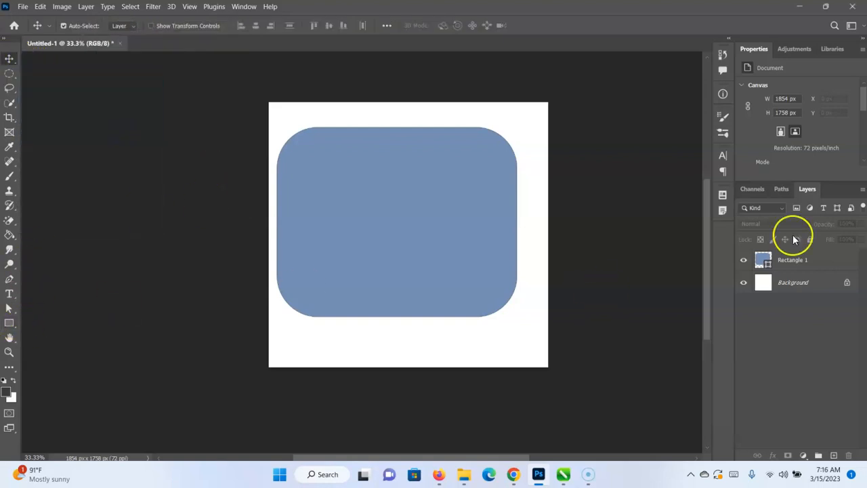
Enlarge the Properties area for the Rectangle 1 layer, and move the shape to about X 130.5 px, Y 219.5 px.
click(786, 258)
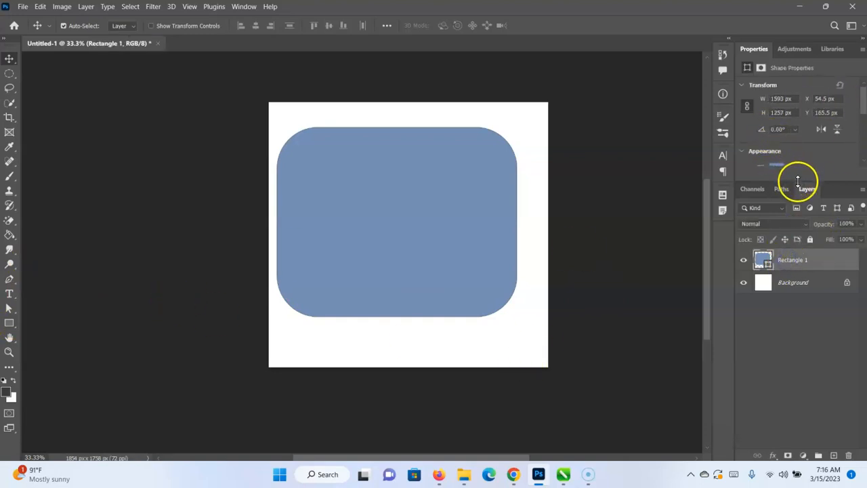
drag(798, 181, 794, 282)
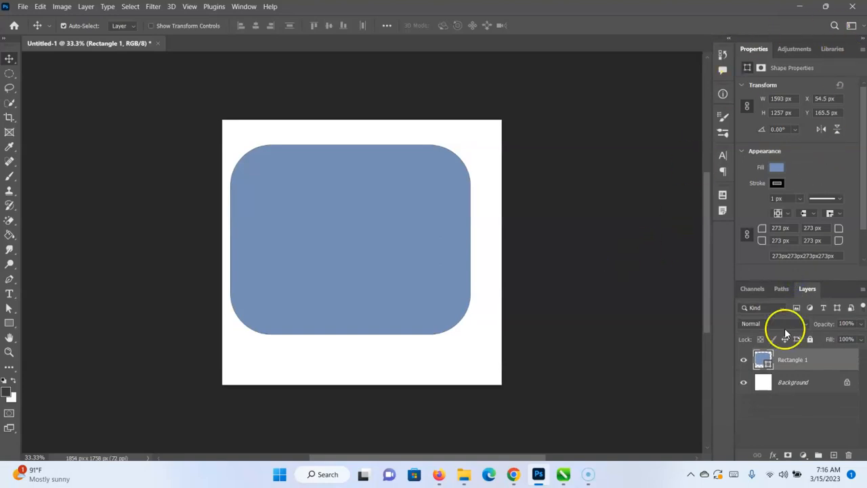
drag(393, 251, 360, 246)
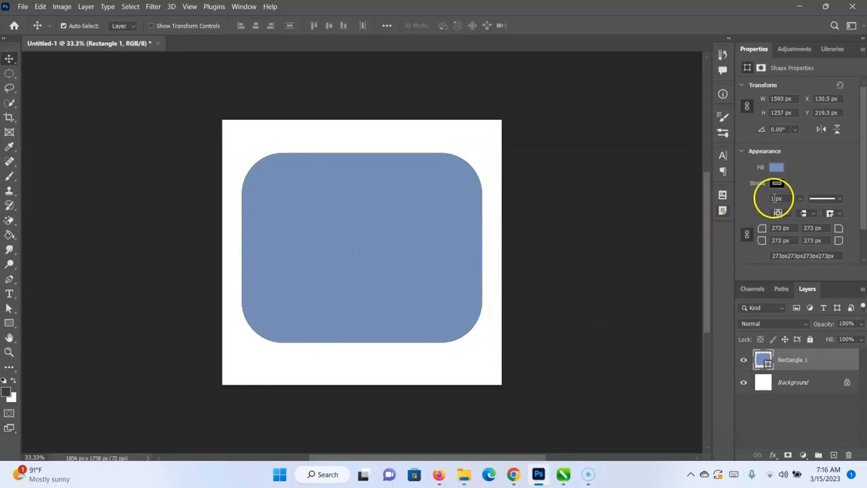
Set the radius of all four corners of the rectangle to 50 px.
click(788, 228)
text(50)
key(Return)
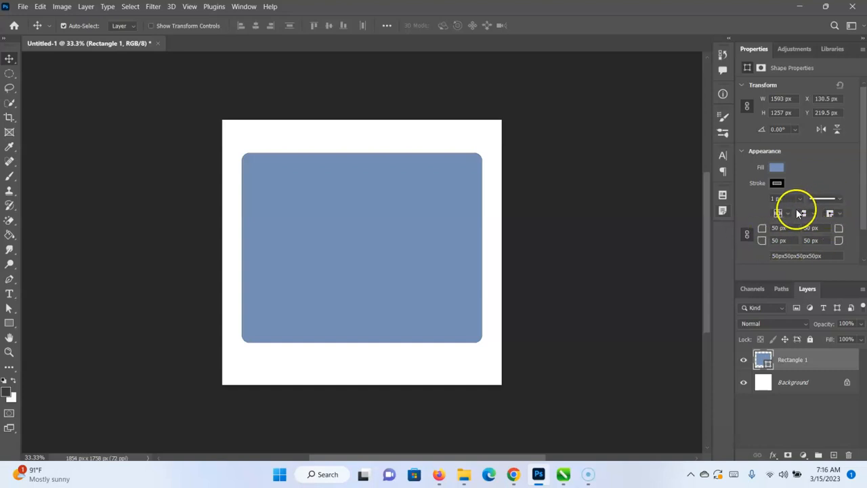
Switch the rectangle's stroke alignment to inside and back to center.
click(786, 214)
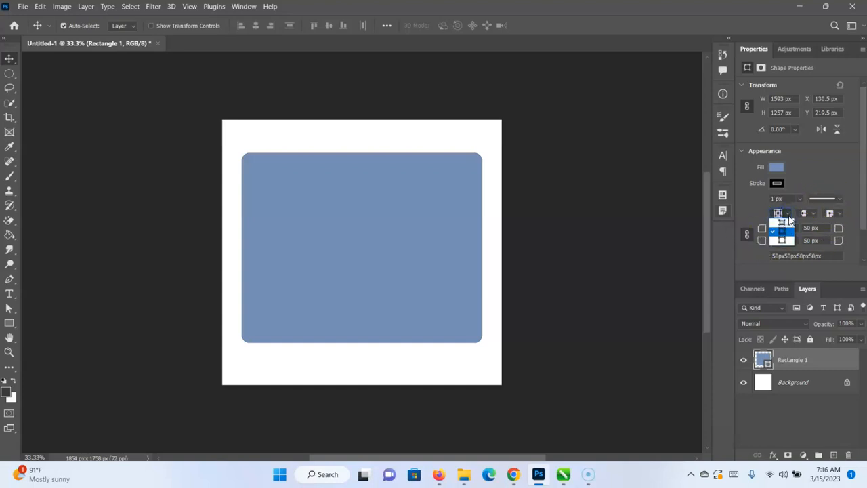
click(786, 222)
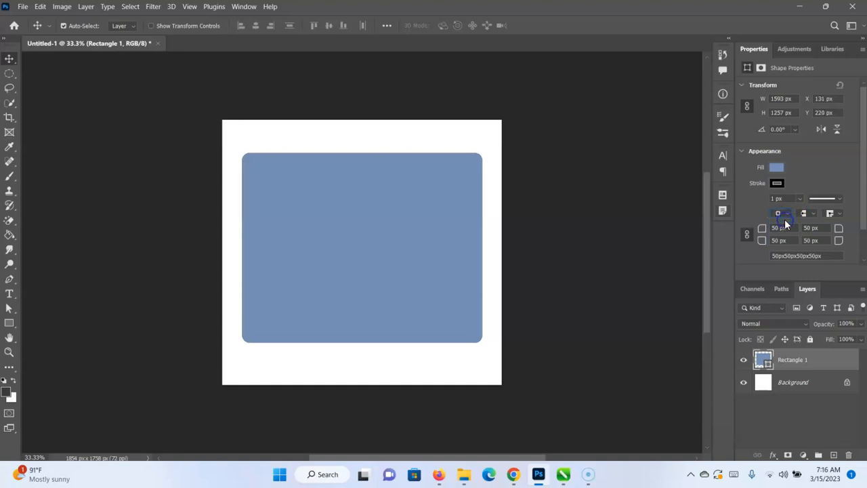
click(788, 212)
click(784, 232)
Thicken the rectangle's black stroke to 55.38 px.
click(800, 200)
click(800, 199)
click(819, 212)
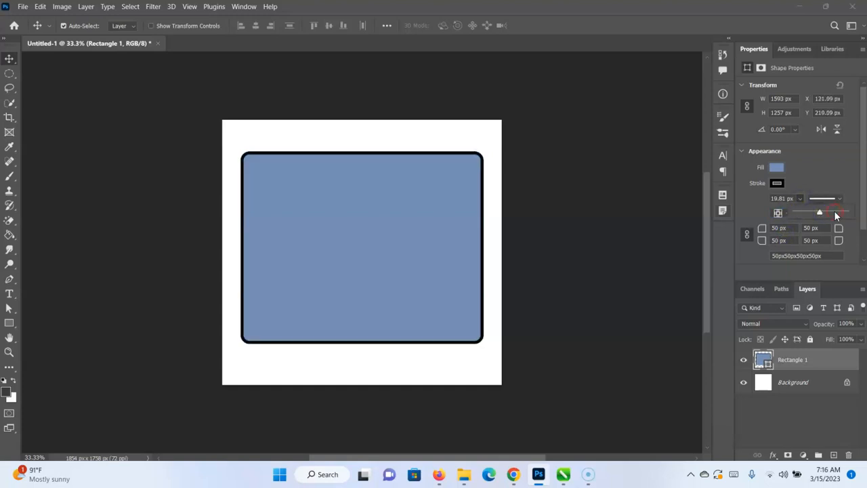
click(836, 213)
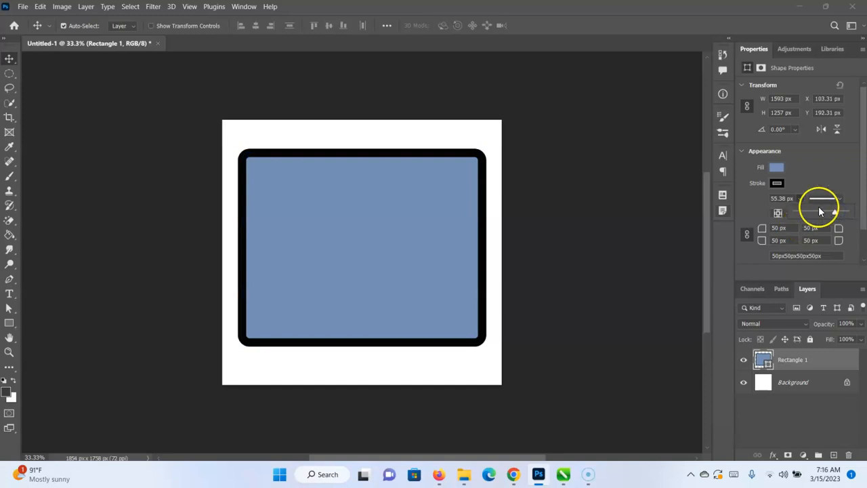
Try to apply the dashed line style to the rectangle's stroke.
click(838, 199)
right_click(814, 253)
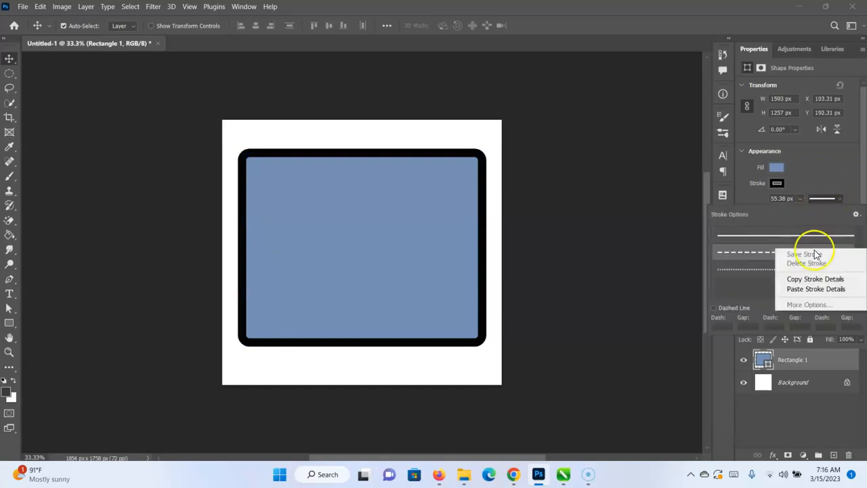
click(756, 257)
click(829, 177)
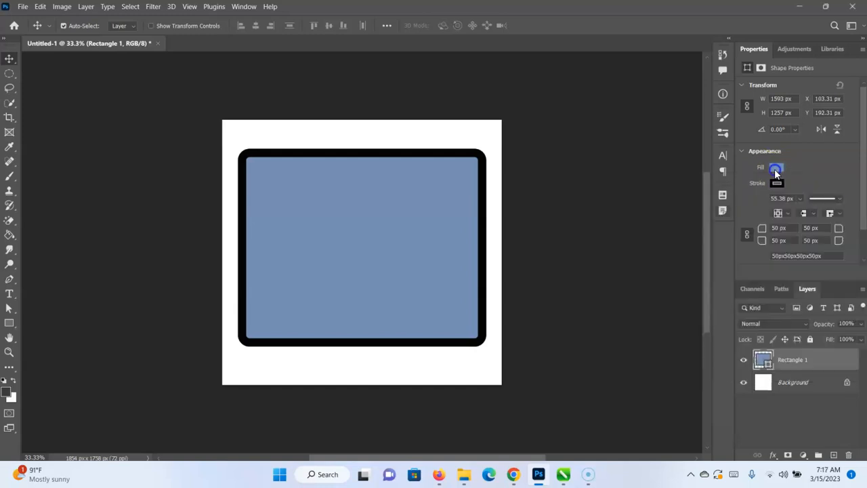
Change the rectangle's fill to a dark blue picked in the color picker, and deselect the shape.
click(775, 169)
click(848, 188)
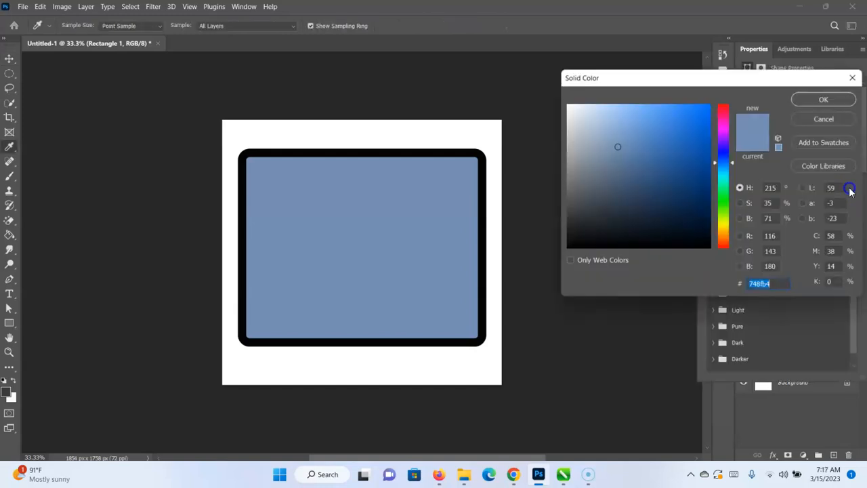
click(695, 184)
click(819, 100)
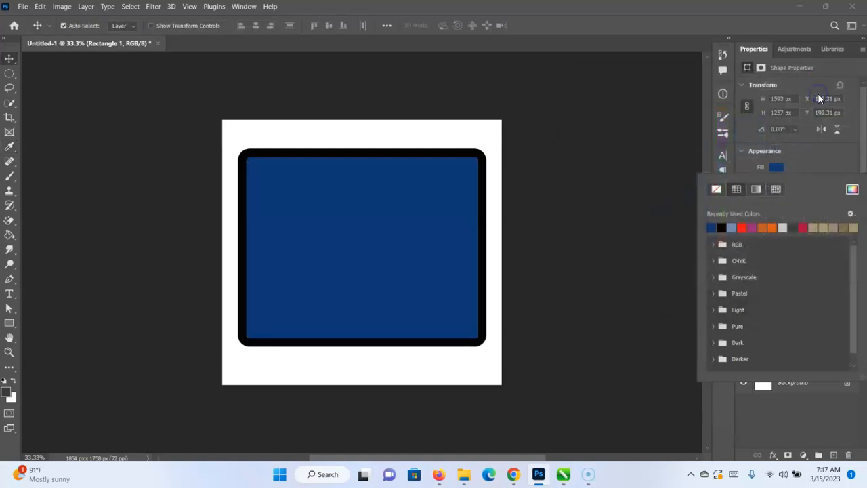
scroll(794, 237, down, 1)
click(804, 198)
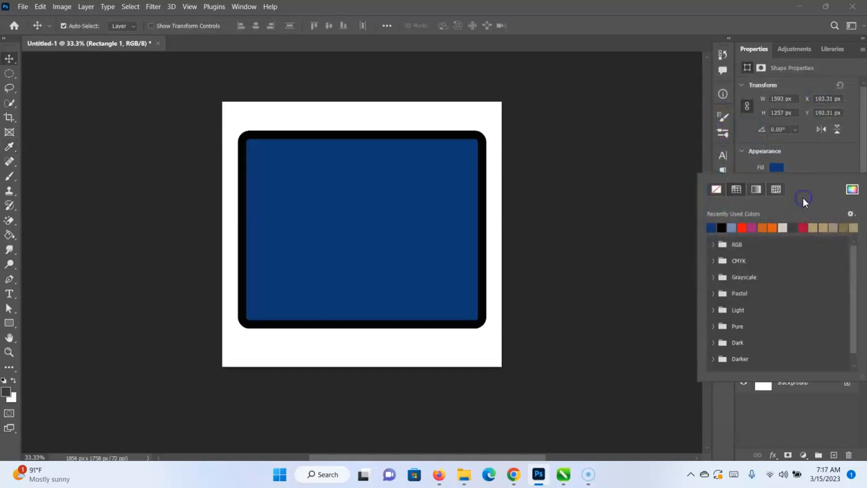
click(664, 169)
click(664, 169)
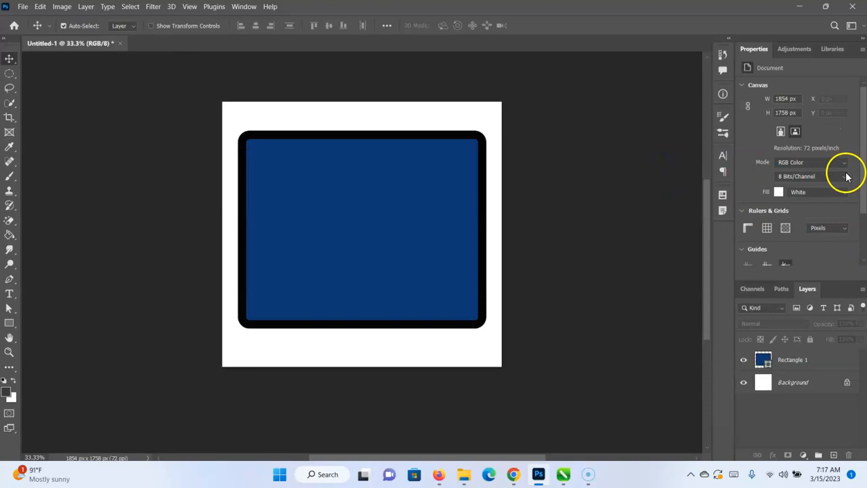
Examine the document's properties, including color mode, rulers and grids, guides and quick actions.
scroll(797, 136, down, 3)
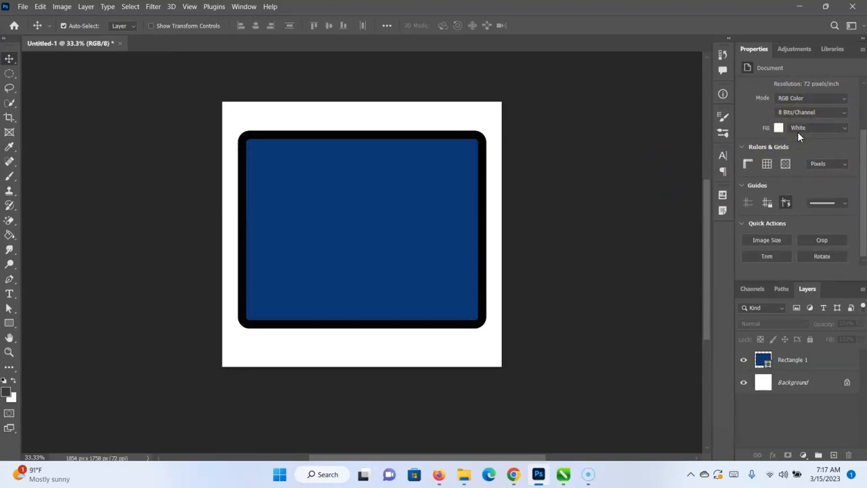
scroll(797, 131, up, 3)
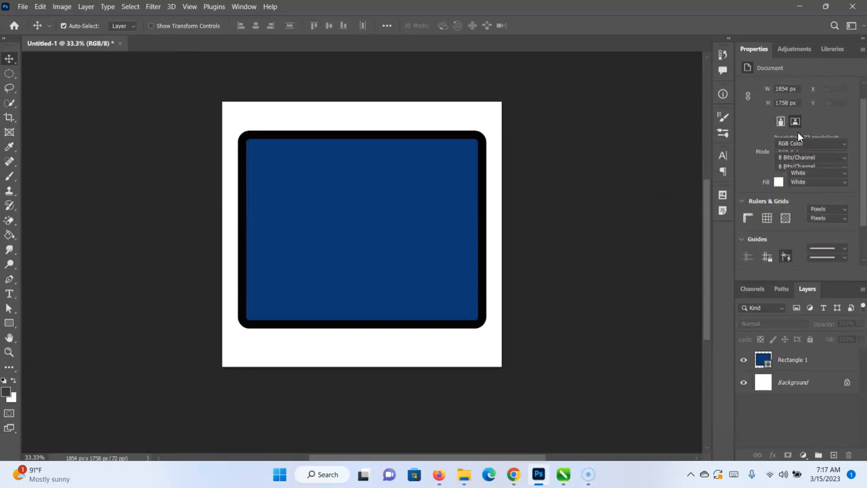
scroll(797, 131, down, 3)
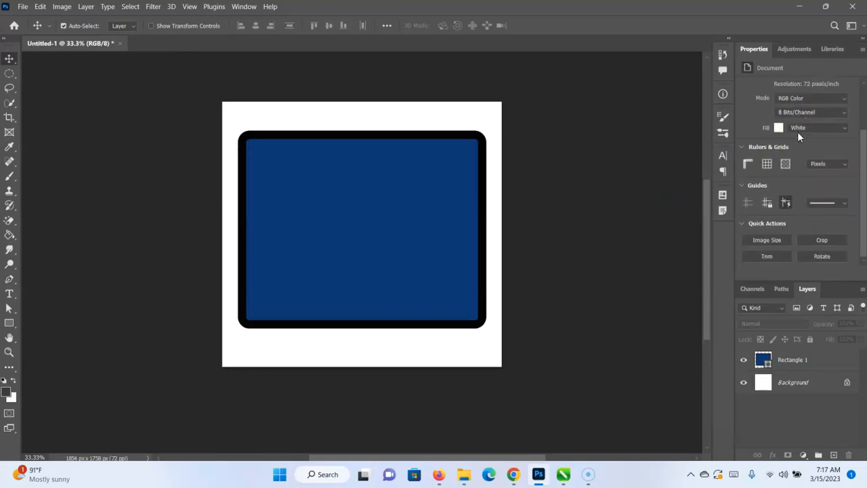
Examine the document's Crop and Image Size quick actions without changing the canvas or image dimensions.
click(818, 240)
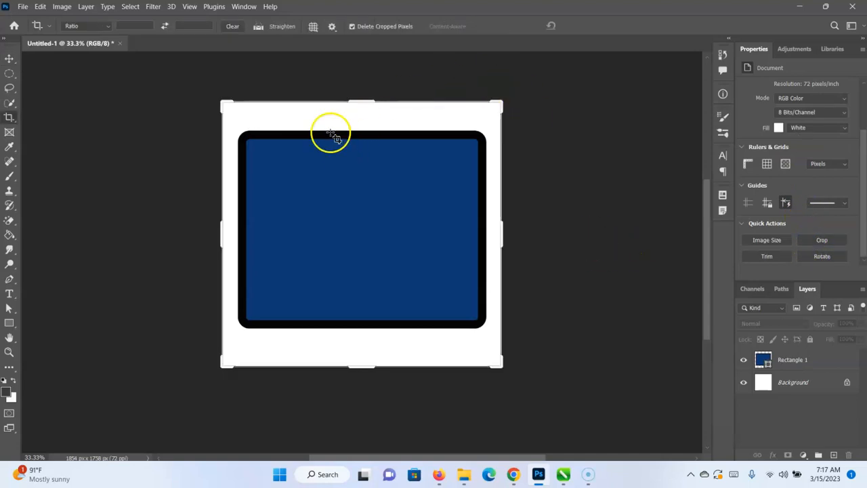
click(766, 240)
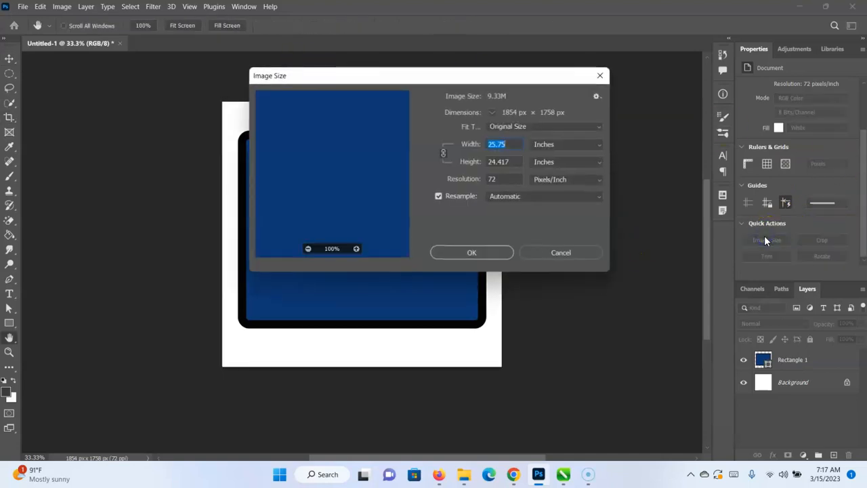
click(440, 253)
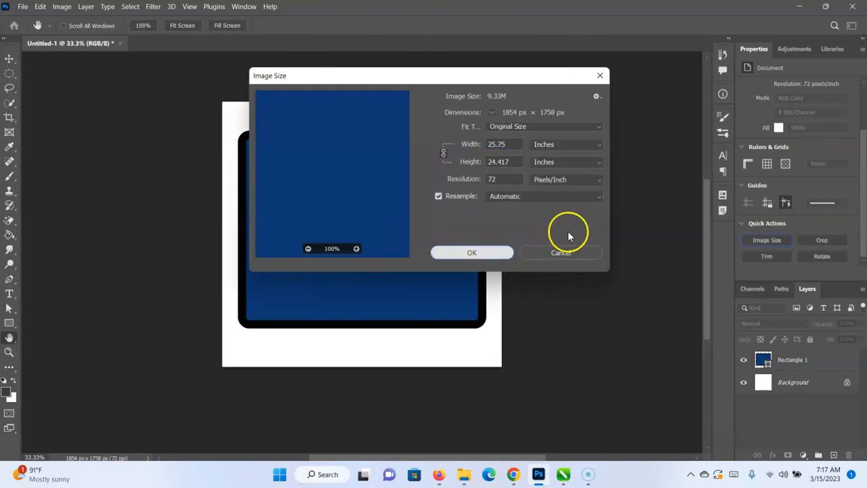
click(599, 75)
key(c)
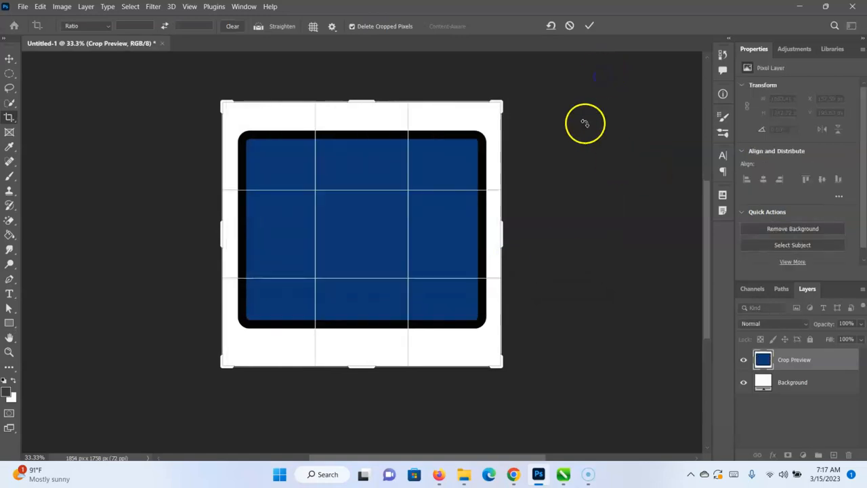
click(590, 25)
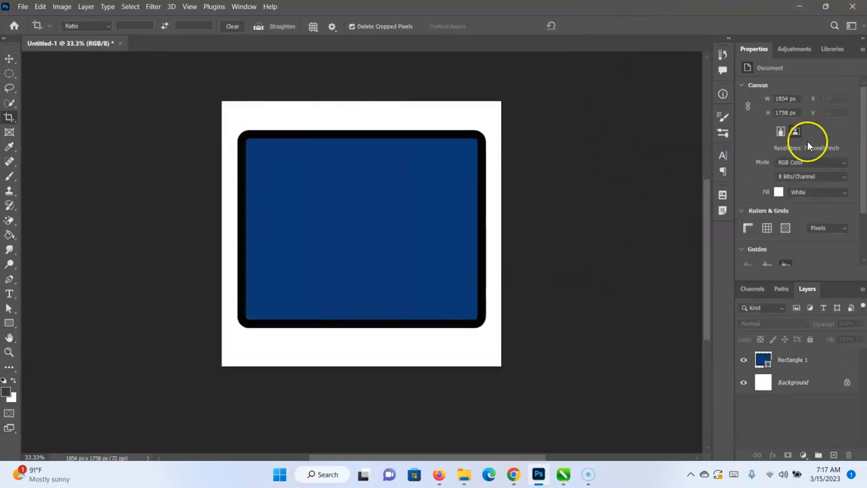
scroll(807, 145, down, 2)
scroll(807, 140, up, 2)
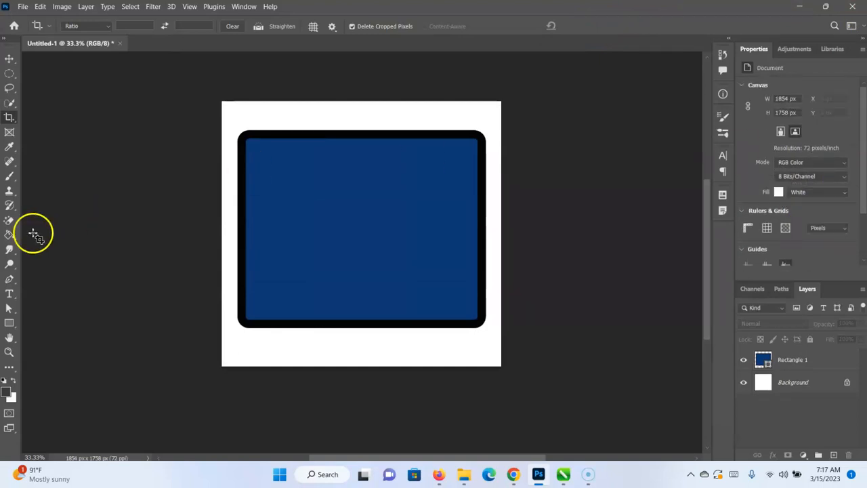
Delete the blue rectangle's layer, leaving only the white background.
click(10, 58)
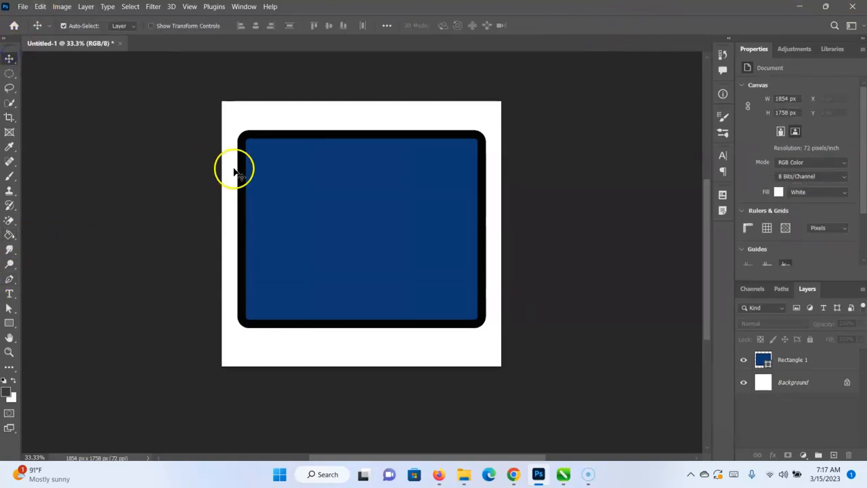
click(821, 364)
key(Delete)
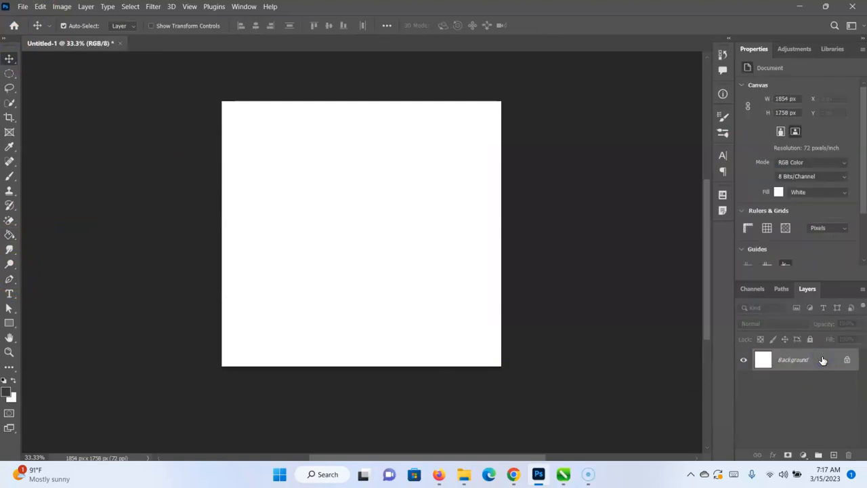
Draw a dark grey ellipse about 1345 × 1310 px on the canvas with the Ellipse tool.
click(9, 323)
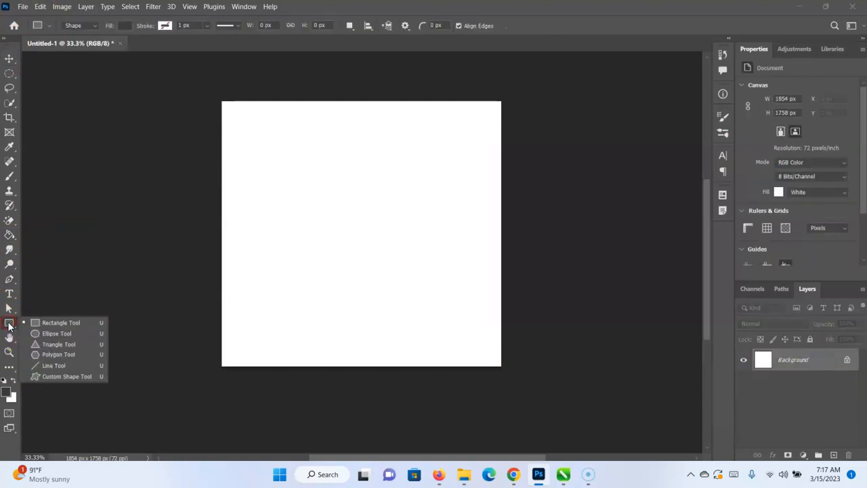
click(35, 334)
drag(234, 147, 437, 344)
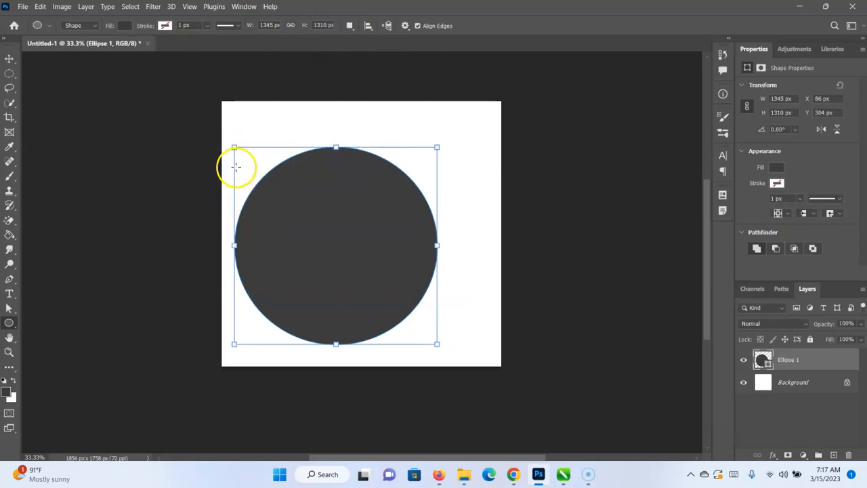
scroll(785, 190, down, 1)
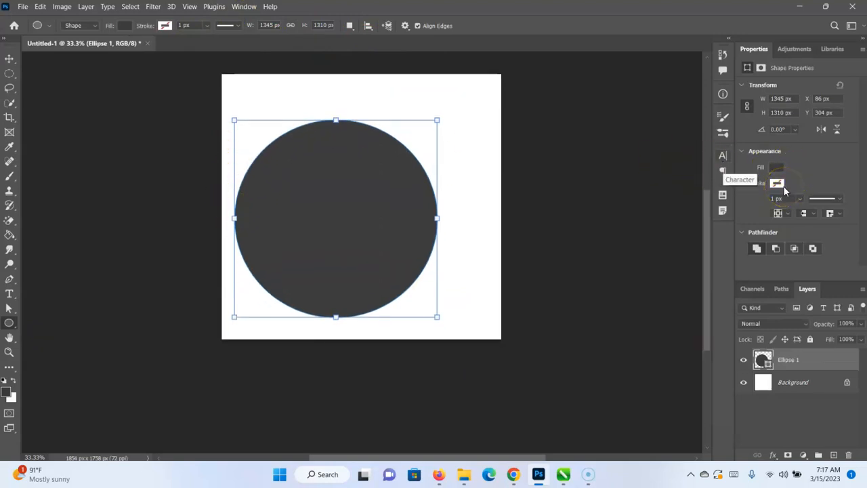
scroll(553, 168, up, 1)
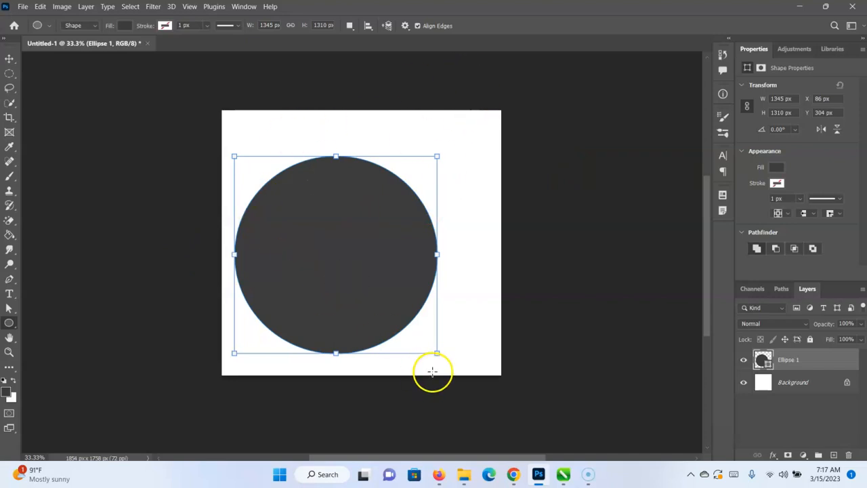
Resize the ellipse several times, ending at about 1416 × 1117 px, and delete it.
drag(433, 353, 501, 364)
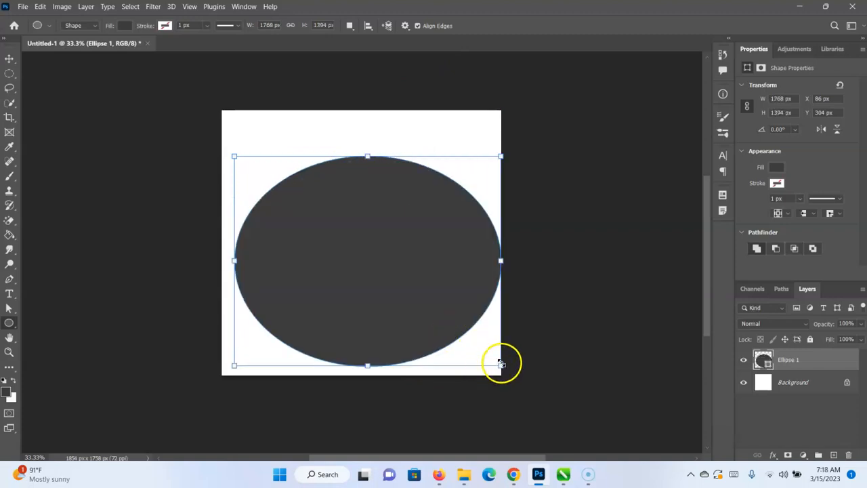
drag(501, 363, 373, 207)
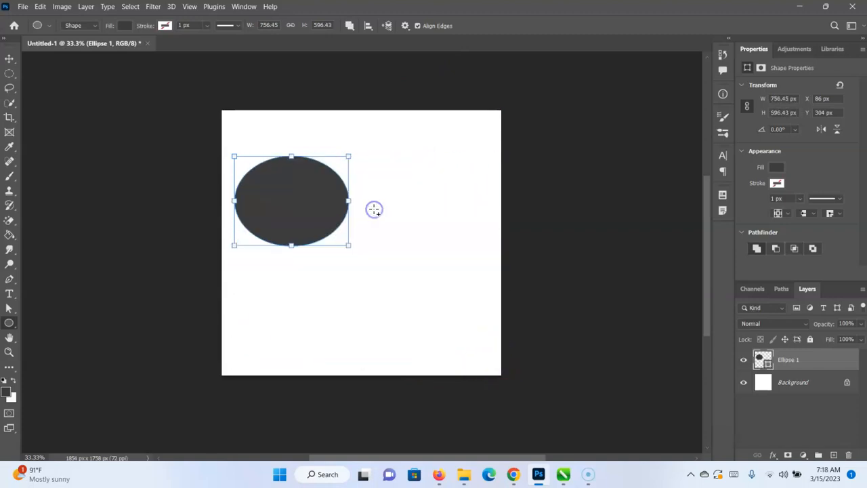
drag(352, 243, 432, 348)
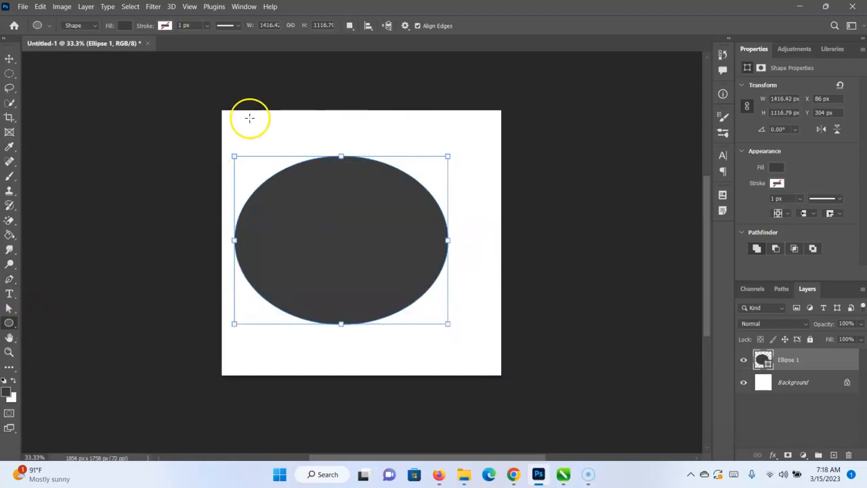
key(Delete)
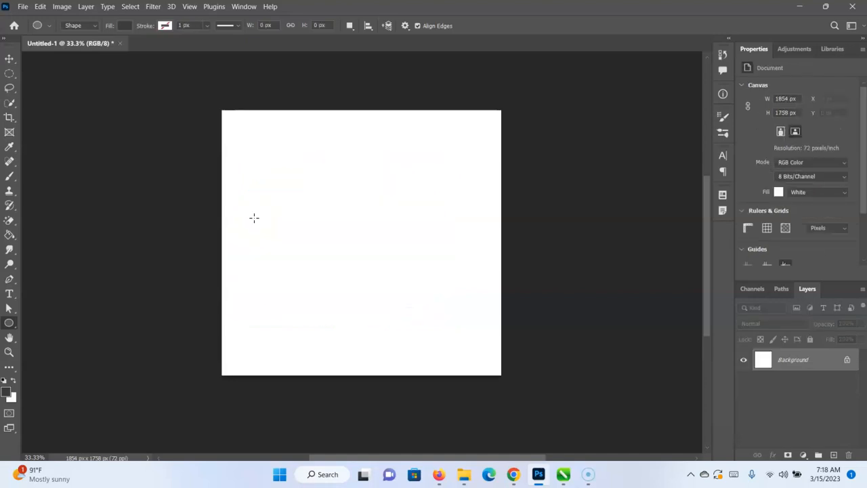
Draw trial rectangles with the Rectangle tool, the last about 657 × 545 px, and undo them.
right_click(9, 324)
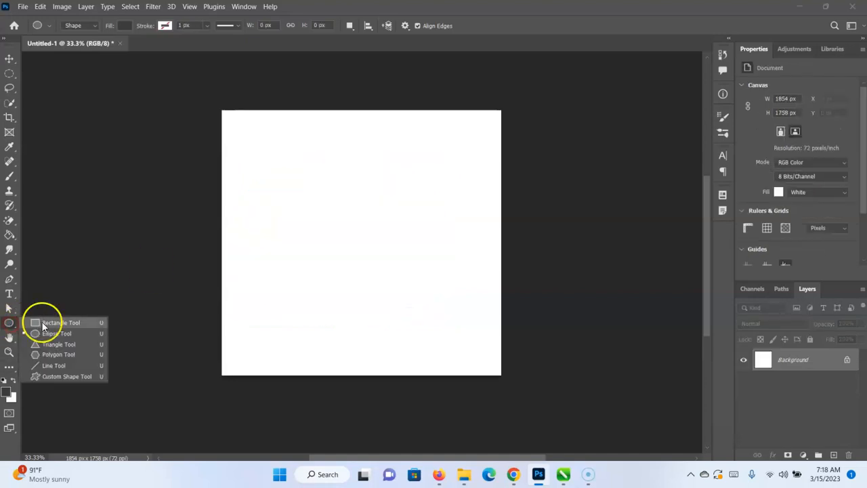
click(43, 323)
drag(244, 181, 319, 195)
key(ctrl+z)
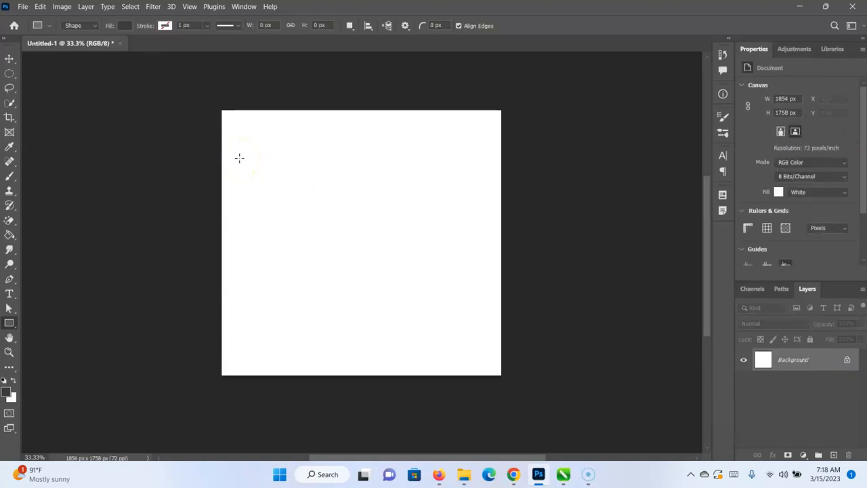
drag(240, 159, 482, 265)
key(ctrl+z)
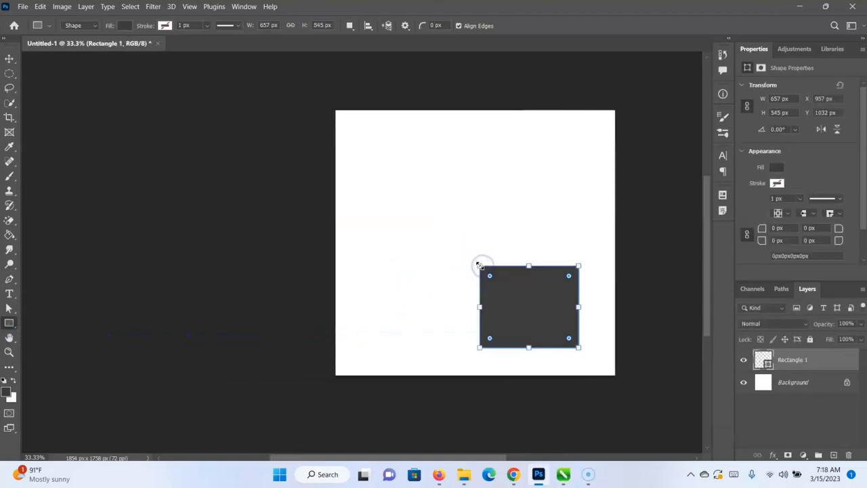
key(ctrl+z)
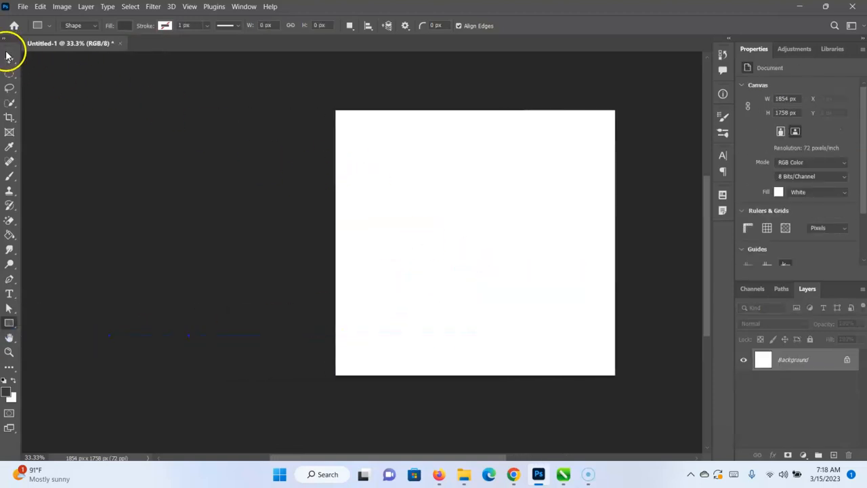
Draw a dark grey triangle about 1224 × 1044 px on the canvas with the Triangle tool.
right_click(9, 324)
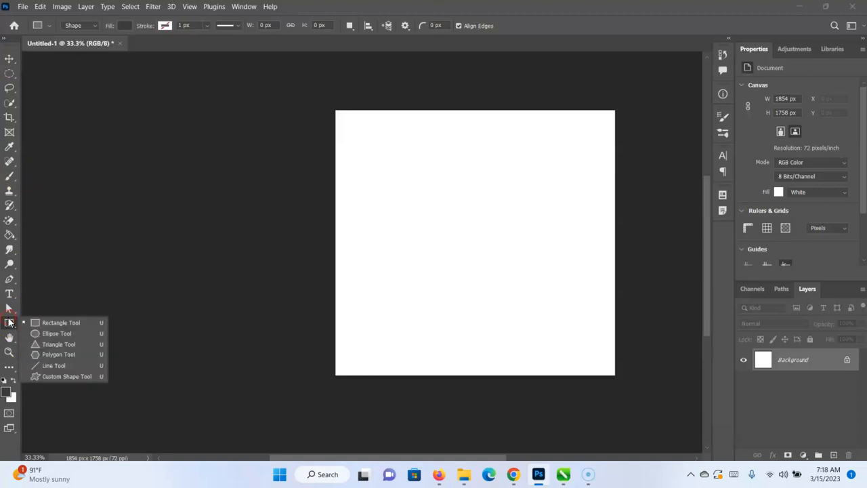
click(63, 344)
drag(383, 177, 568, 334)
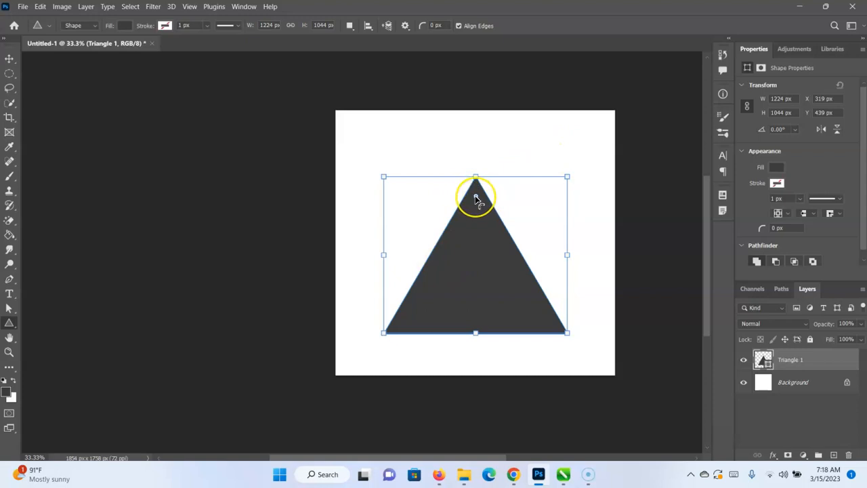
Try rounding the triangle's corners to about 128 px, and delete the triangle.
drag(477, 198, 478, 217)
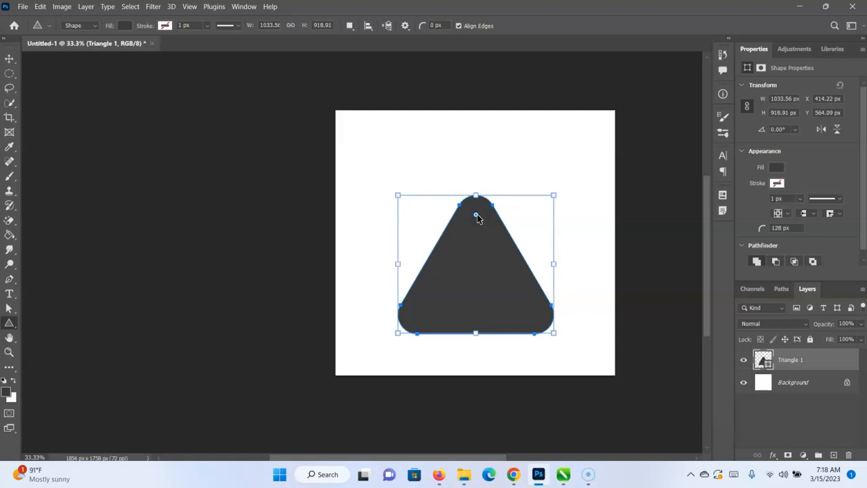
key(ctrl+z)
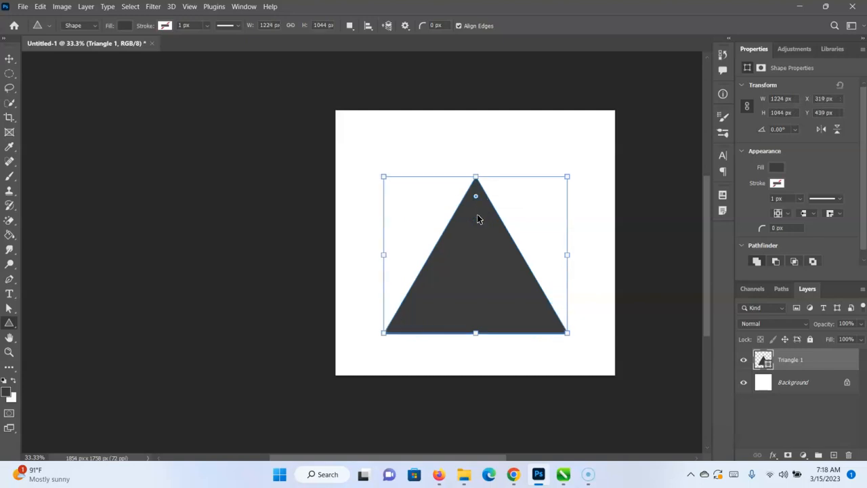
key(Delete)
Draw and undo a three-sided polygon about 915 × 918 px, and try setting the number of sides to 2.
right_click(10, 323)
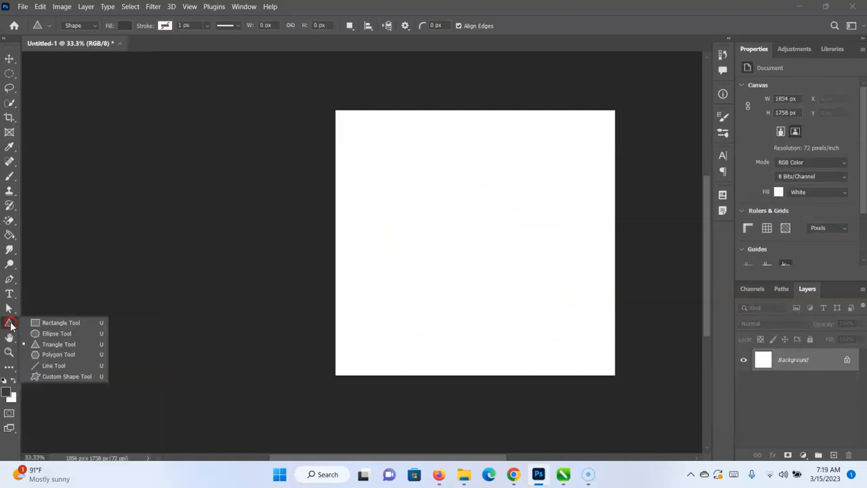
click(53, 354)
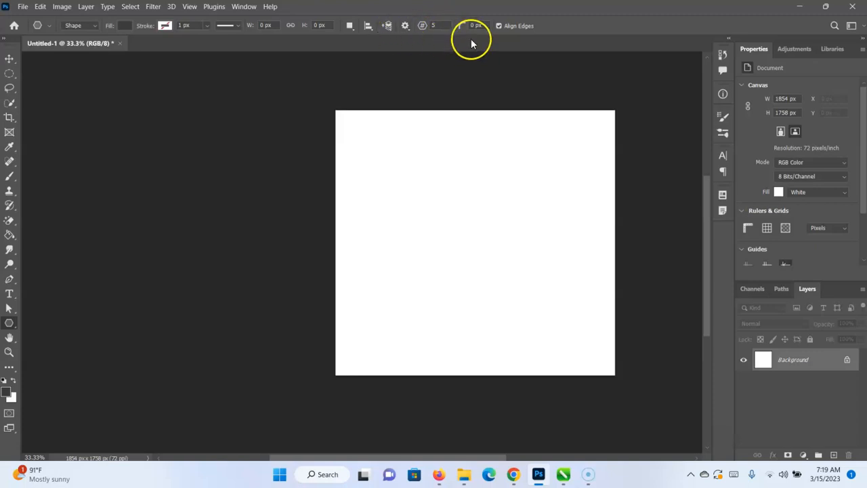
click(437, 26)
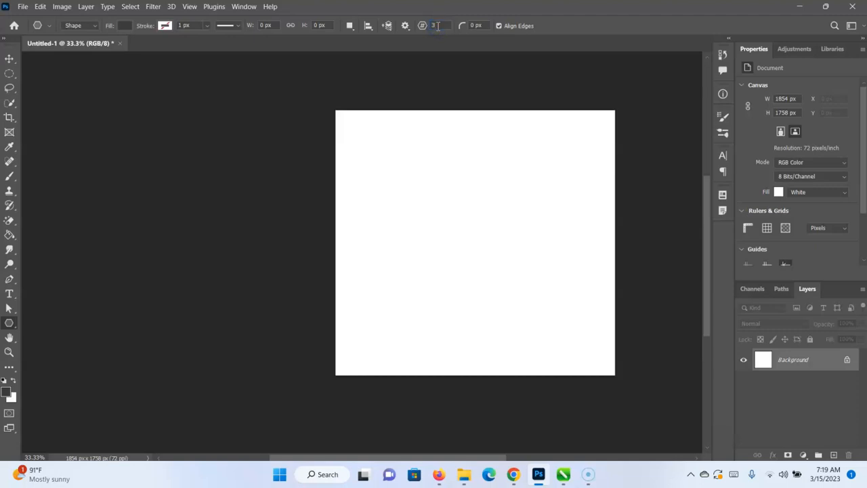
drag(400, 147, 538, 284)
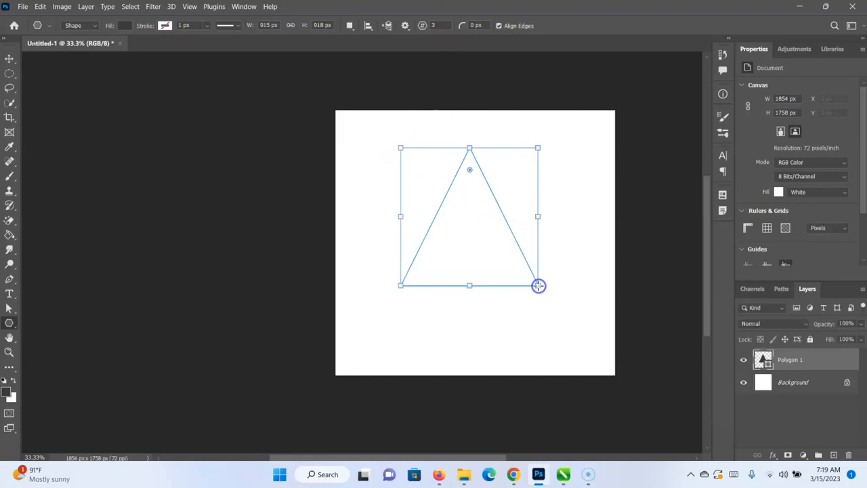
key(ctrl+z)
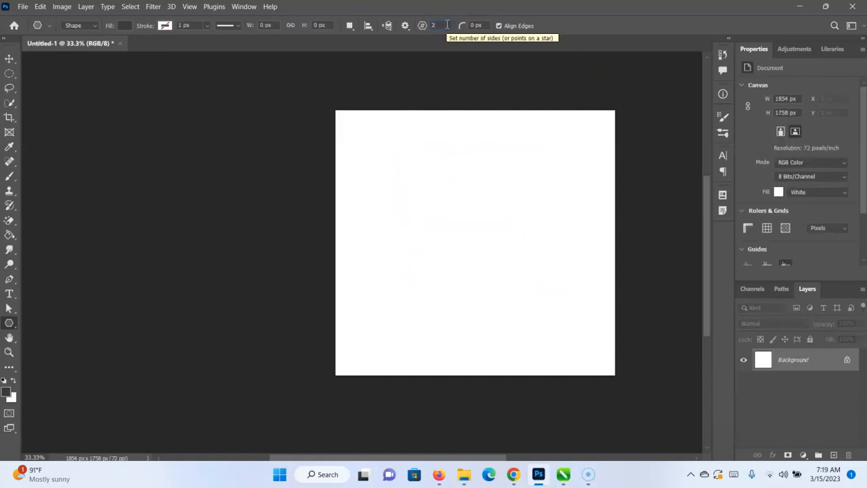
key(Return)
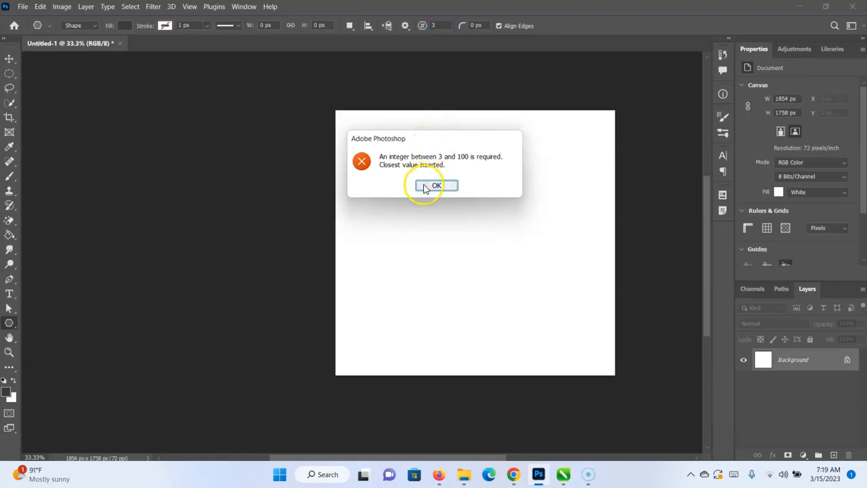
click(428, 187)
Draw a seven-sided and a ten-sided polygon on the canvas, undoing each one.
click(438, 26)
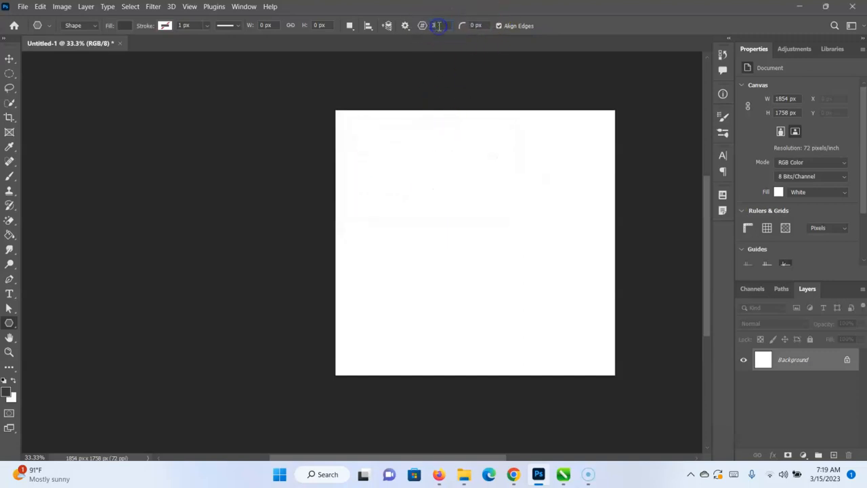
text(7)
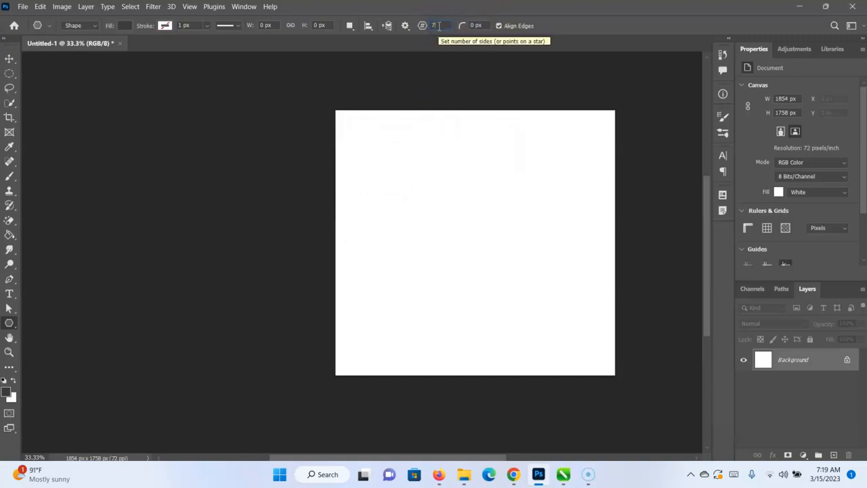
drag(360, 172, 547, 334)
key(ctrl+z)
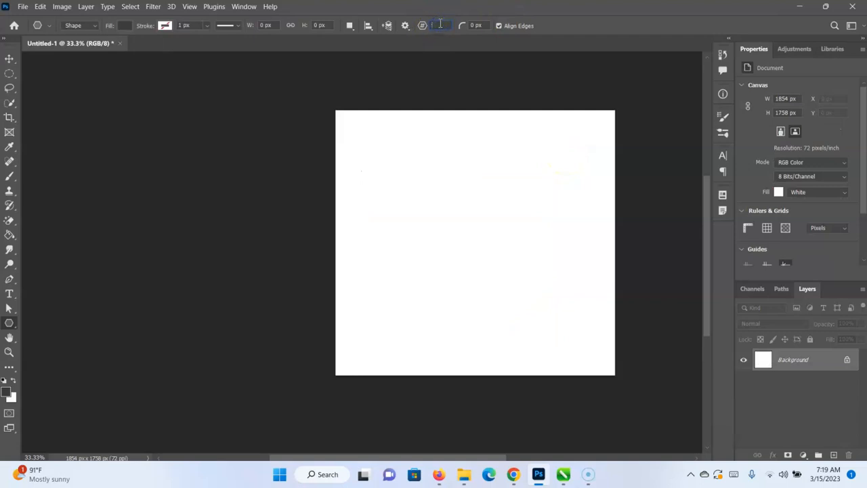
drag(396, 160, 578, 340)
key(ctrl+z)
Draw a horizontal line about 1369 px long with 1 px weight across the canvas using the Line tool.
right_click(9, 323)
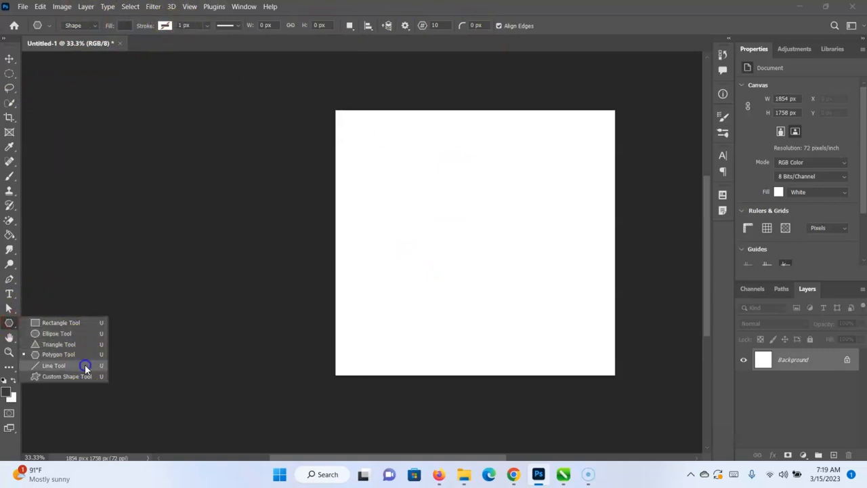
click(55, 365)
drag(376, 222, 581, 217)
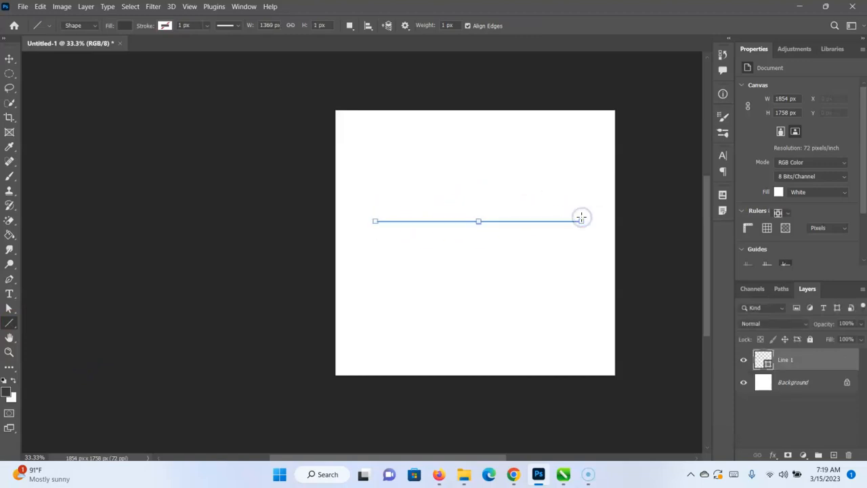
Draw two more horizontal lines above the first one, about 1411 px and 1414 px long, with 1 px weight.
drag(374, 202, 587, 235)
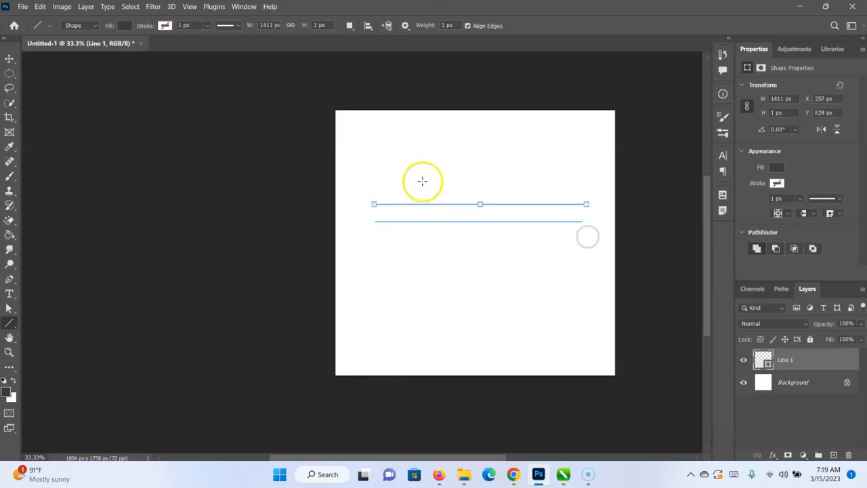
drag(369, 186, 583, 197)
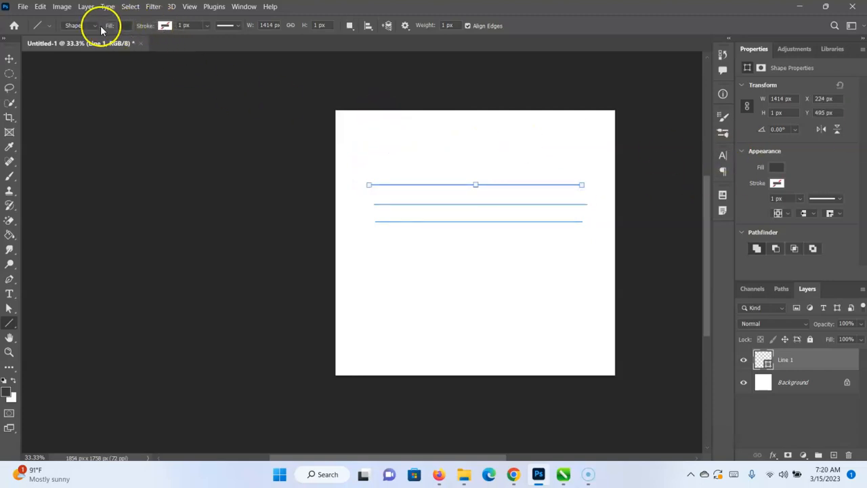
Set the lines' fill color to red d00f0f and deselect the shape layer with the Move tool.
click(122, 26)
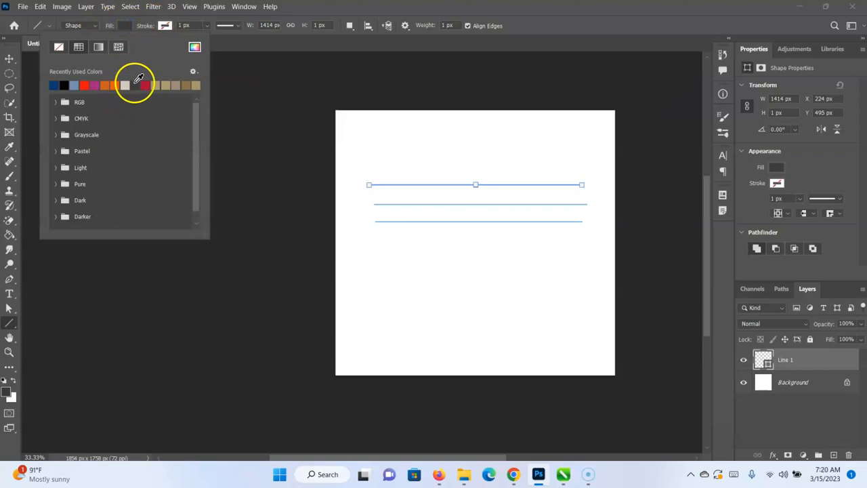
click(195, 46)
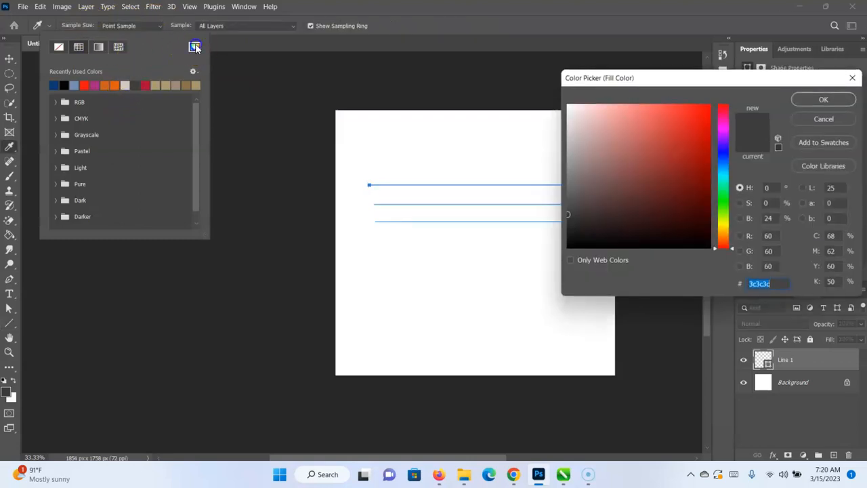
click(702, 130)
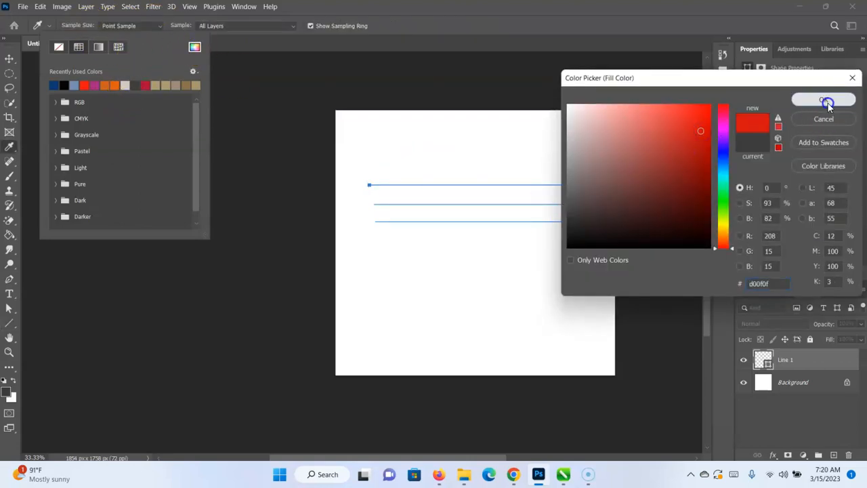
click(823, 100)
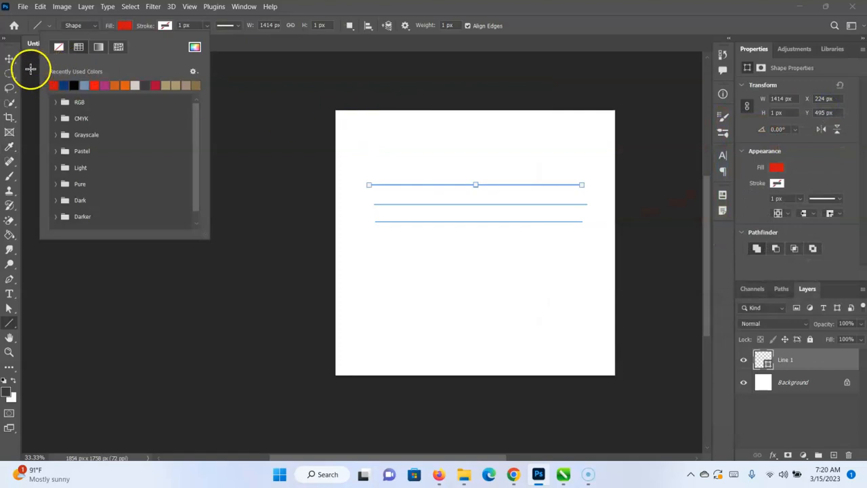
click(10, 58)
click(250, 169)
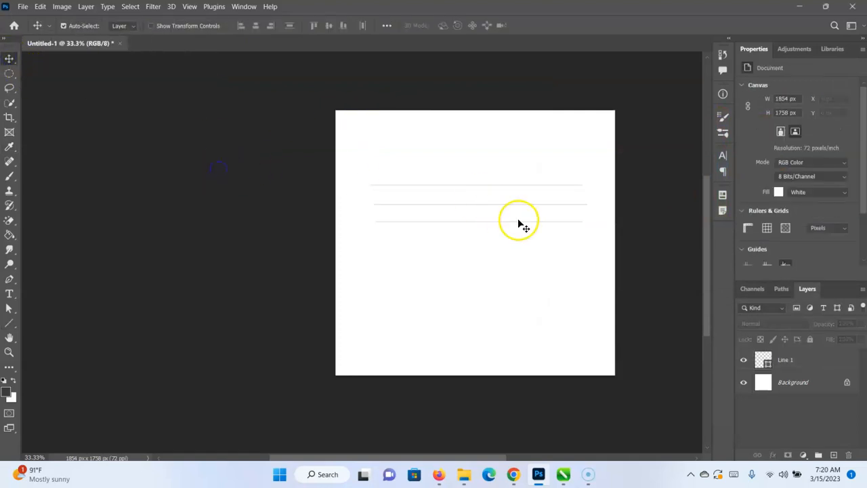
Select the Line 1 layer and give it a black stroke 21.10 px wide.
scroll(813, 203, down, 2)
scroll(813, 203, up, 2)
click(823, 369)
scroll(792, 161, down, 6)
scroll(792, 161, up, 5)
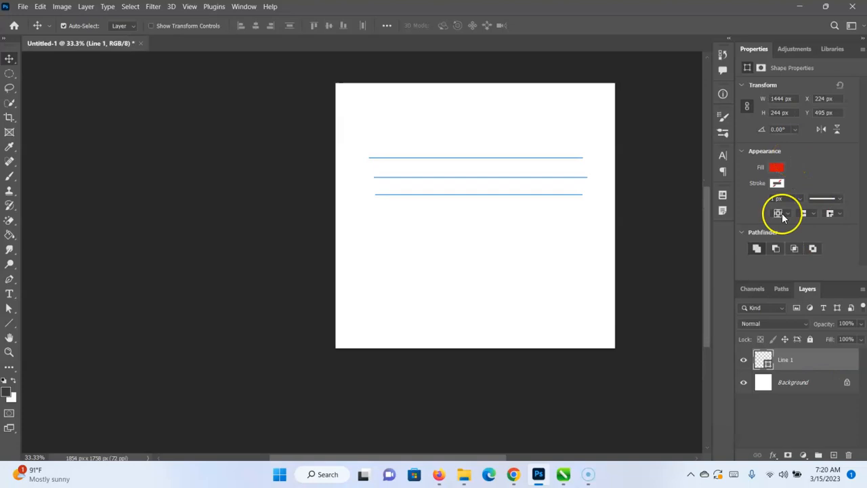
click(776, 183)
click(734, 243)
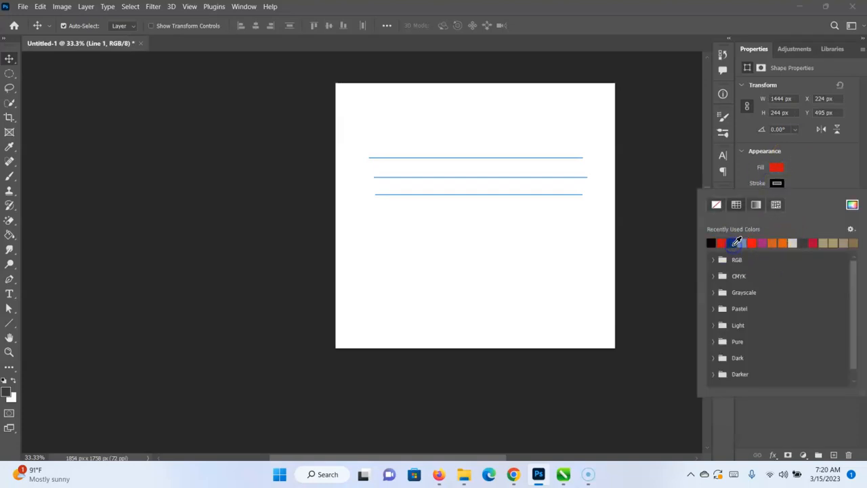
click(803, 171)
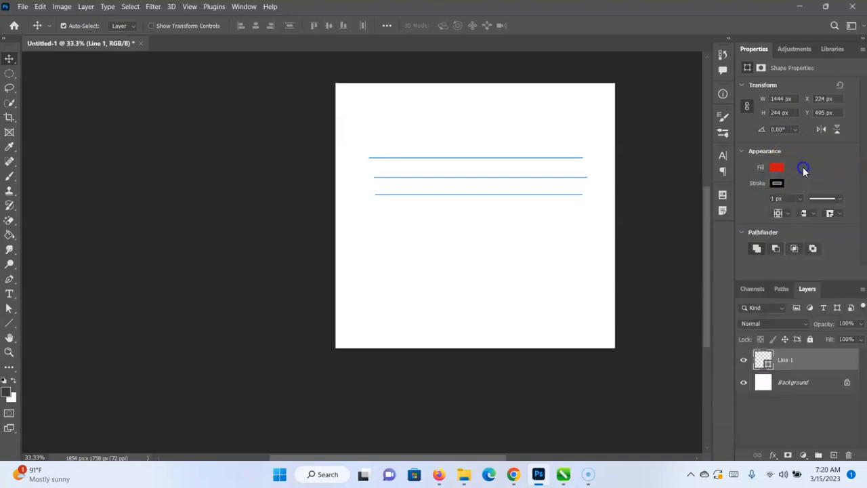
click(800, 202)
click(821, 210)
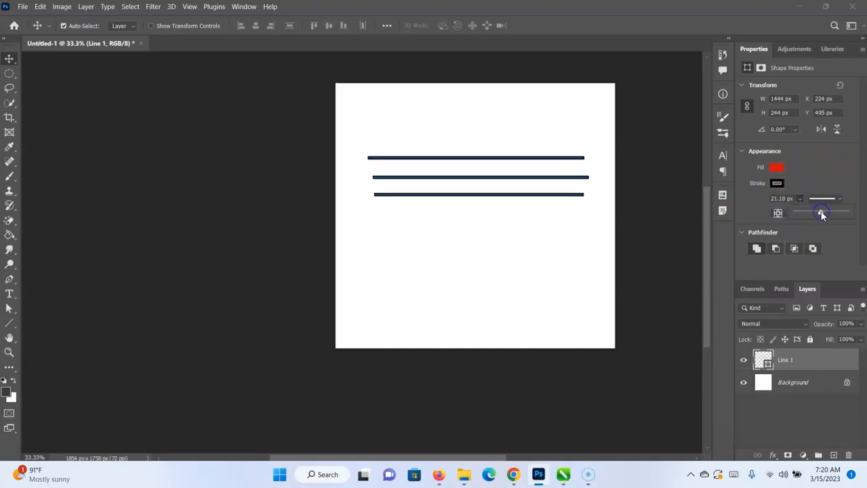
click(778, 169)
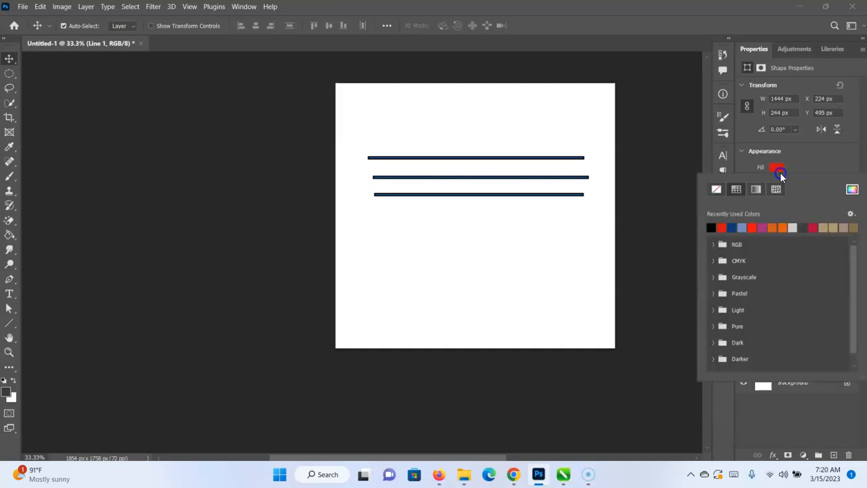
click(805, 166)
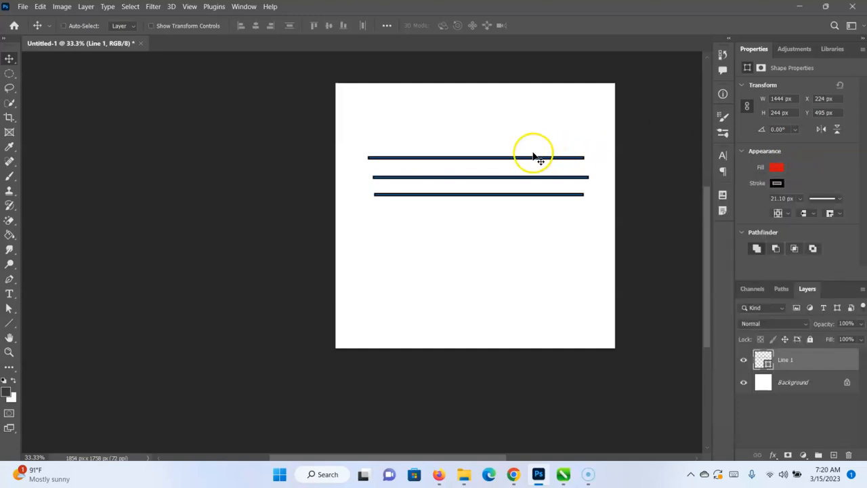
Delete the layer holding the three horizontal lines.
scroll(823, 182, down, 3)
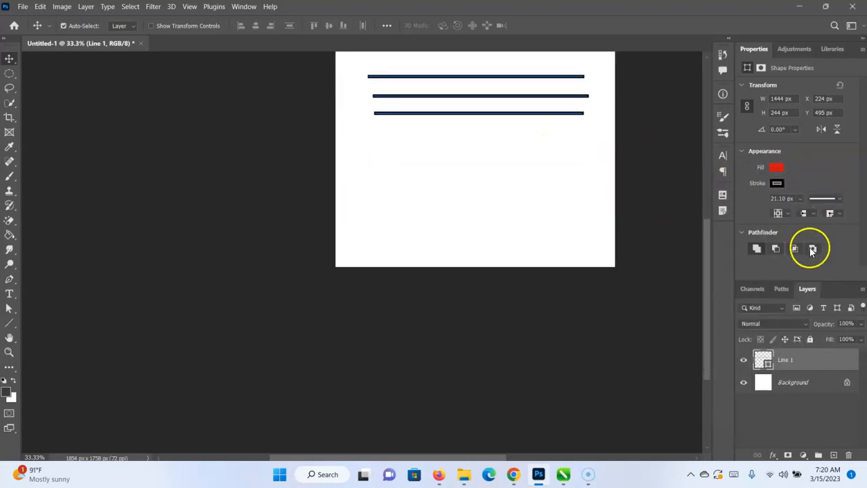
scroll(520, 145, up, 3)
scroll(837, 168, down, 1)
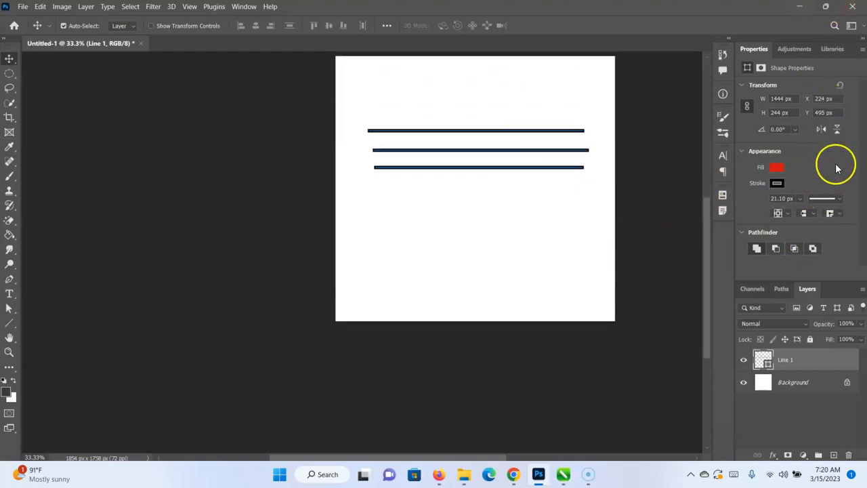
scroll(579, 154, up, 3)
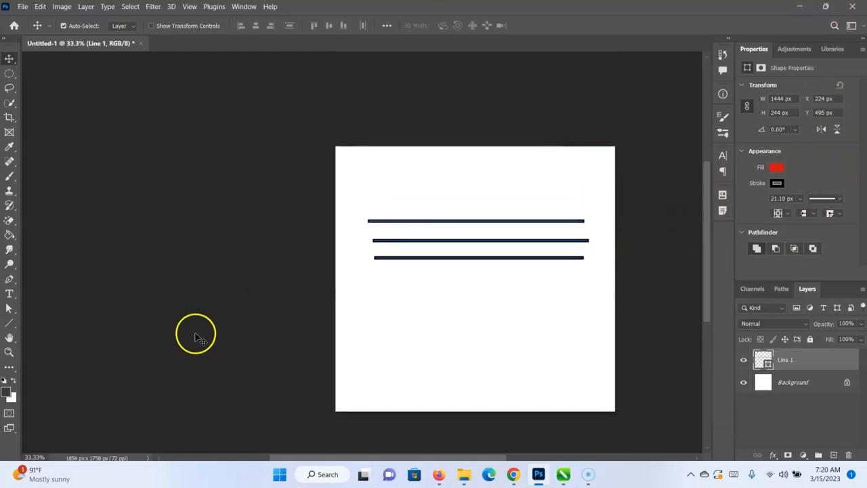
key(Delete)
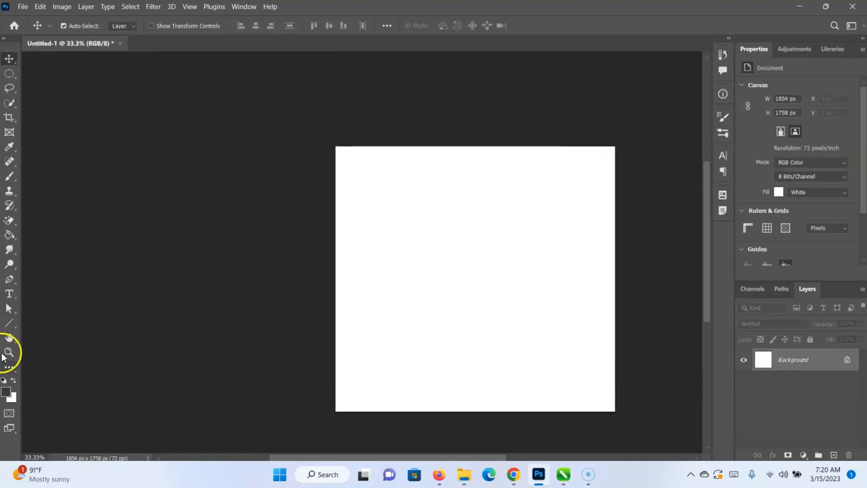
Move the canvas view up and to the left with the Hand tool.
click(9, 339)
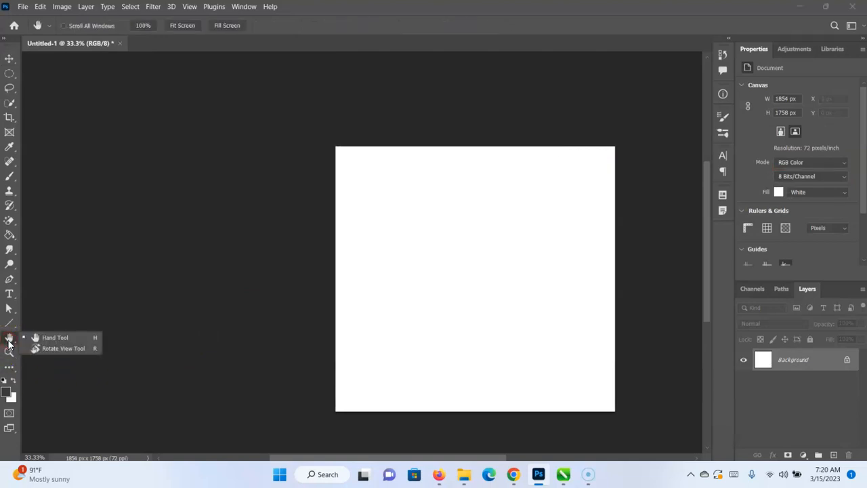
click(70, 339)
drag(521, 256, 365, 211)
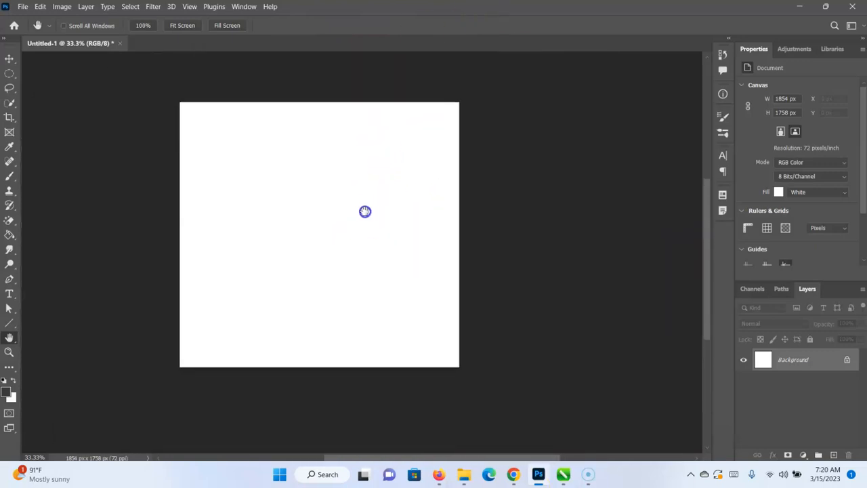
Rotate the canvas view to 90° and on to 180° with the Rotate View tool.
click(10, 343)
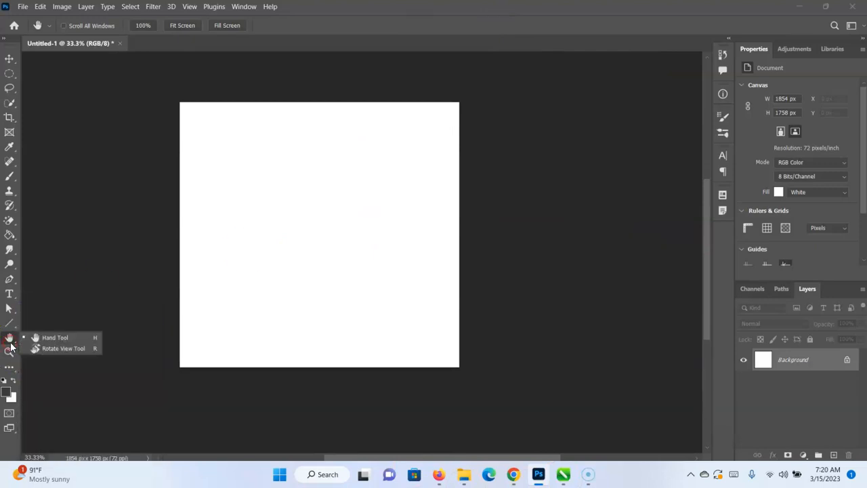
click(45, 348)
drag(475, 113, 463, 333)
drag(511, 354, 595, 407)
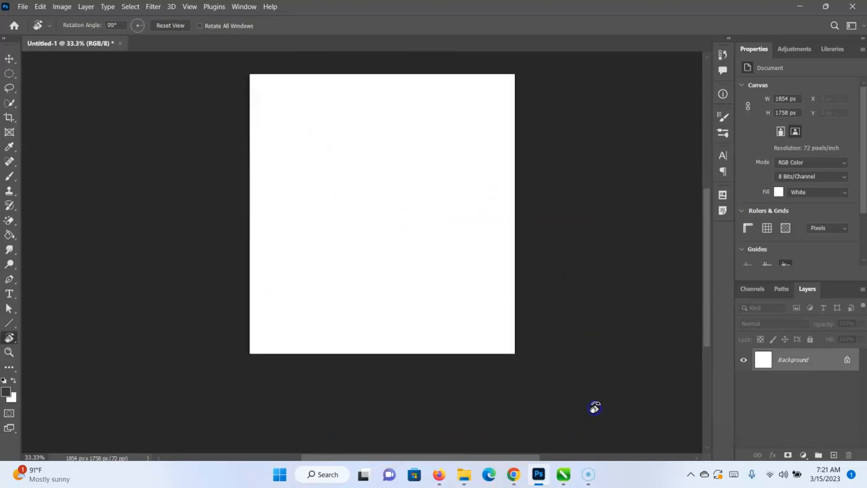
drag(563, 384, 250, 415)
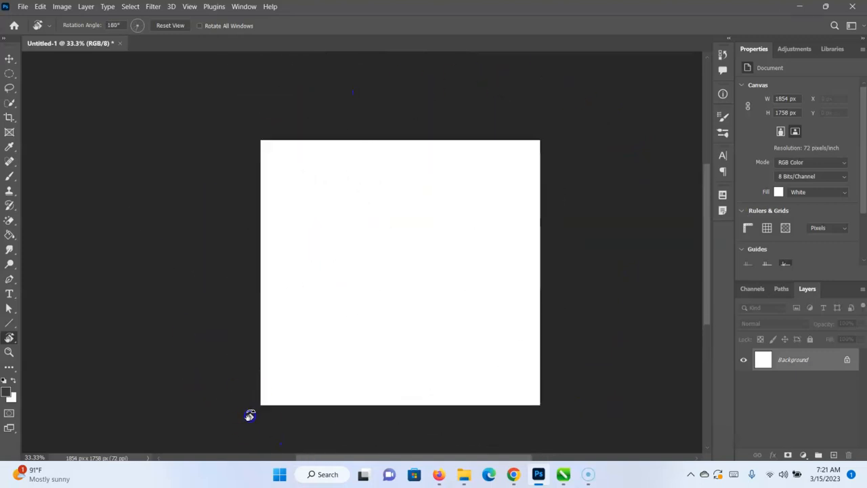
Magnify the canvas to 200% with the Zoom tool.
click(9, 352)
click(436, 252)
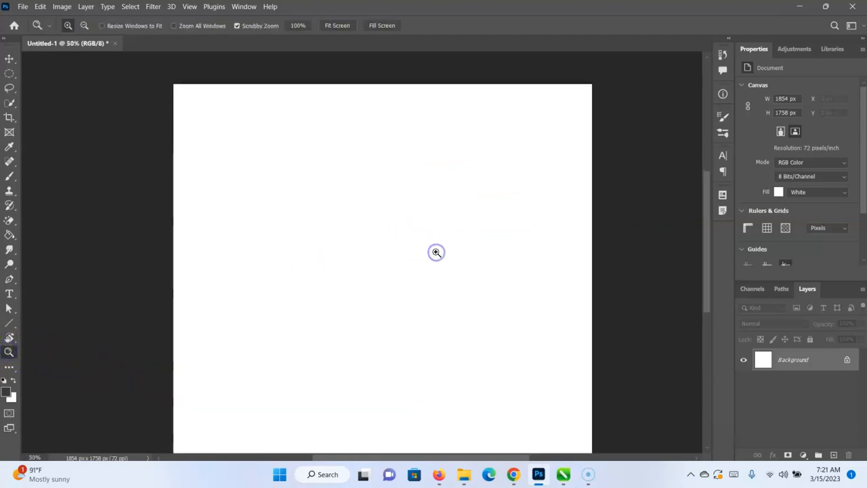
click(436, 252)
click(435, 252)
click(437, 252)
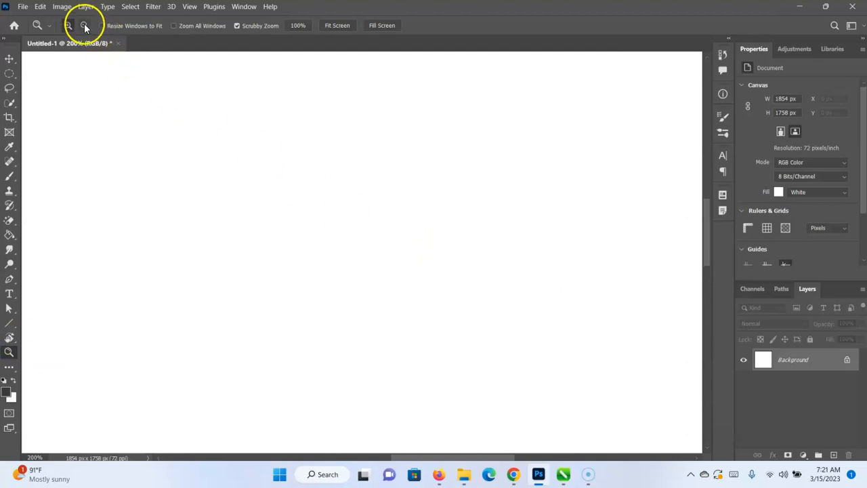
Zoom the canvas out to 25%, back in to 50%, and out again to 33.3%.
click(352, 299)
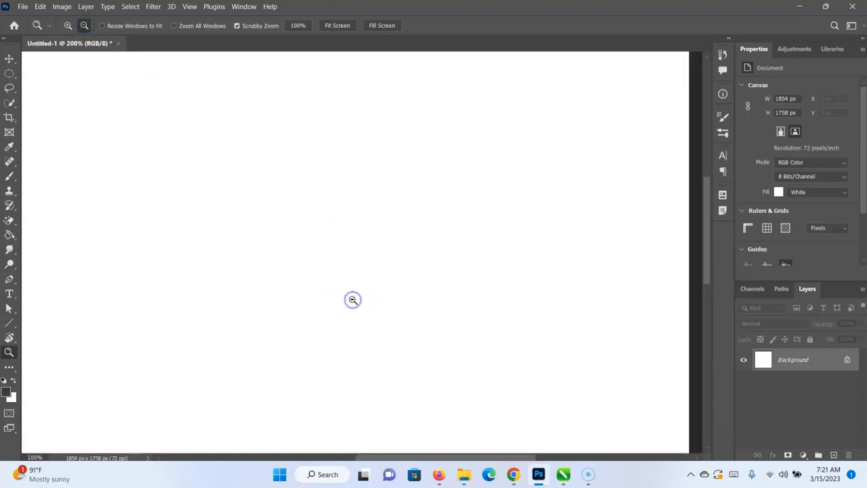
click(352, 300)
click(352, 300)
click(352, 299)
click(352, 300)
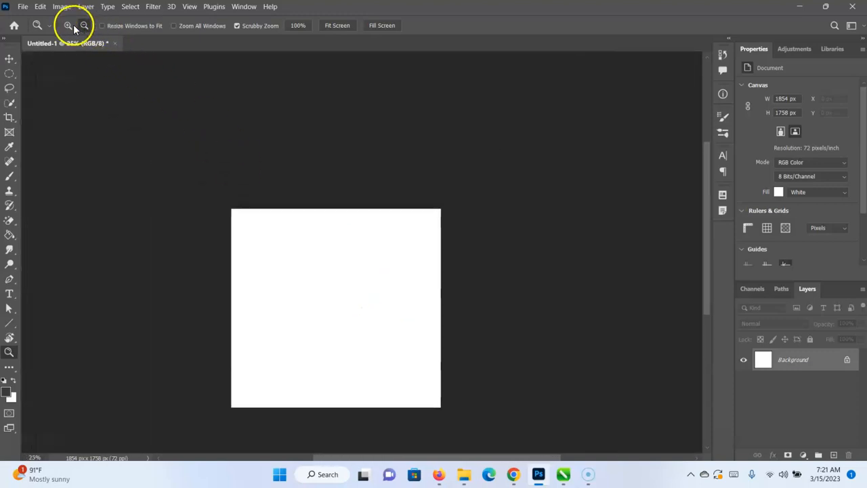
click(333, 277)
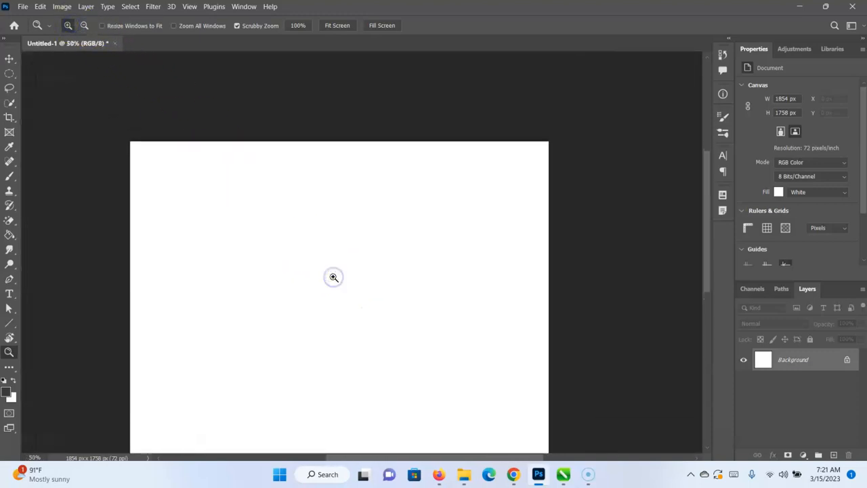
click(255, 228)
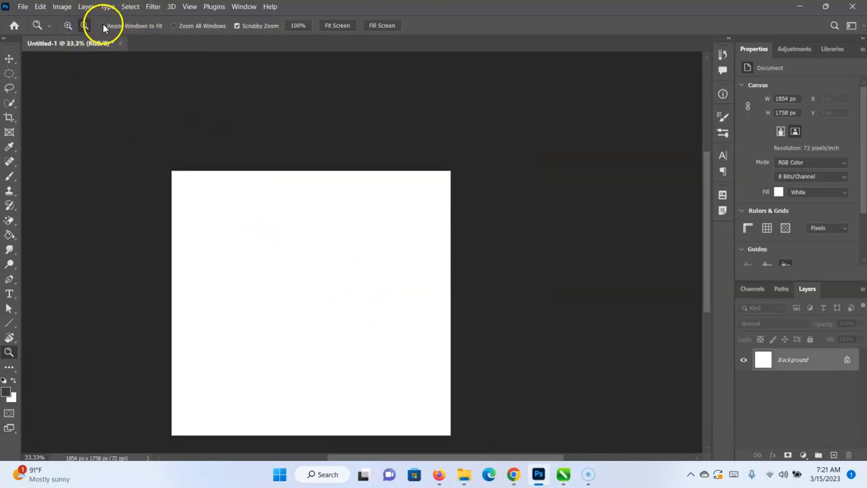
Enable Resize Windows to Fit for the Zoom tool and zoom the canvas out to 8.33%.
click(328, 259)
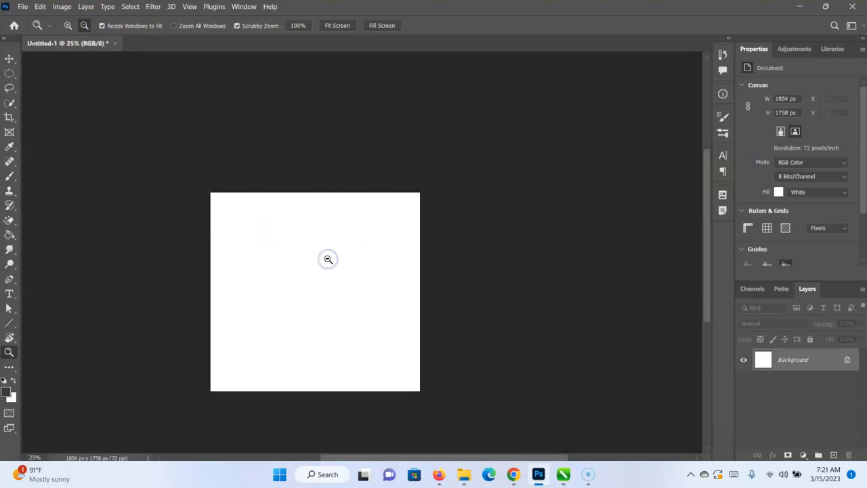
click(327, 259)
click(328, 259)
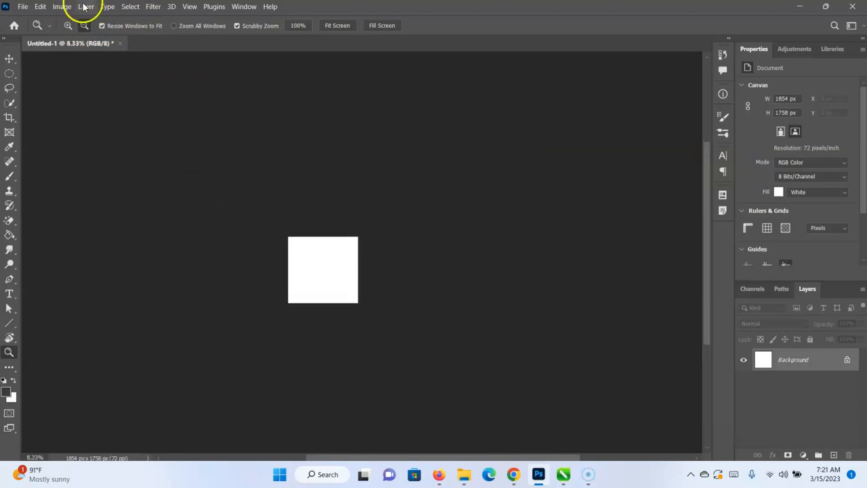
Zoom the canvas in to 50%, pan it sideways, and fit the whole canvas to the screen.
click(68, 25)
drag(341, 283, 335, 279)
scroll(335, 279, right, 3)
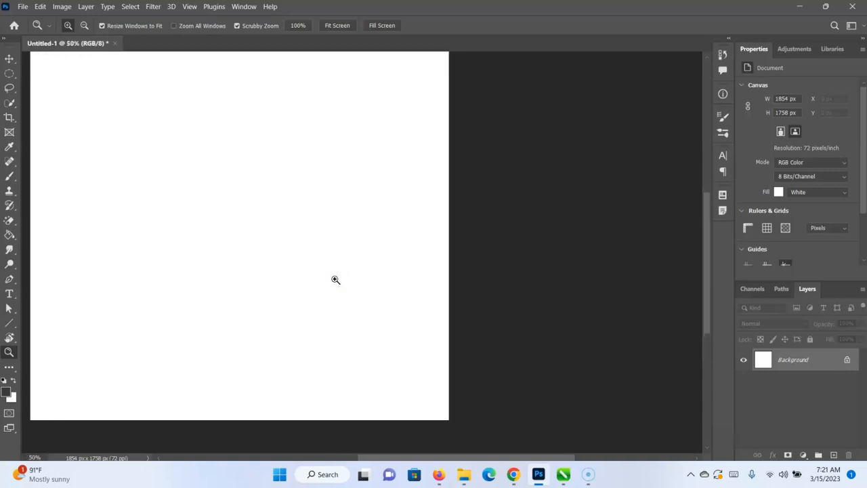
scroll(219, 283, right, 11)
scroll(219, 284, left, 14)
scroll(219, 283, right, 4)
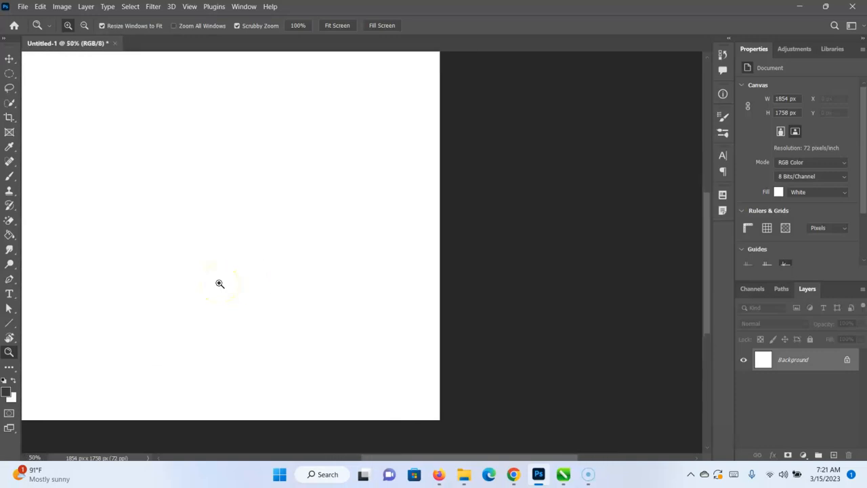
scroll(219, 284, left, 7)
scroll(219, 283, left, 4)
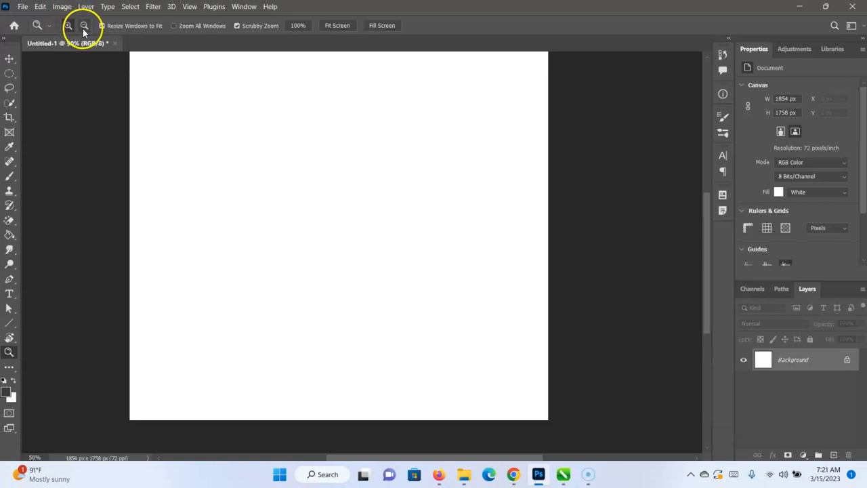
click(337, 26)
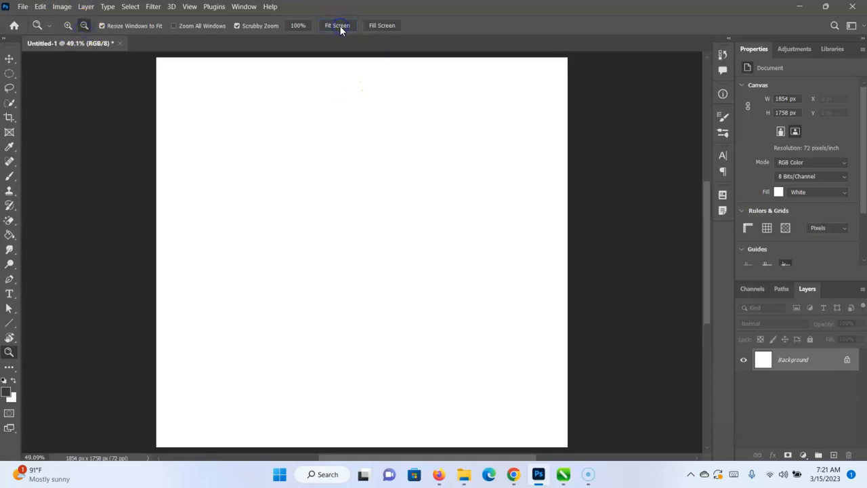
Open the Customize Toolbar dialog, review the list of toolbar tools down to the Zoom Tool, and close the dialog.
click(9, 369)
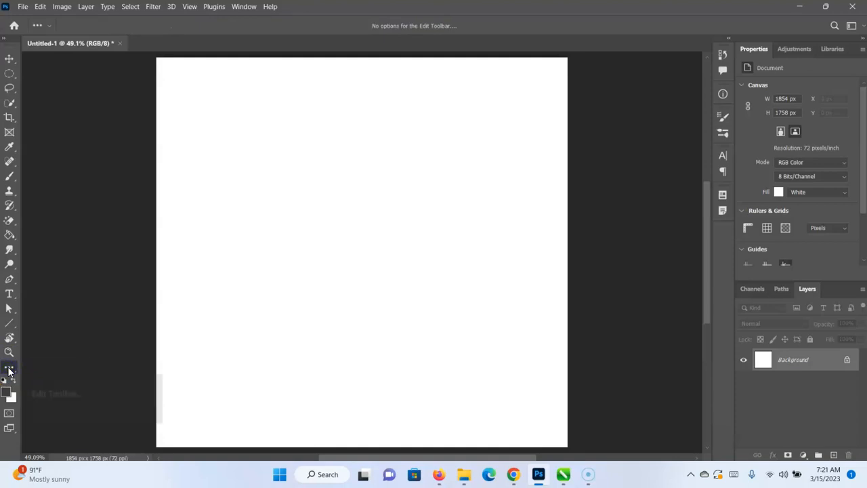
click(9, 369)
click(33, 368)
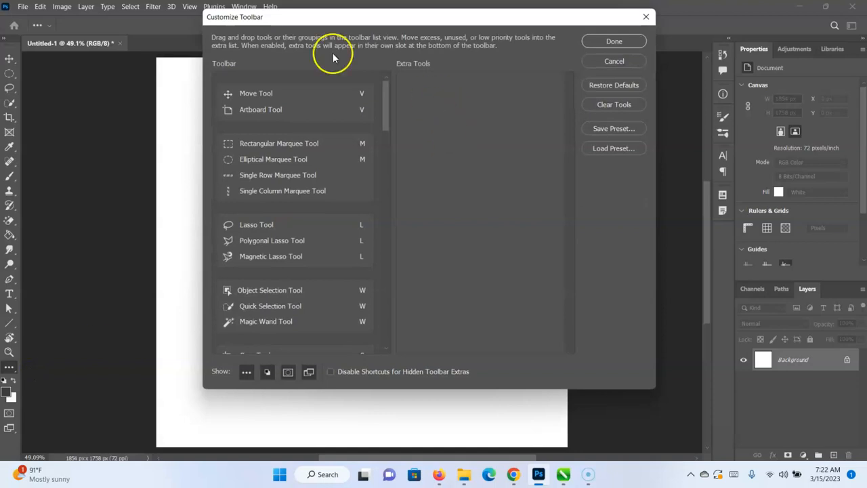
scroll(290, 193, down, 15)
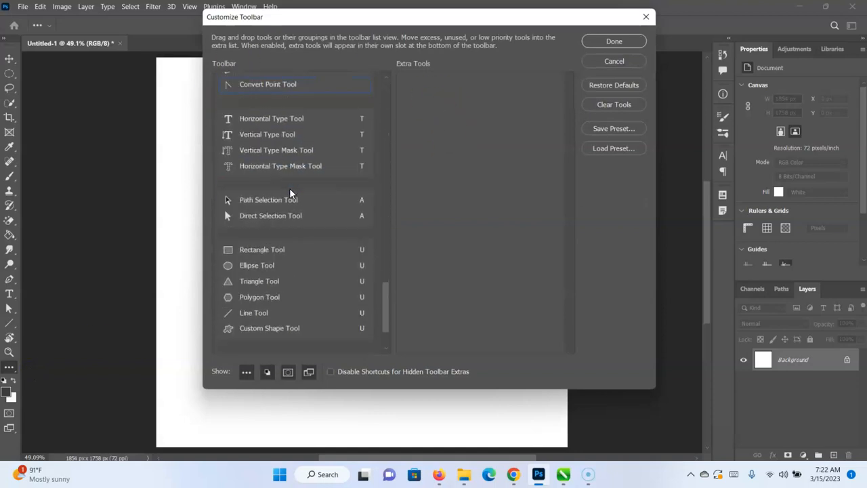
click(612, 41)
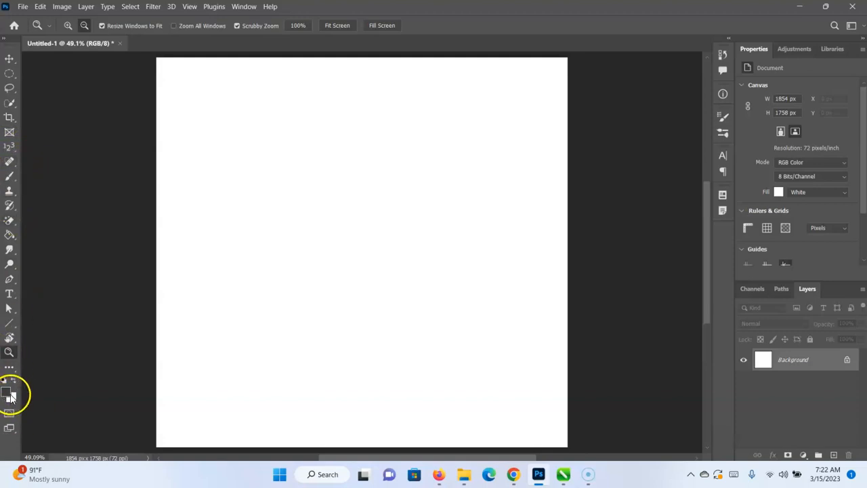
Turn on Quick Mask mode for the blank document, and view the foreground color picker without changing the color.
click(8, 414)
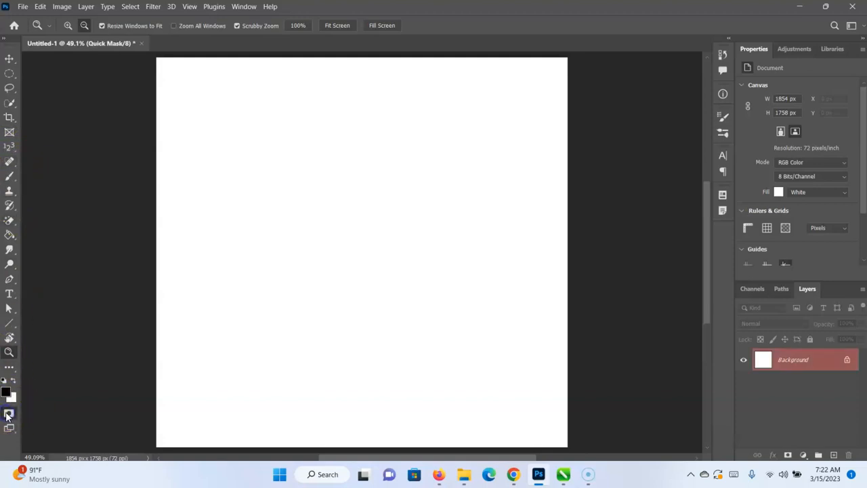
click(6, 394)
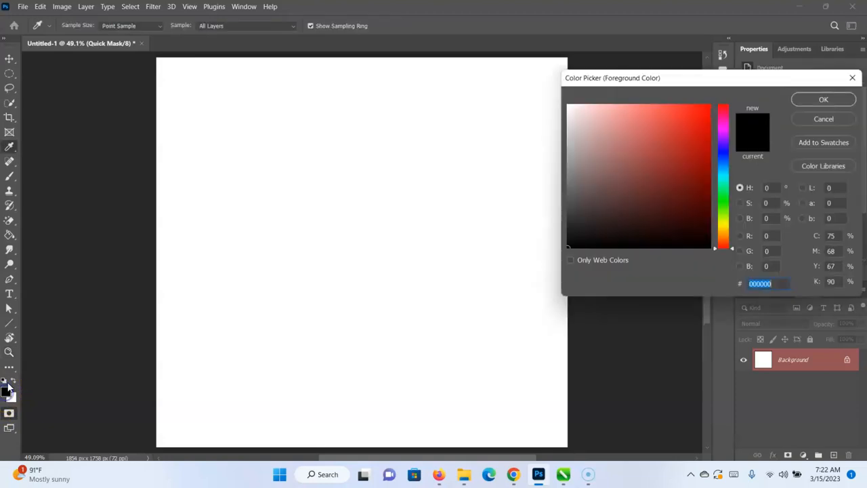
click(853, 78)
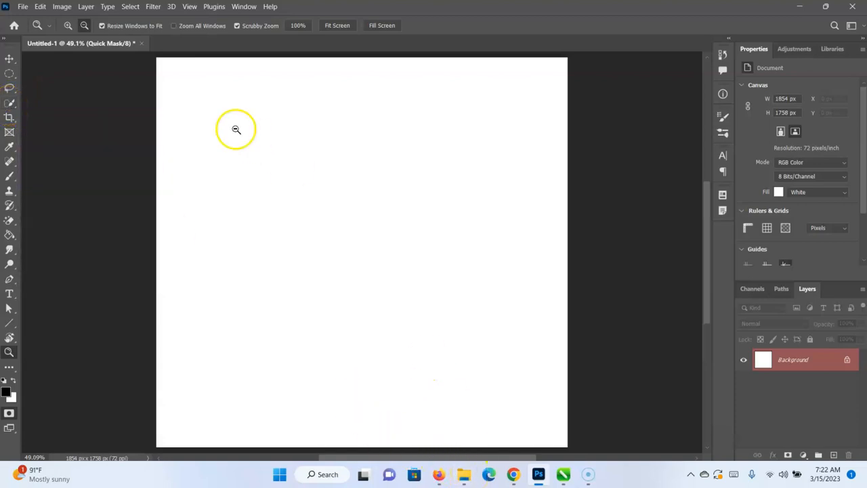
Activate the Move tool and open the image 138742 from the Downloads folder.
click(9, 58)
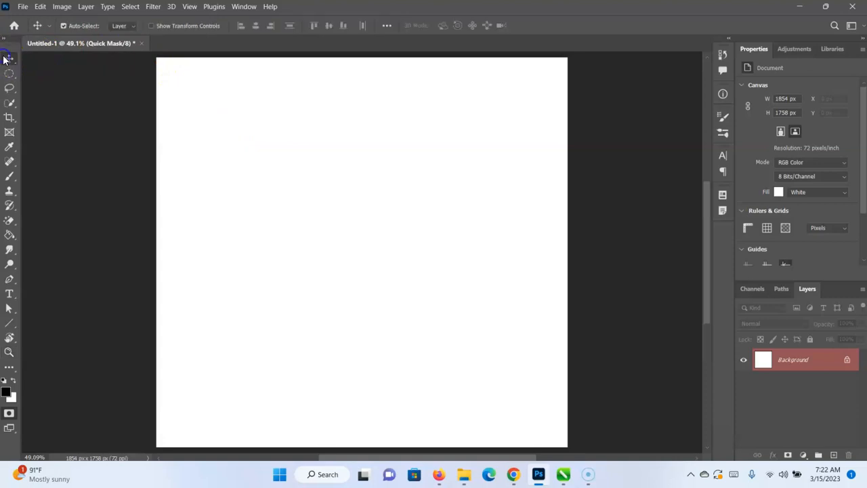
click(20, 10)
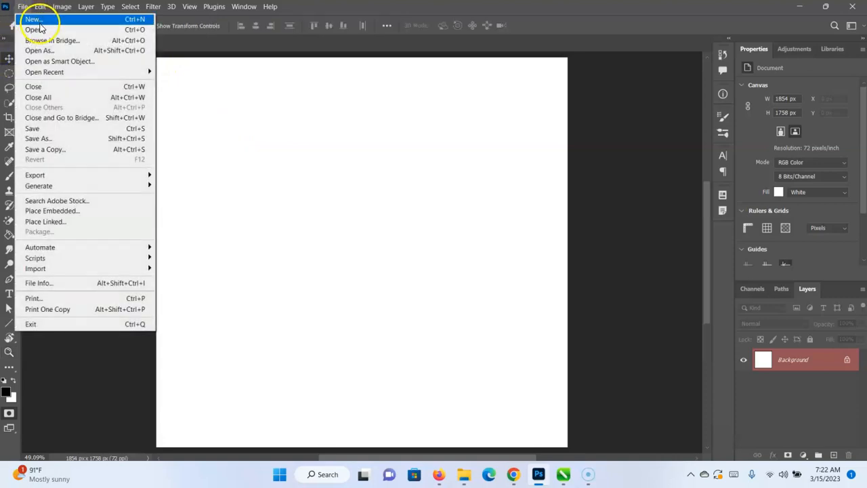
click(39, 27)
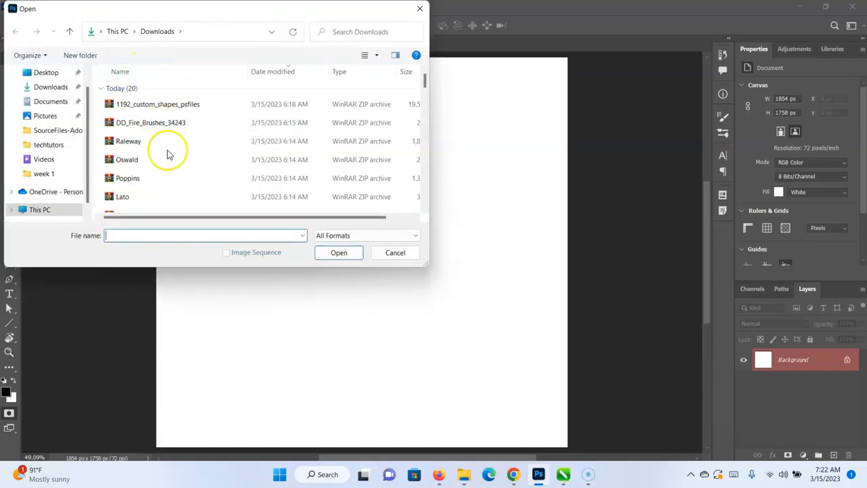
scroll(168, 152, down, 3)
scroll(168, 153, down, 1)
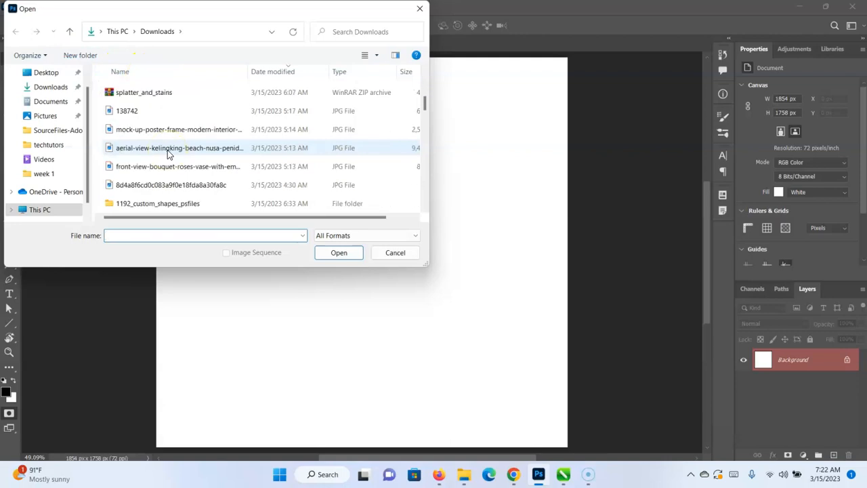
click(206, 111)
click(360, 260)
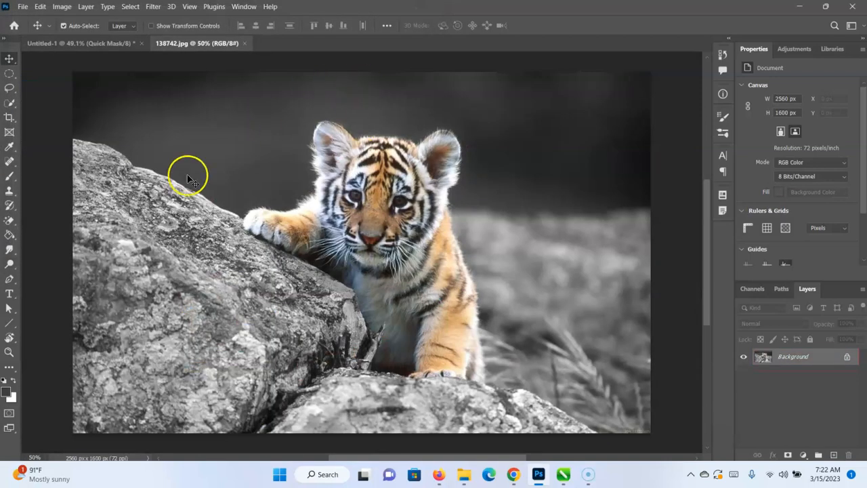
Select the tiger cub automatically using Select Subject with the Quick Selection tool.
click(9, 105)
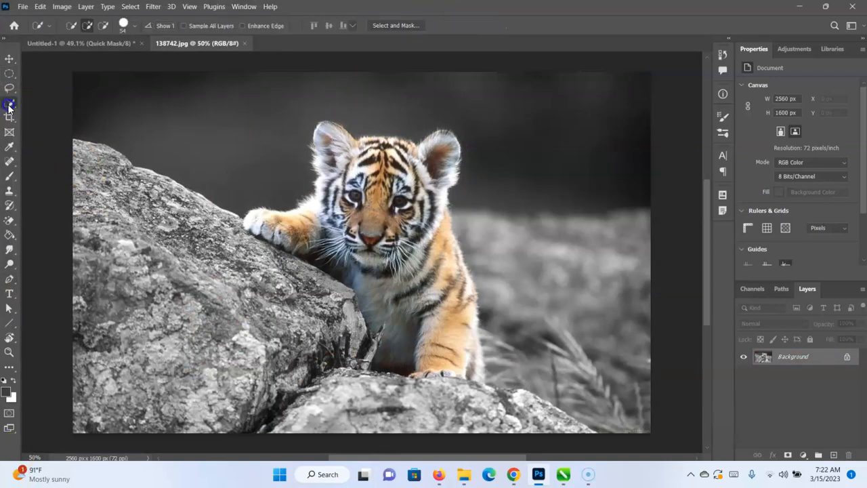
right_click(3, 105)
click(22, 115)
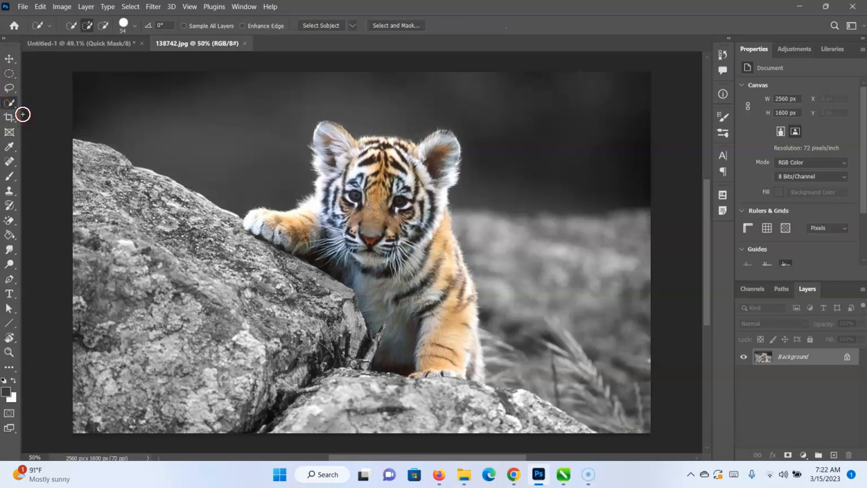
click(334, 25)
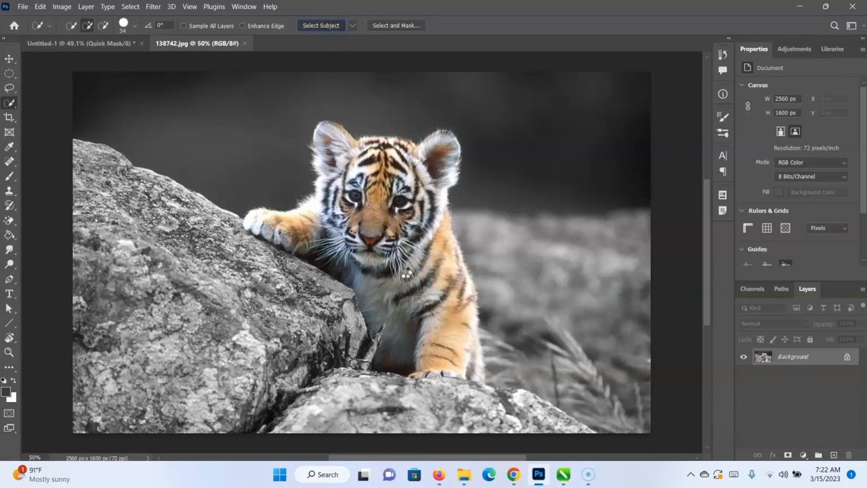
Preview the tiger cub selection as a Quick Mask overlay and return to standard editing mode.
key(ctrl+minus)
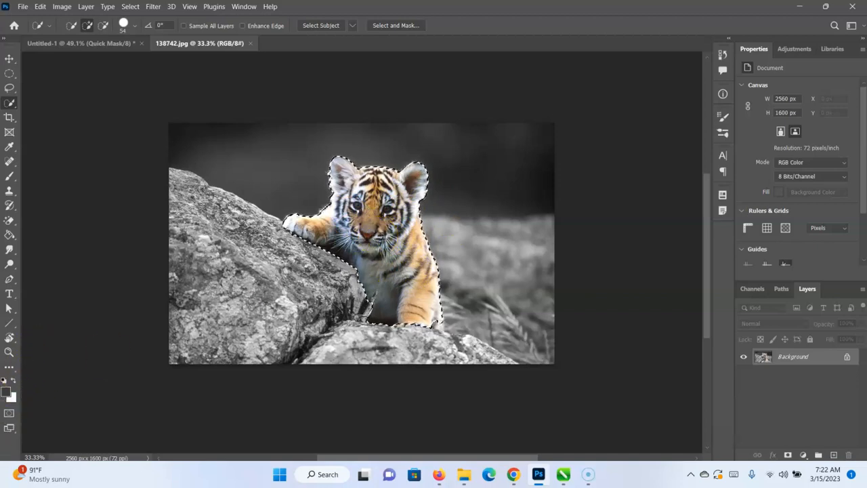
click(8, 415)
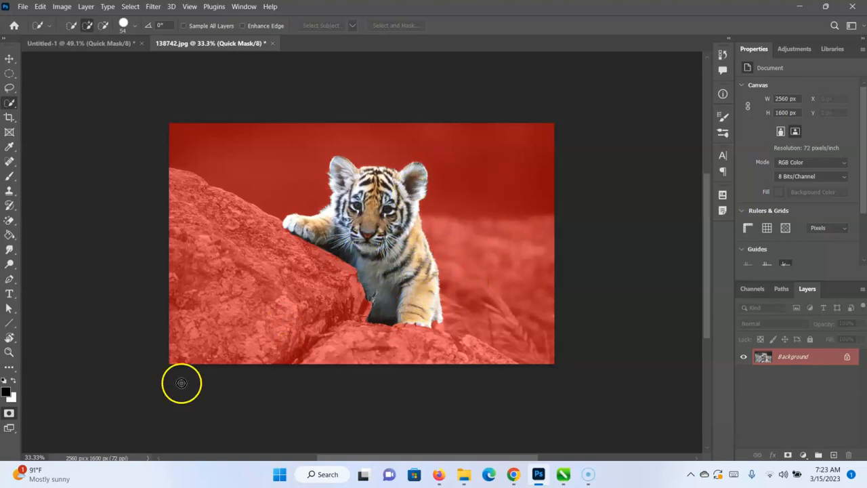
click(9, 415)
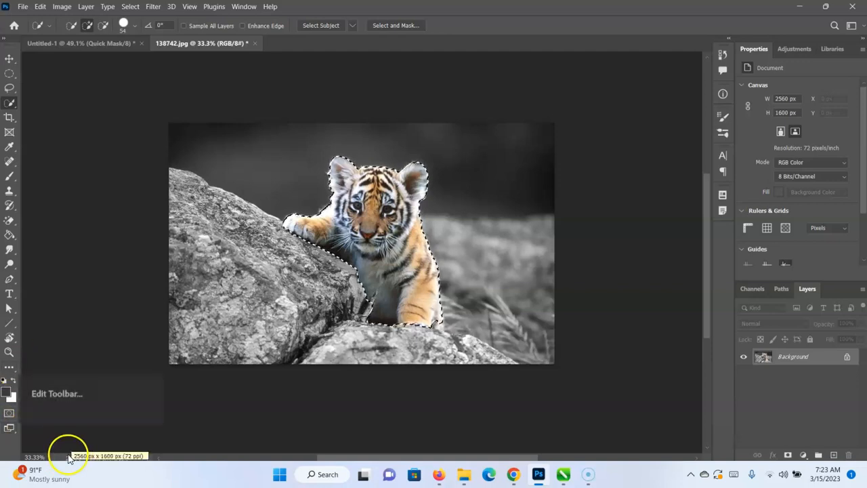
Switch the screen mode to Full Screen with Menu Bar and on to Full Screen Mode, accepting the prompt.
click(7, 427)
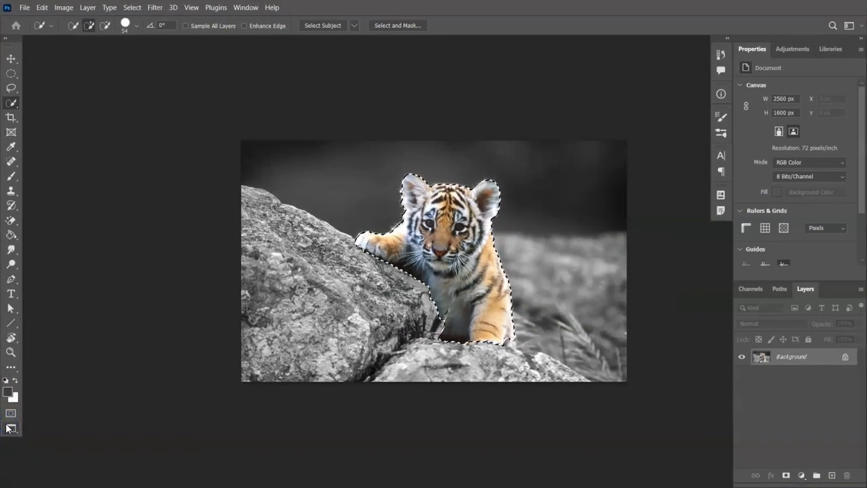
click(7, 426)
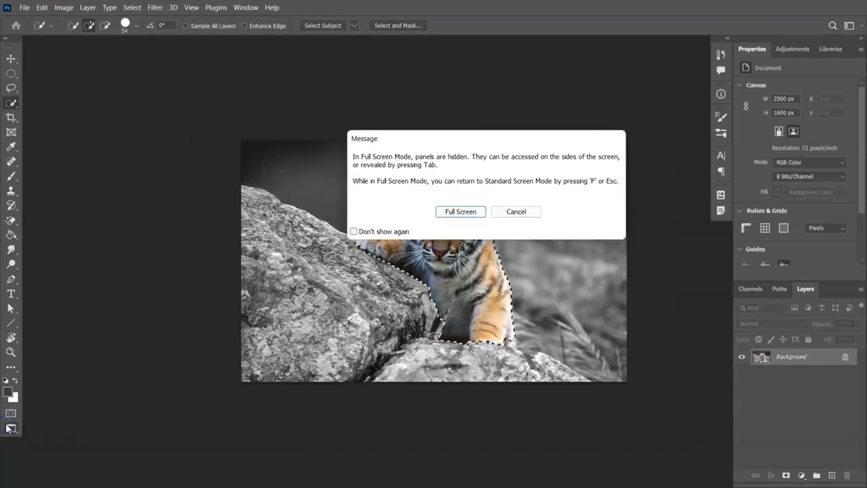
click(463, 214)
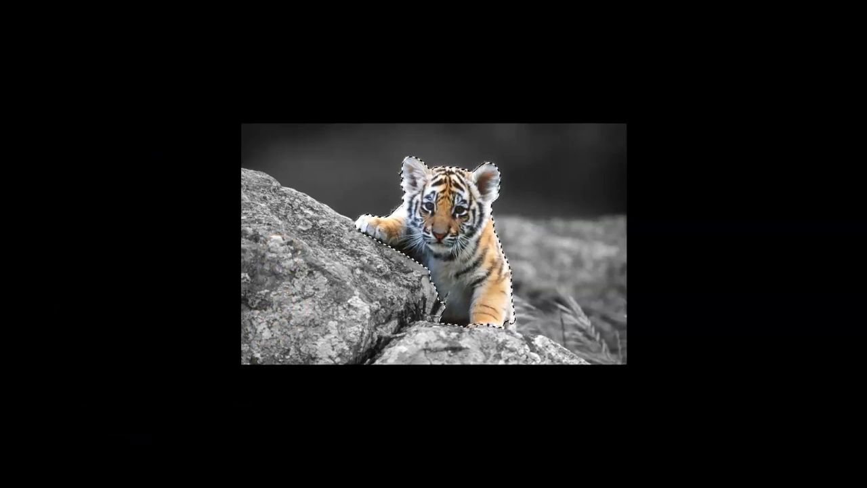
Deselect the tiger cub in full screen and bring its selection back.
key(ctrl+d)
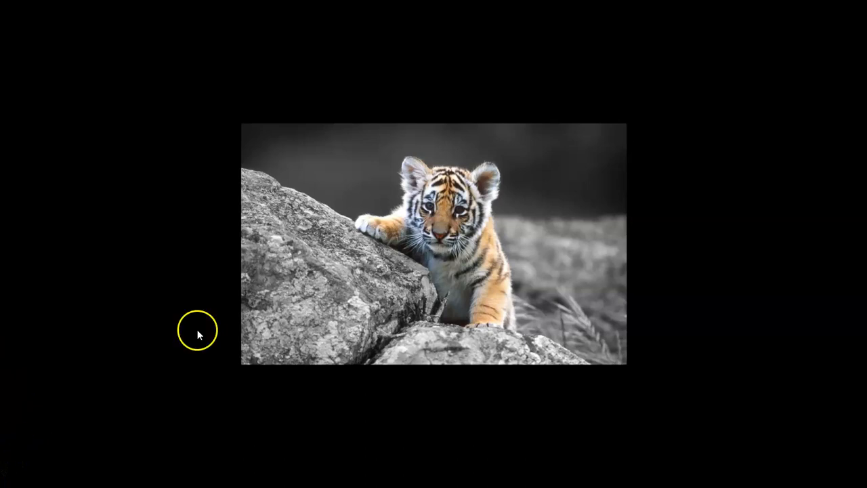
click(441, 235)
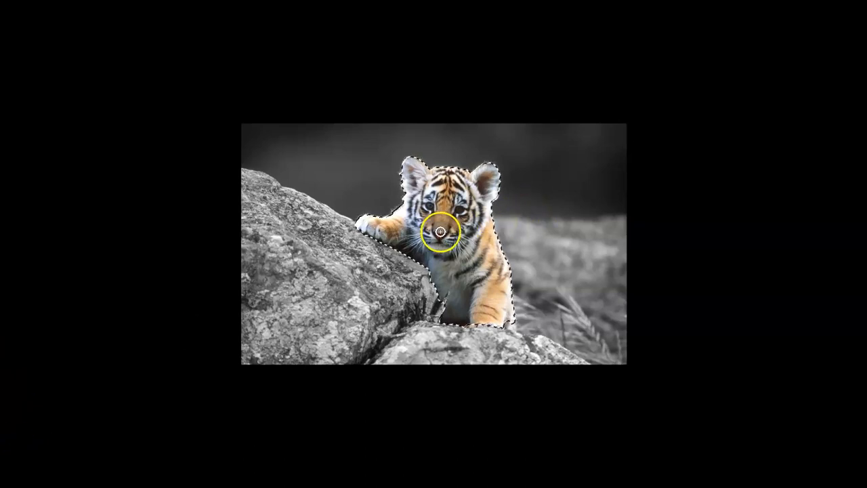
Reveal the hidden panels at the sides of the full screen view and return to Standard Screen Mode.
mouse_move(2, 316)
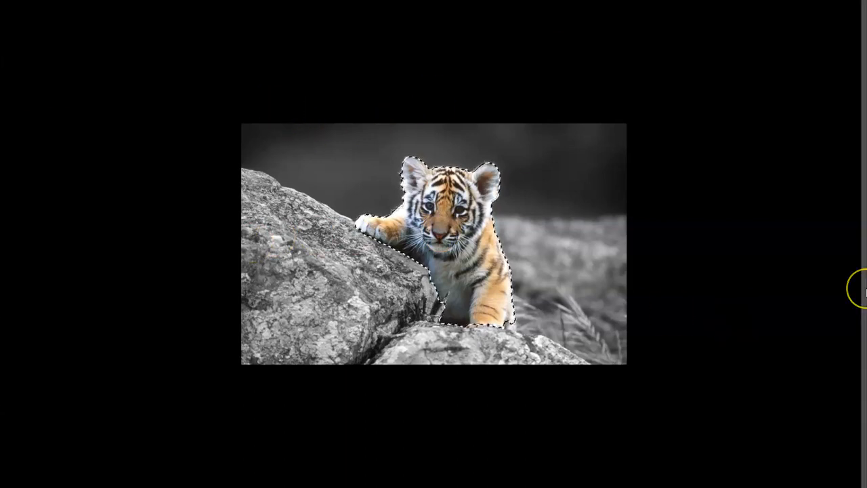
mouse_move(861, 287)
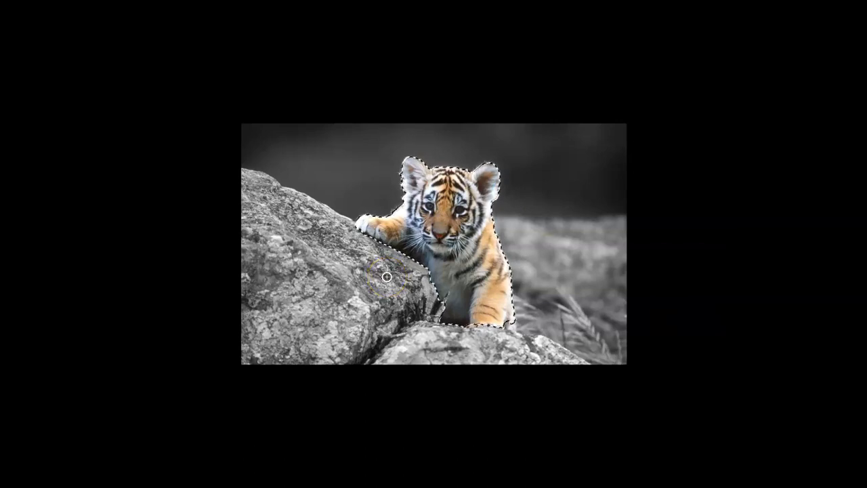
mouse_move(2, 333)
click(15, 394)
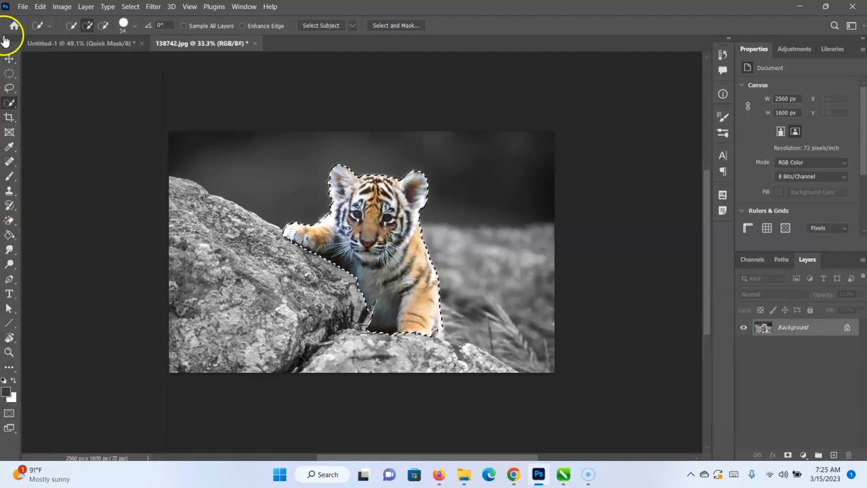
Activate the Move tool and clear the tiger cub selection.
click(9, 59)
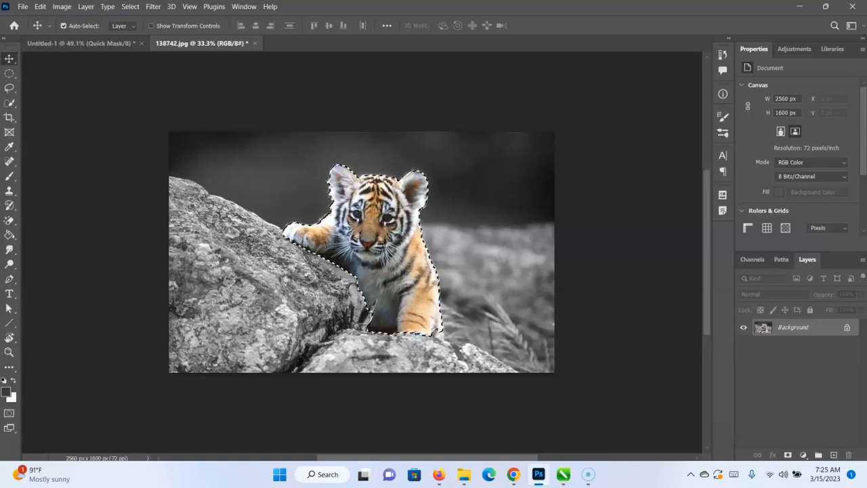
key(ctrl+d)
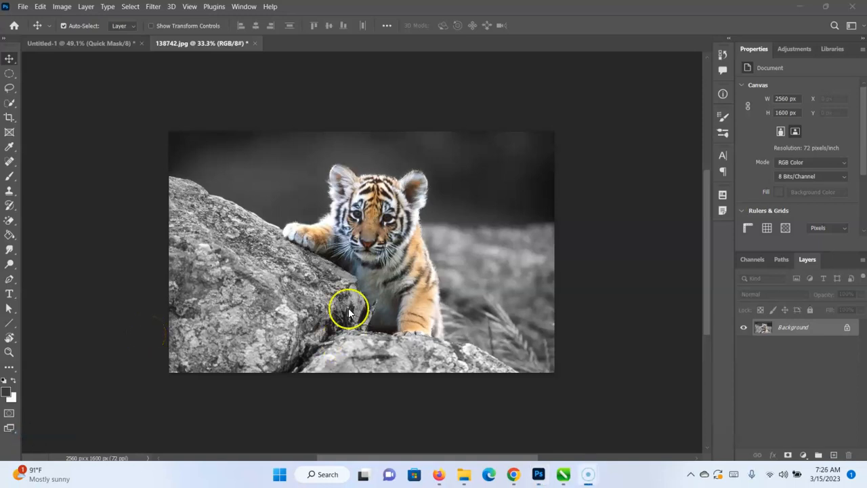